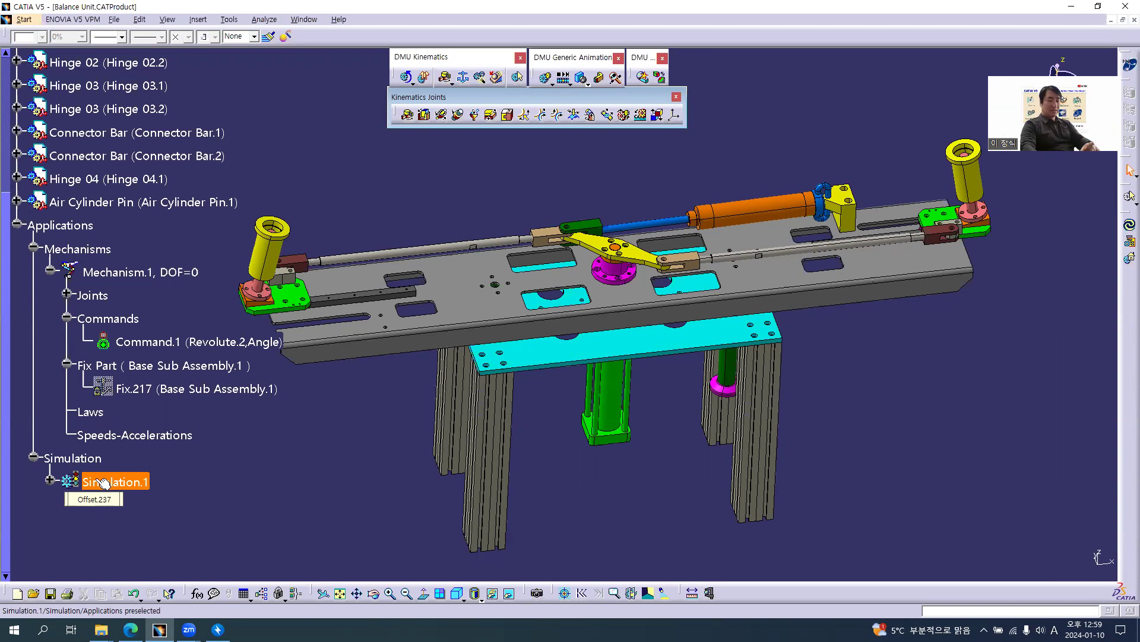
# Step: Delete Simulation.1 from the tree and create a new simulation using Mechanism.1 as its simulation object
pyautogui.press('Delete')
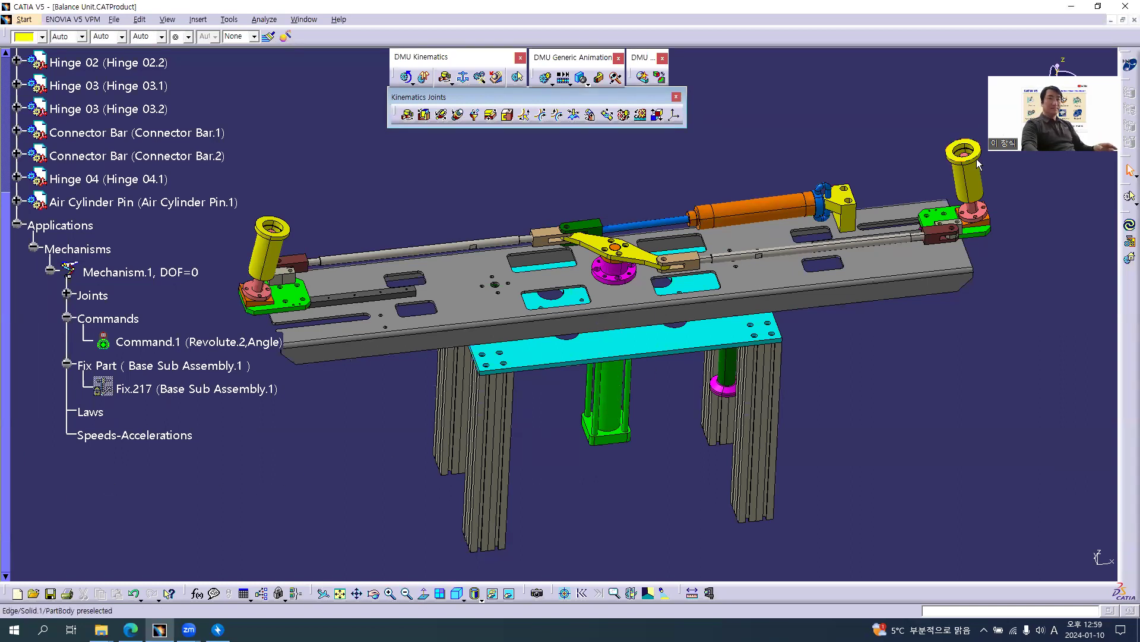
pyautogui.keyDown('ctrl'); pyautogui.moveTo(675, 433); pyautogui.dragTo(690, 365, button='middle'); pyautogui.keyUp('ctrl')
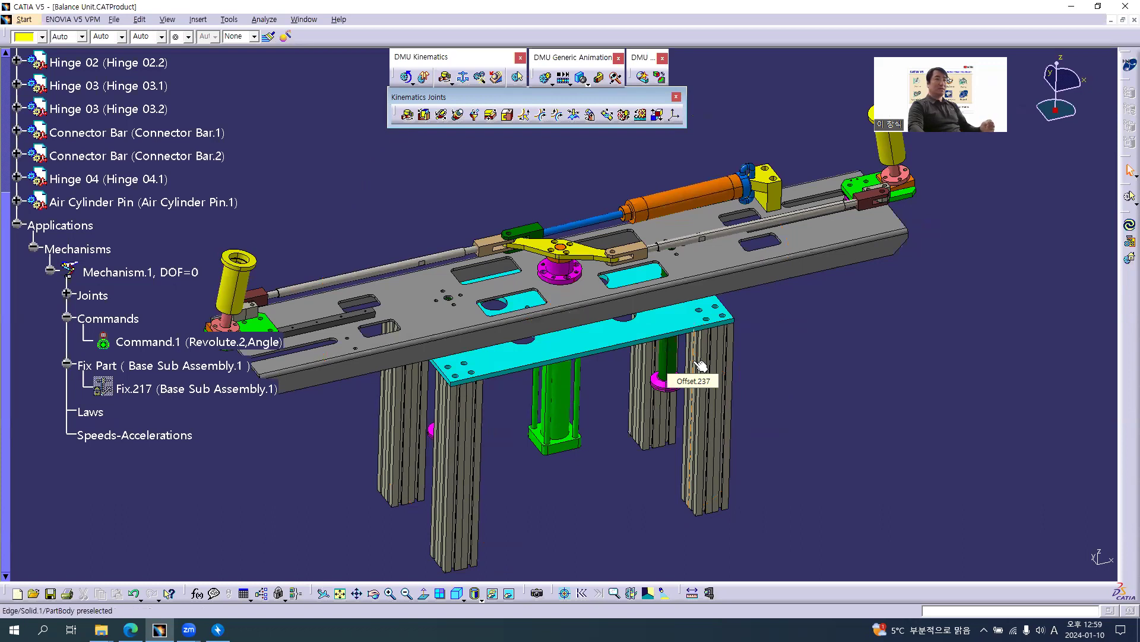
pyautogui.moveTo(783, 312); pyautogui.dragTo(760, 305, button='middle')
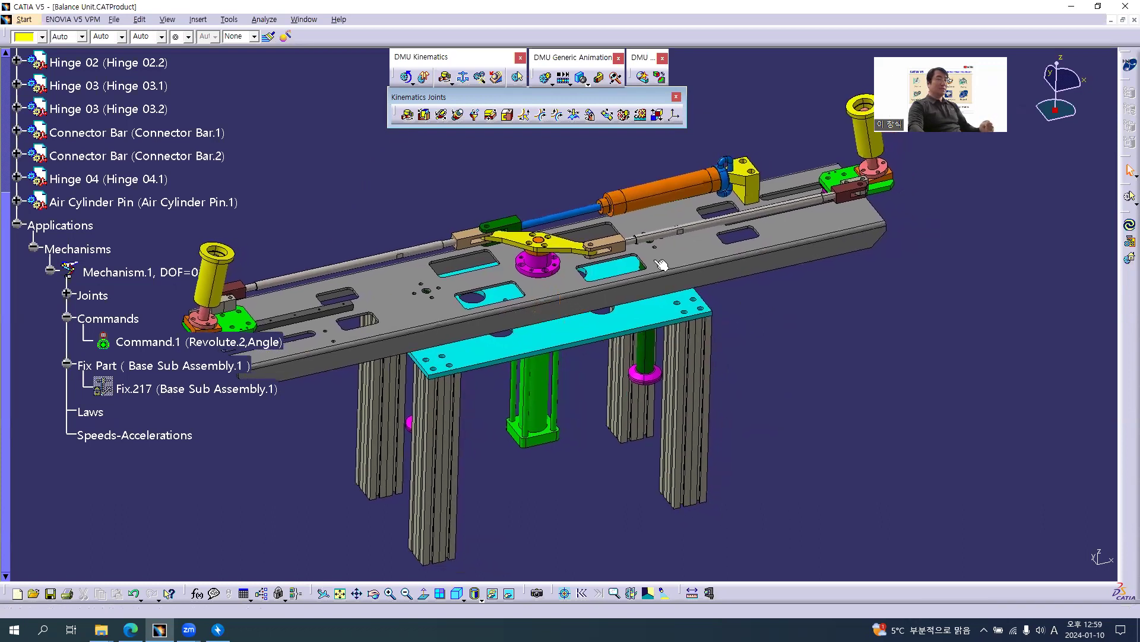
pyautogui.click(546, 78)
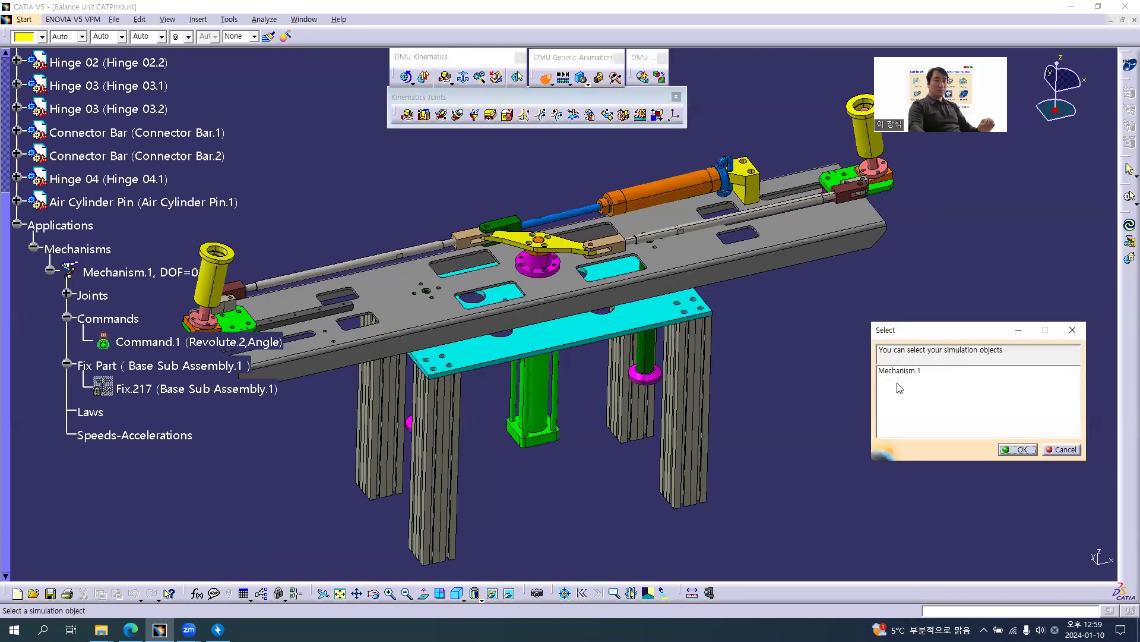
pyautogui.doubleClick(906, 371)
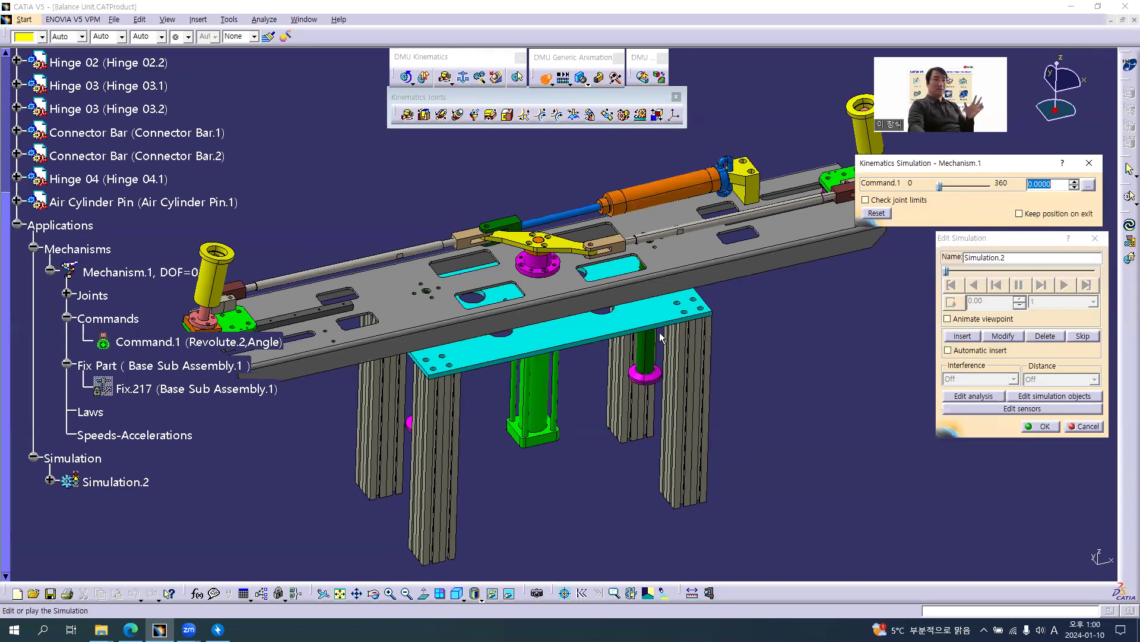
# Step: Set the Command.1 angle to 30 and insert that position as the first recorded shot of the new simulation
pyautogui.moveTo(587, 422); pyautogui.dragTo(615, 439, button='middle')
pyautogui.moveTo(626, 384); pyautogui.dragTo(611, 380, button='middle')
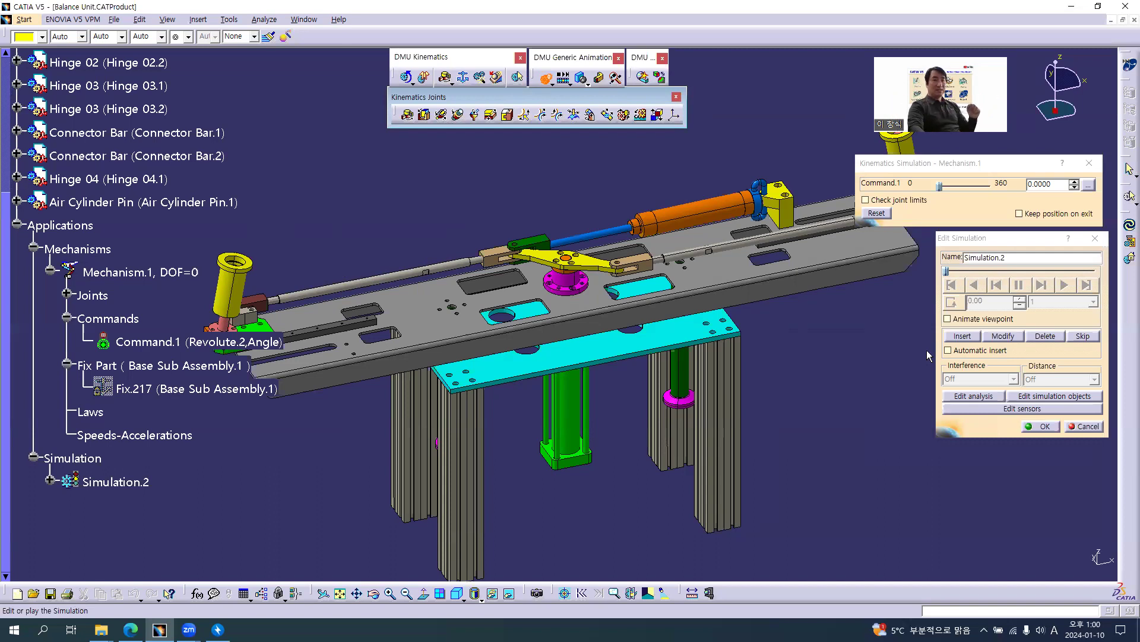
pyautogui.moveTo(580, 411); pyautogui.dragTo(588, 442, button='middle')
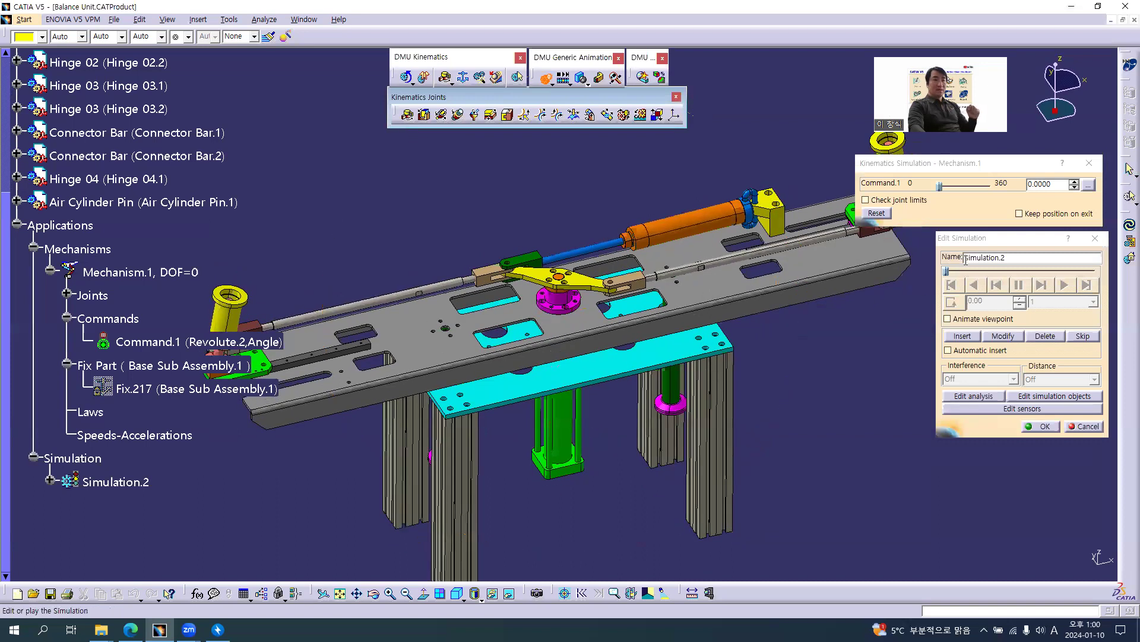
pyautogui.doubleClick(1046, 185)
pyautogui.write('30')
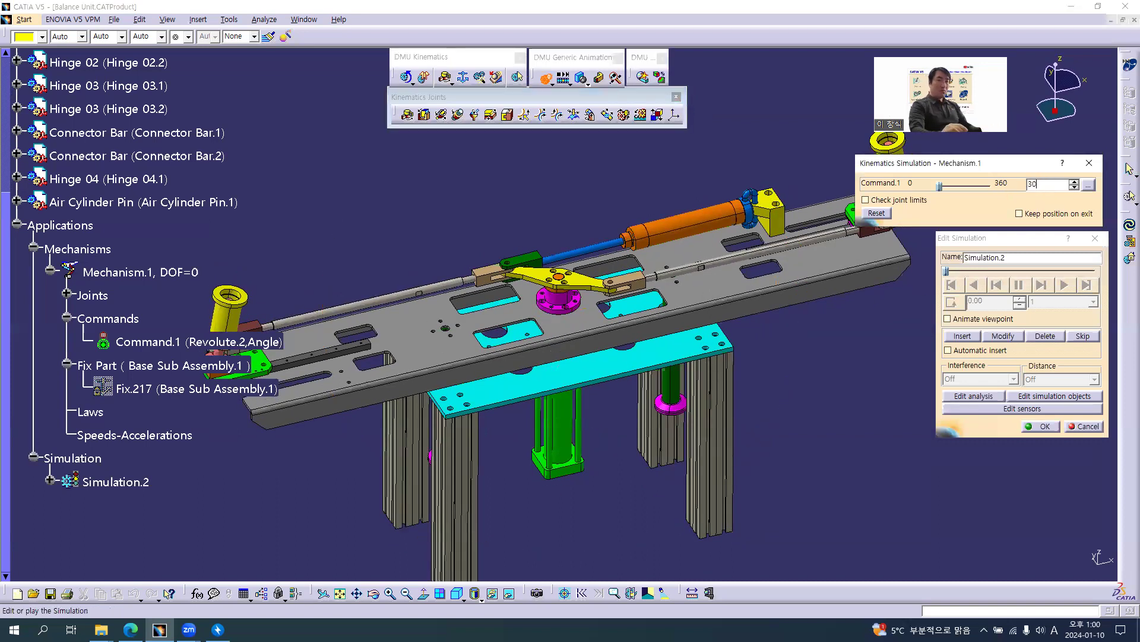
pyautogui.press('Return')
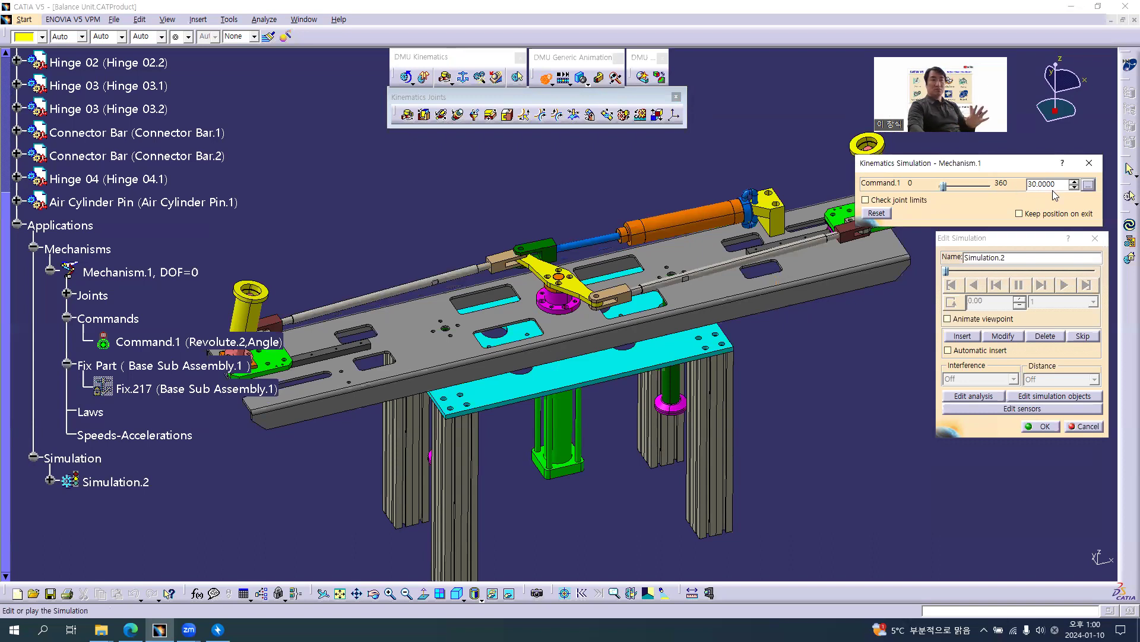
pyautogui.click(963, 336)
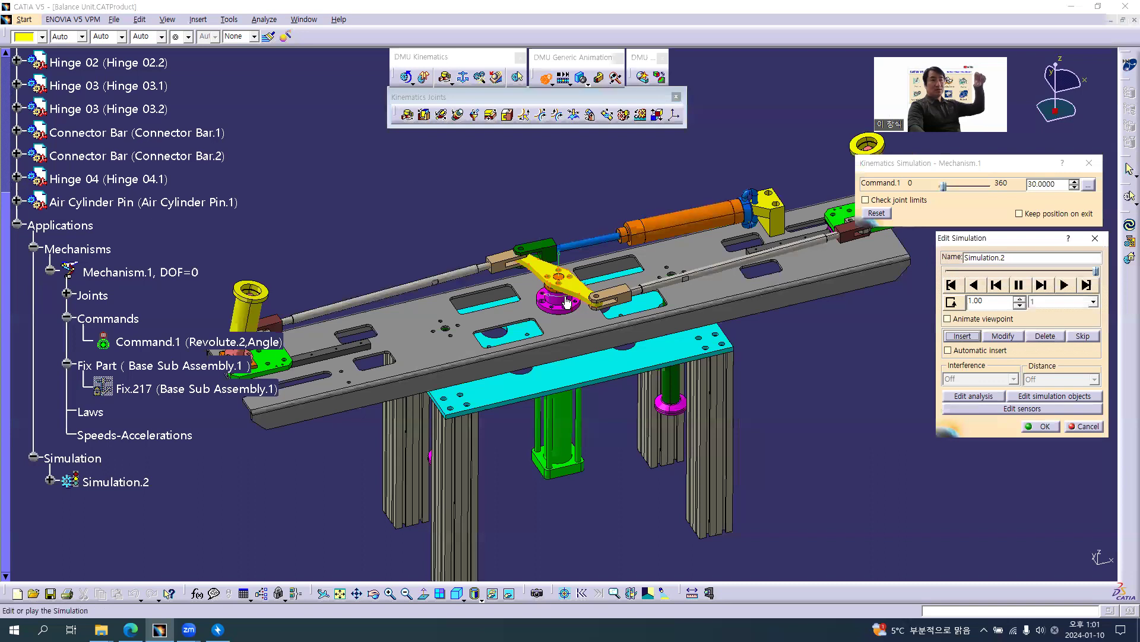
# Step: Set the Command.1 angle to 40 and insert that position into the simulation
pyautogui.moveTo(1064, 184); pyautogui.dragTo(1028, 185)
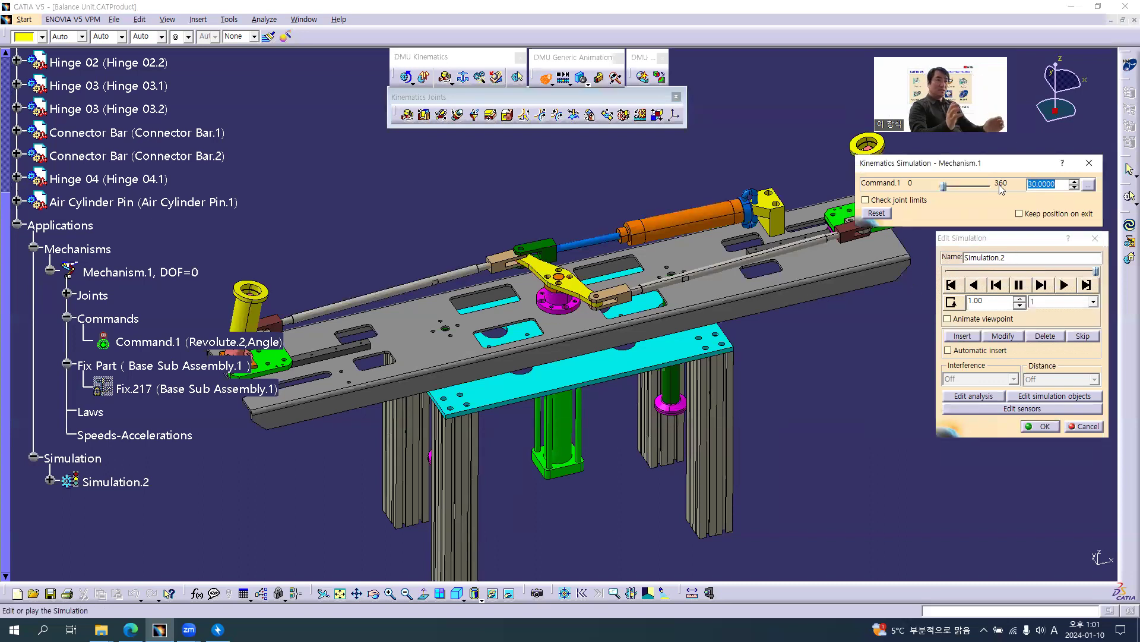
pyautogui.write('40')
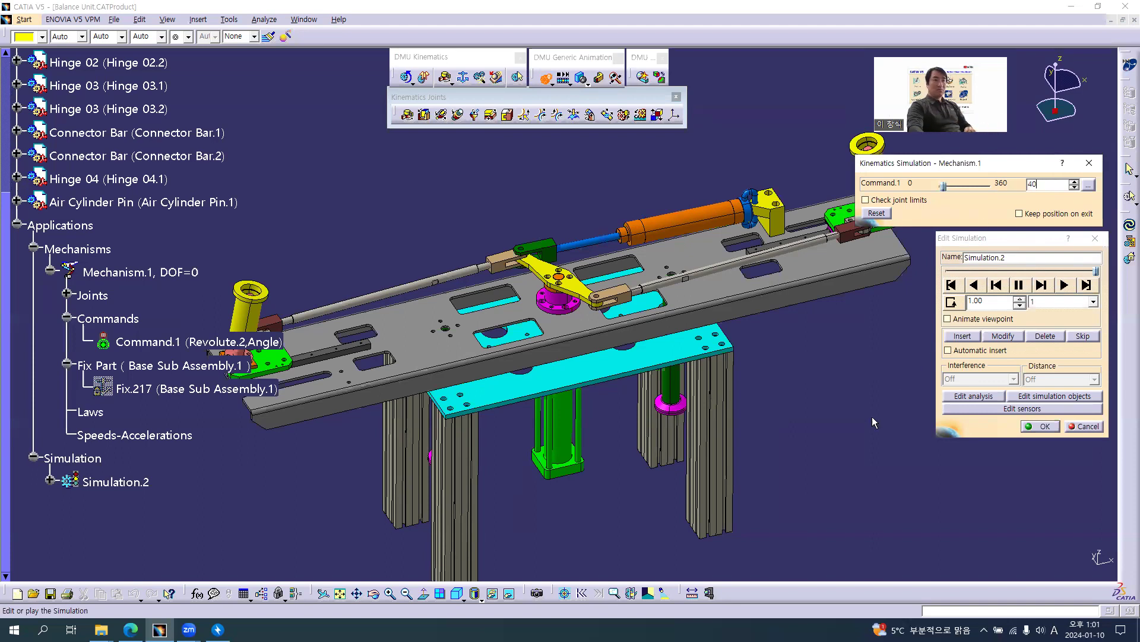
pyautogui.press('Return')
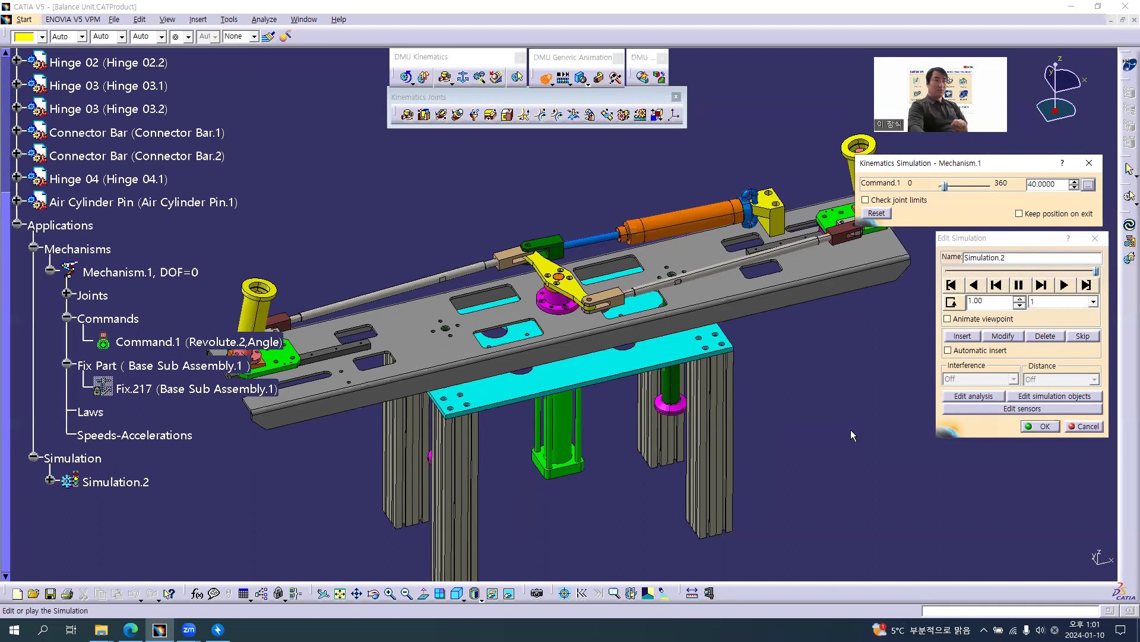
pyautogui.click(963, 336)
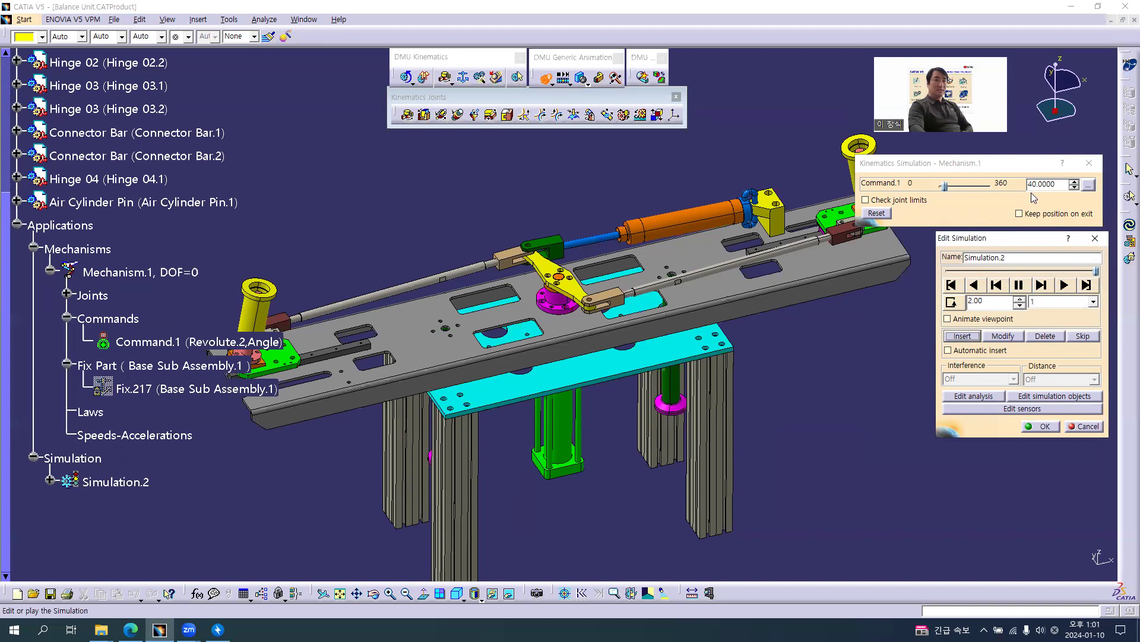
# Step: Set the Command.1 angle to 45 and insert that position as the next simulation shot
pyautogui.doubleClick(1059, 185)
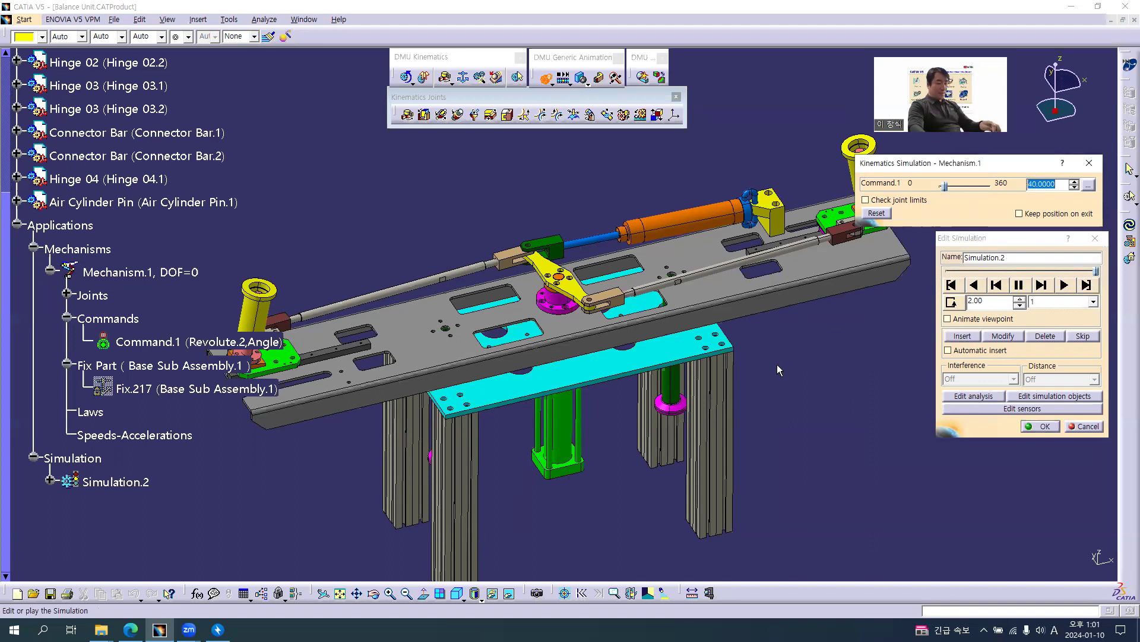
pyautogui.write('45')
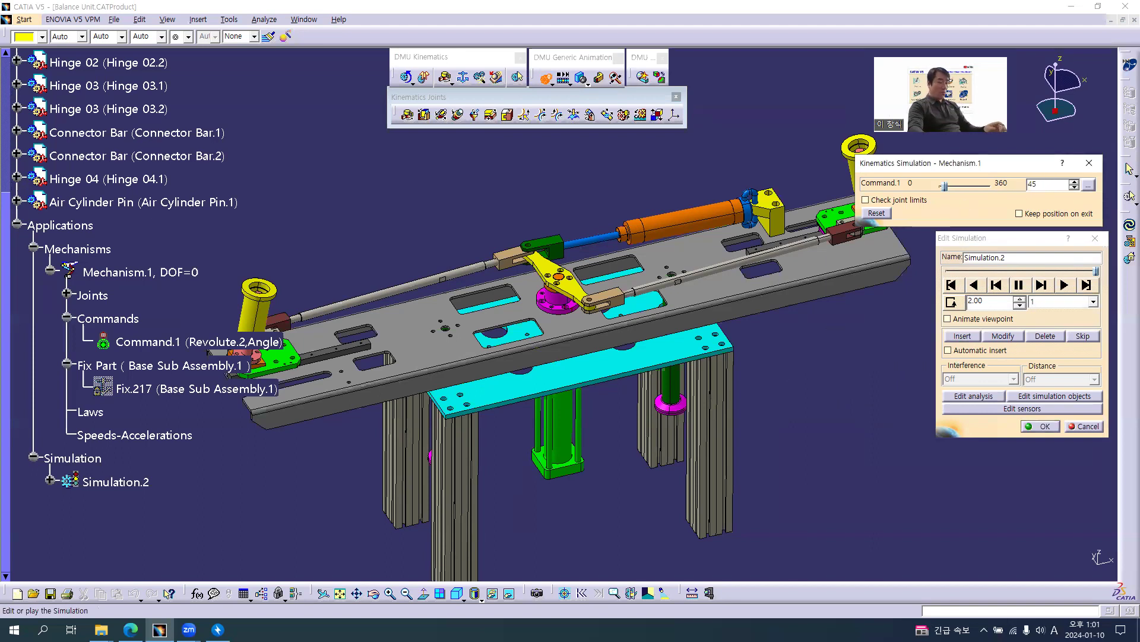
pyautogui.press('Return')
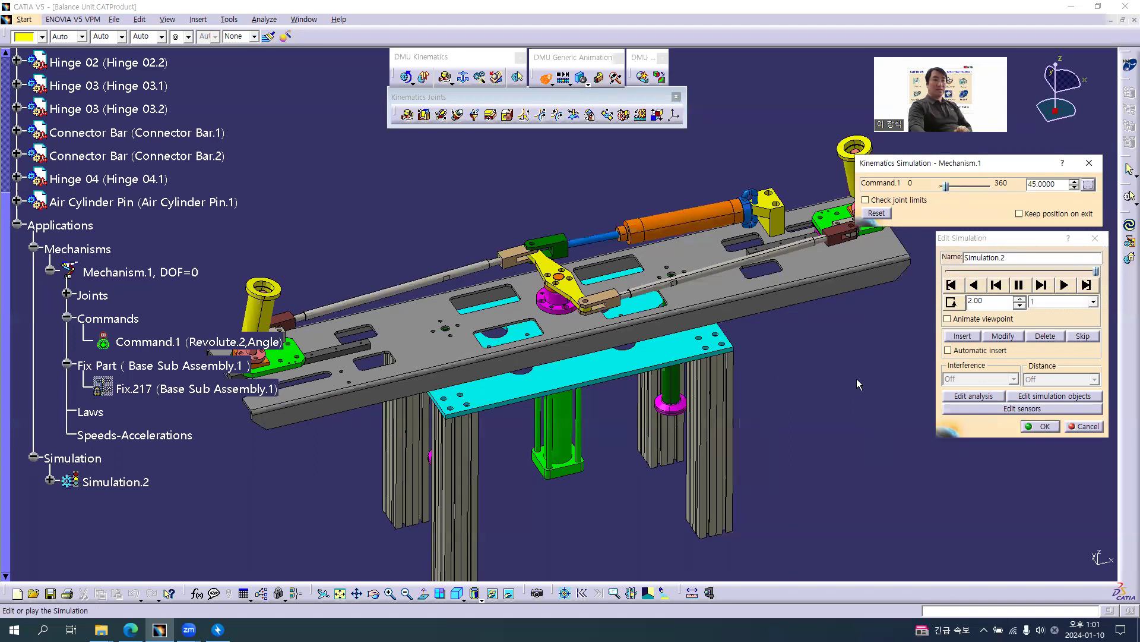
pyautogui.click(964, 336)
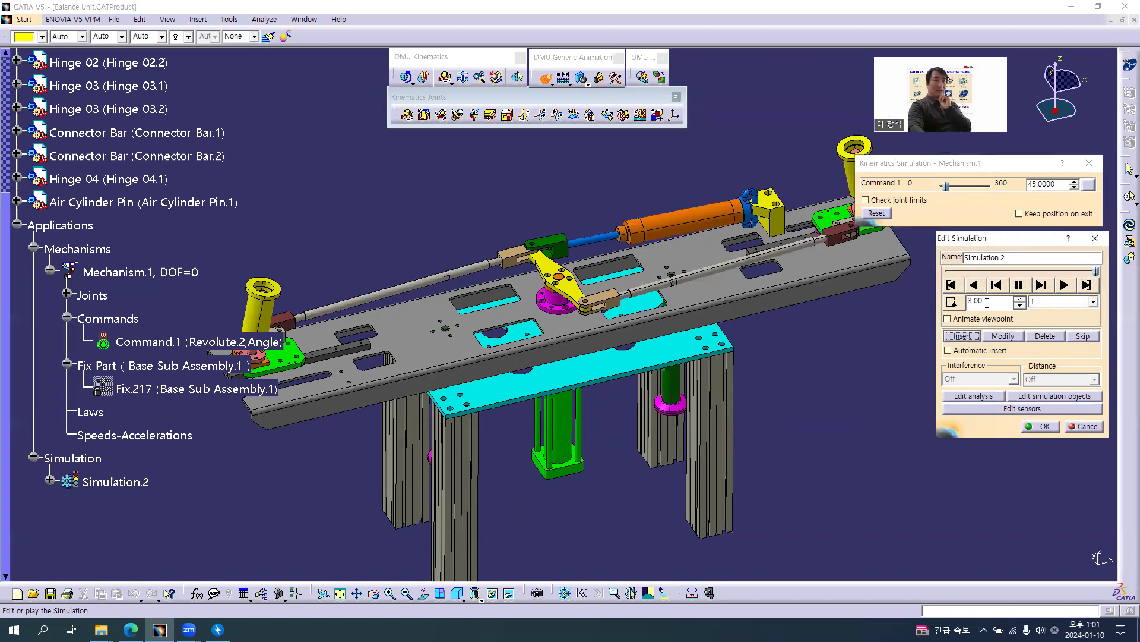
# Step: Record another simulation shot with the Command.1 angle set to 50
pyautogui.click(1065, 185)
pyautogui.doubleClick(1045, 184)
pyautogui.write('50')
pyautogui.press('Return')
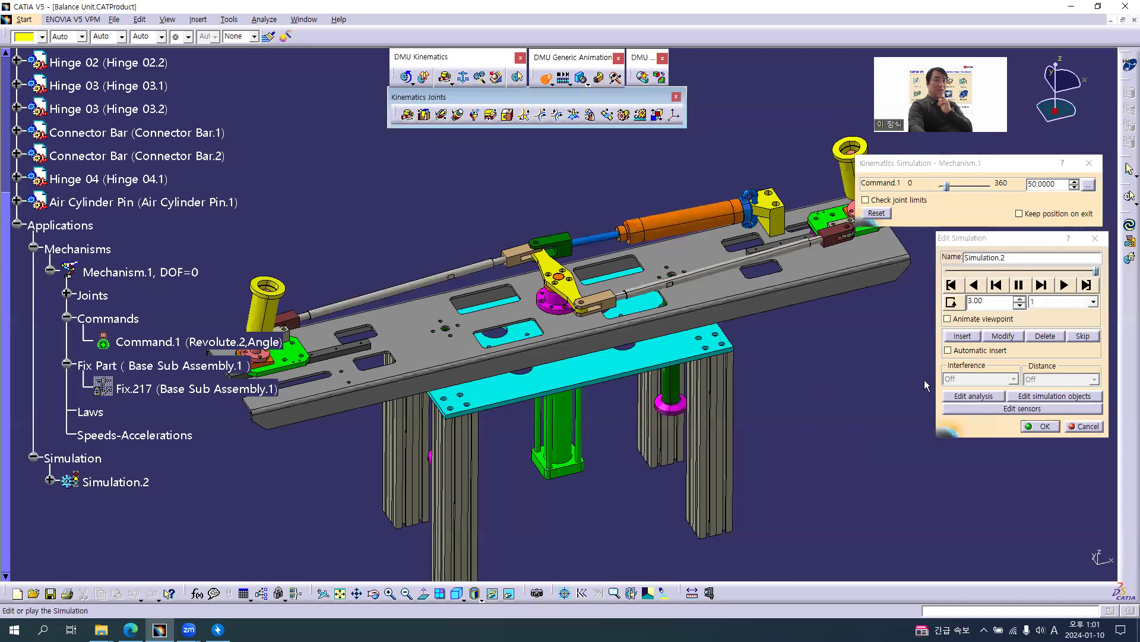
pyautogui.click(965, 336)
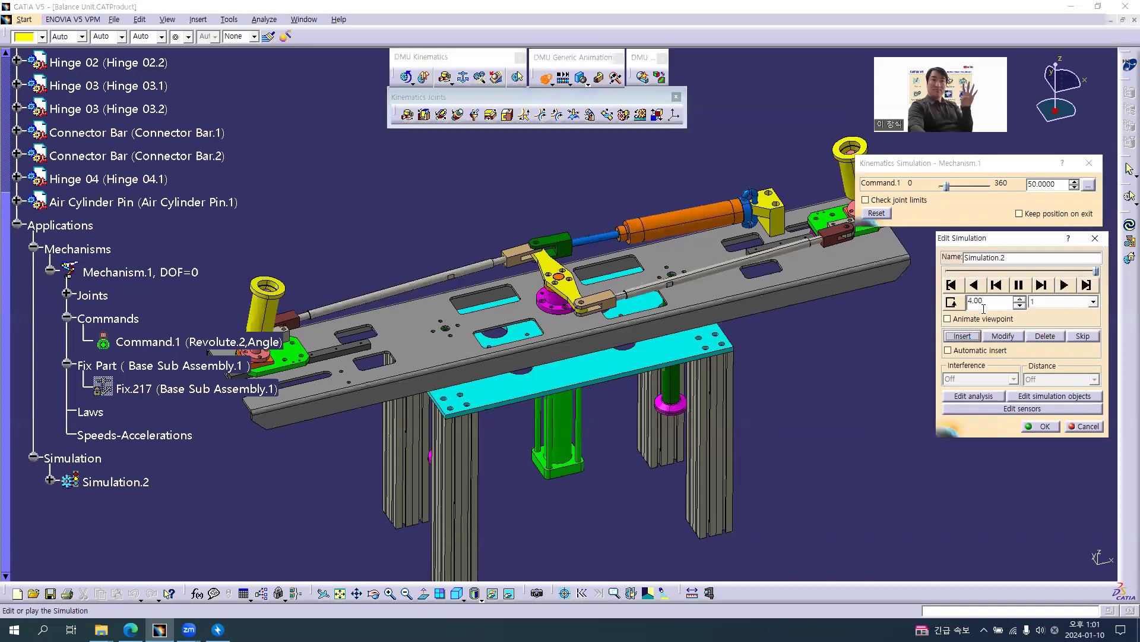
# Step: Record a further simulation shot with the Command.1 angle set to 80
pyautogui.moveTo(1063, 182); pyautogui.dragTo(983, 208)
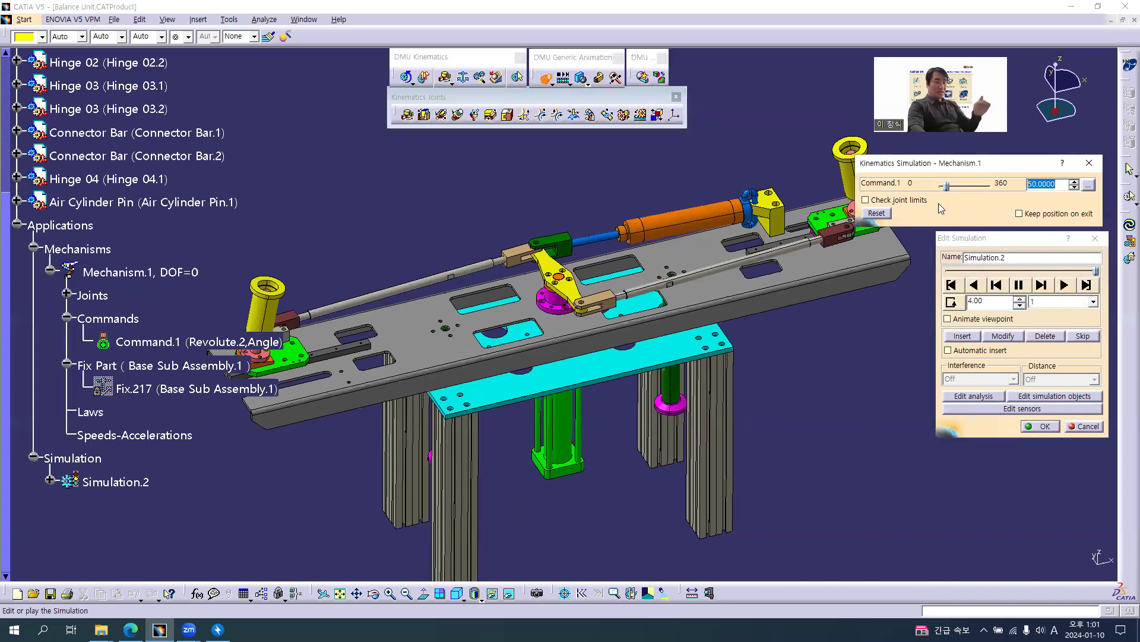
pyautogui.write('80')
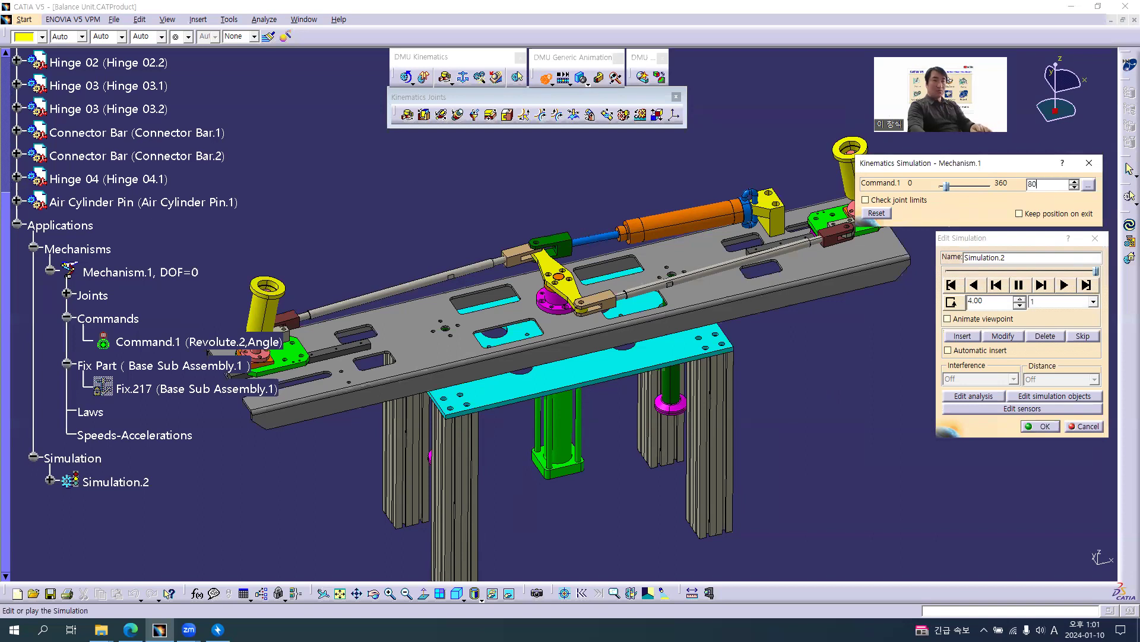
pyautogui.click(817, 428)
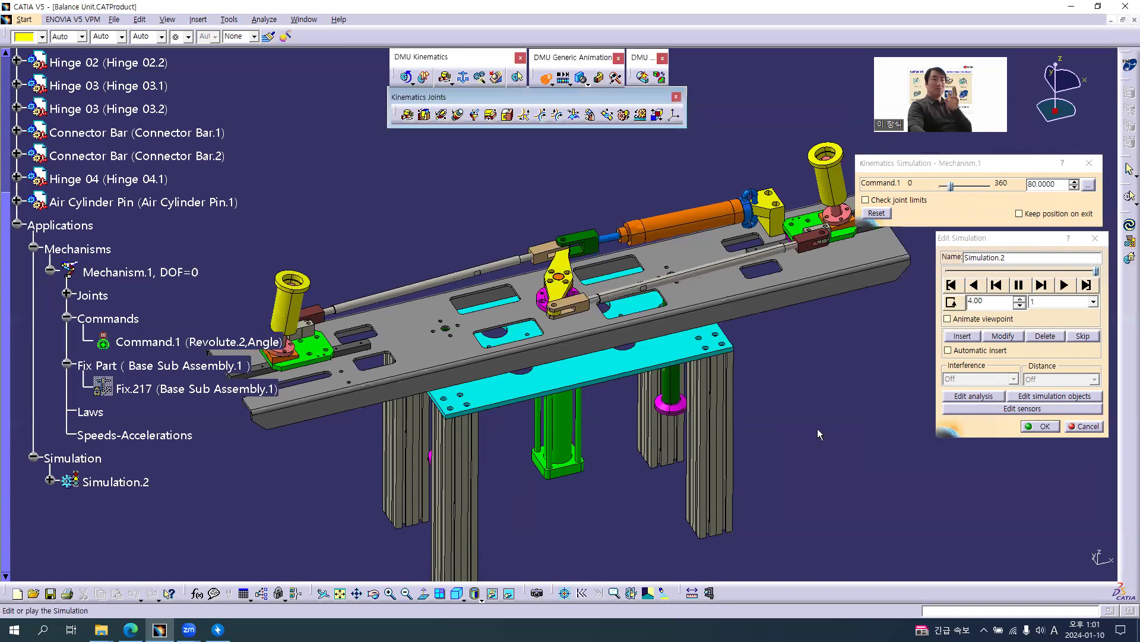
pyautogui.click(970, 340)
# Step: Set the Command.1 angle to 104 and insert that position as the final simulation shot
pyautogui.click(952, 197)
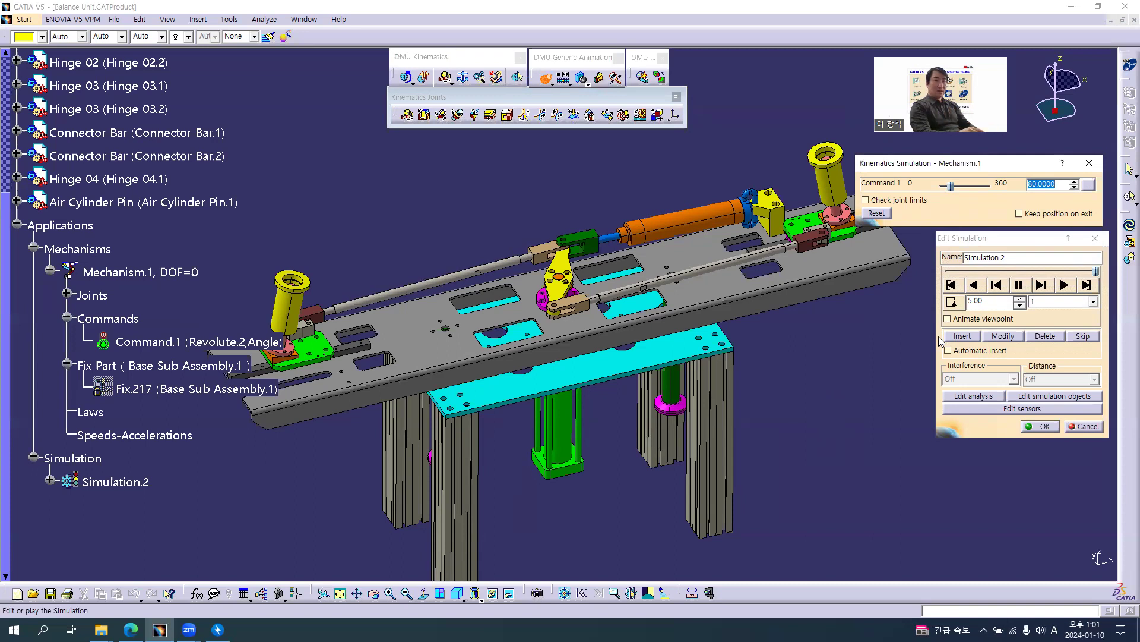
pyautogui.write('114')
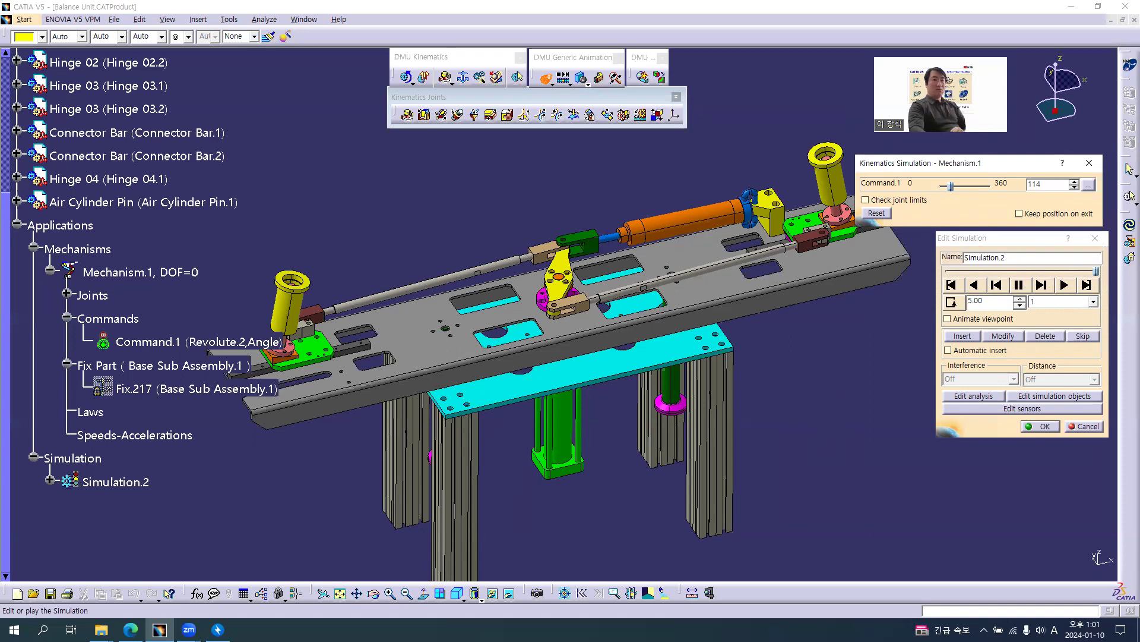
pyautogui.press('Return')
pyautogui.write('104')
pyautogui.press('Return')
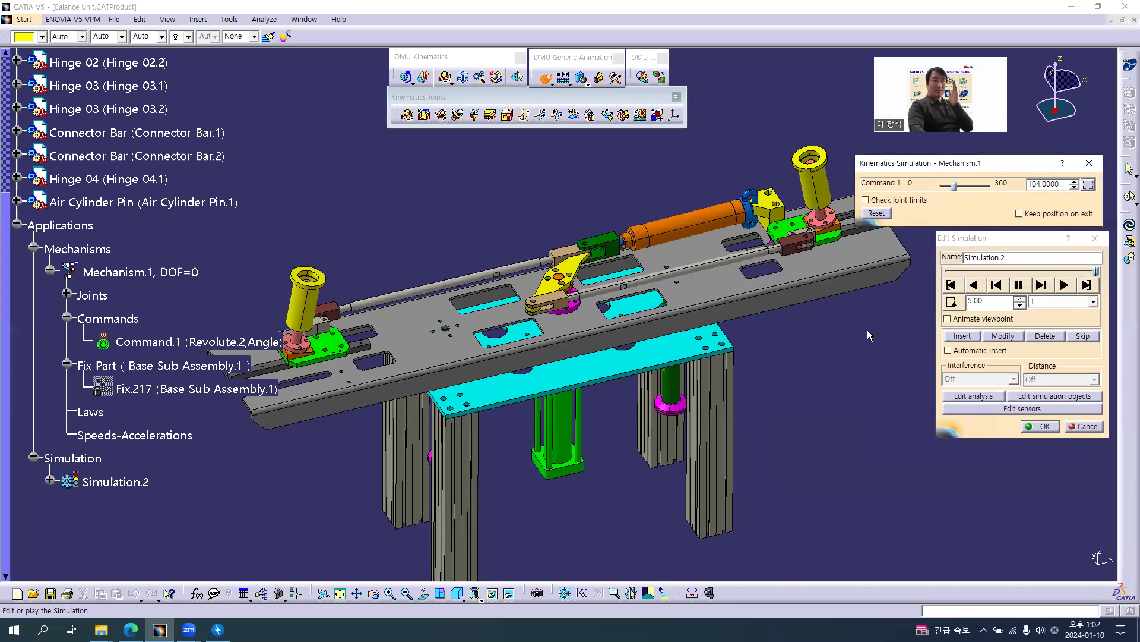
pyautogui.click(958, 337)
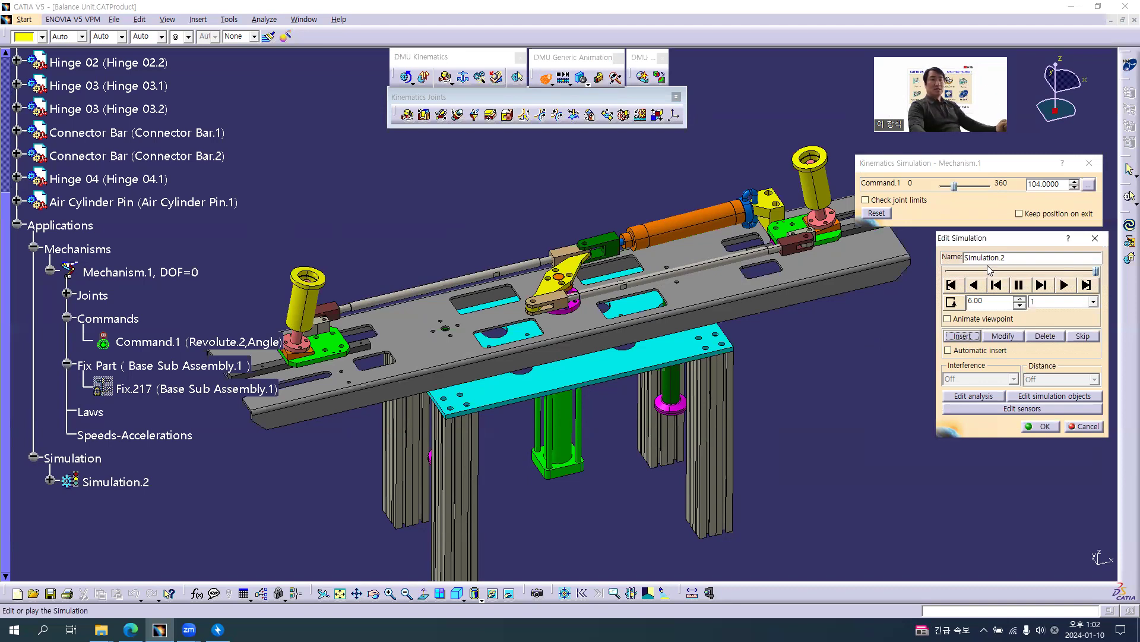
# Step: Rewind Simulation.2 to its start, set the playback step to 0.01, turn on looping and play it
pyautogui.click(951, 286)
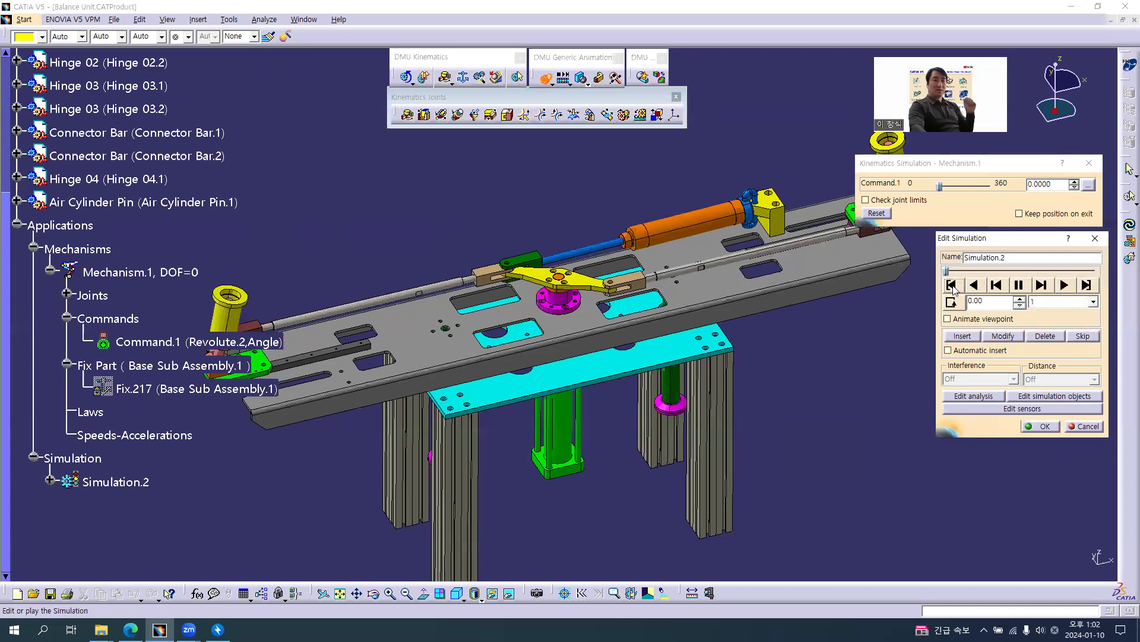
pyautogui.click(1043, 302)
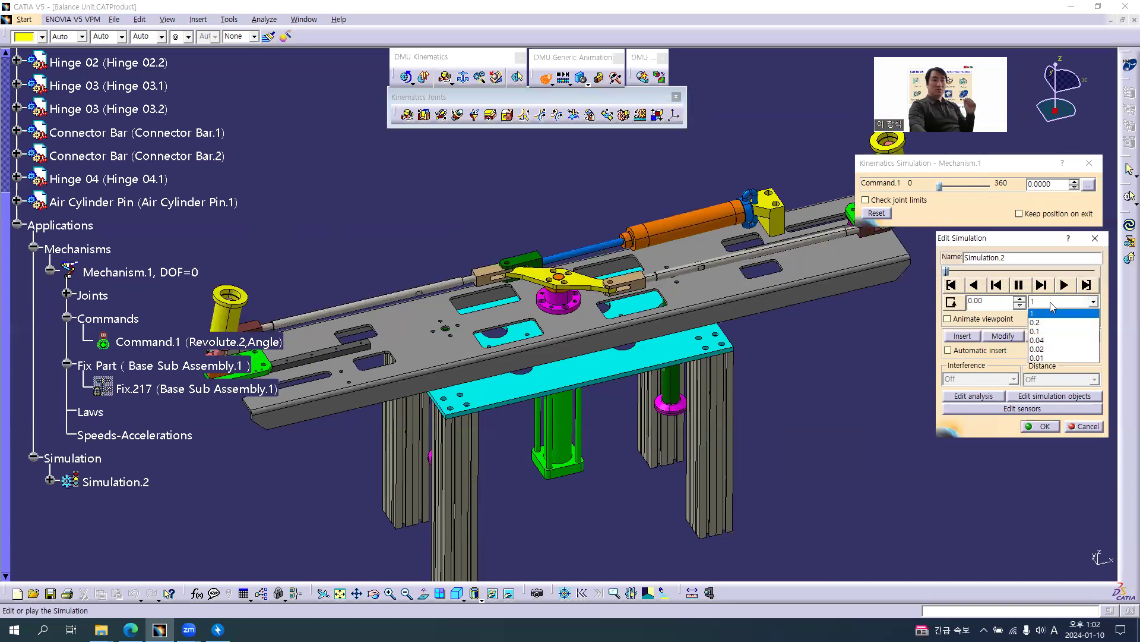
pyautogui.click(1047, 359)
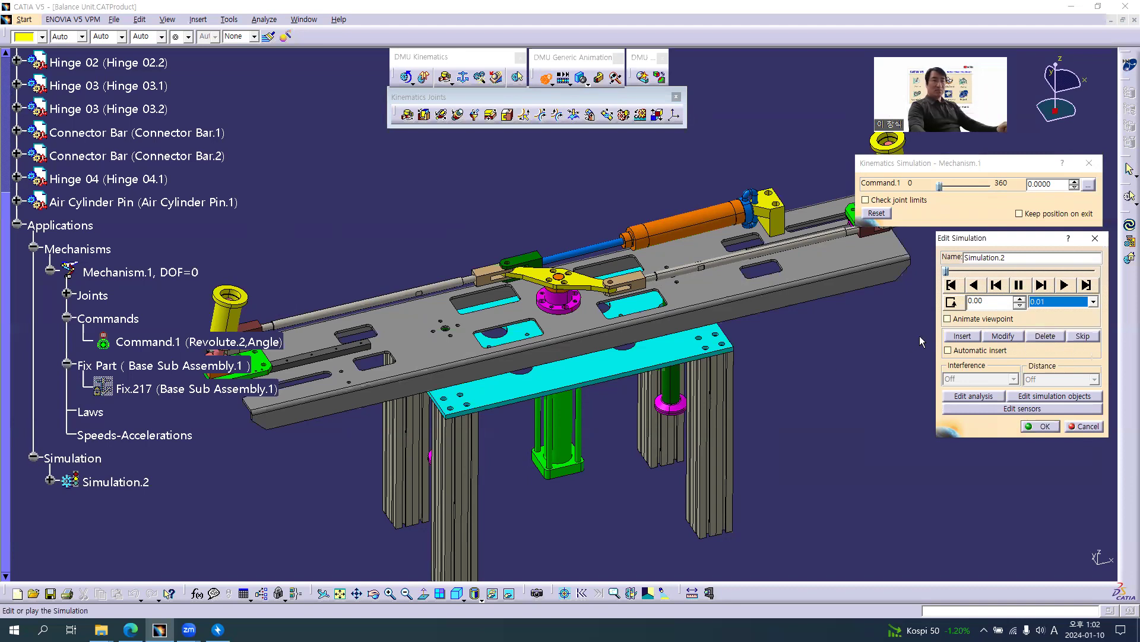
pyautogui.click(952, 302)
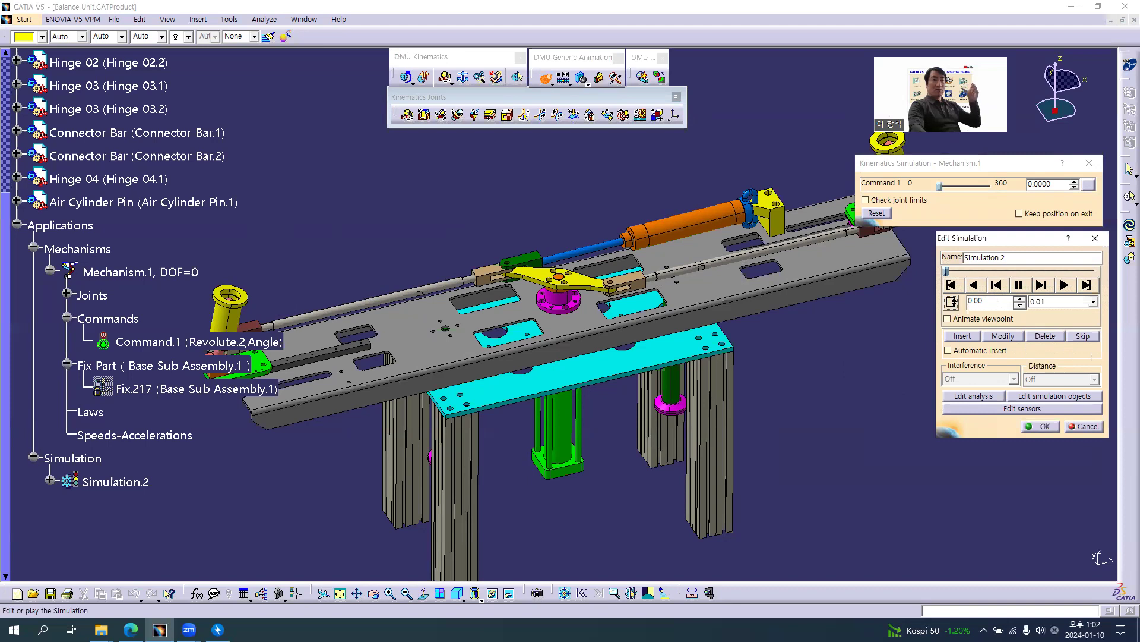
pyautogui.click(1064, 285)
# Step: Change the playback step of the running simulation to 0.04 and pause it after watching the mechanism move
pyautogui.moveTo(655, 450); pyautogui.dragTo(631, 505, button='middle')
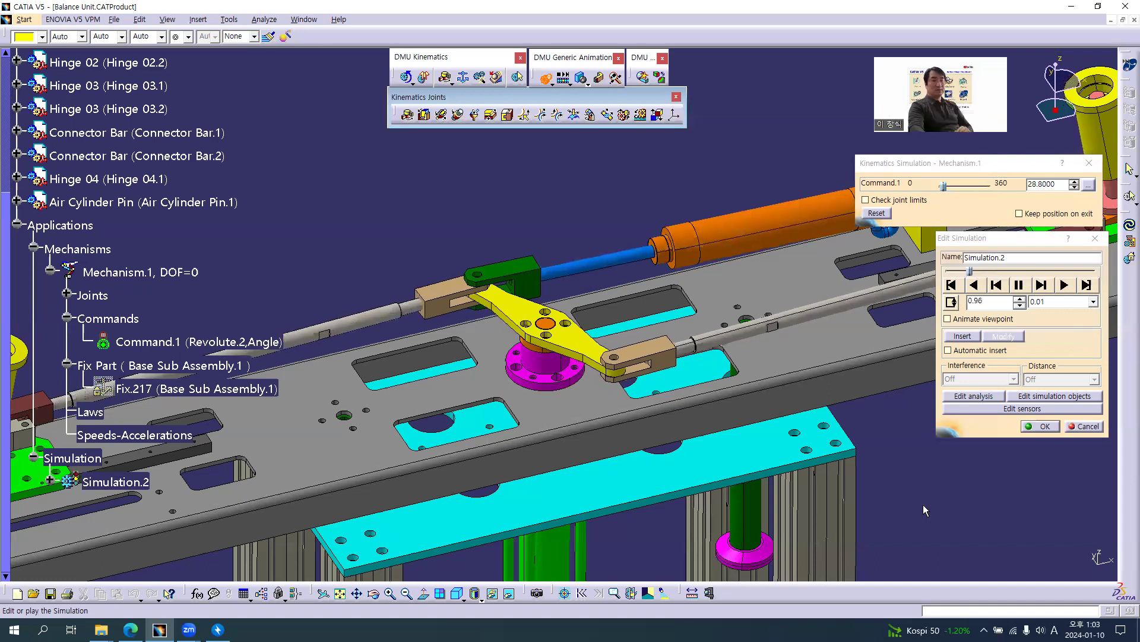
pyautogui.click(1064, 304)
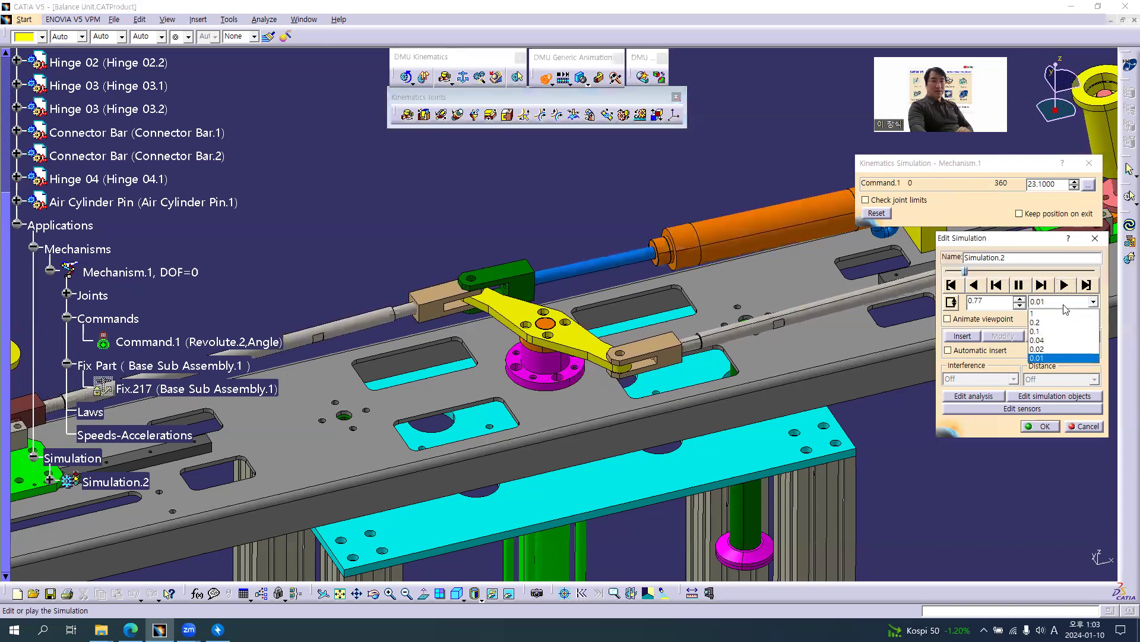
pyautogui.click(1049, 340)
pyautogui.moveTo(910, 434); pyautogui.dragTo(916, 483, button='middle')
pyautogui.moveTo(862, 404)
pyautogui.mouseDown(button='middle')
pyautogui.moveTo(859, 450)
pyautogui.moveTo(832, 443)
pyautogui.mouseUp(button='middle')
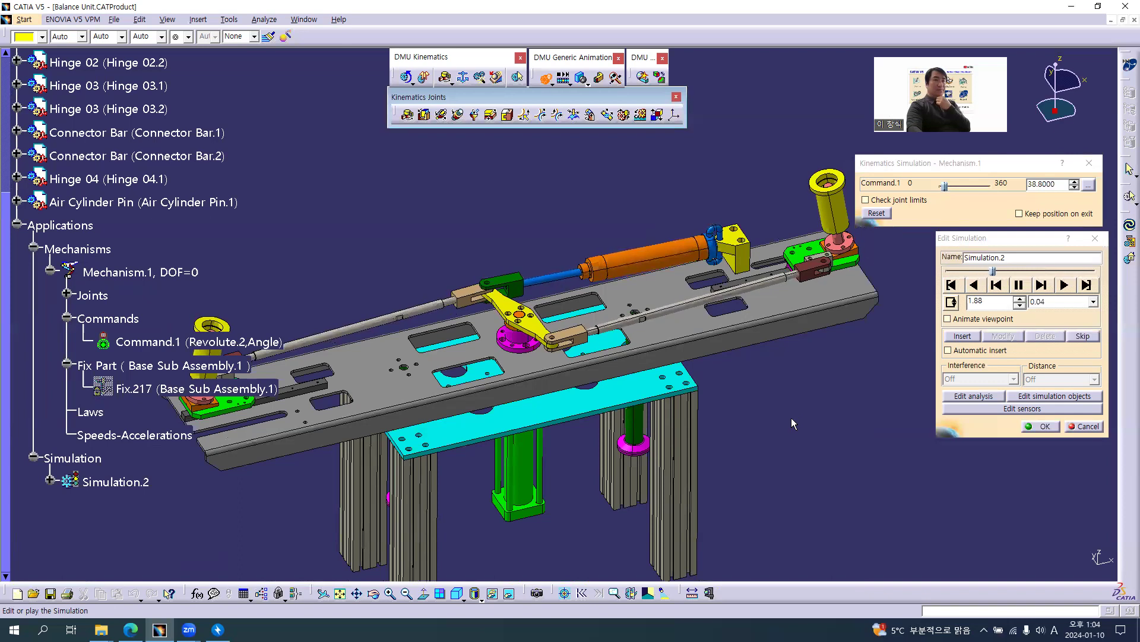
pyautogui.click(1020, 286)
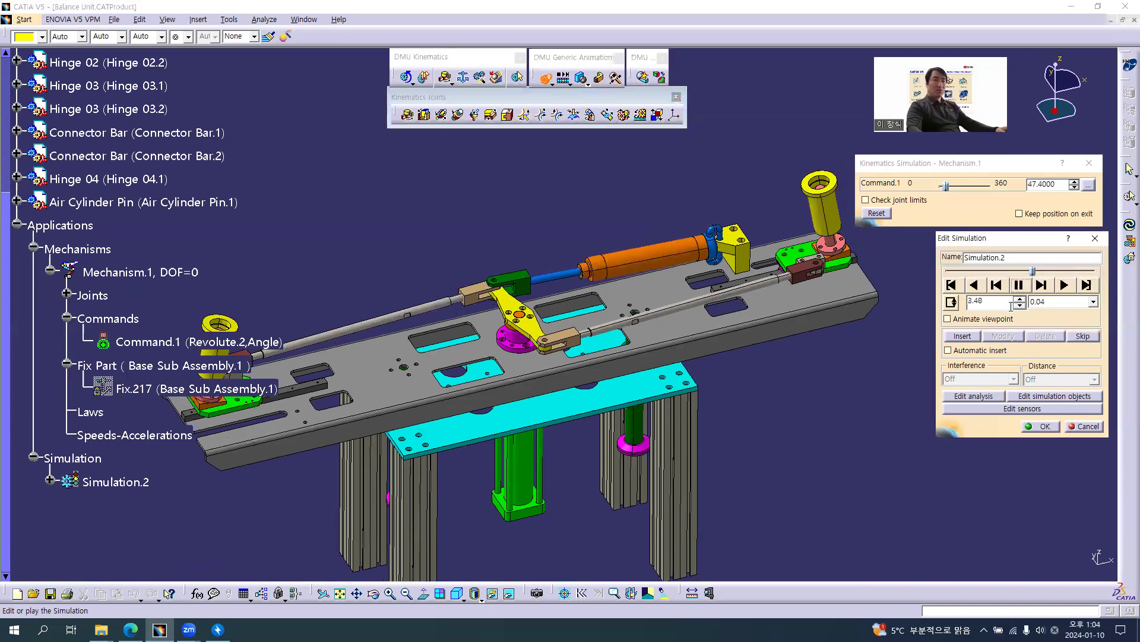
# Step: Rewind Simulation.2, delete all of its recorded shots and return the Command.1 angle to 0
pyautogui.click(950, 286)
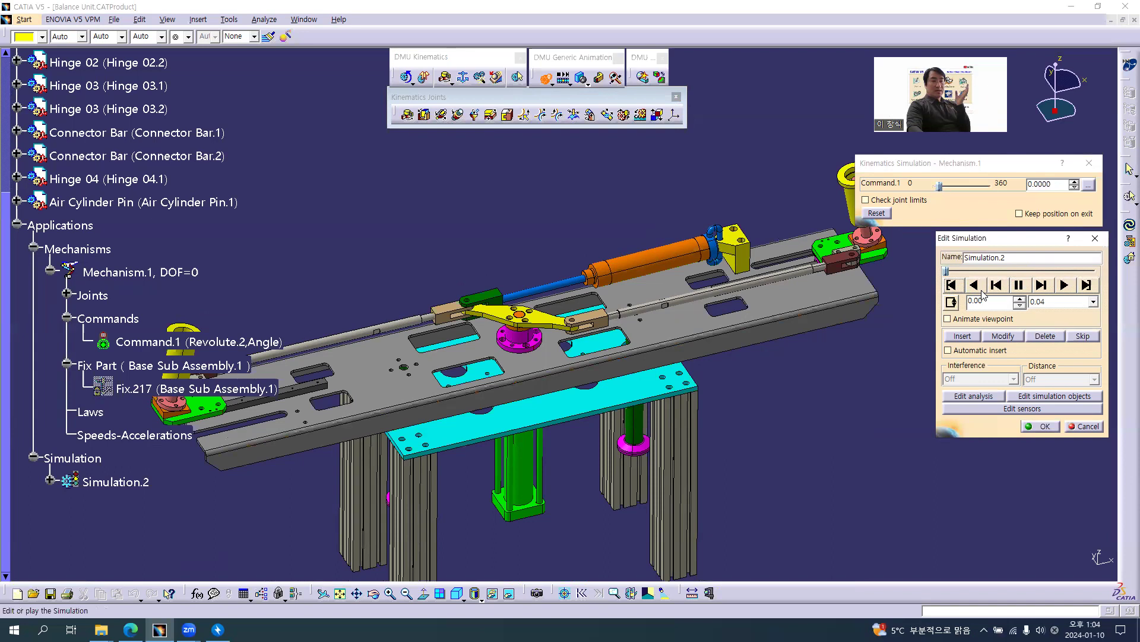
pyautogui.click(1046, 337)
pyautogui.click(1045, 337)
pyautogui.click(1045, 336)
pyautogui.click(1046, 337)
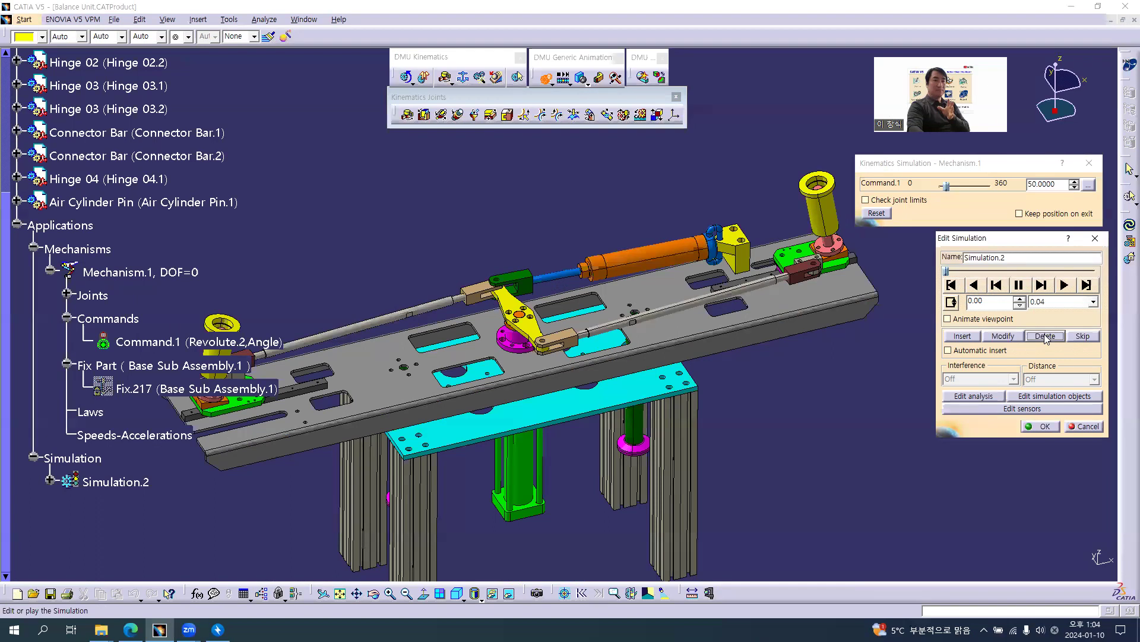
pyautogui.click(1045, 336)
pyautogui.click(1045, 336)
pyautogui.click(1046, 337)
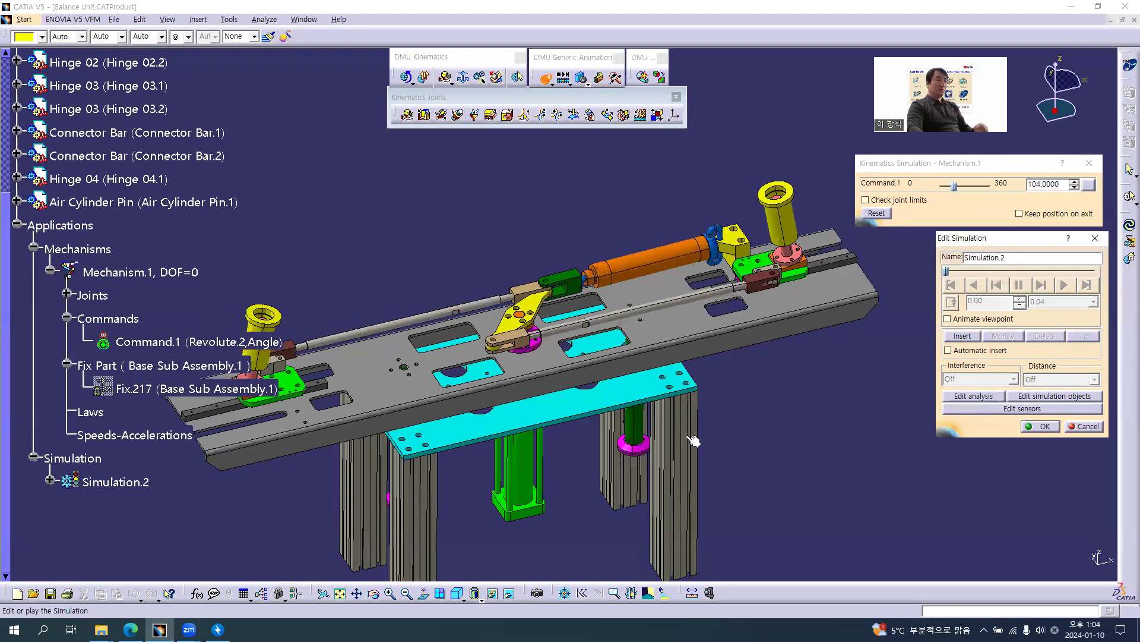
pyautogui.moveTo(763, 454); pyautogui.dragTo(850, 439, button='middle')
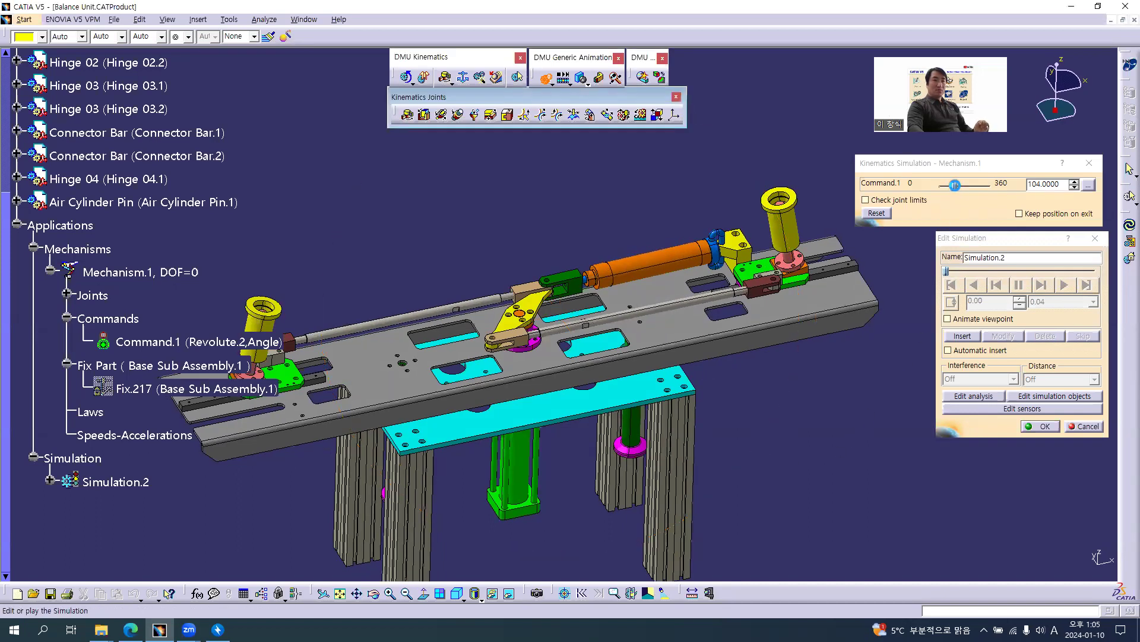
pyautogui.moveTo(957, 185); pyautogui.dragTo(939, 186)
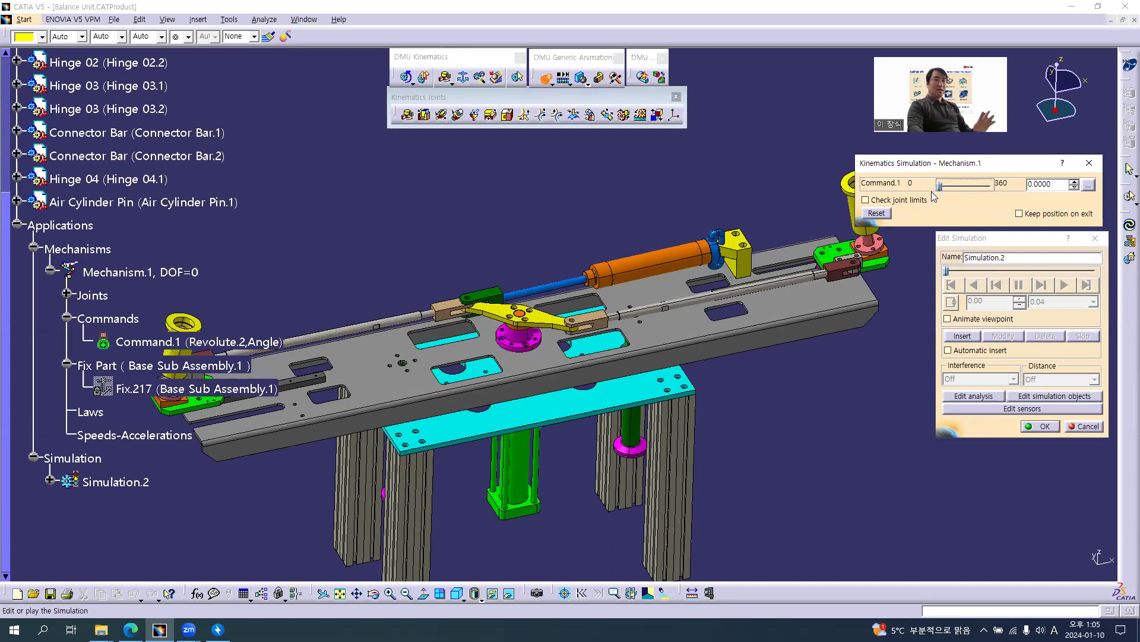
# Step: Examine the yellow crank, the air cylinder and the end hinge up close, and return to an overview of the unit
pyautogui.moveTo(618, 465); pyautogui.dragTo(733, 418, button='middle')
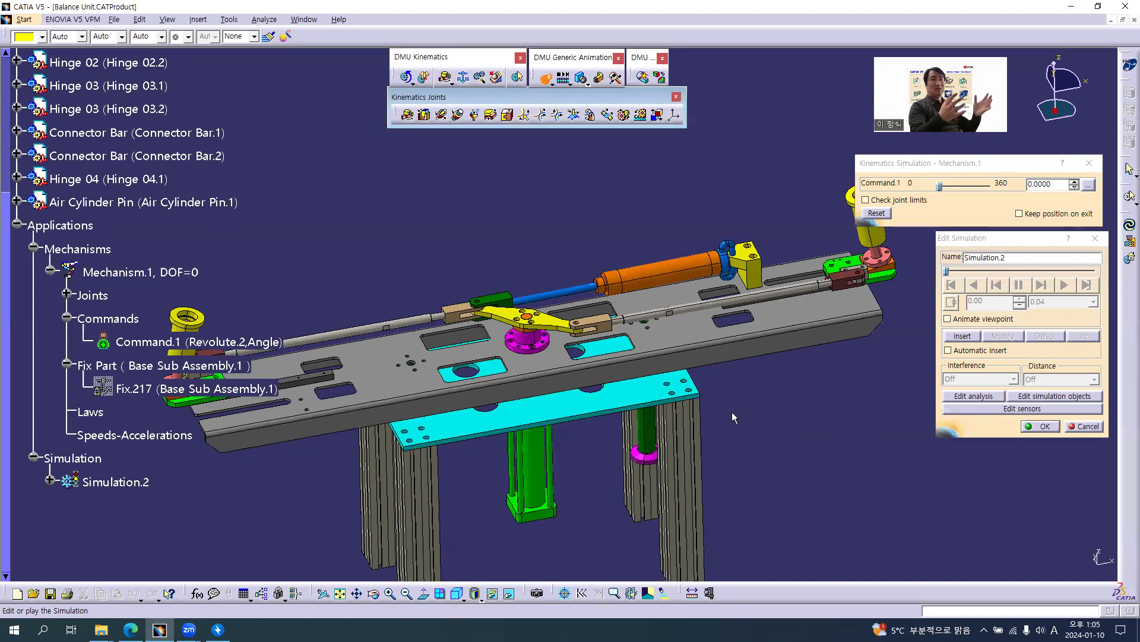
pyautogui.keyDown('ctrl'); pyautogui.moveTo(603, 455); pyautogui.dragTo(633, 413, button='middle'); pyautogui.keyUp('ctrl')
pyautogui.moveTo(515, 344); pyautogui.dragTo(549, 339, button='middle')
pyautogui.keyDown('ctrl'); pyautogui.moveTo(554, 297); pyautogui.dragTo(504, 409, button='middle'); pyautogui.keyUp('ctrl')
pyautogui.moveTo(500, 369); pyautogui.dragTo(458, 386, button='middle')
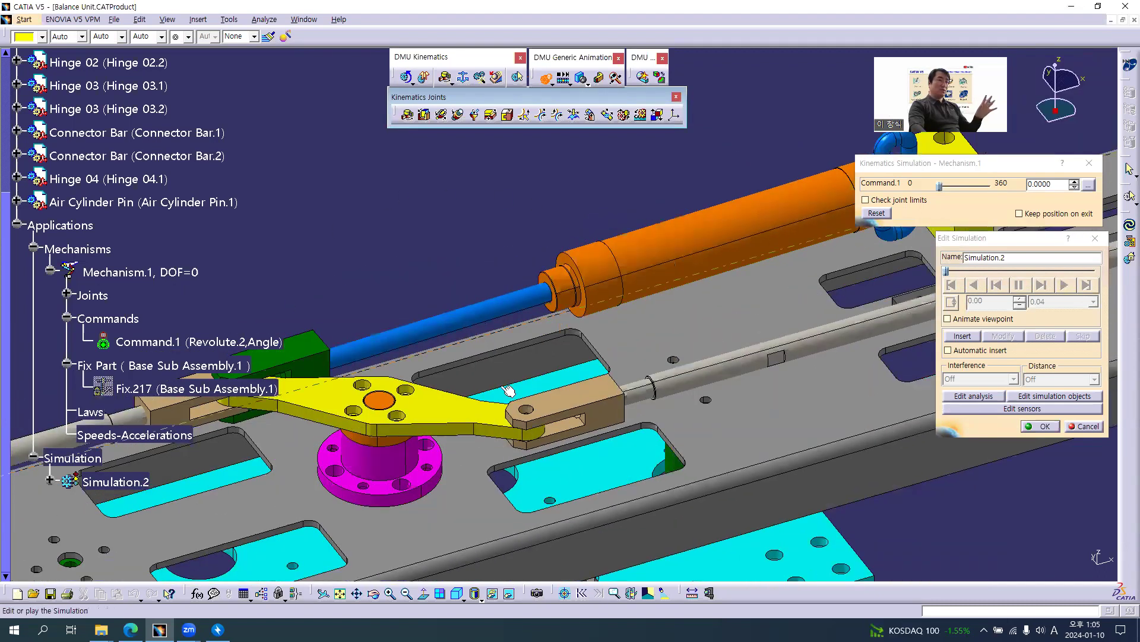
pyautogui.moveTo(597, 272); pyautogui.dragTo(600, 328, button='middle')
pyautogui.moveTo(553, 383); pyautogui.dragTo(538, 358, button='middle')
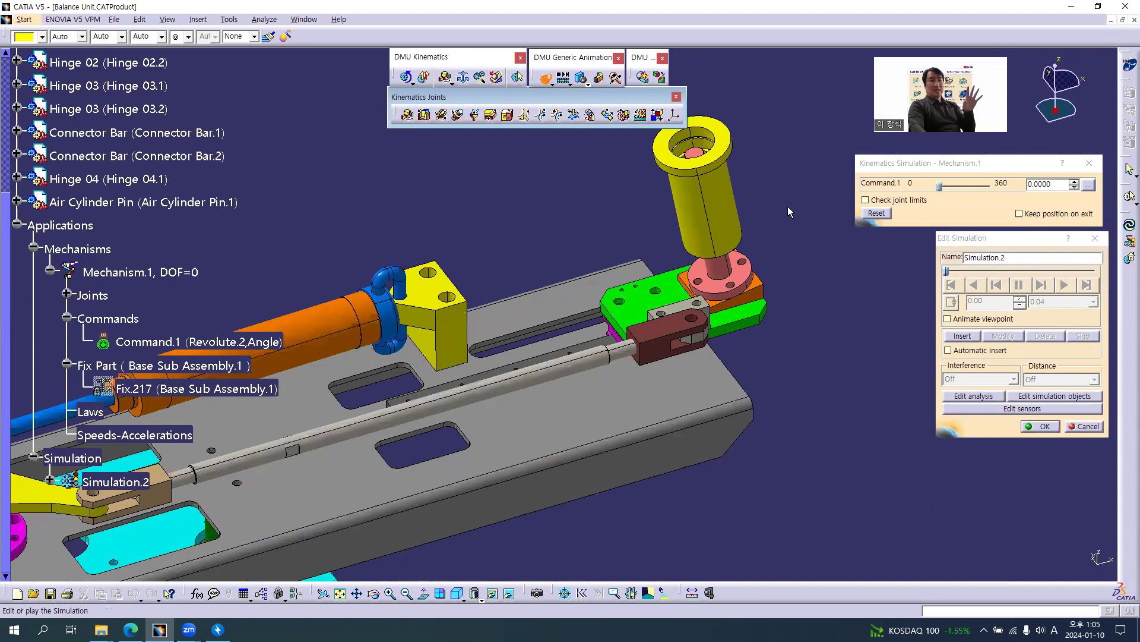
pyautogui.moveTo(499, 404); pyautogui.dragTo(499, 473, button='middle')
pyautogui.moveTo(523, 415); pyautogui.dragTo(754, 356, button='middle')
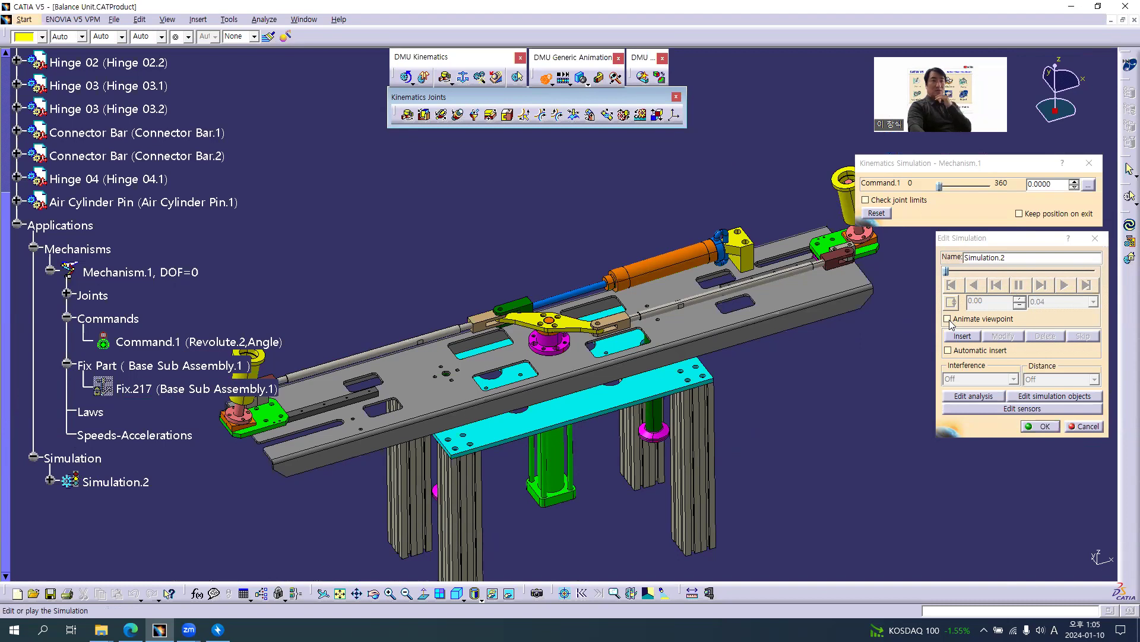
pyautogui.moveTo(746, 391); pyautogui.dragTo(745, 336, button='middle')
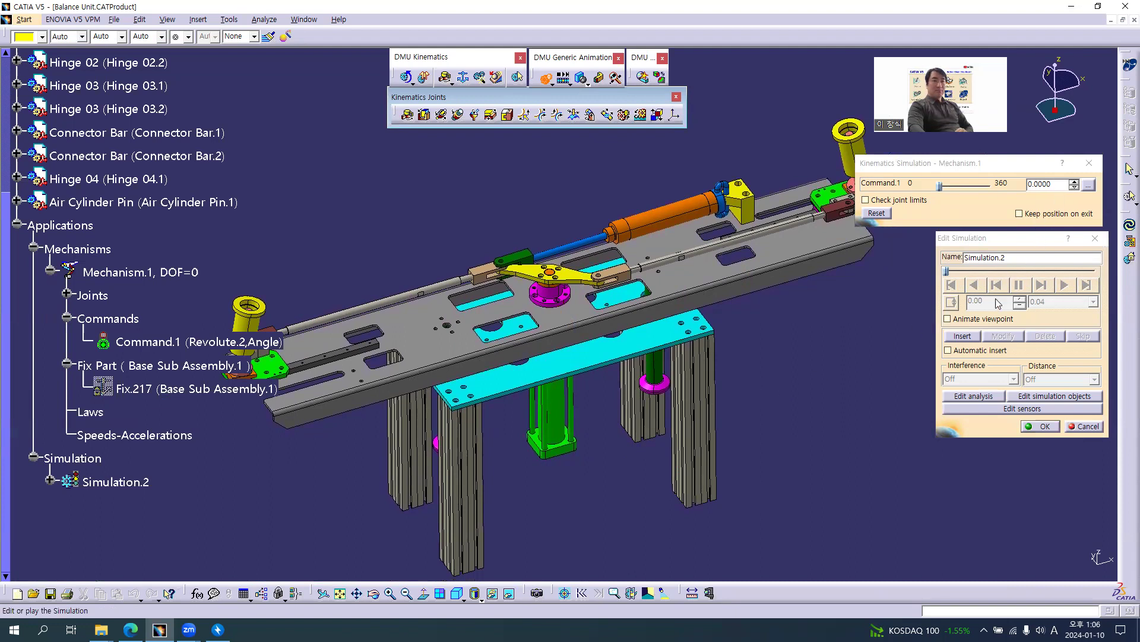
# Step: Enable Animate viewpoint, set the Command.1 angle to 30 and insert that position with a closer viewpoint on the crank
pyautogui.click(948, 319)
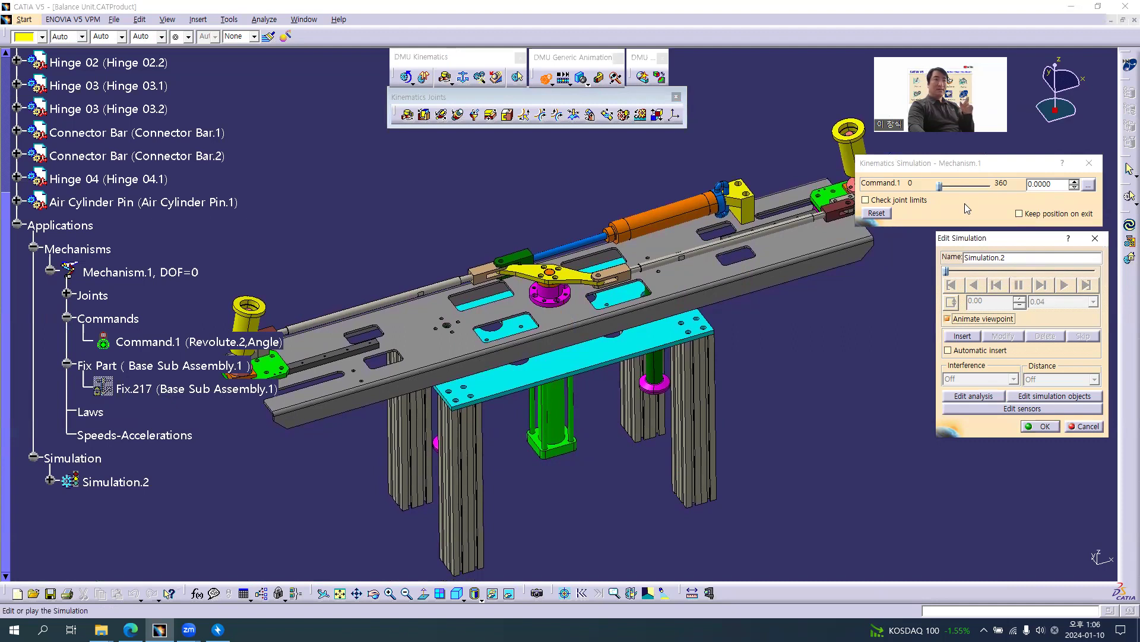
pyautogui.doubleClick(1057, 185)
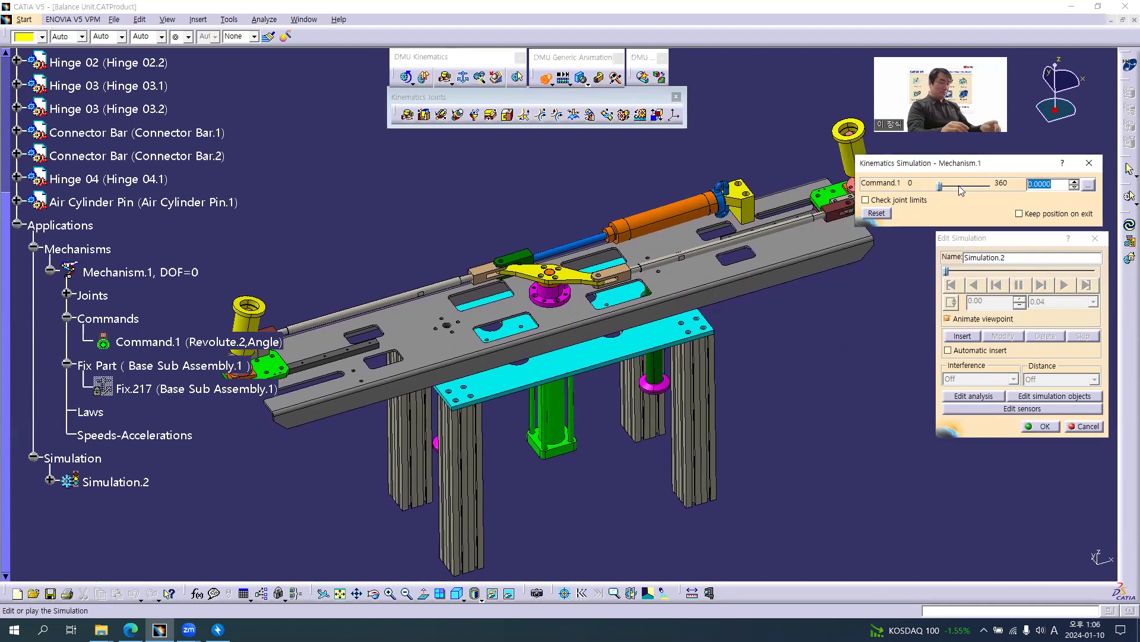
pyautogui.write('30')
pyautogui.press('Return')
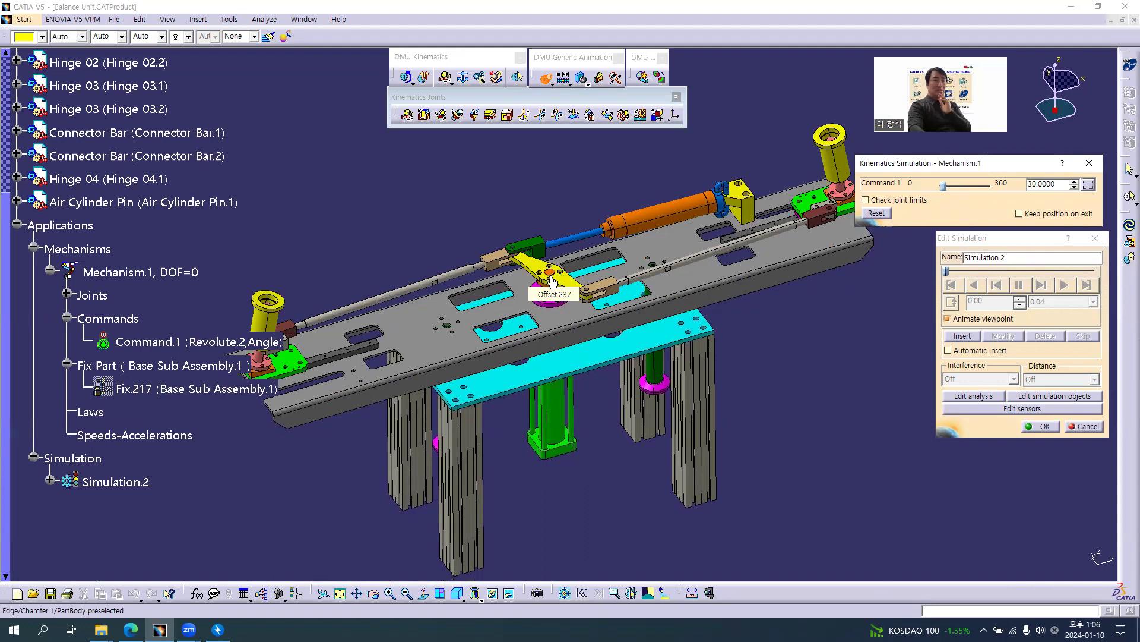
pyautogui.keyDown('ctrl'); pyautogui.moveTo(582, 417); pyautogui.dragTo(594, 369, button='middle'); pyautogui.keyUp('ctrl')
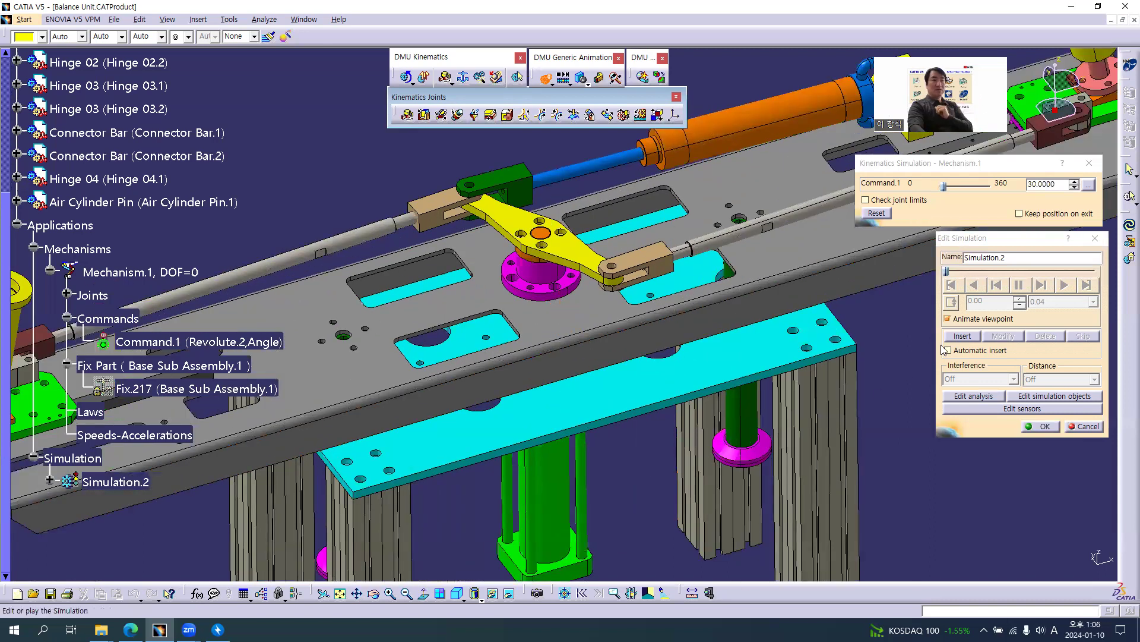
pyautogui.click(957, 337)
pyautogui.click(973, 337)
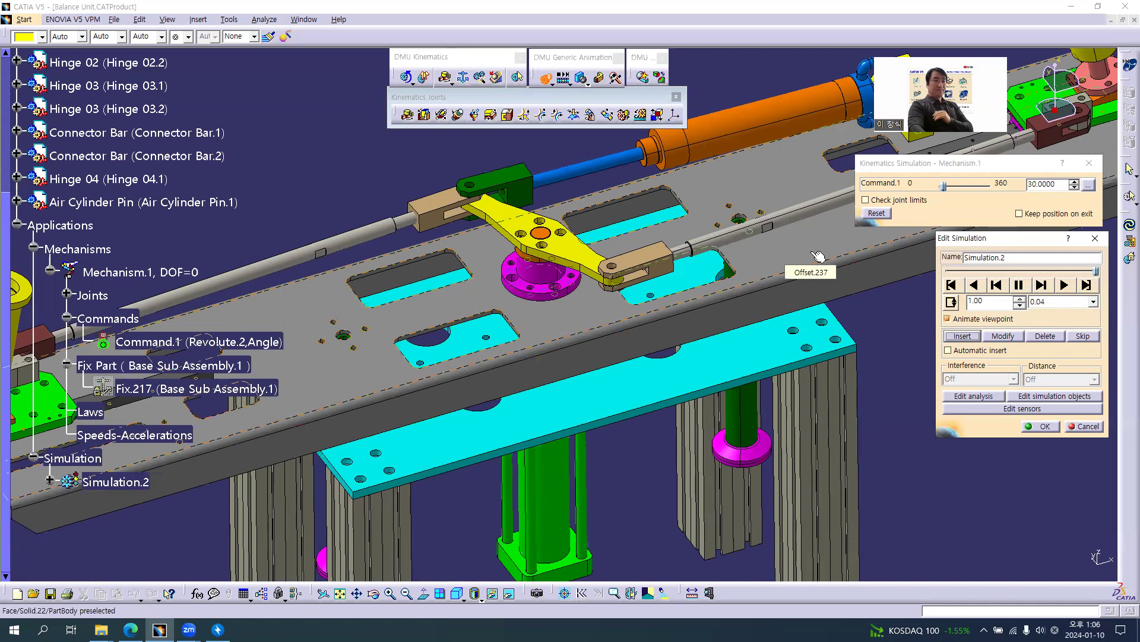
# Step: Set the Command.1 angle to 40 and insert a simulation shot with the viewpoint closer to the crank
pyautogui.doubleClick(1062, 183)
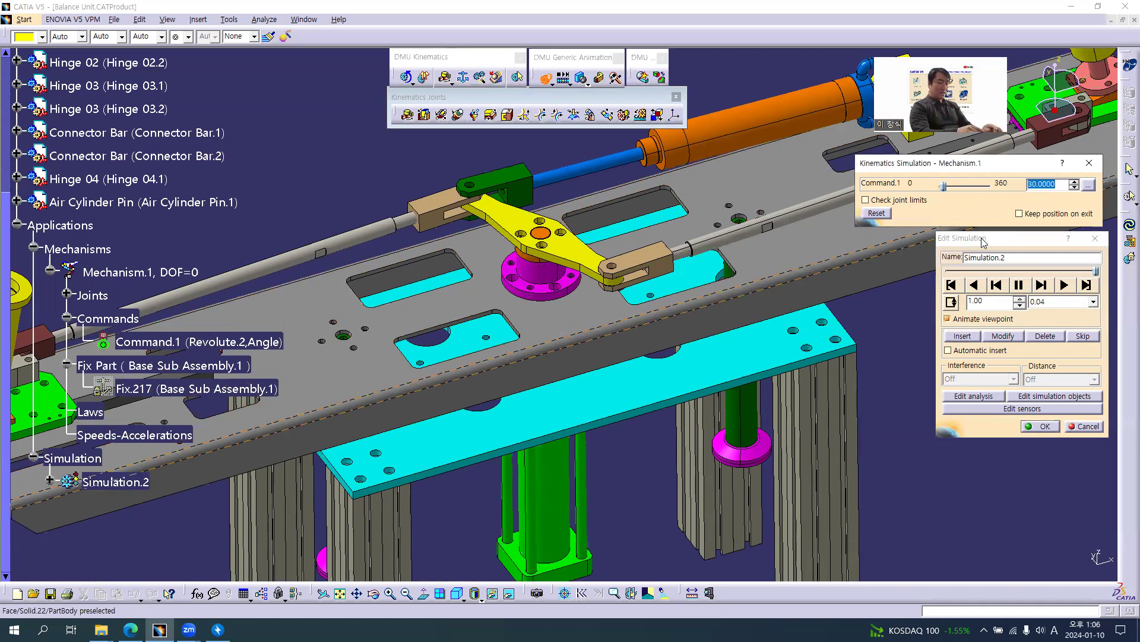
pyautogui.write('40')
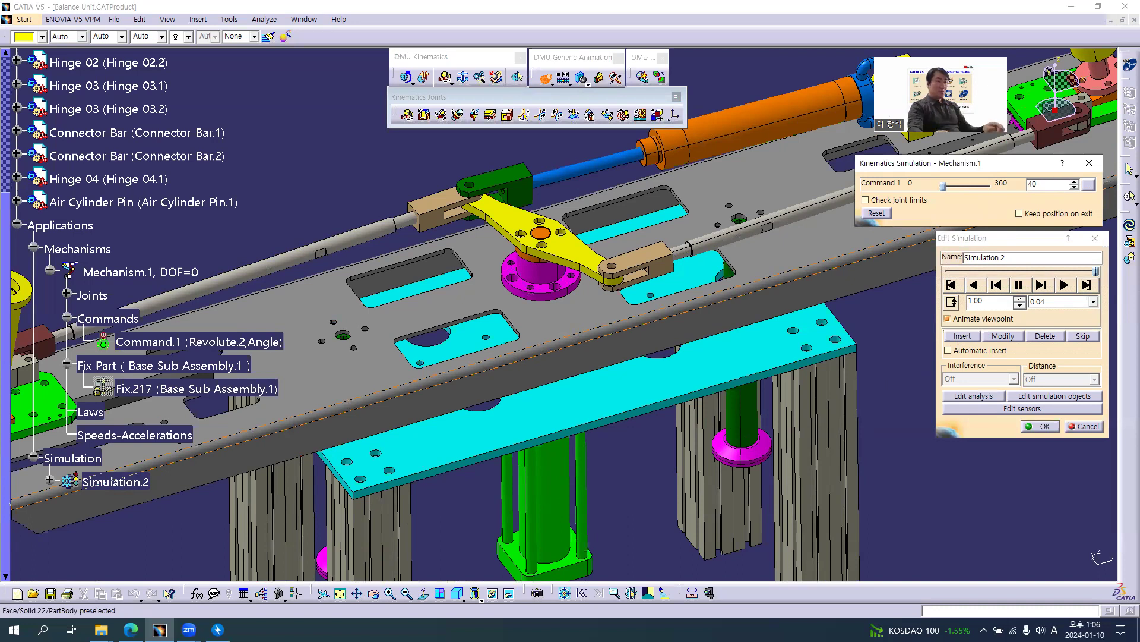
pyautogui.press('Return')
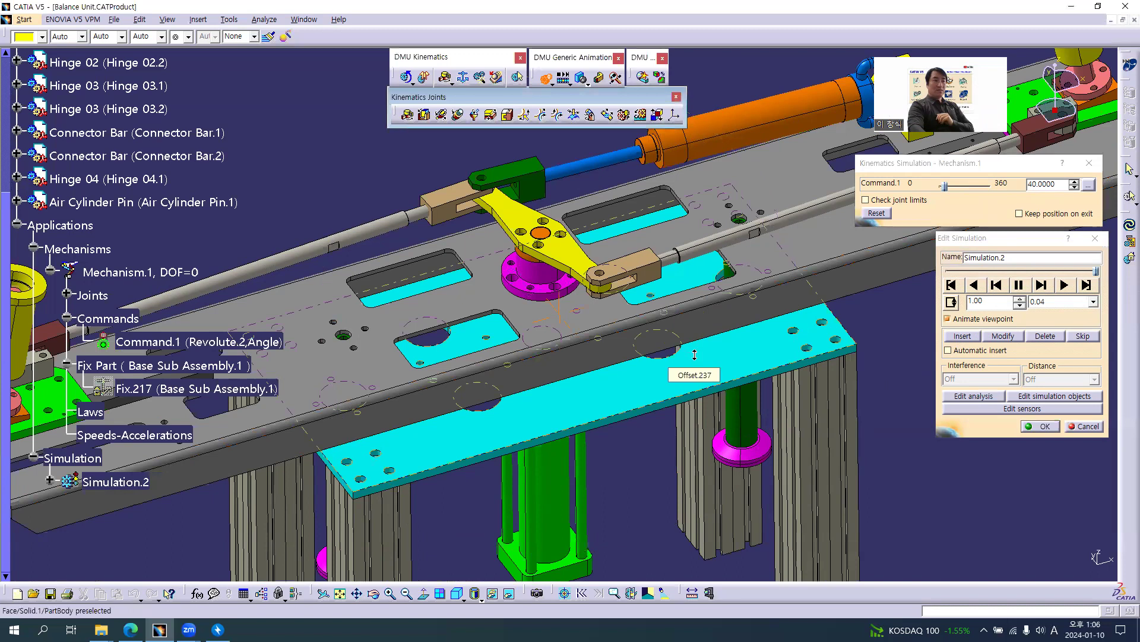
pyautogui.moveTo(694, 354); pyautogui.dragTo(720, 425, button='middle')
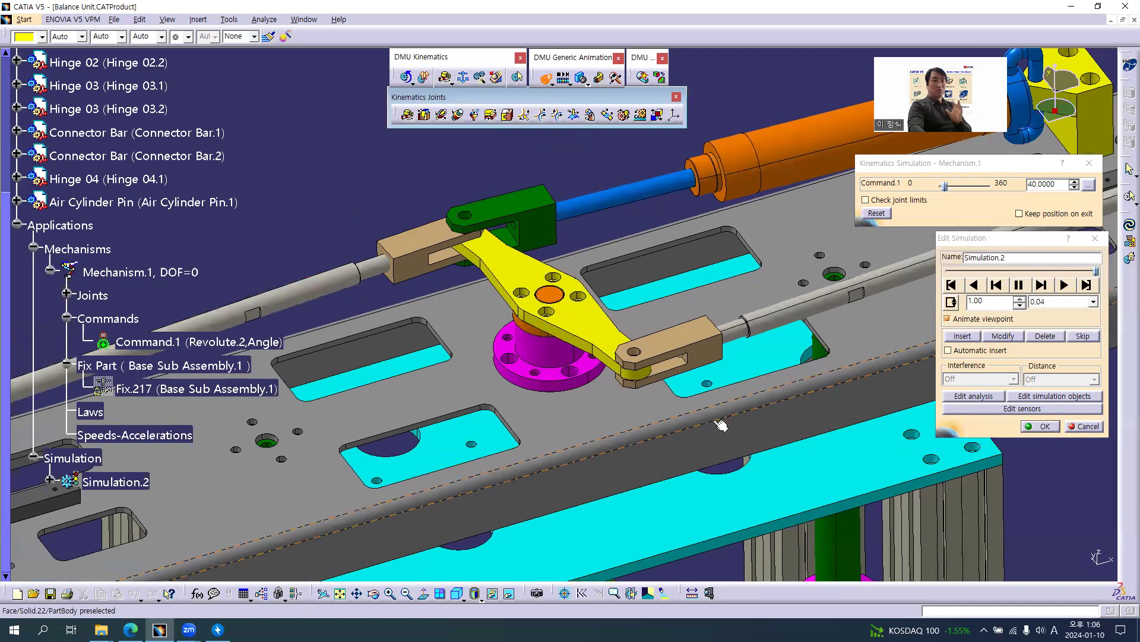
pyautogui.click(963, 336)
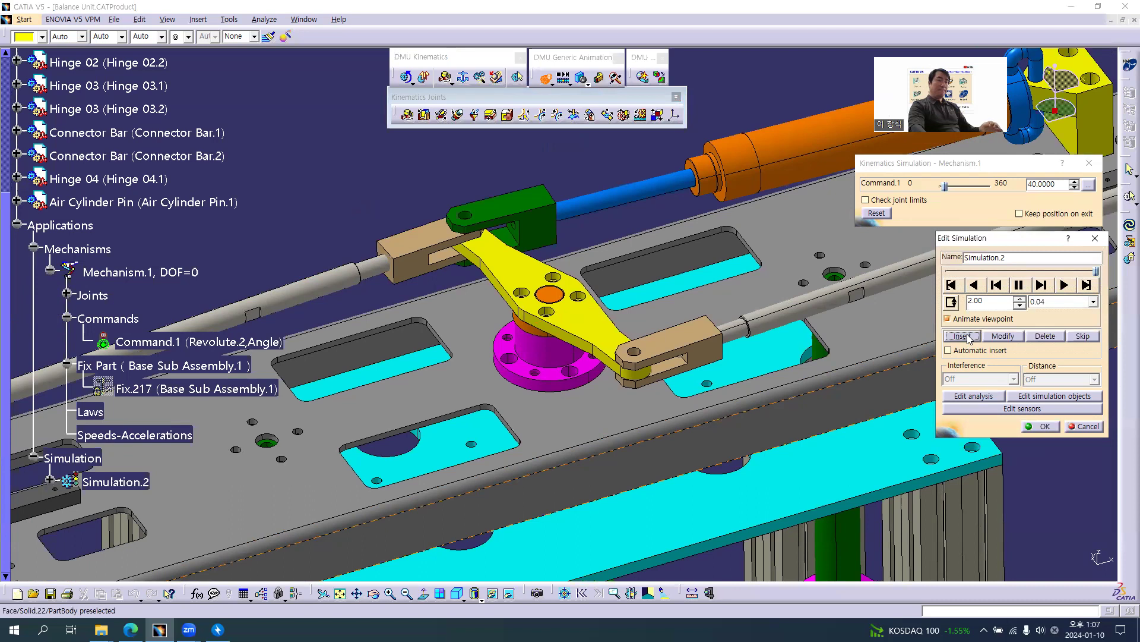
# Step: Record a shot at a Command.1 angle of 50 with the viewpoint closing in on the crank and cylinder rod
pyautogui.click(940, 188)
pyautogui.write('50')
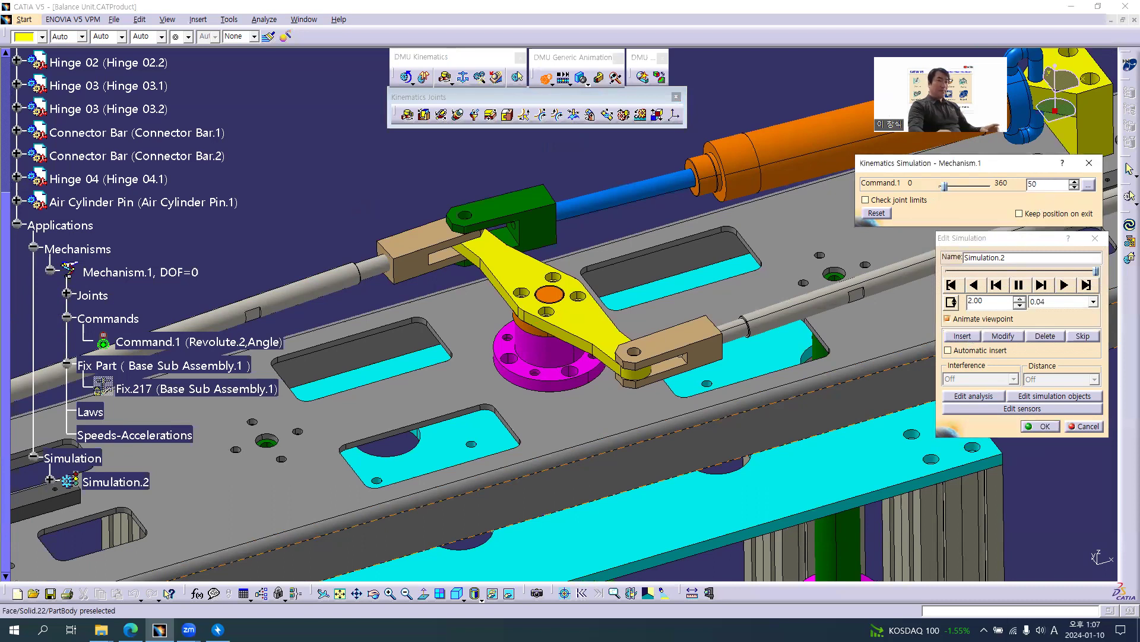
pyautogui.press('Tab')
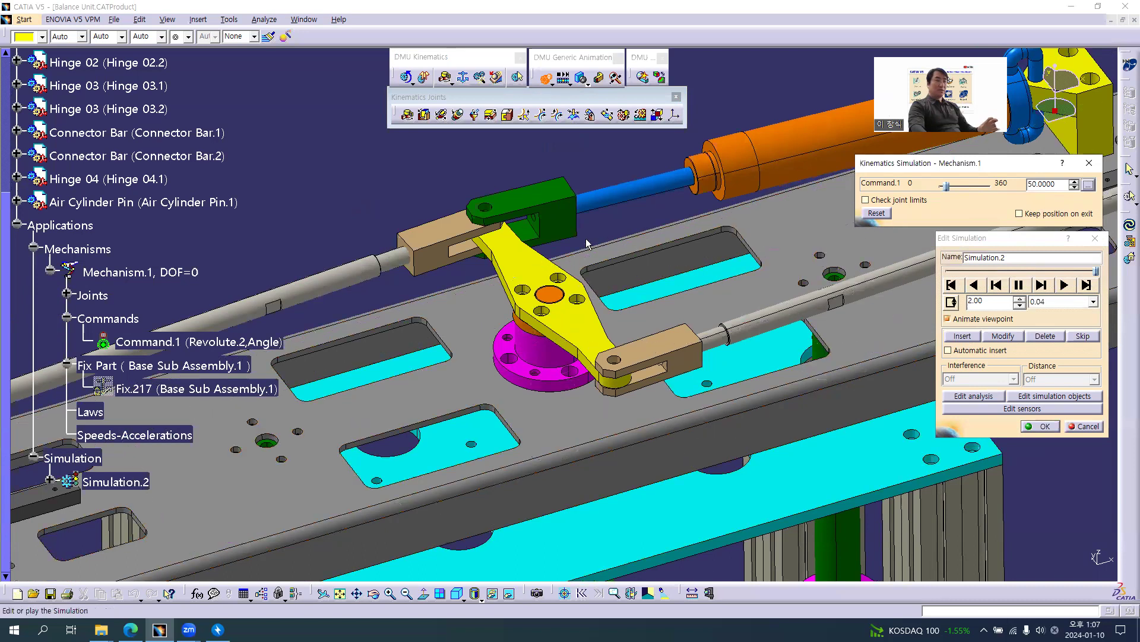
pyautogui.moveTo(674, 220); pyautogui.dragTo(648, 288, button='middle')
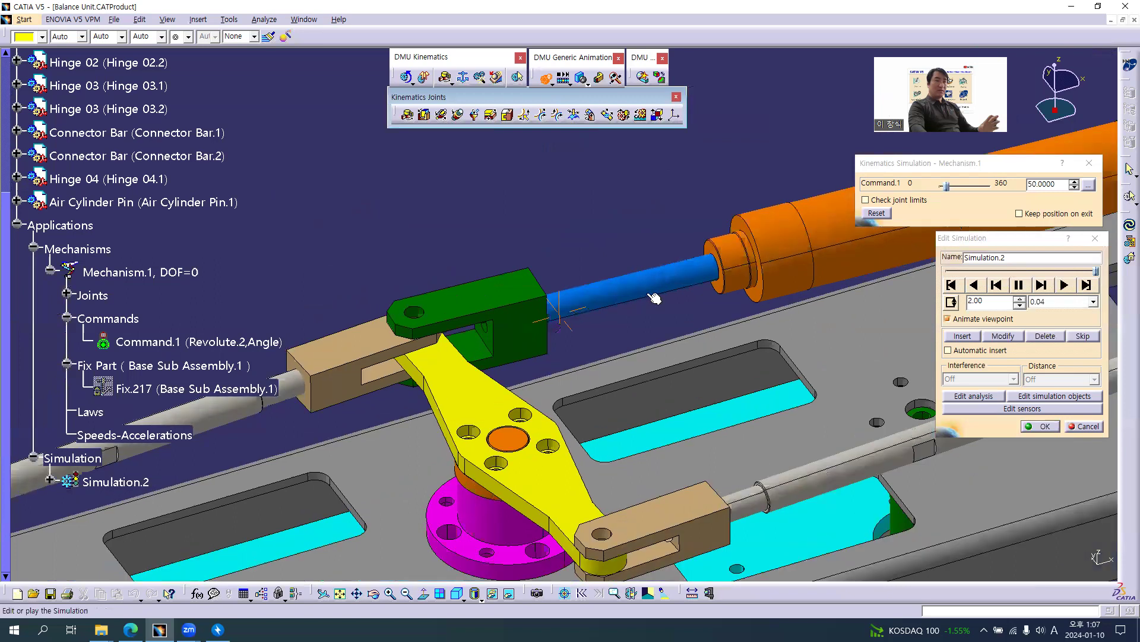
pyautogui.click(960, 336)
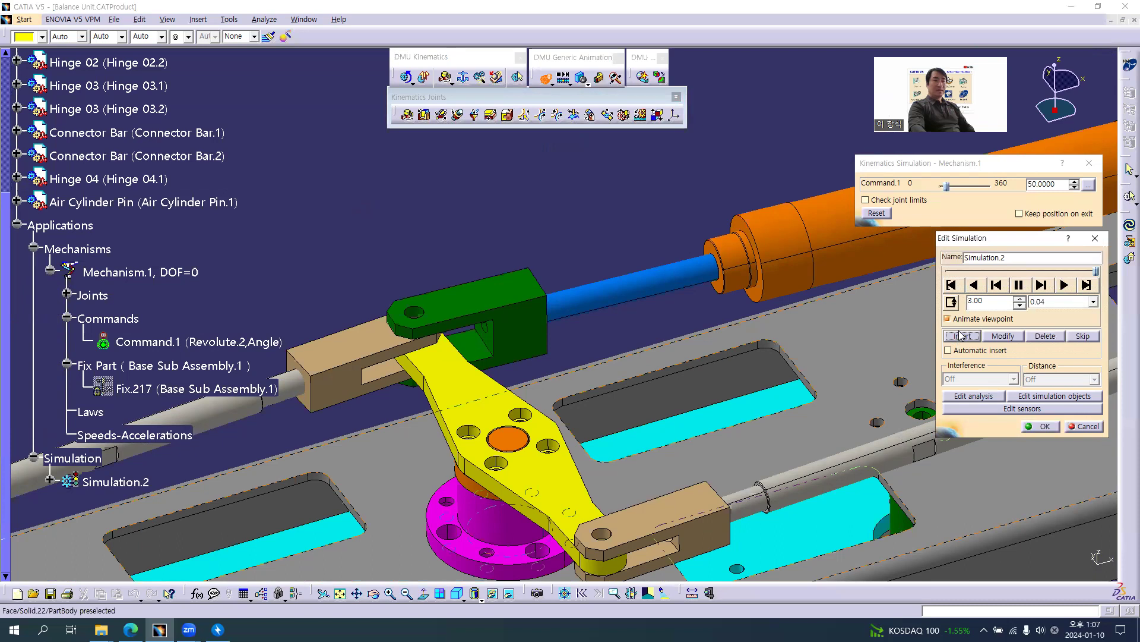
# Step: Set the Command.1 angle to 60 and insert a shot with a tighter viewpoint on the green rod clevis
pyautogui.doubleClick(1067, 185)
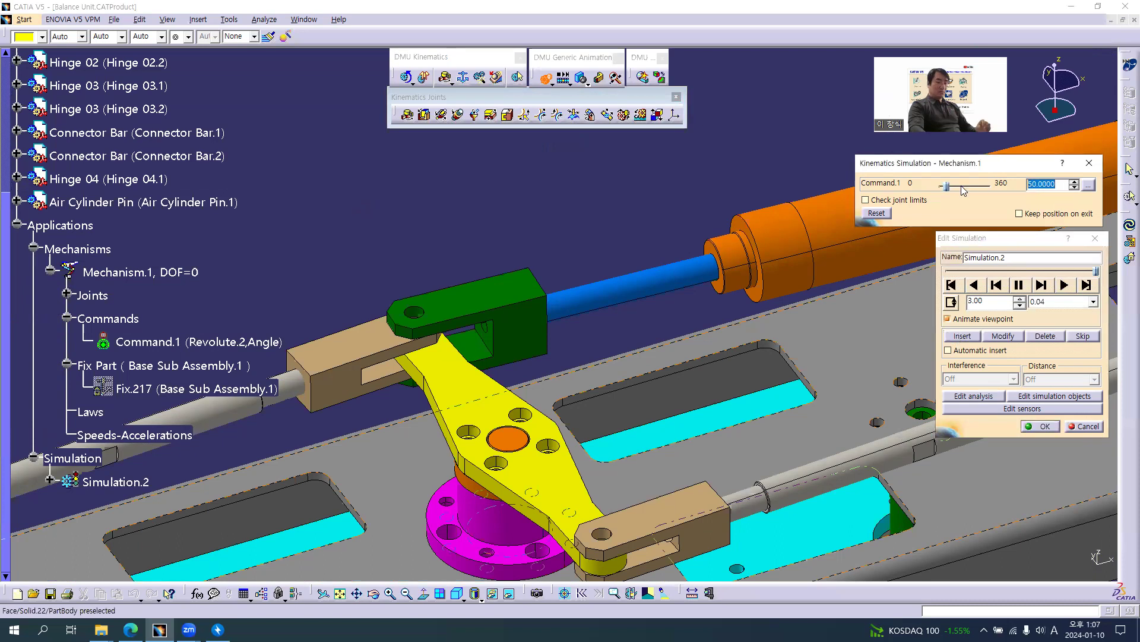
pyautogui.write('60')
pyautogui.press('Return')
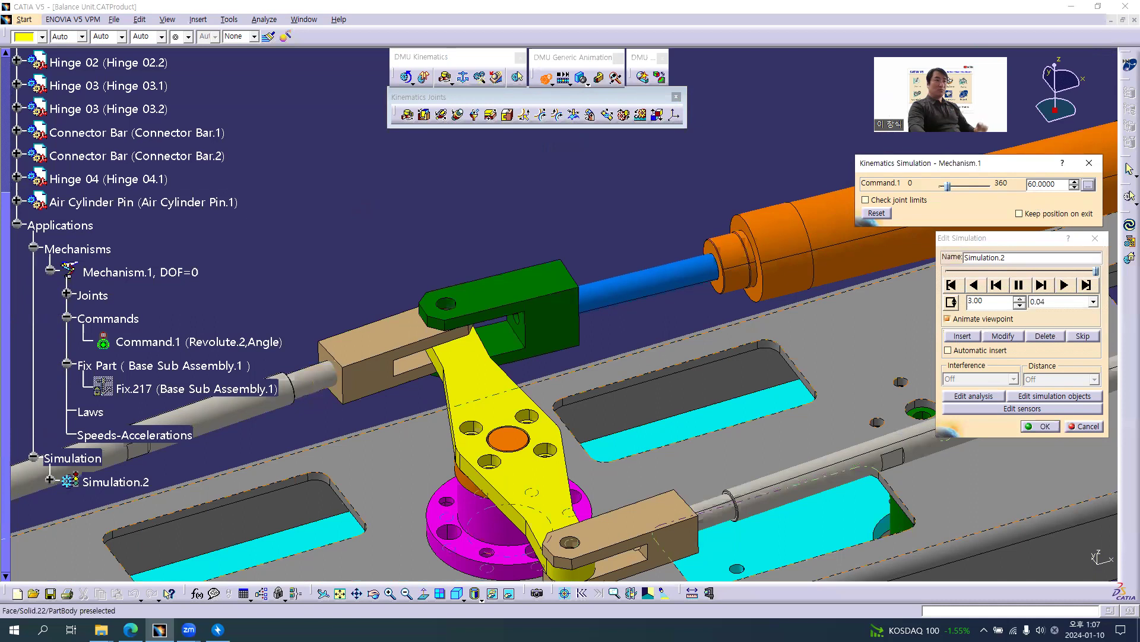
pyautogui.moveTo(651, 340); pyautogui.dragTo(648, 300, button='middle')
pyautogui.click(962, 335)
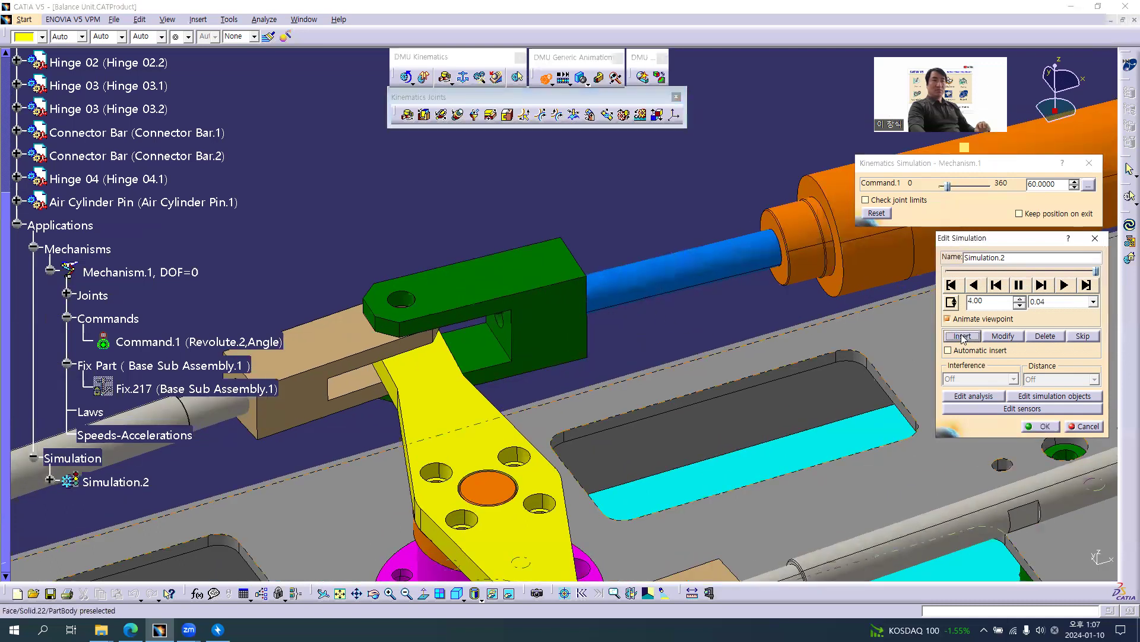
# Step: Set the Command.1 angle to 70 and insert that position as a shot from the same viewpoint
pyautogui.click(1044, 184)
pyautogui.doubleClick(1044, 184)
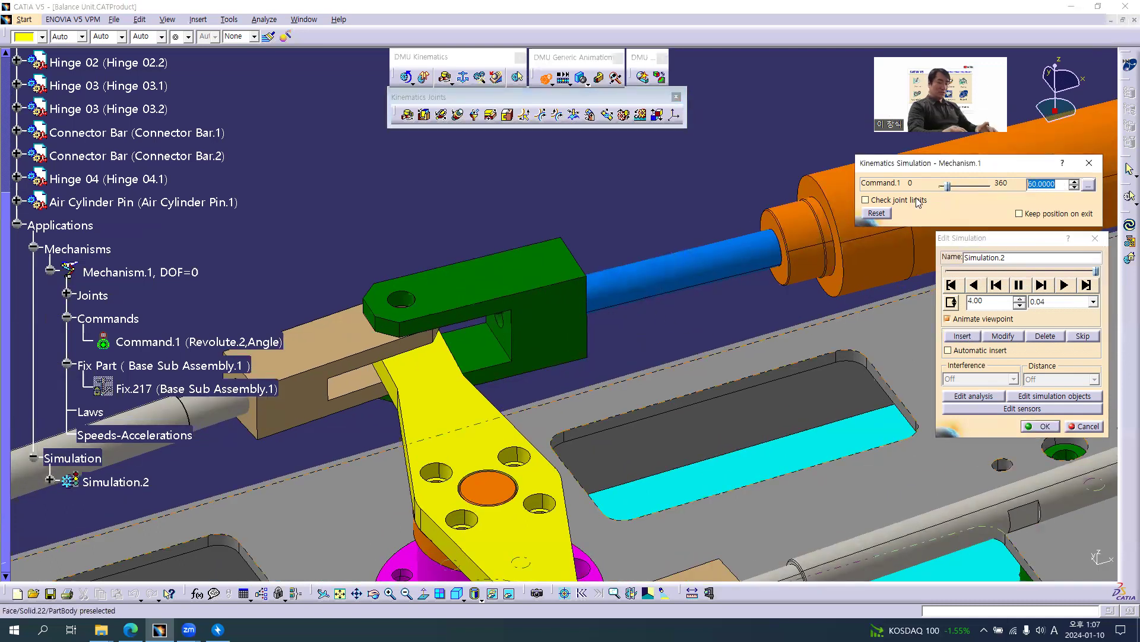
pyautogui.write('70')
pyautogui.press('Return')
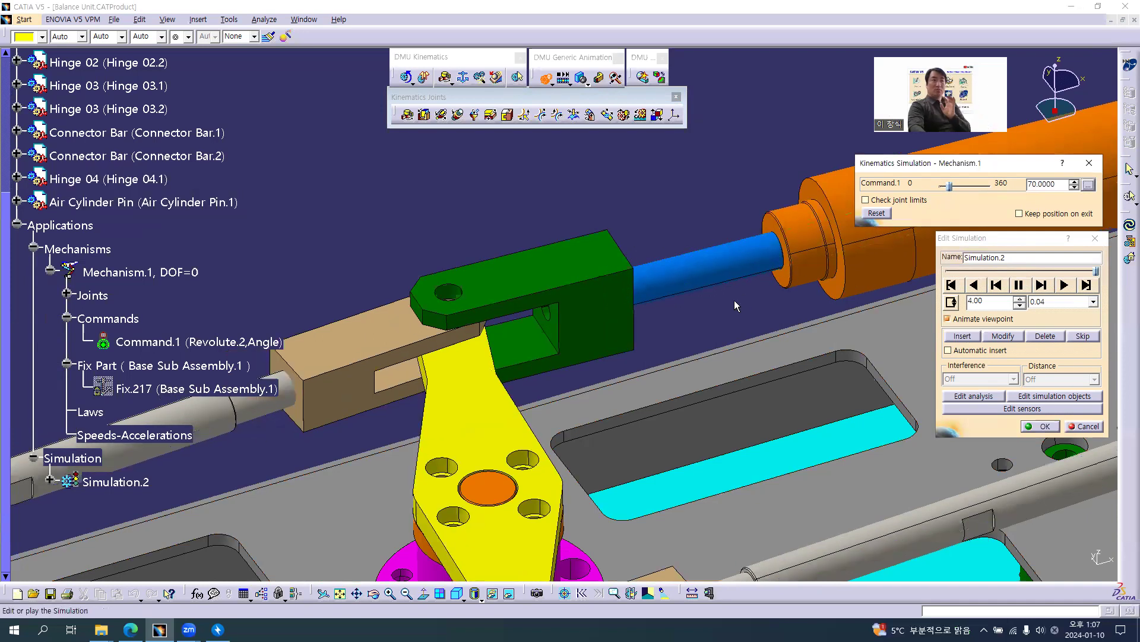
pyautogui.click(963, 336)
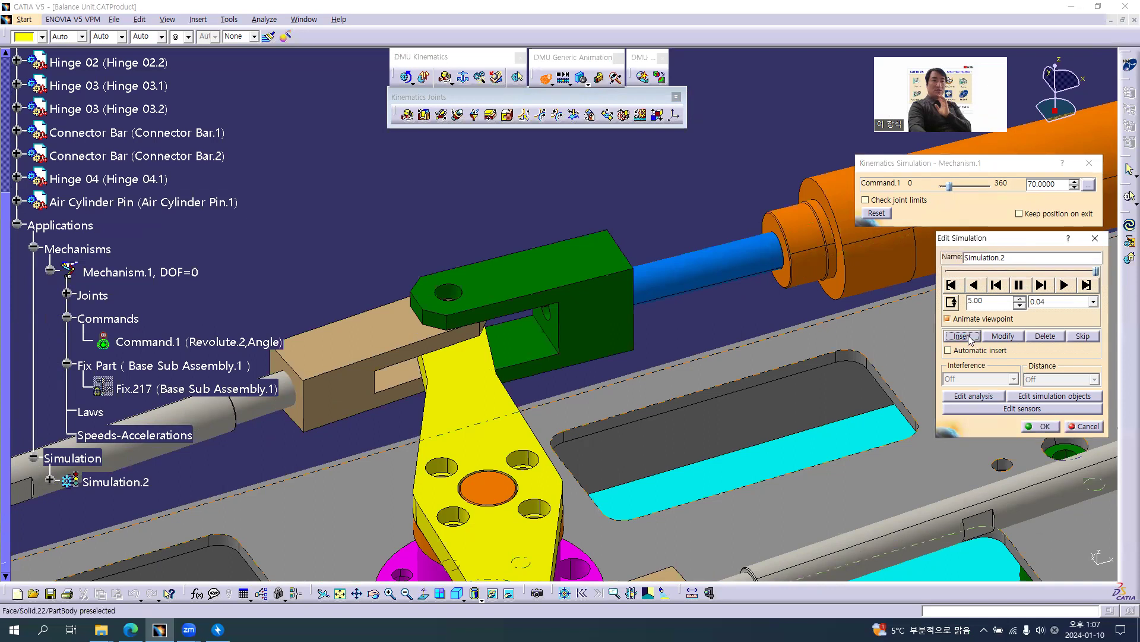
# Step: Set the Command.1 angle to 85 and insert a shot with the viewpoint pulled back to show more of the base plate
pyautogui.doubleClick(1063, 184)
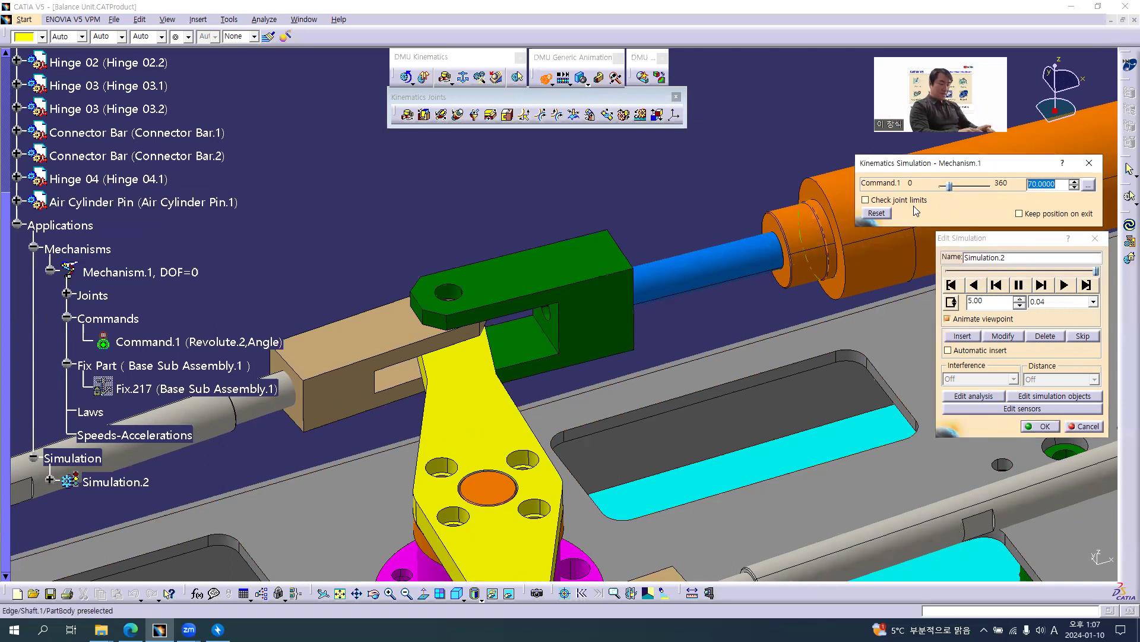
pyautogui.write('85')
pyautogui.press('Return')
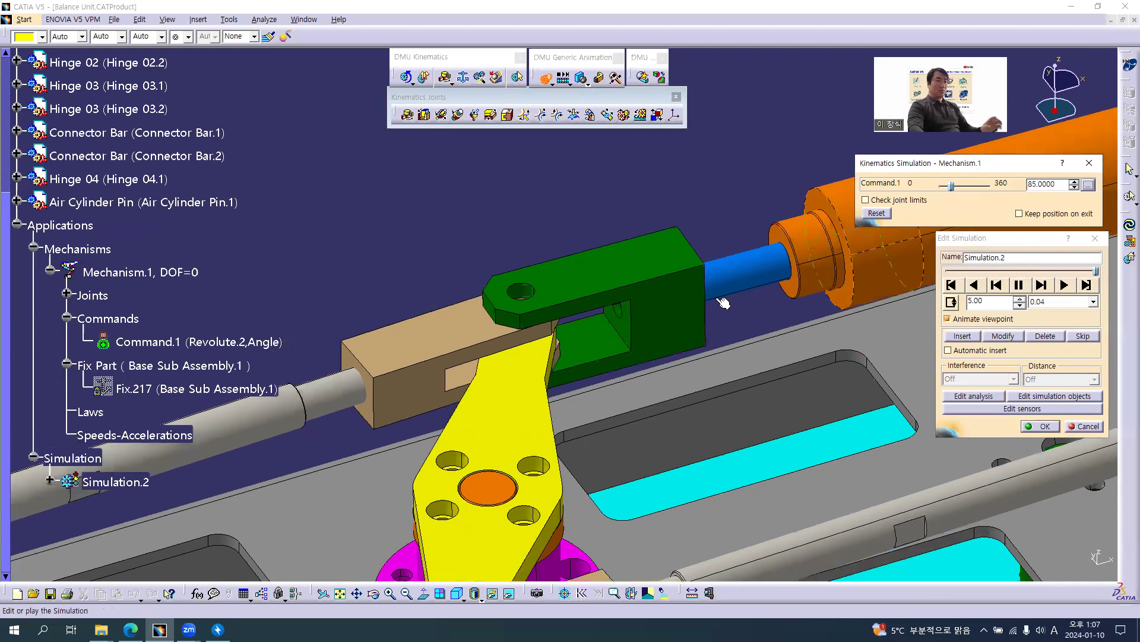
pyautogui.moveTo(756, 316); pyautogui.dragTo(754, 401, button='middle')
pyautogui.moveTo(677, 397)
pyautogui.mouseDown(button='middle')
pyautogui.moveTo(679, 376)
pyautogui.moveTo(689, 400)
pyautogui.mouseUp(button='middle')
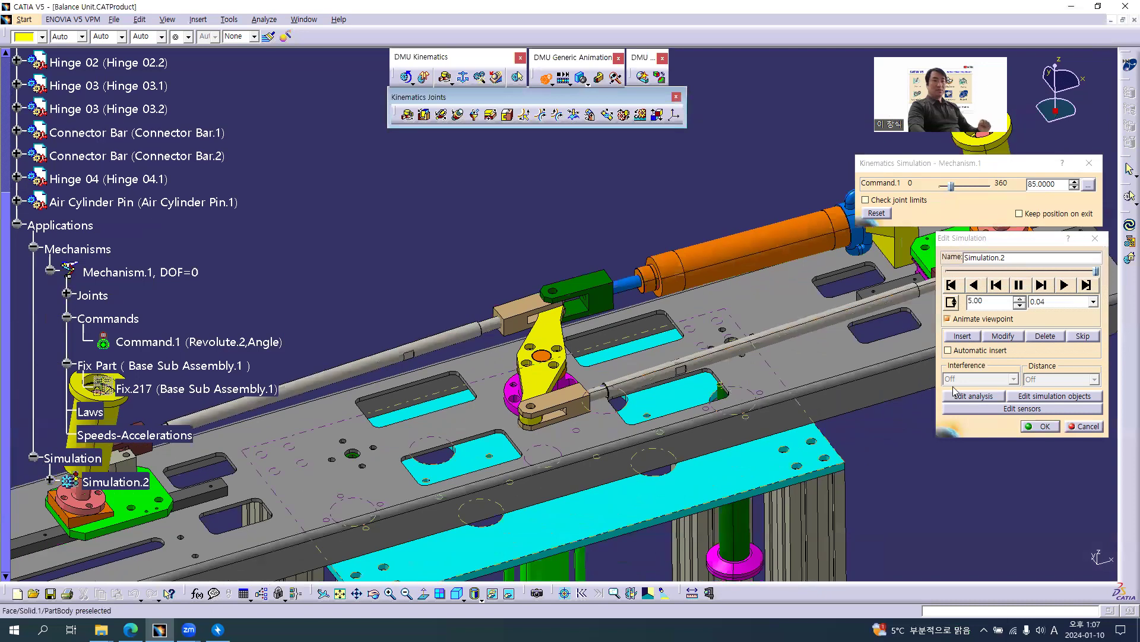
pyautogui.click(963, 336)
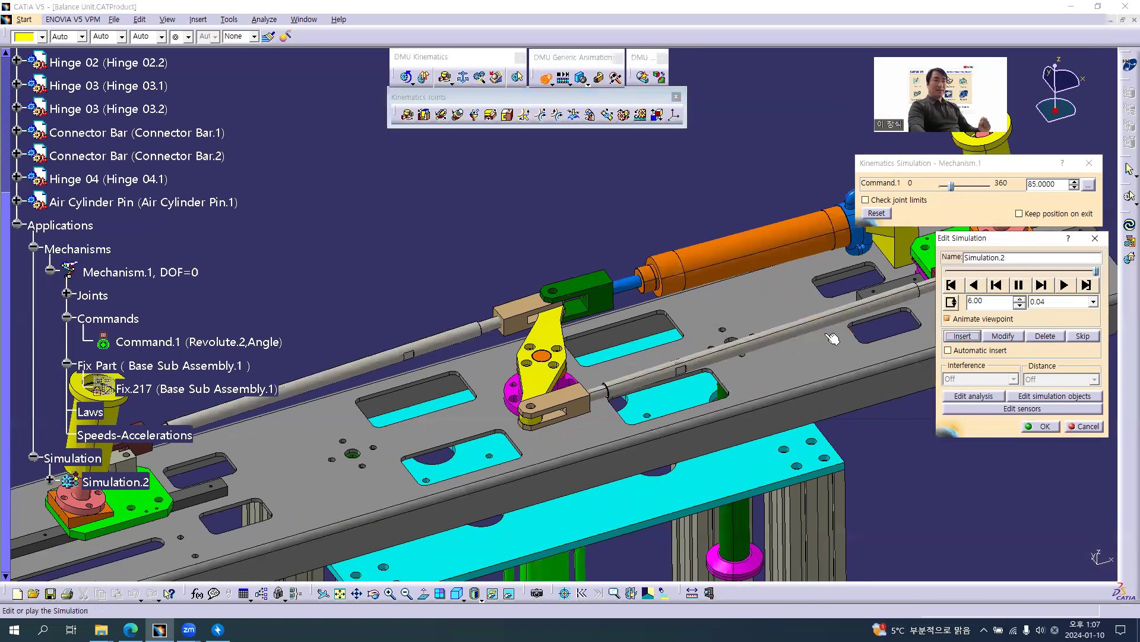
pyautogui.moveTo(832, 338); pyautogui.dragTo(697, 335, button='middle')
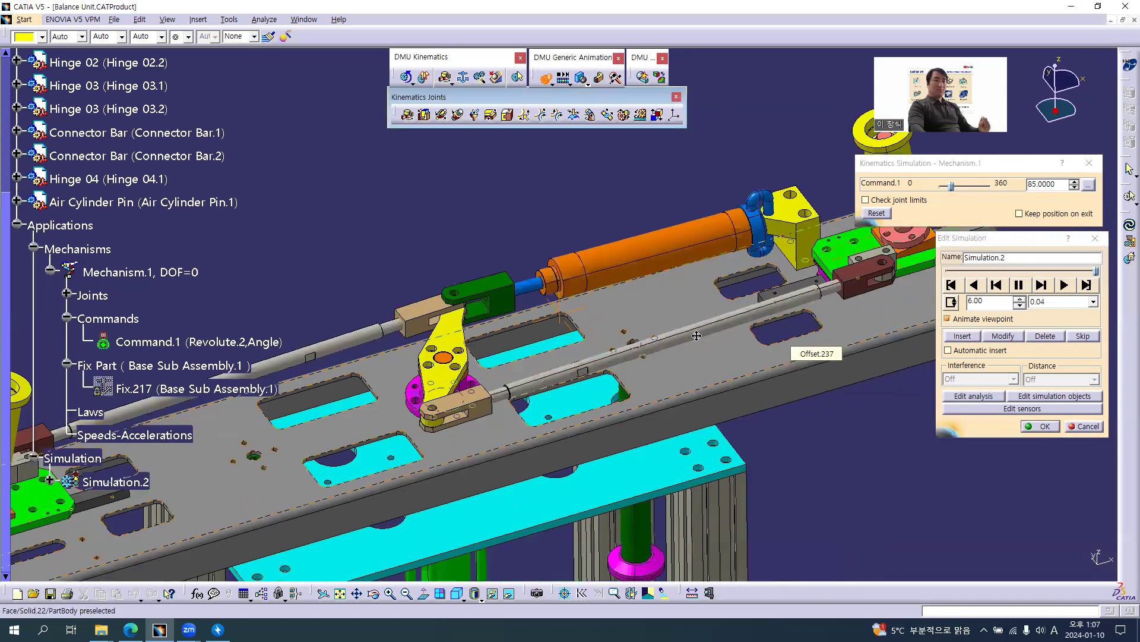
# Step: Set the Command.1 angle to 90 and insert a shot with the viewpoint moved along the base plate to the cylinder's mounting end
pyautogui.moveTo(627, 347); pyautogui.dragTo(594, 355, button='middle')
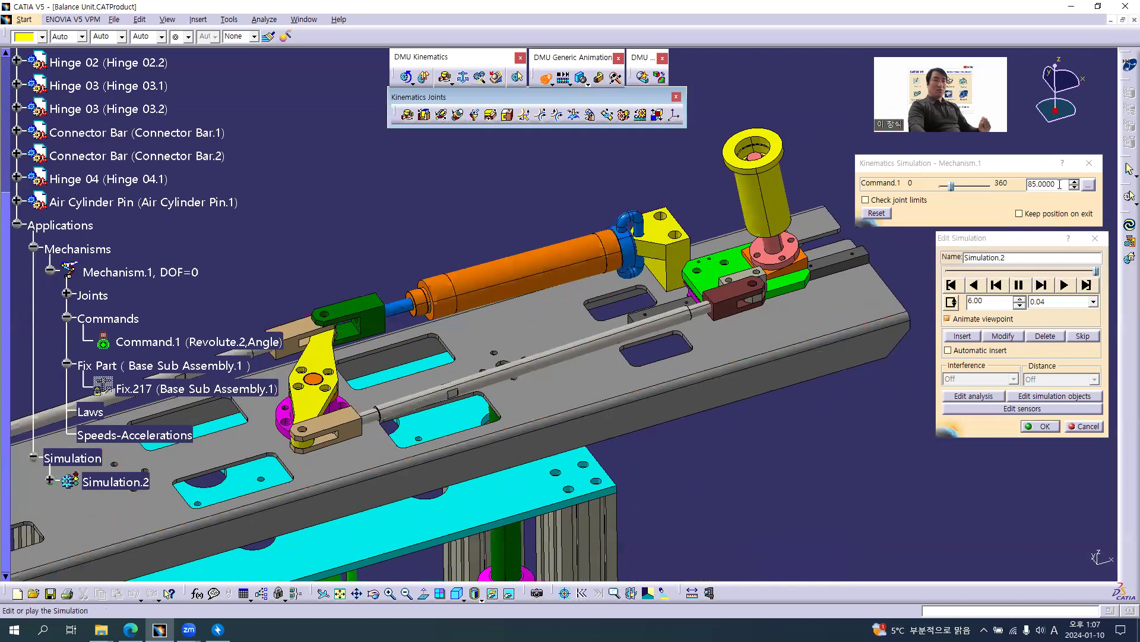
pyautogui.moveTo(1061, 185); pyautogui.dragTo(861, 182)
pyautogui.write('90')
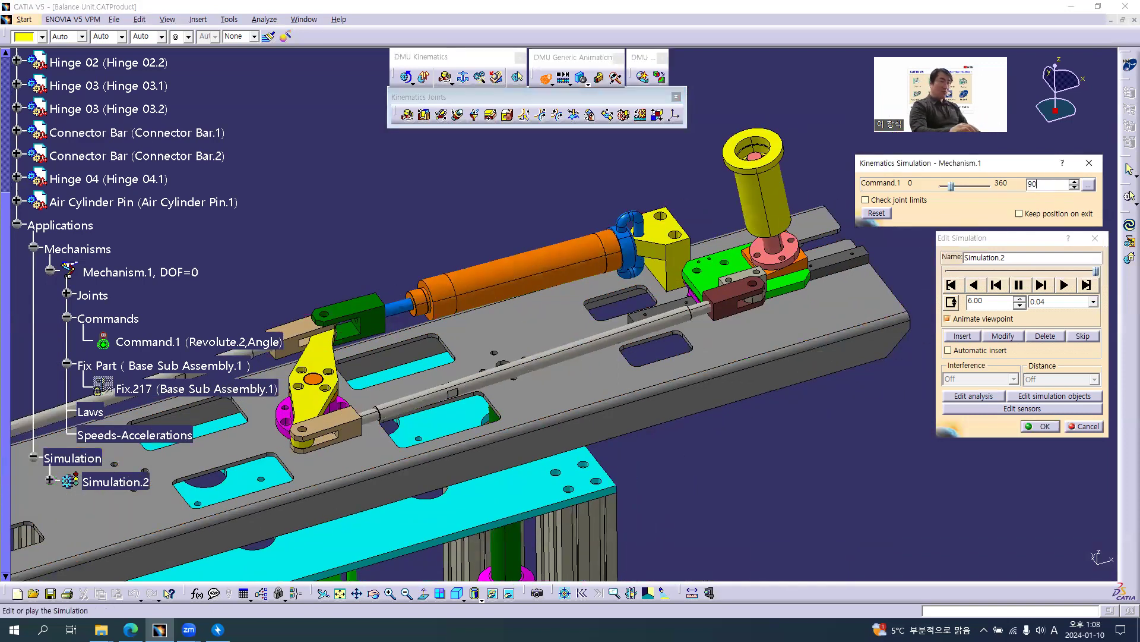
pyautogui.press('Return')
pyautogui.moveTo(745, 380); pyautogui.dragTo(696, 389, button='middle')
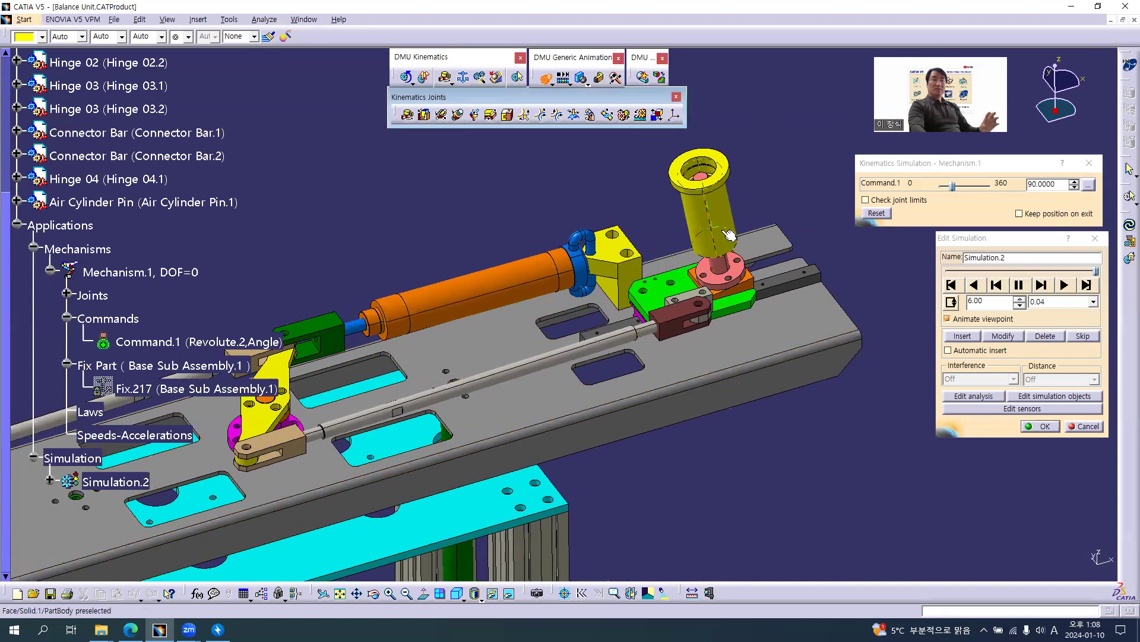
pyautogui.click(974, 338)
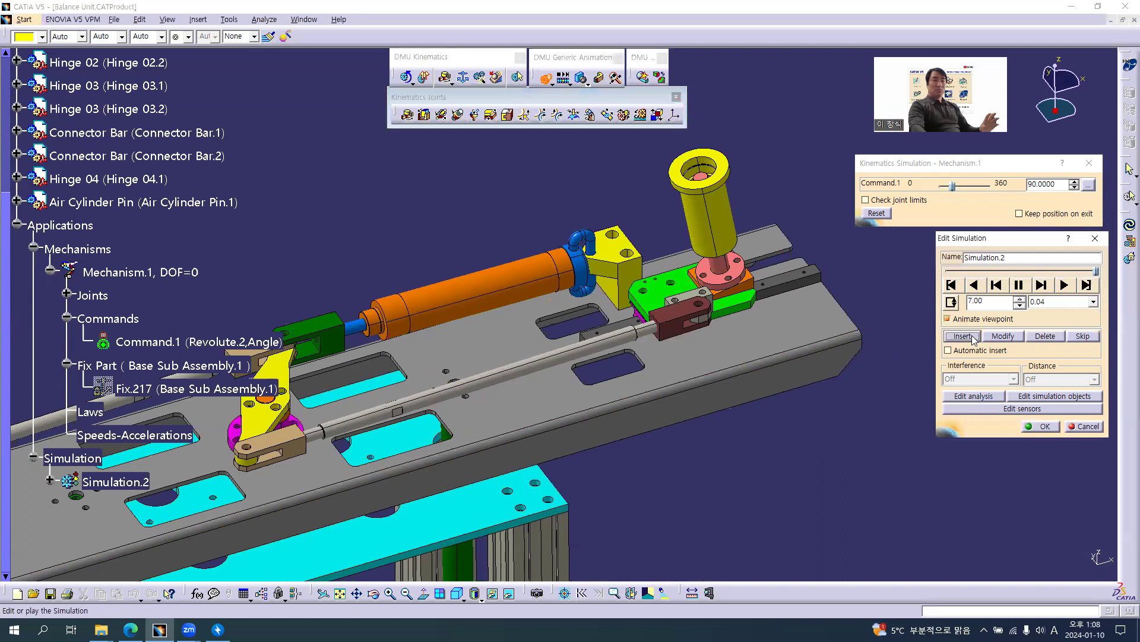
# Step: Set the Command.1 angle to 95 and insert a shot with the viewpoint closer to the cylinder end and yellow holder
pyautogui.click(1059, 185)
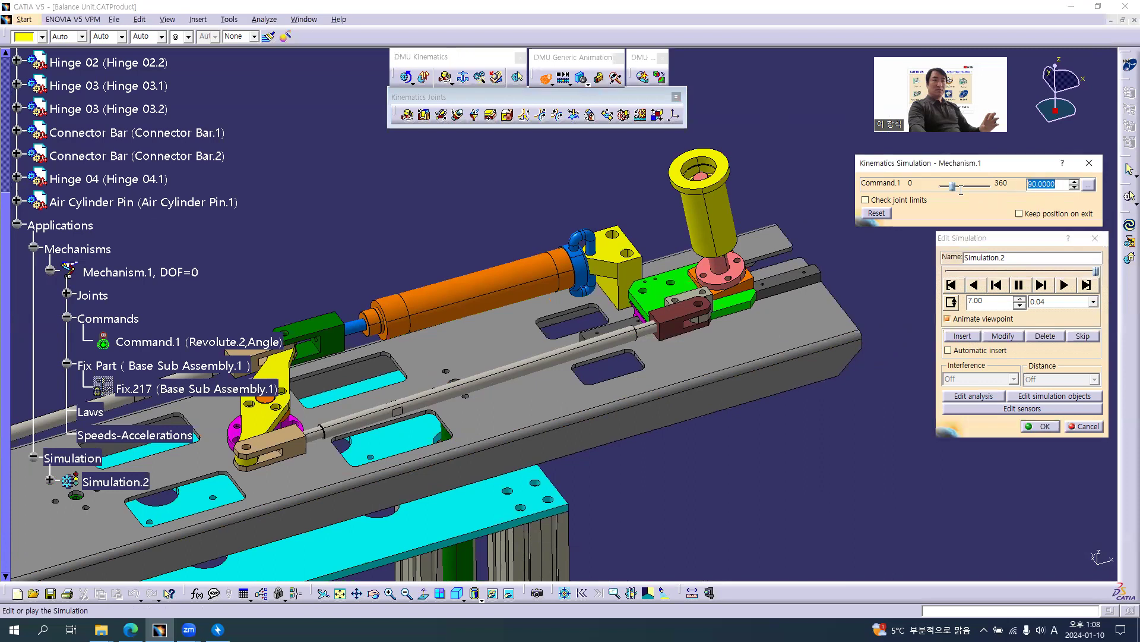
pyautogui.write('9')
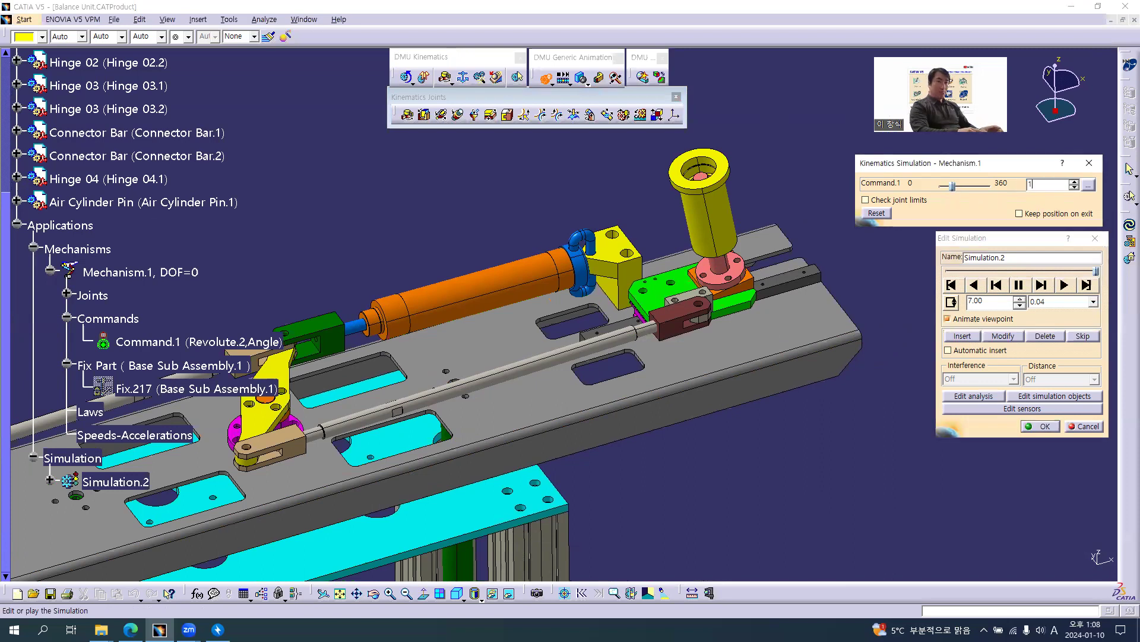
pyautogui.write('5')
pyautogui.press('Return')
pyautogui.moveTo(847, 375); pyautogui.dragTo(785, 371, button='middle')
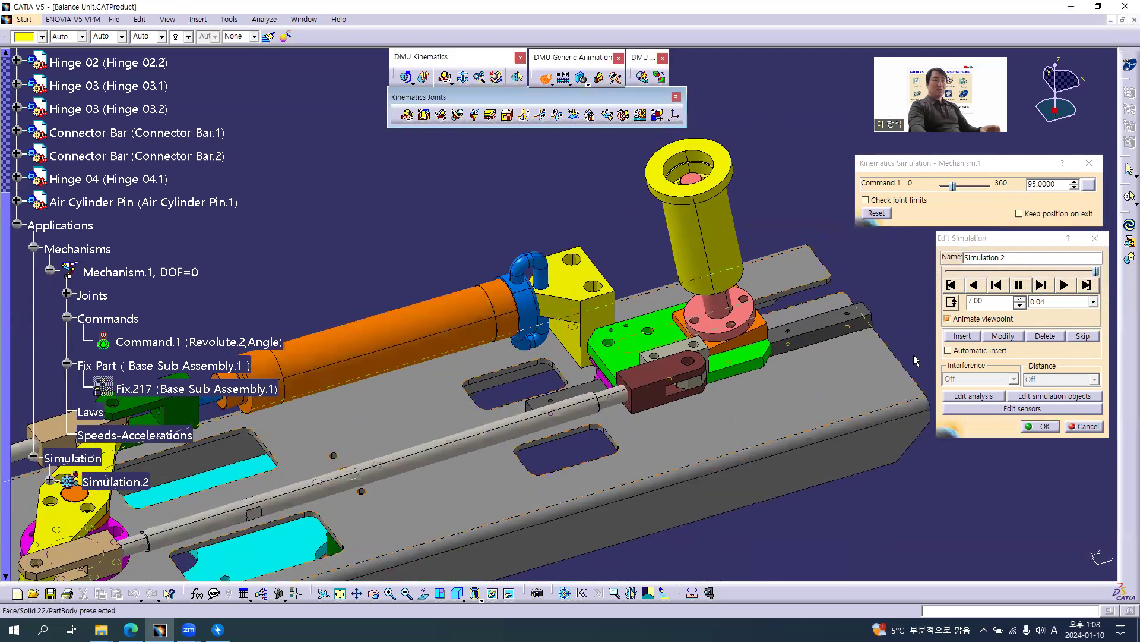
pyautogui.click(973, 338)
# Step: Set the Command.1 angle to 104 and insert a close-up shot of the yellow holder and its green slide plate
pyautogui.doubleClick(1047, 183)
pyautogui.write('104')
pyautogui.press('Return')
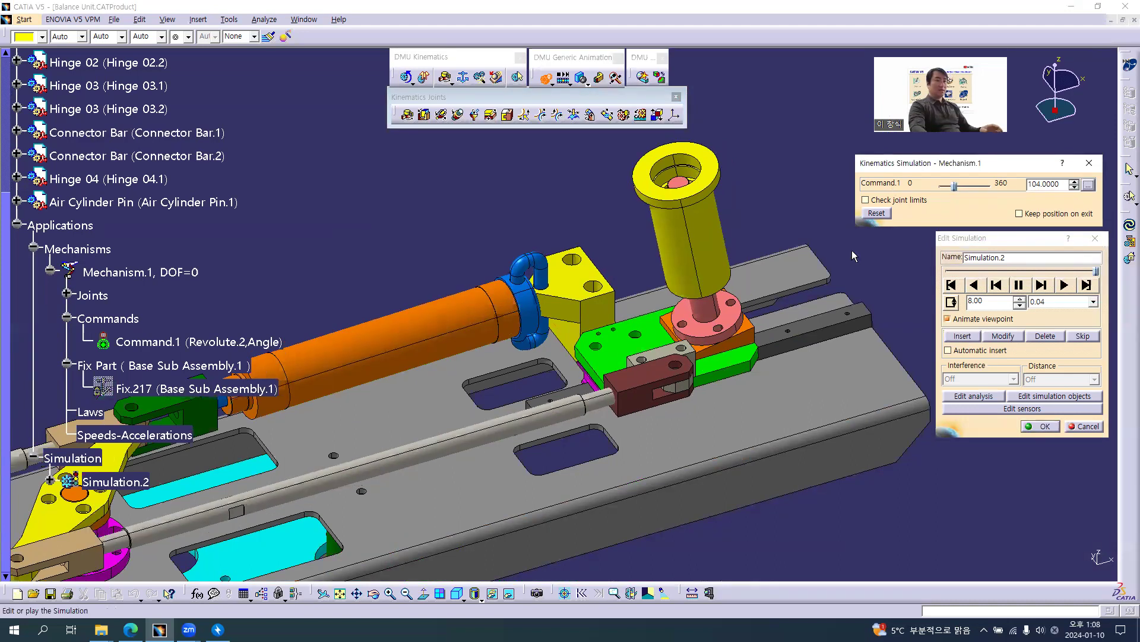
pyautogui.moveTo(697, 393); pyautogui.dragTo(631, 374, button='middle')
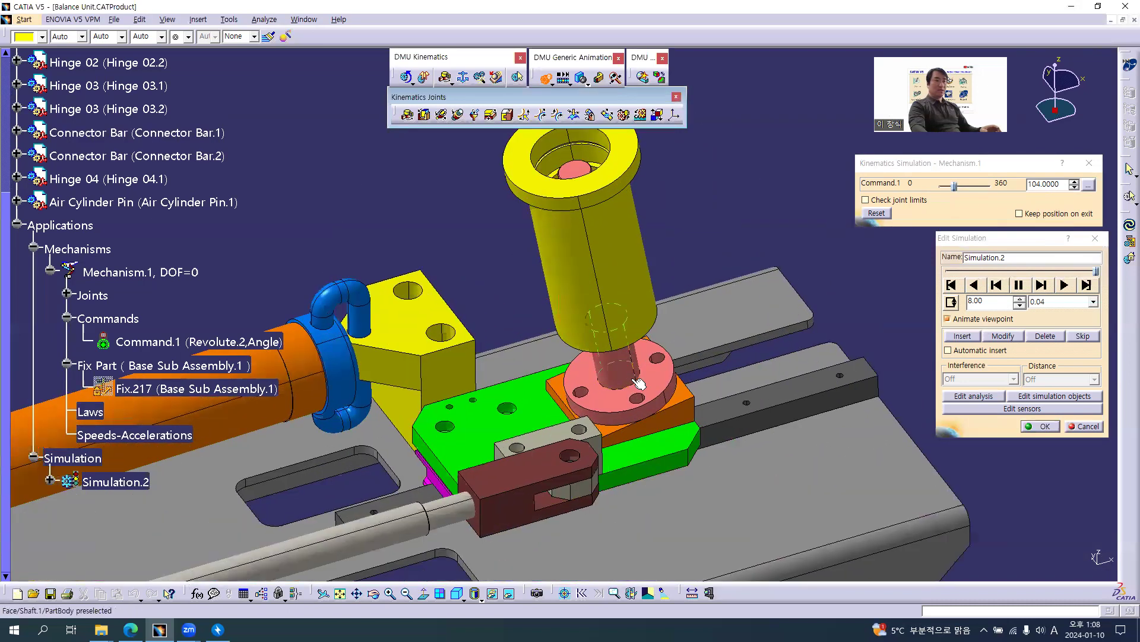
pyautogui.click(962, 335)
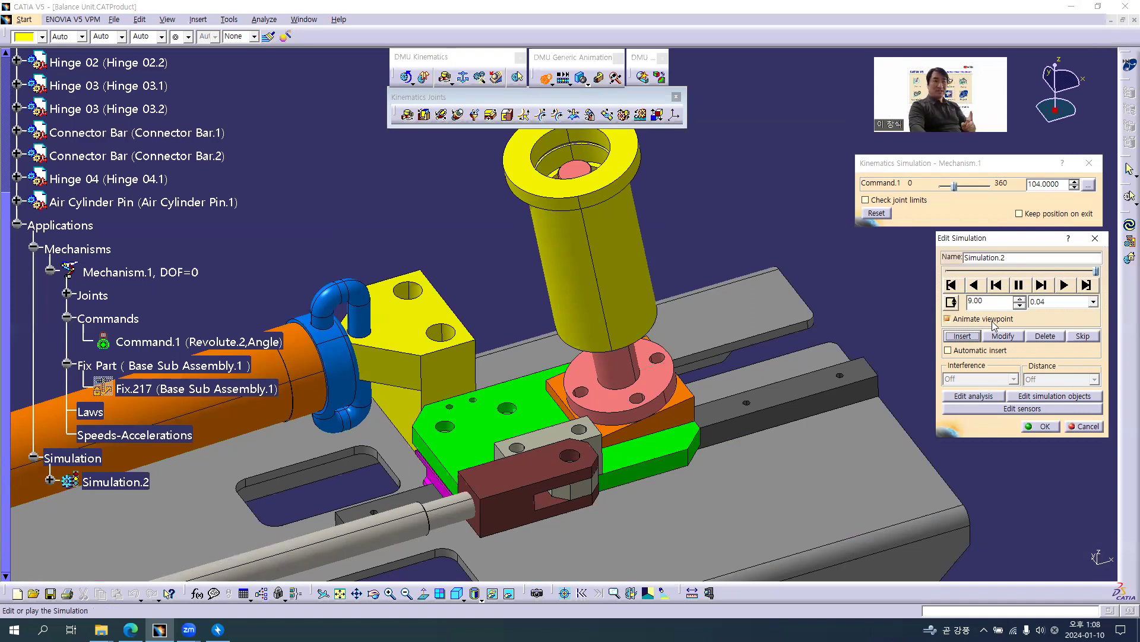
# Step: Set the simulation's interpolation step to 0.02, play briefly from the first shot, and return to the start
pyautogui.click(951, 286)
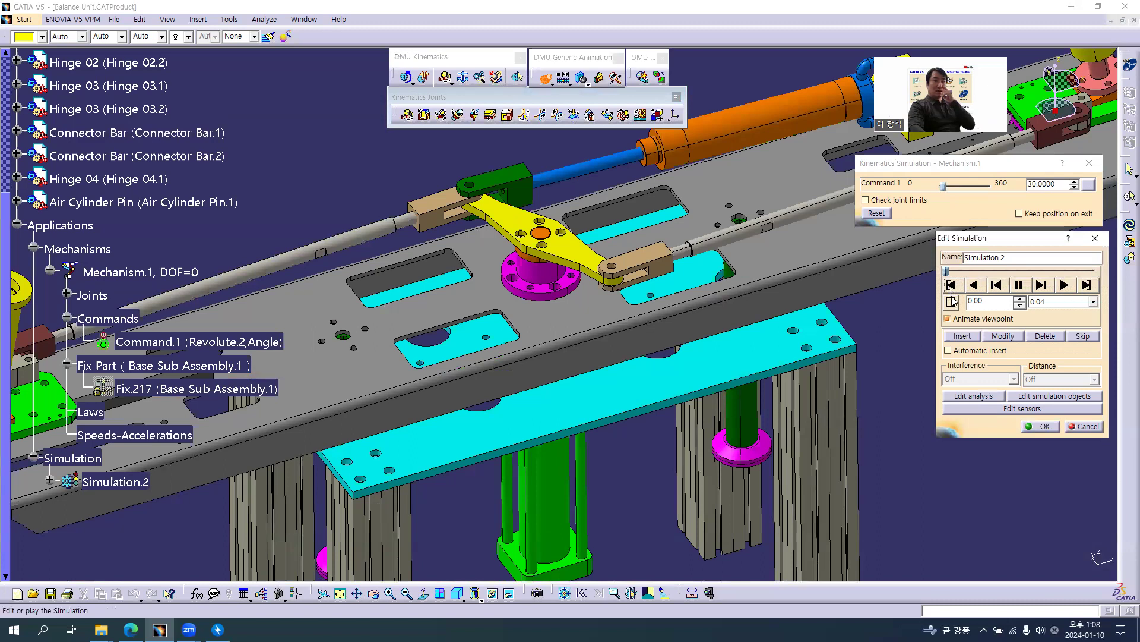
pyautogui.click(1065, 302)
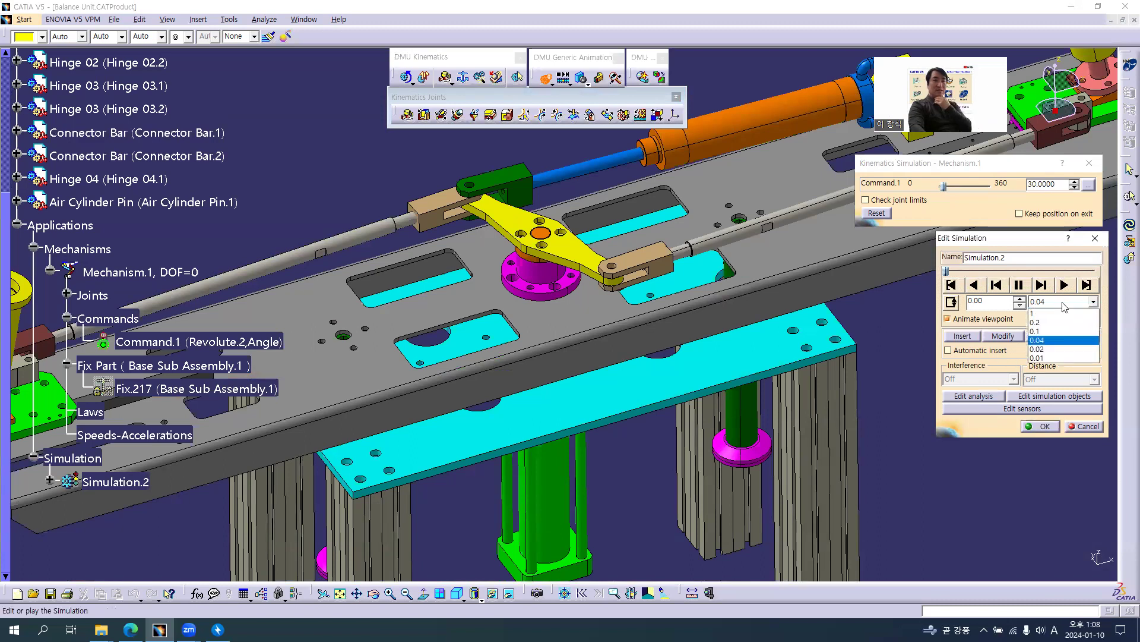
pyautogui.click(1044, 313)
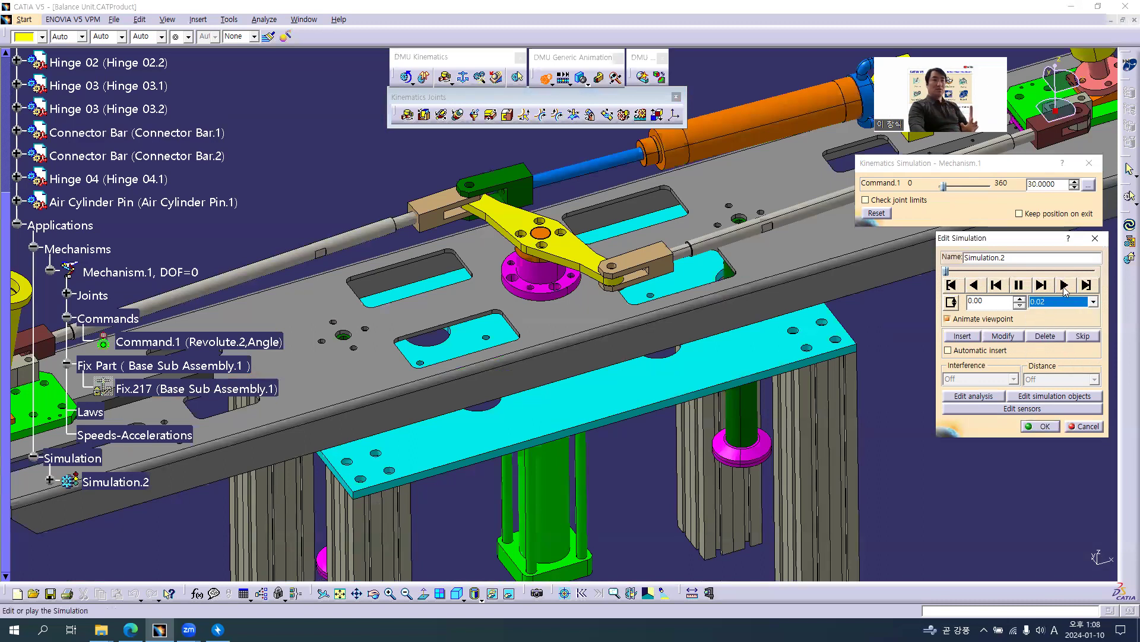
pyautogui.click(1064, 286)
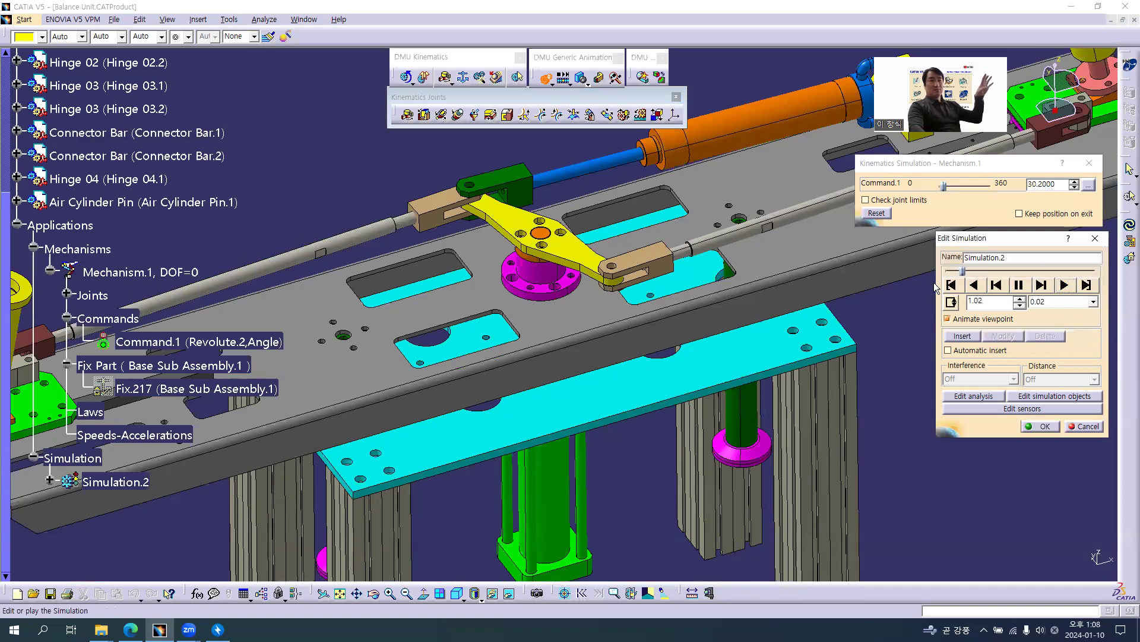
pyautogui.click(1021, 286)
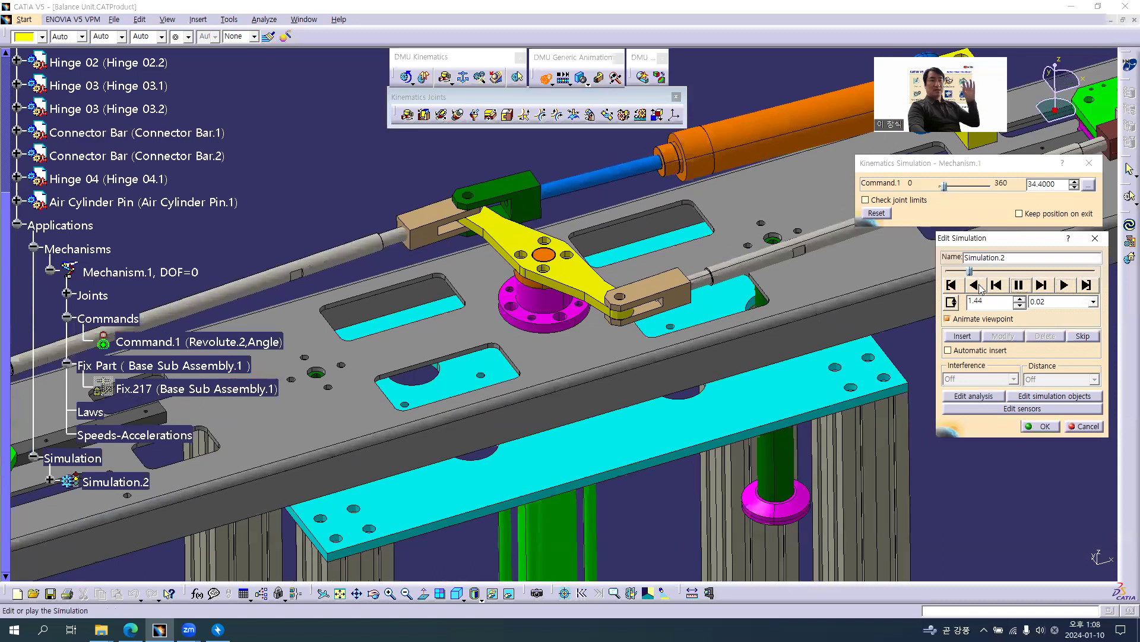
pyautogui.click(951, 285)
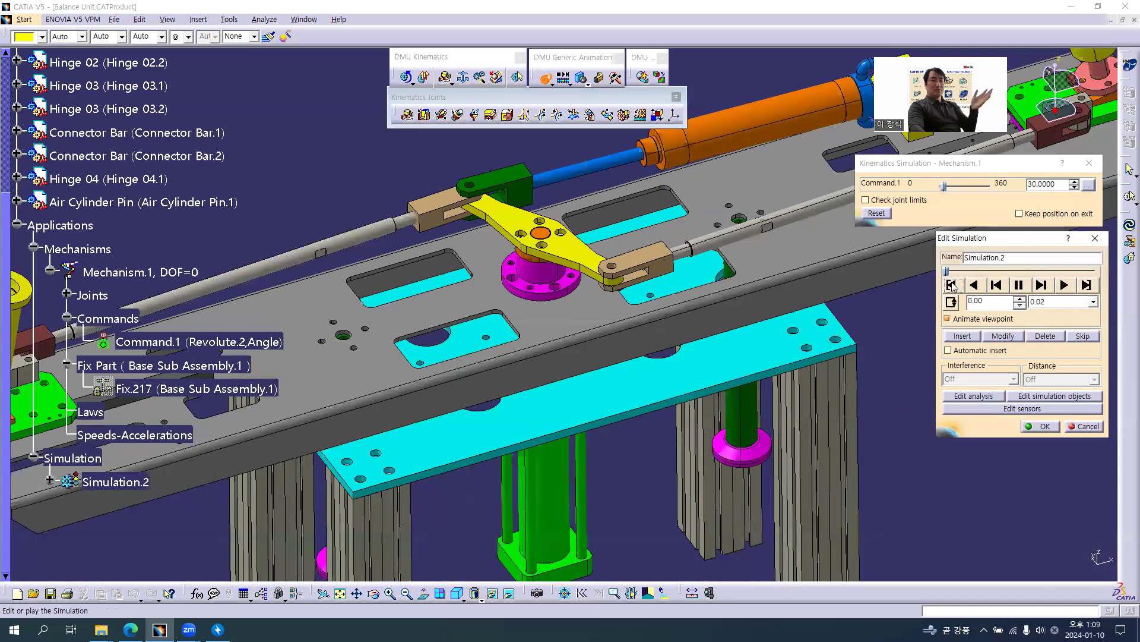
# Step: Delete the first shot of Simulation.2 and play the remaining shots with the animated viewpoint
pyautogui.click(1046, 336)
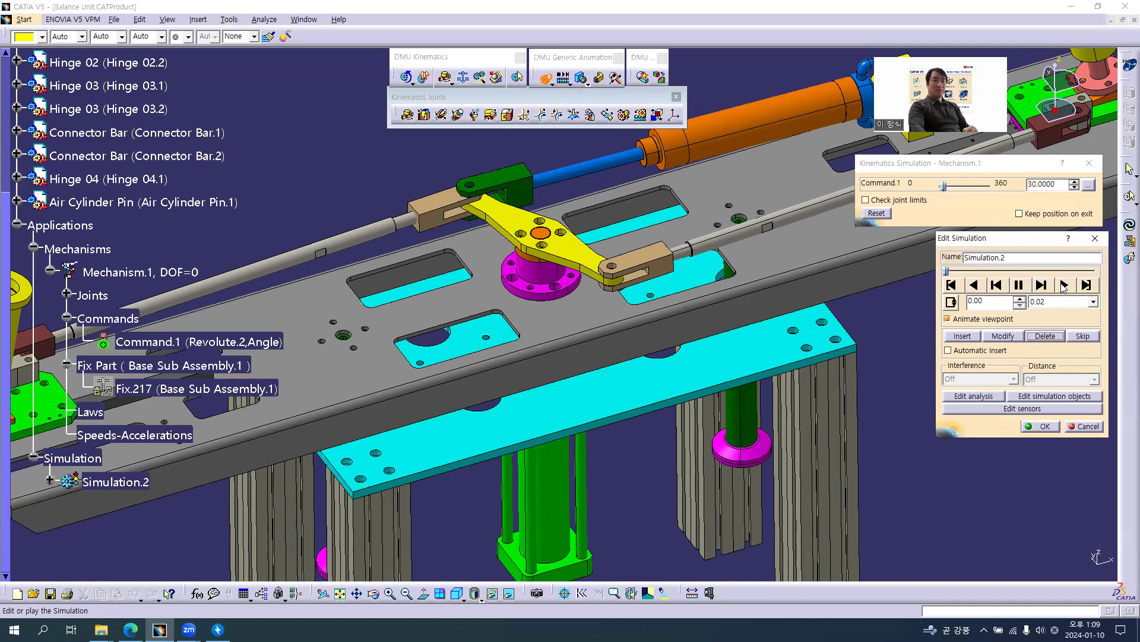
pyautogui.click(1064, 285)
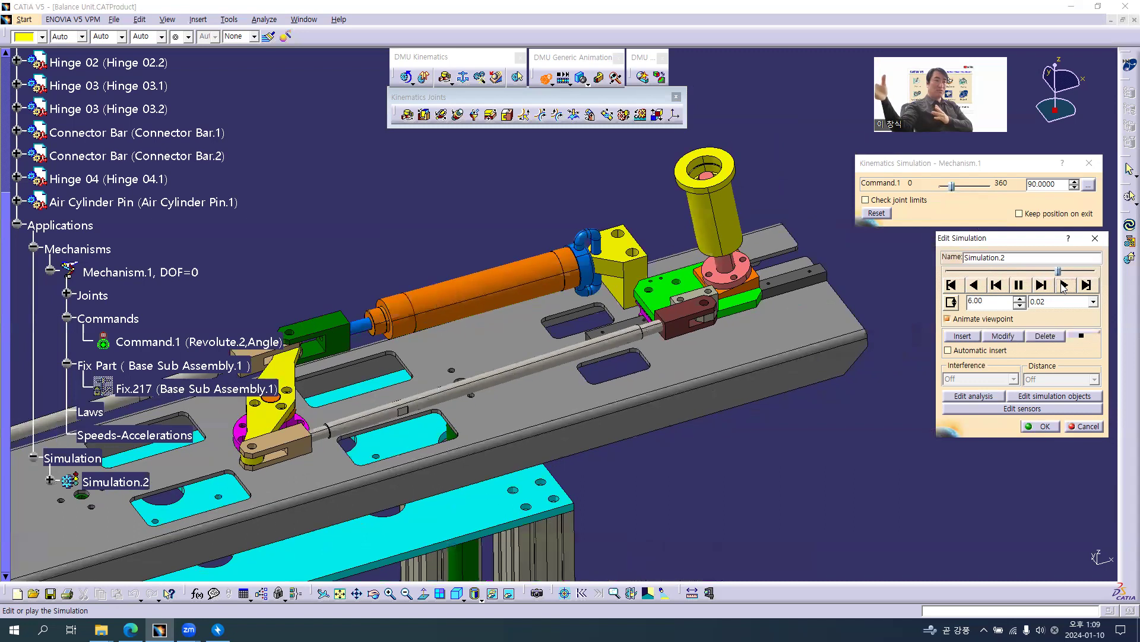
pyautogui.click(1063, 286)
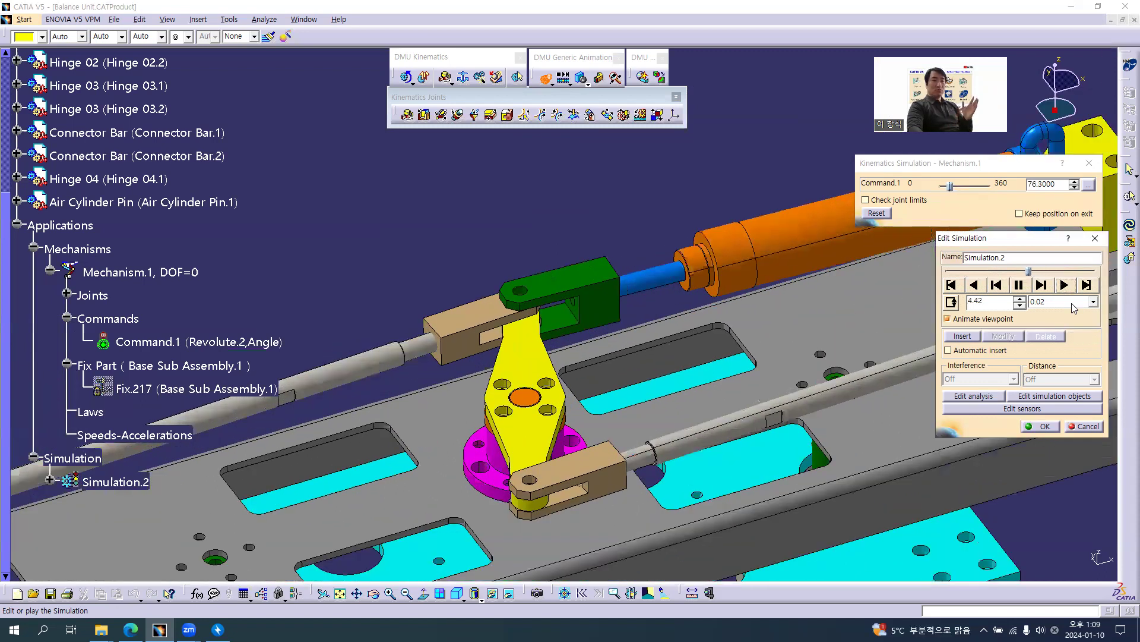
# Step: Change the interpolation step to 0.04 while the simulation plays, and stop the playback
pyautogui.click(1074, 304)
pyautogui.click(1067, 338)
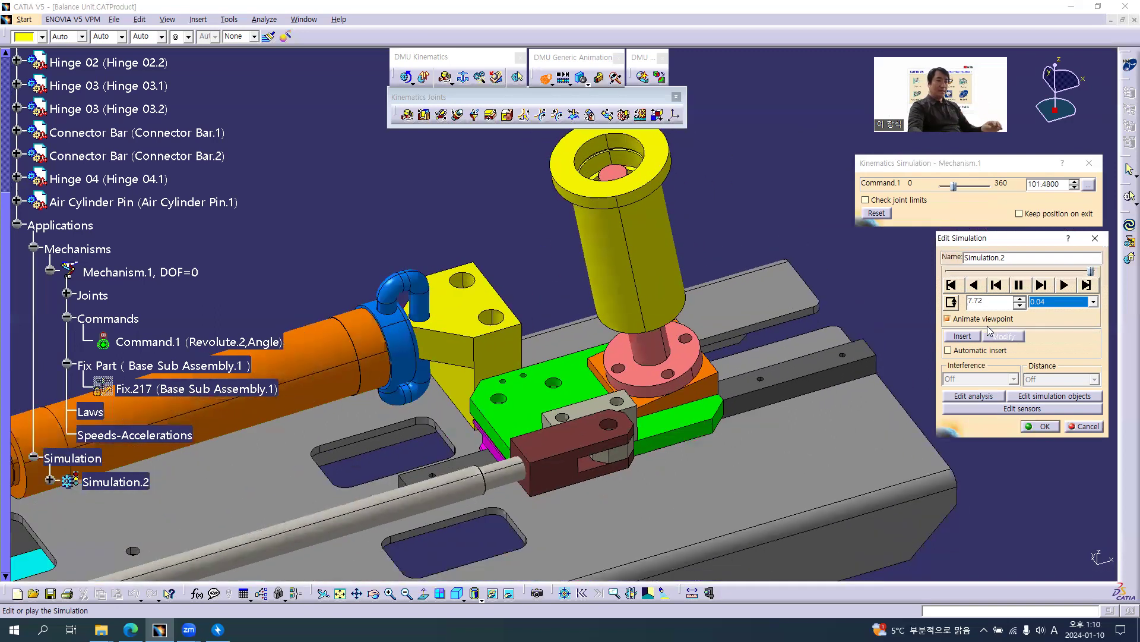
pyautogui.click(1019, 285)
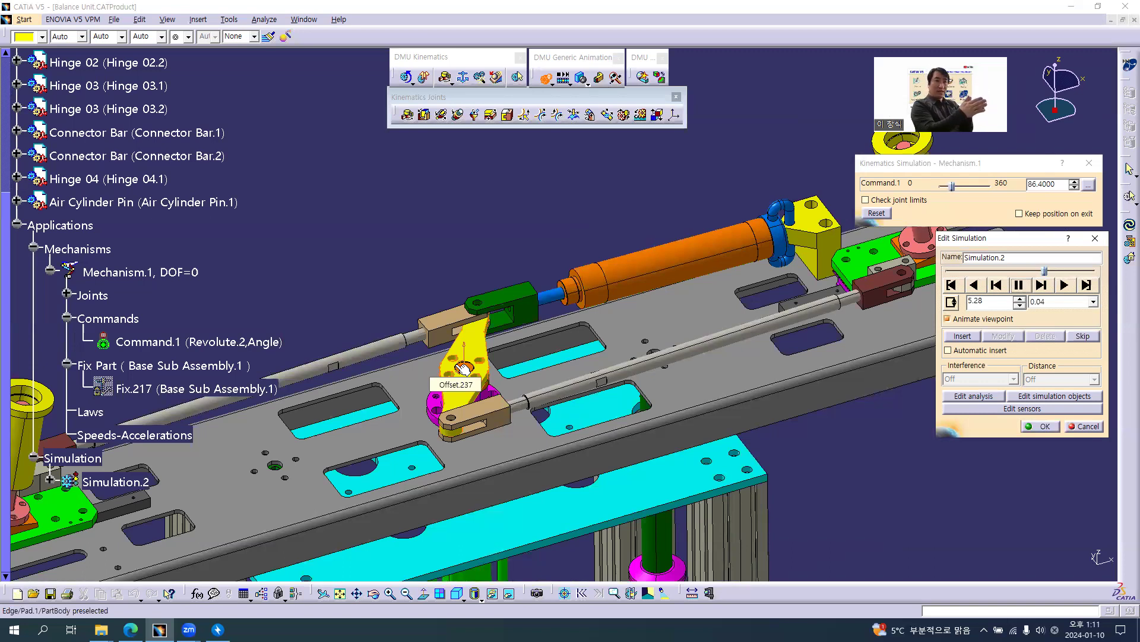
# Step: Cancel the simulation edit to discard Simulation.2 with all its recorded shots
pyautogui.keyDown('ctrl'); pyautogui.moveTo(512, 366); pyautogui.dragTo(509, 451, button='middle'); pyautogui.keyUp('ctrl')
pyautogui.click(731, 302)
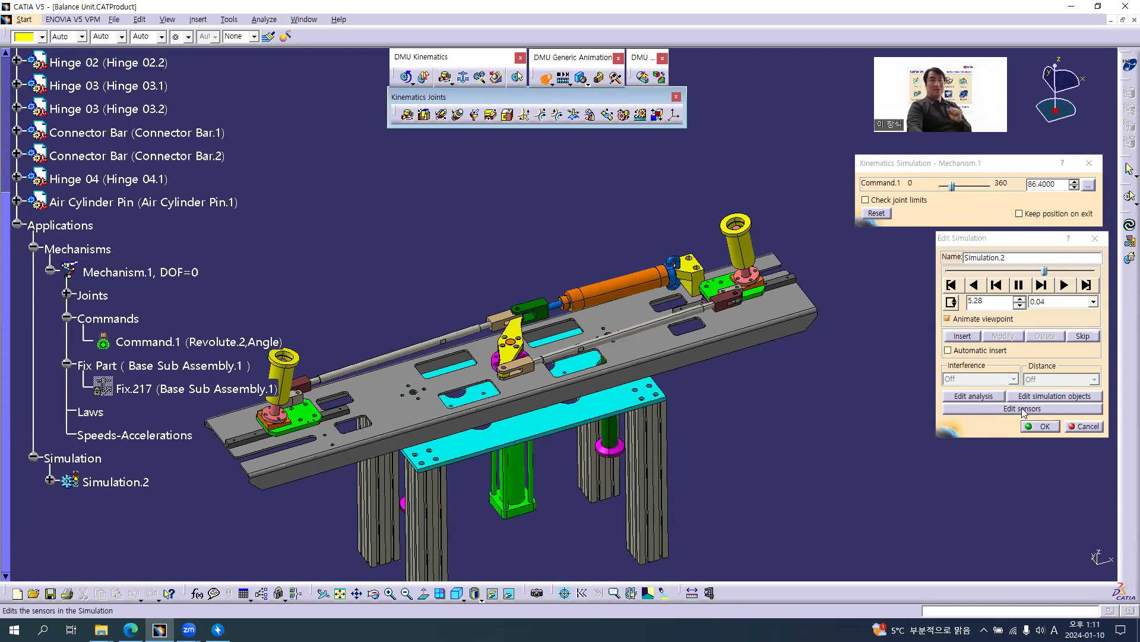
pyautogui.click(1070, 425)
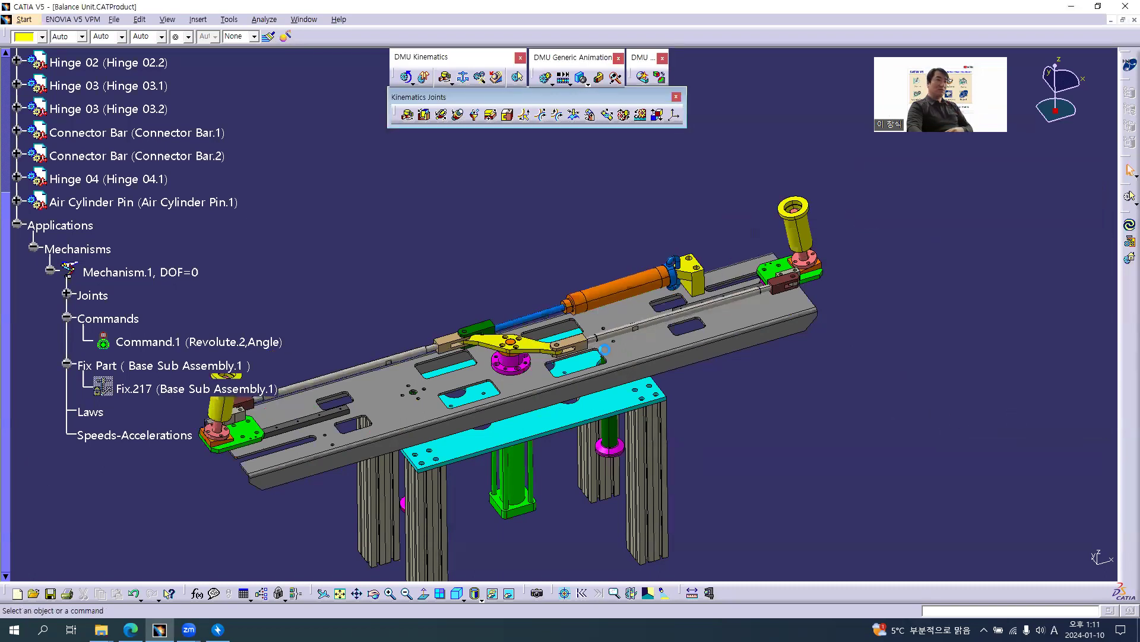
# Step: Create a new simulation for Mechanism.1 with the whole unit in view from its other side and the specification tree cleared away
pyautogui.moveTo(544, 422); pyautogui.dragTo(234, 408, button='middle')
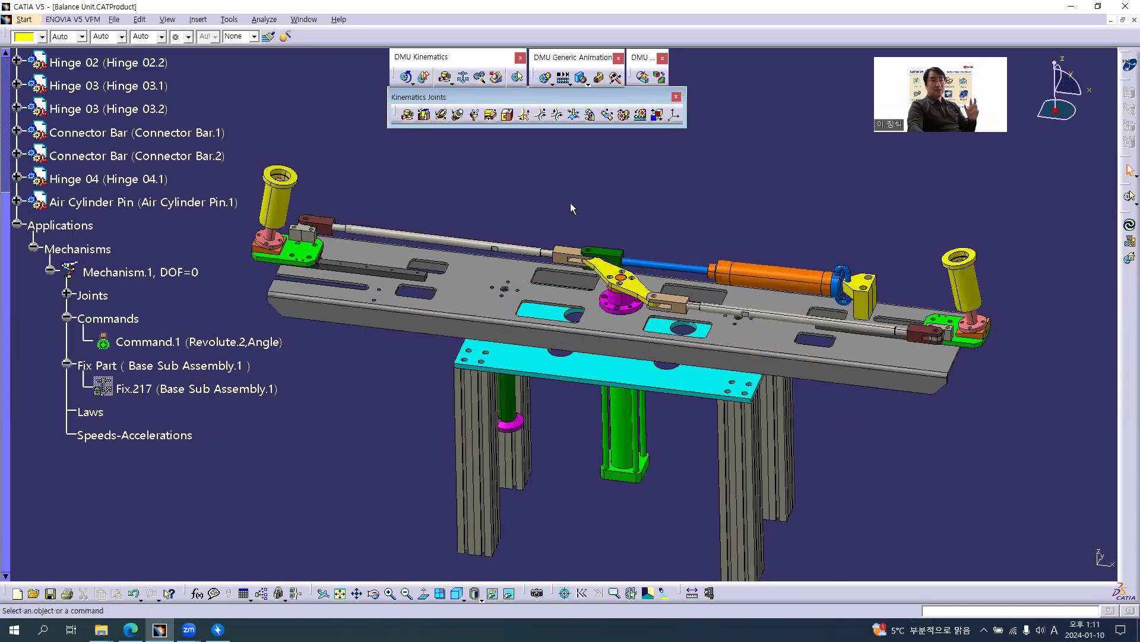
pyautogui.click(546, 79)
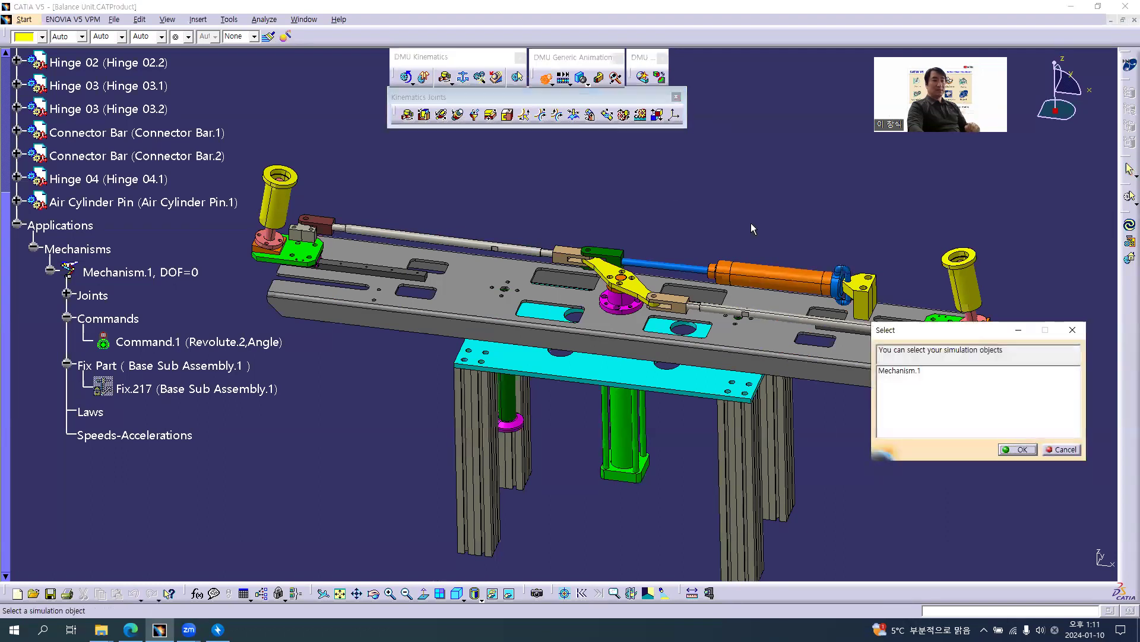
pyautogui.doubleClick(900, 371)
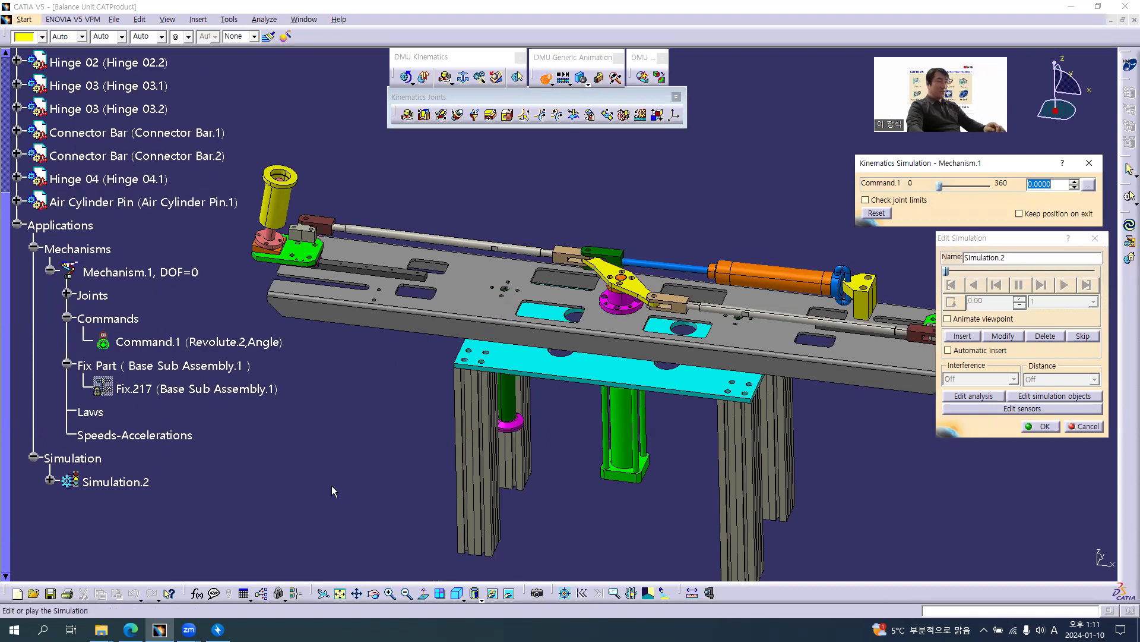
pyautogui.scroll(-10, 326, 482)
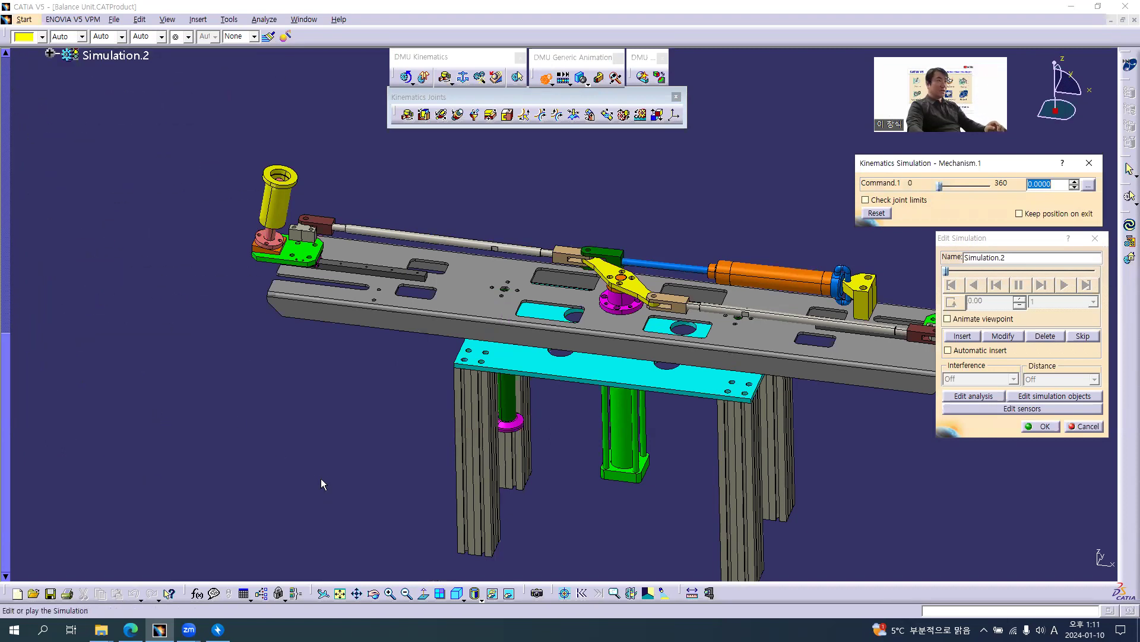
pyautogui.middleClick(392, 444)
pyautogui.moveTo(392, 444); pyautogui.dragTo(378, 444, button='middle')
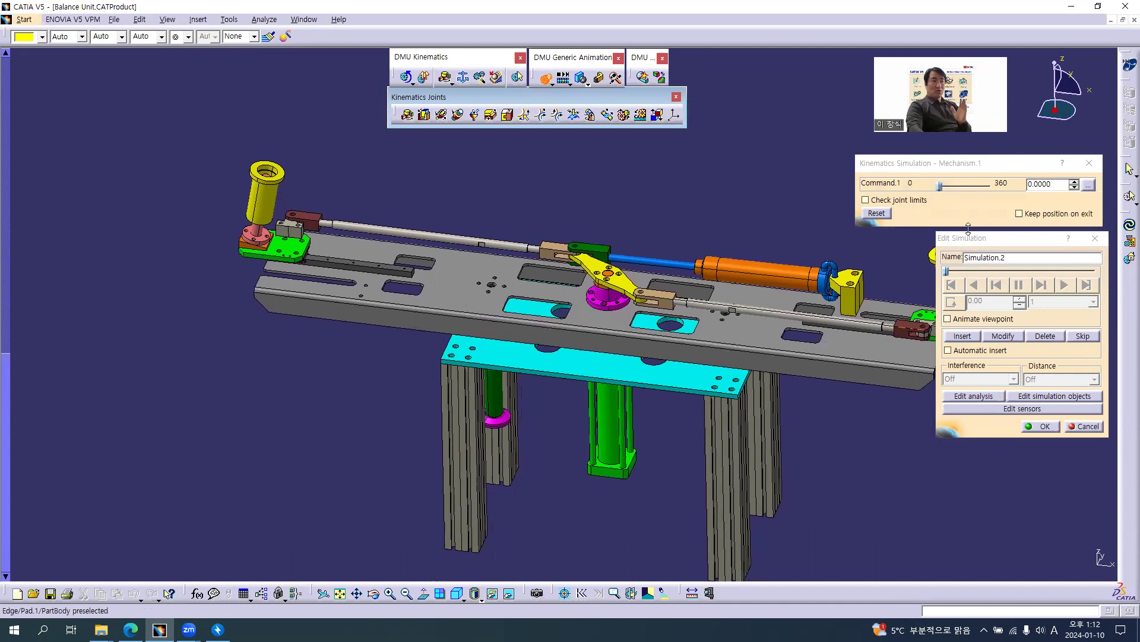
# Step: Set the Command.1 angle to 15 and insert that position as a shot in the new simulation
pyautogui.doubleClick(1058, 186)
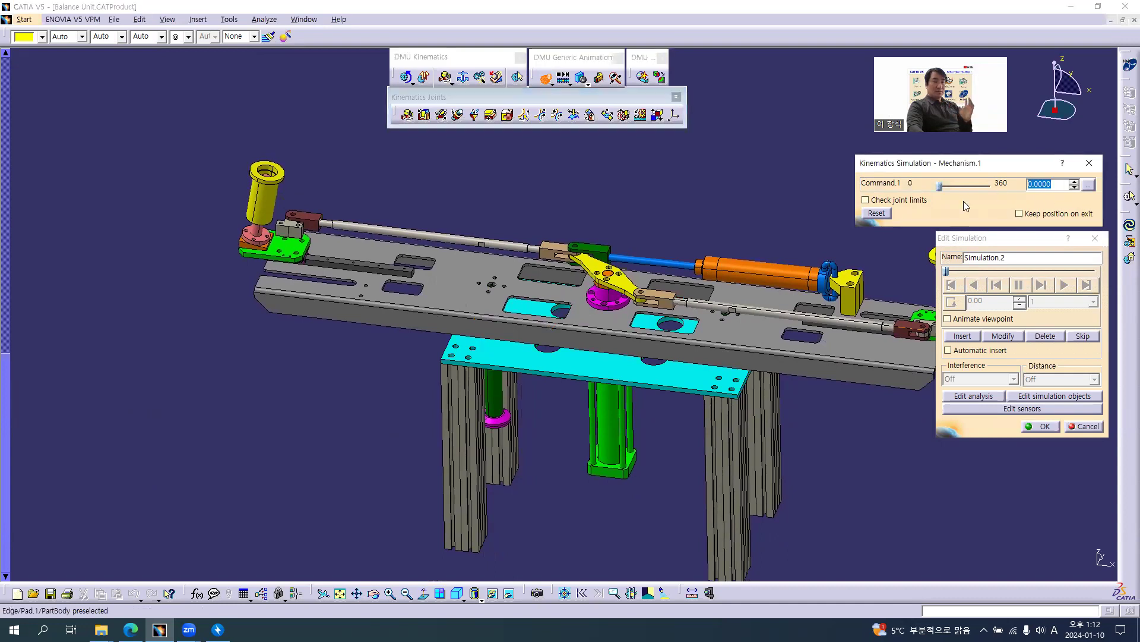
pyautogui.write('15')
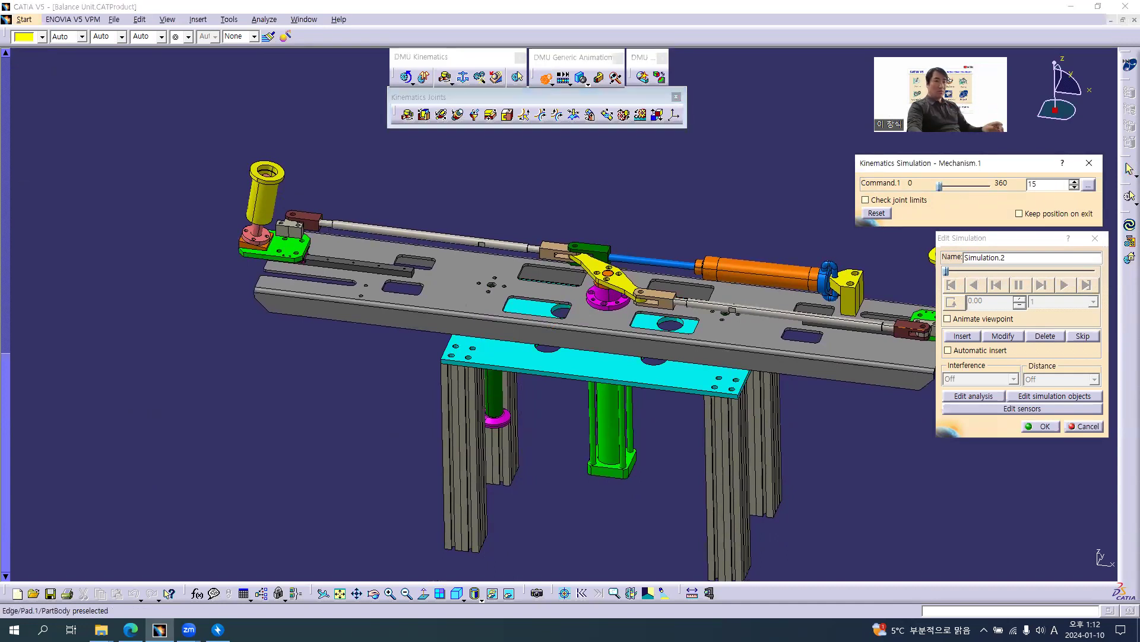
pyautogui.press('Return')
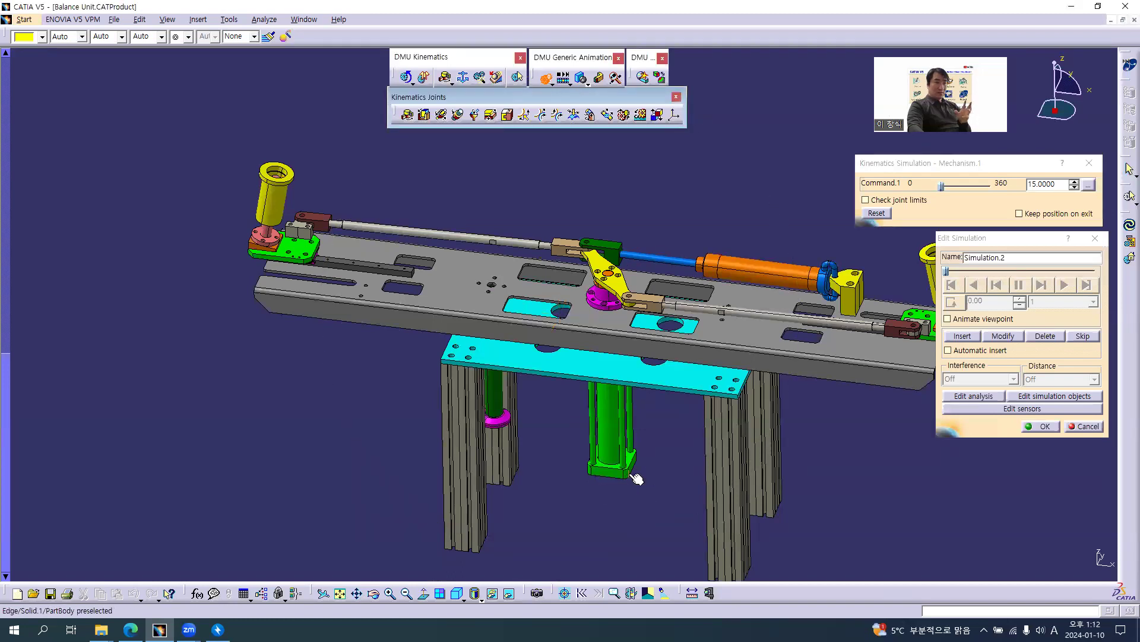
pyautogui.click(962, 335)
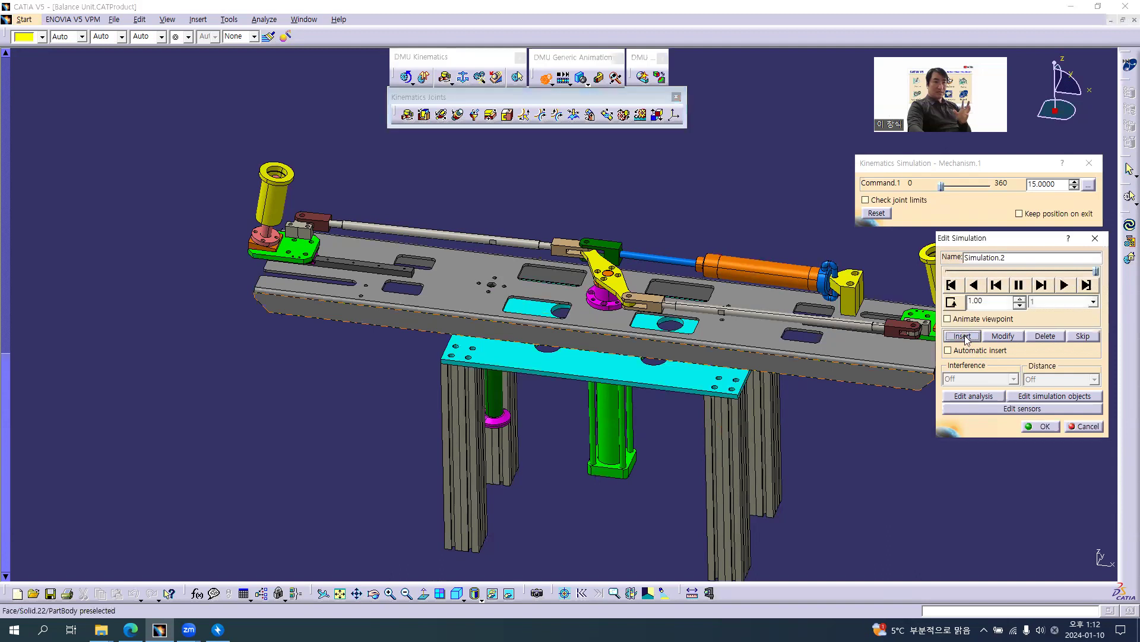
# Step: Set the Command.1 angle to 20 and insert it as a shot with a close-up of the yellow central lever
pyautogui.moveTo(1061, 184); pyautogui.dragTo(1013, 191)
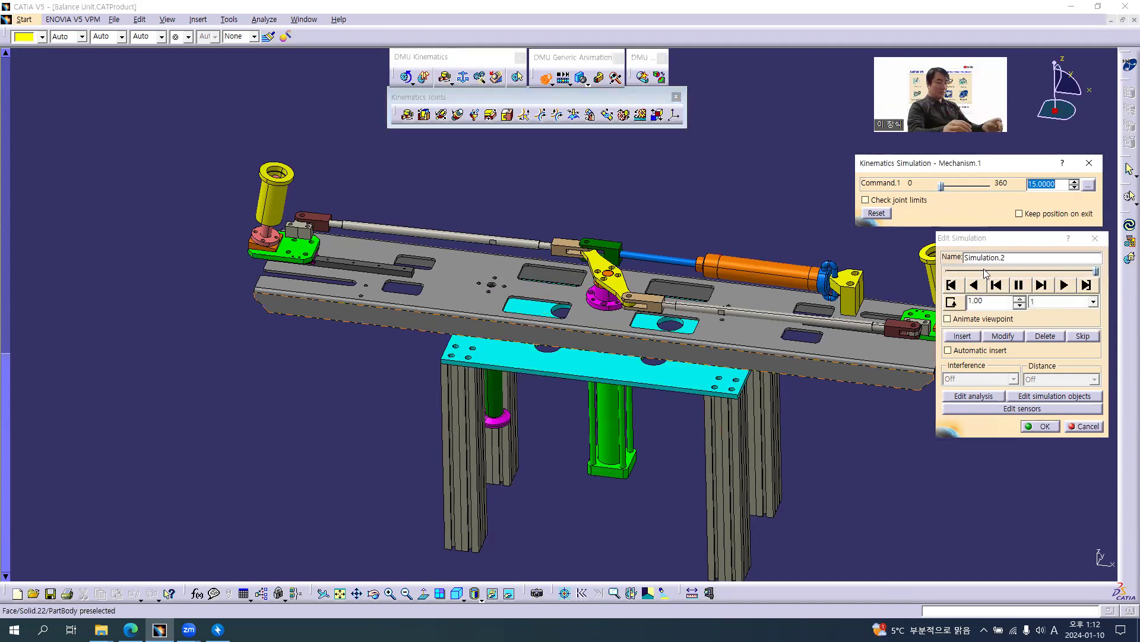
pyautogui.write('20')
pyautogui.press('Return')
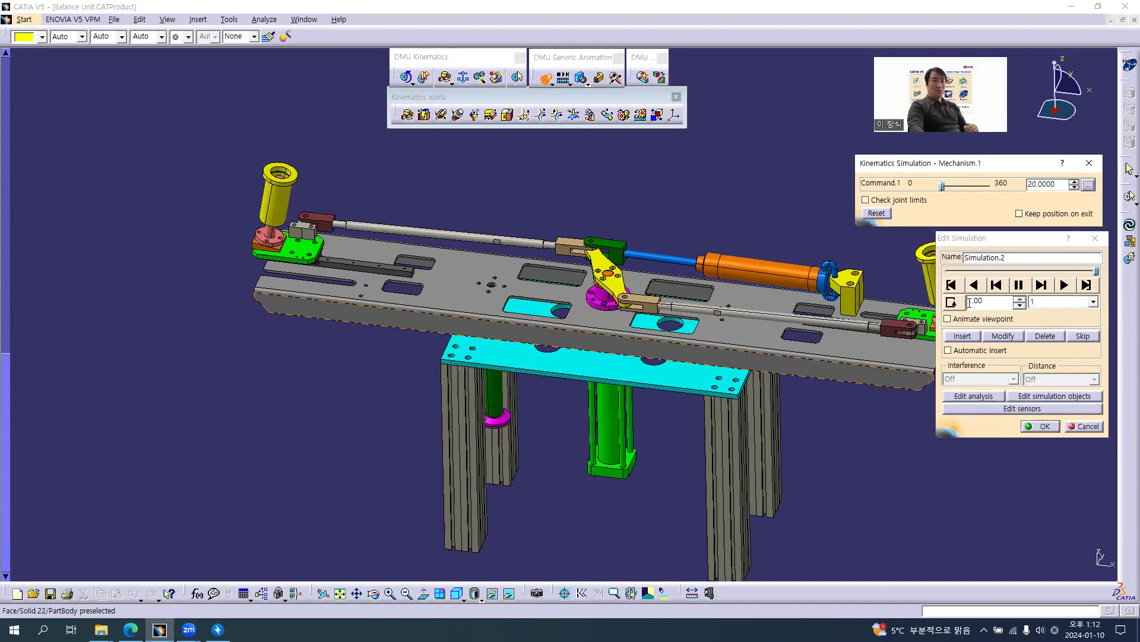
pyautogui.moveTo(672, 440); pyautogui.dragTo(655, 406, button='middle')
pyautogui.moveTo(601, 453)
pyautogui.mouseDown(button='middle')
pyautogui.moveTo(594, 458)
pyautogui.moveTo(593, 443)
pyautogui.mouseUp(button='middle')
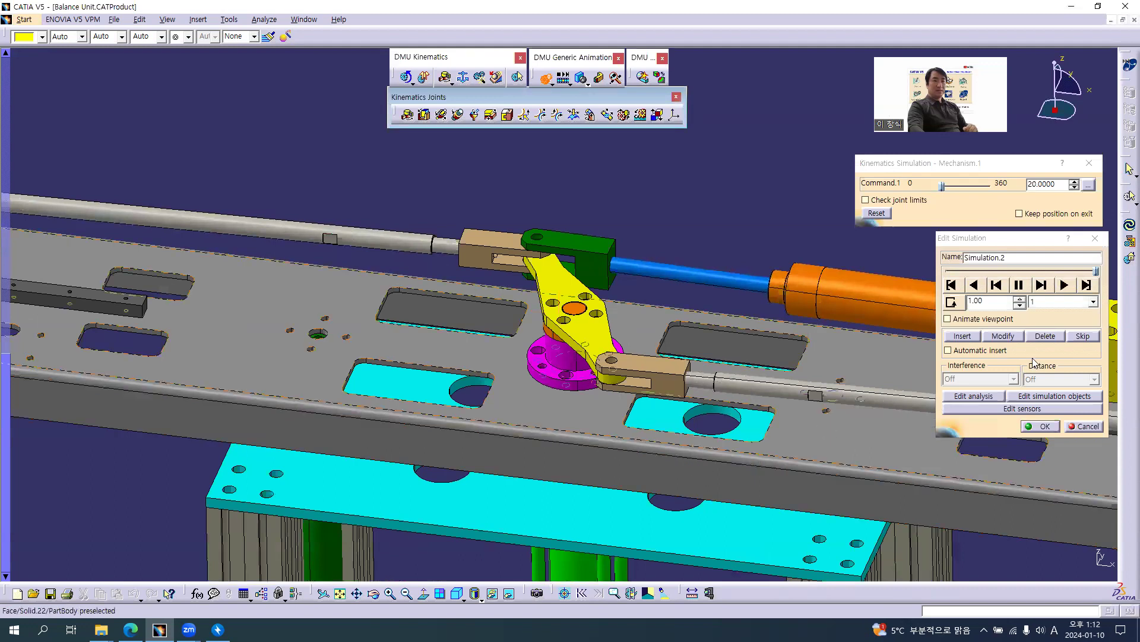
pyautogui.click(963, 336)
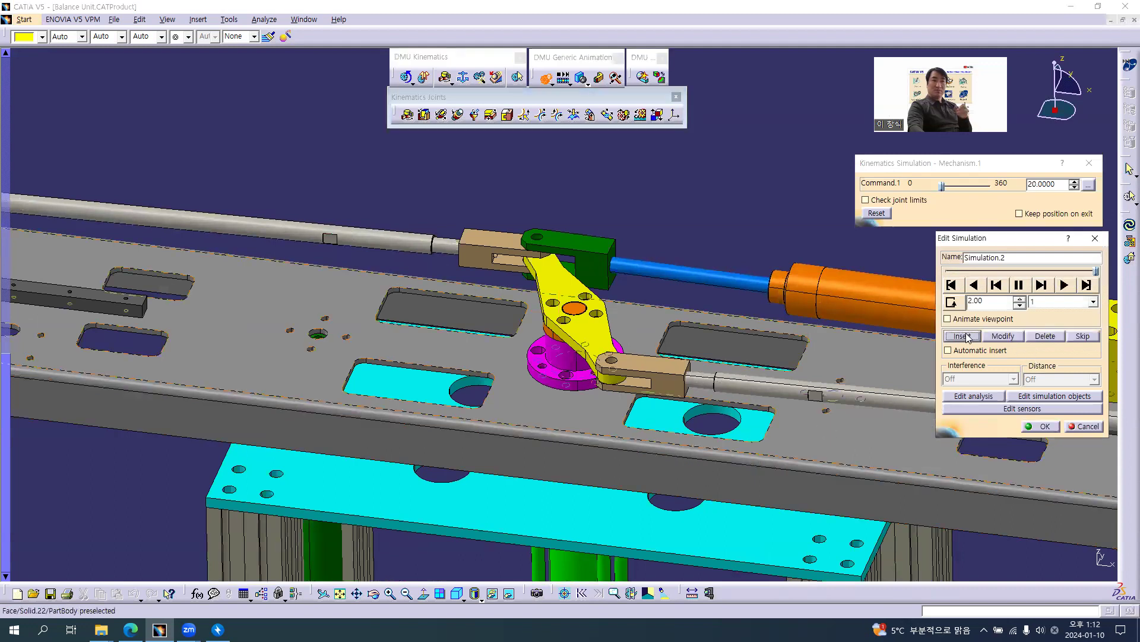
# Step: Set the Command.1 angle to 25 with the view shifted along the cylinder, and cancel the simulation edit
pyautogui.moveTo(1060, 185); pyautogui.dragTo(930, 191)
pyautogui.write('25')
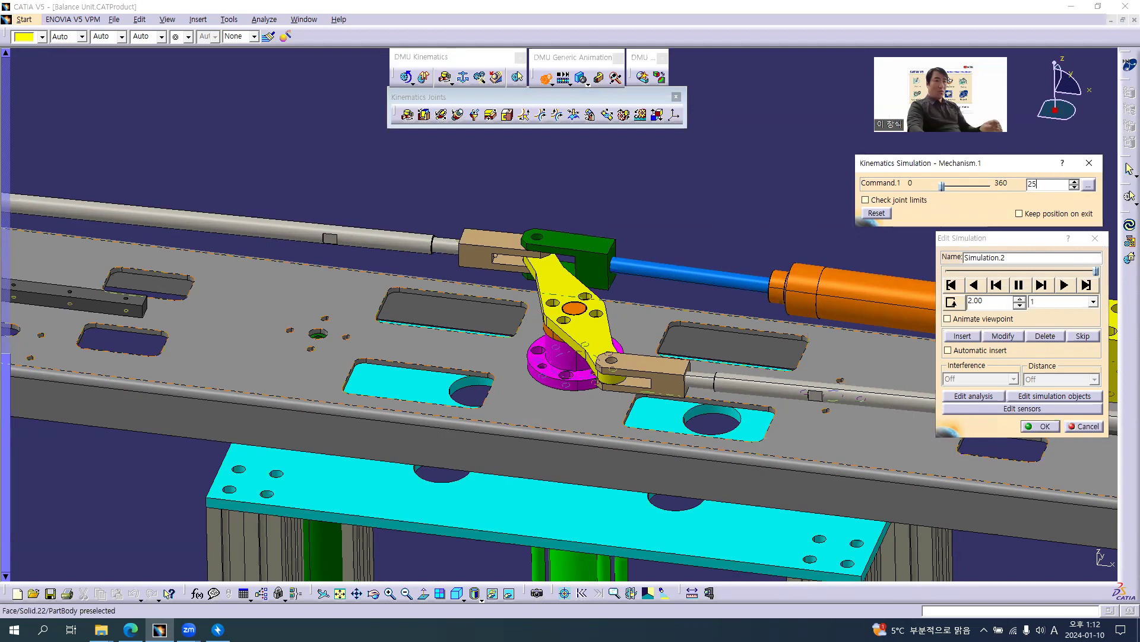
pyautogui.press('Return')
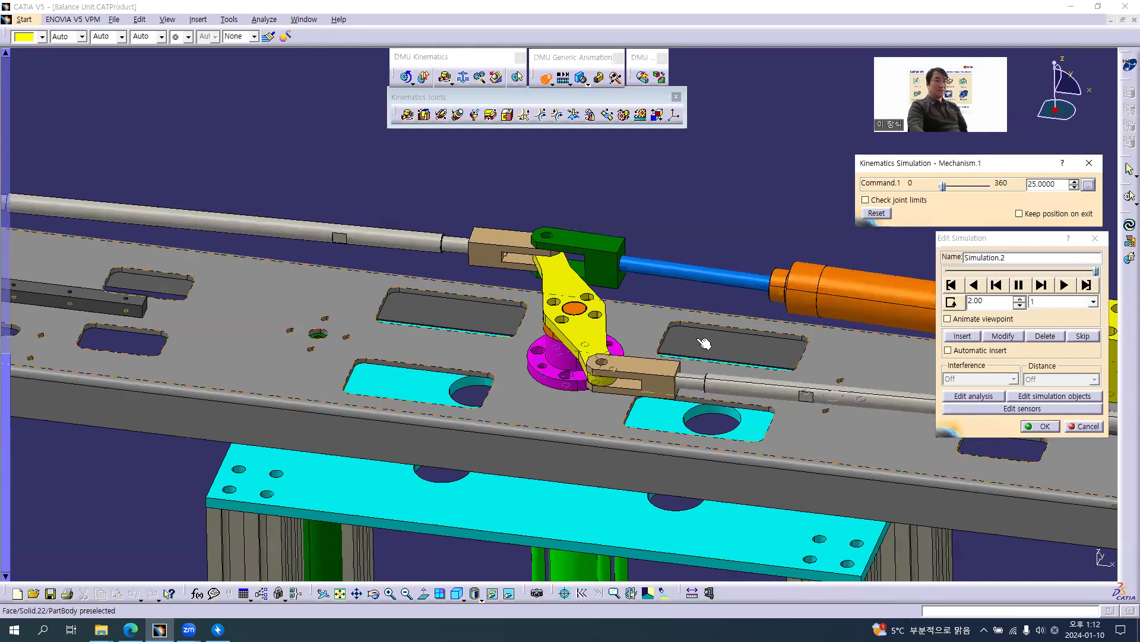
pyautogui.moveTo(693, 335); pyautogui.dragTo(571, 354, button='middle')
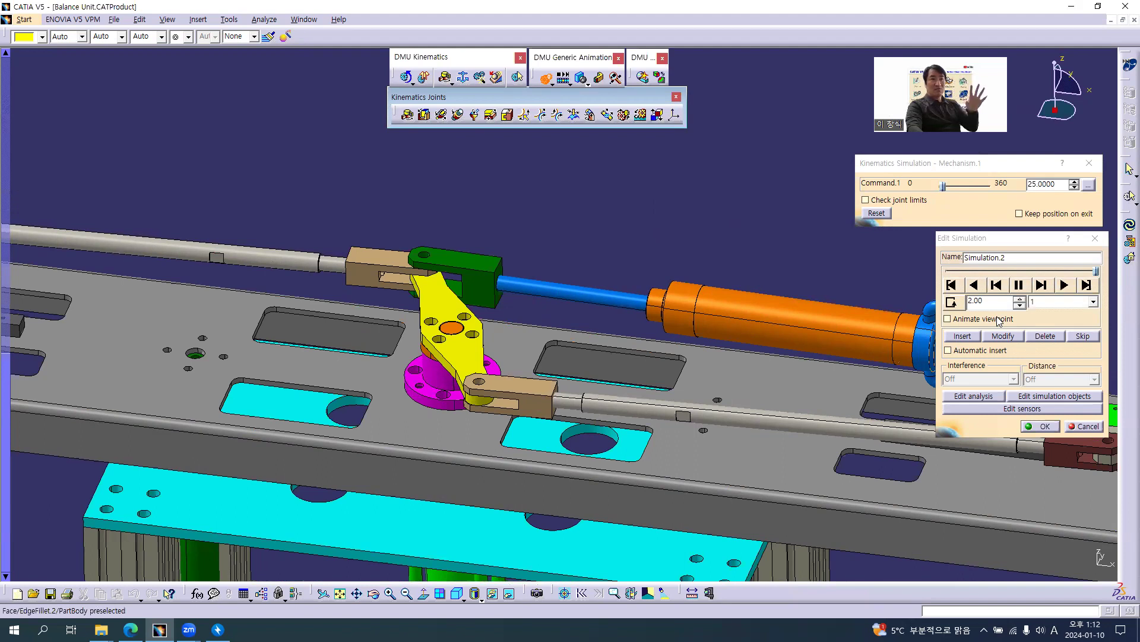
pyautogui.click(1087, 426)
# Step: Create a new simulation for Mechanism.1 with the whole unit in view and enable Animate viewpoint
pyautogui.moveTo(562, 246); pyautogui.dragTo(620, 295, button='middle')
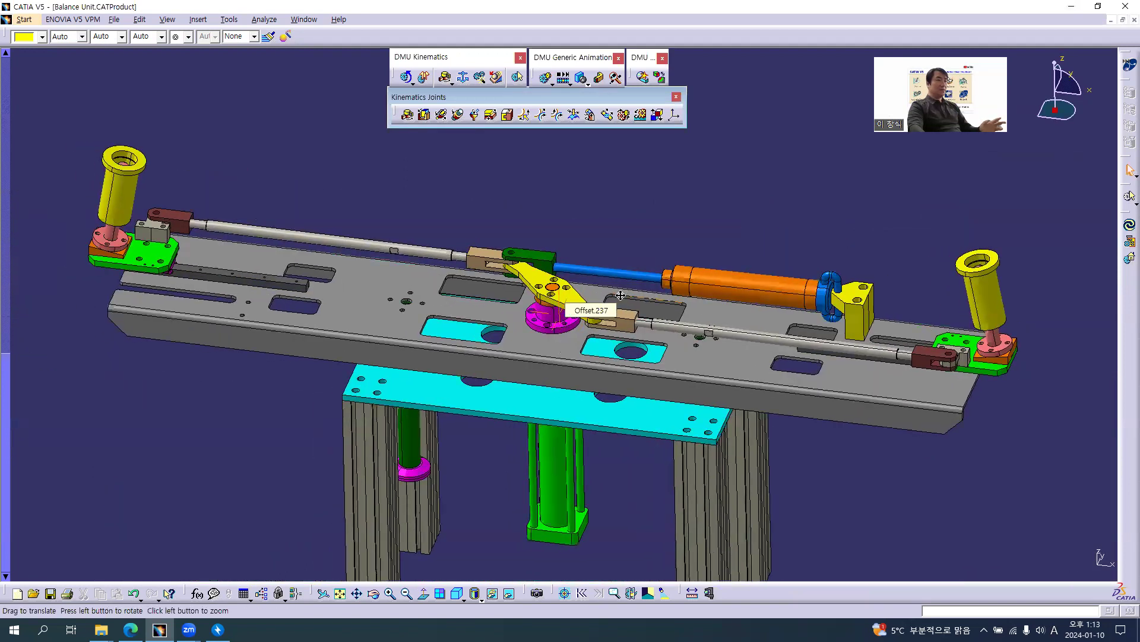
pyautogui.middleClick(553, 293)
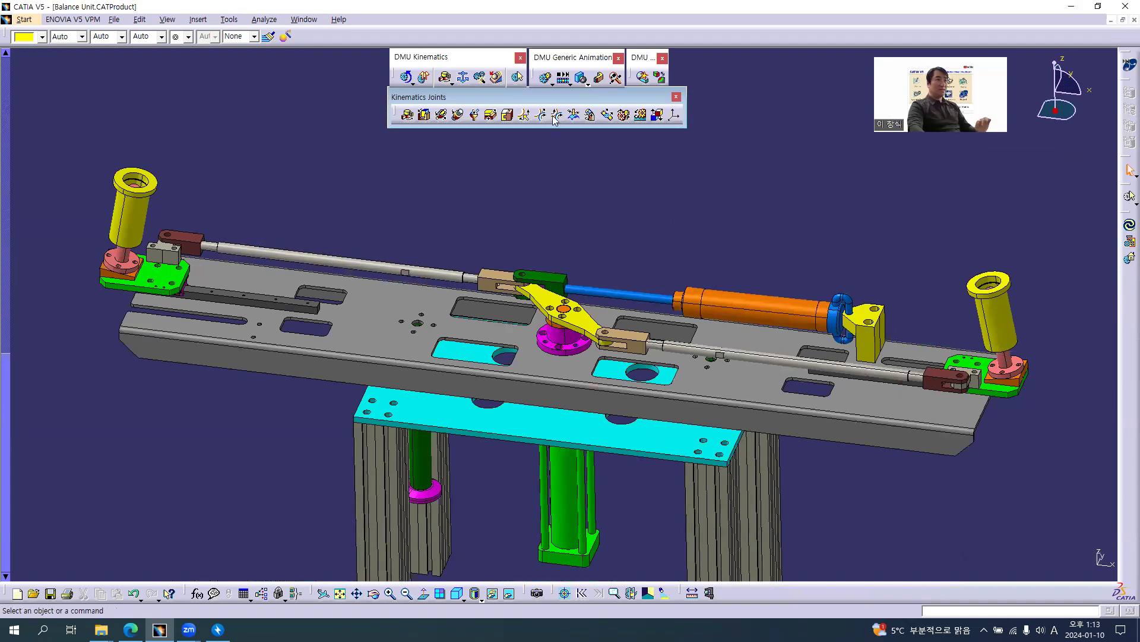
pyautogui.click(545, 78)
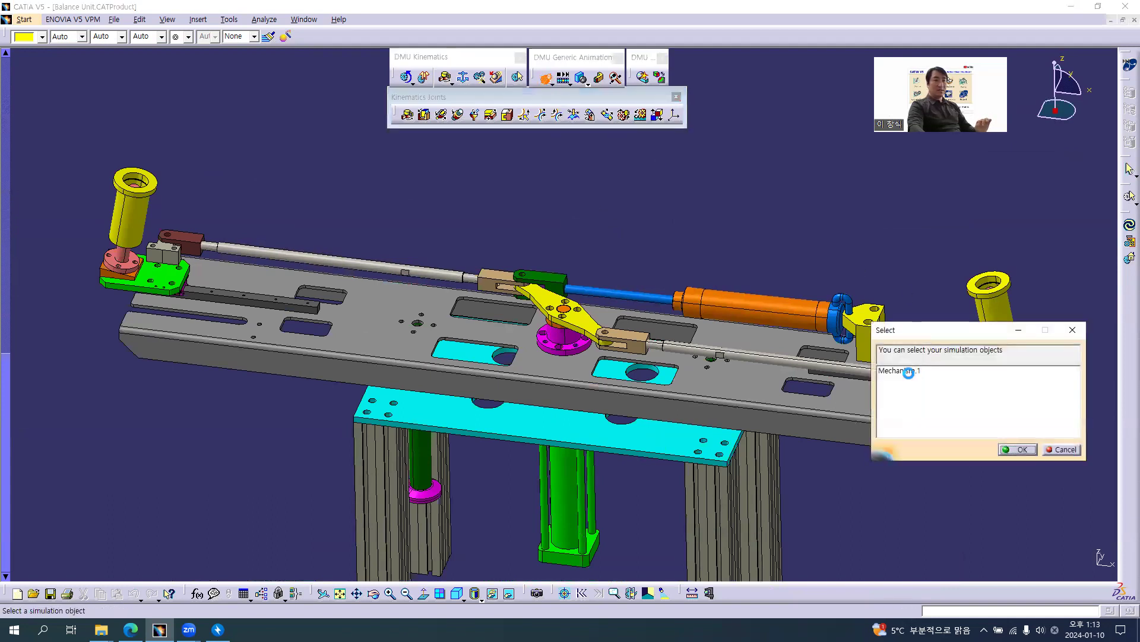
pyautogui.click(908, 372)
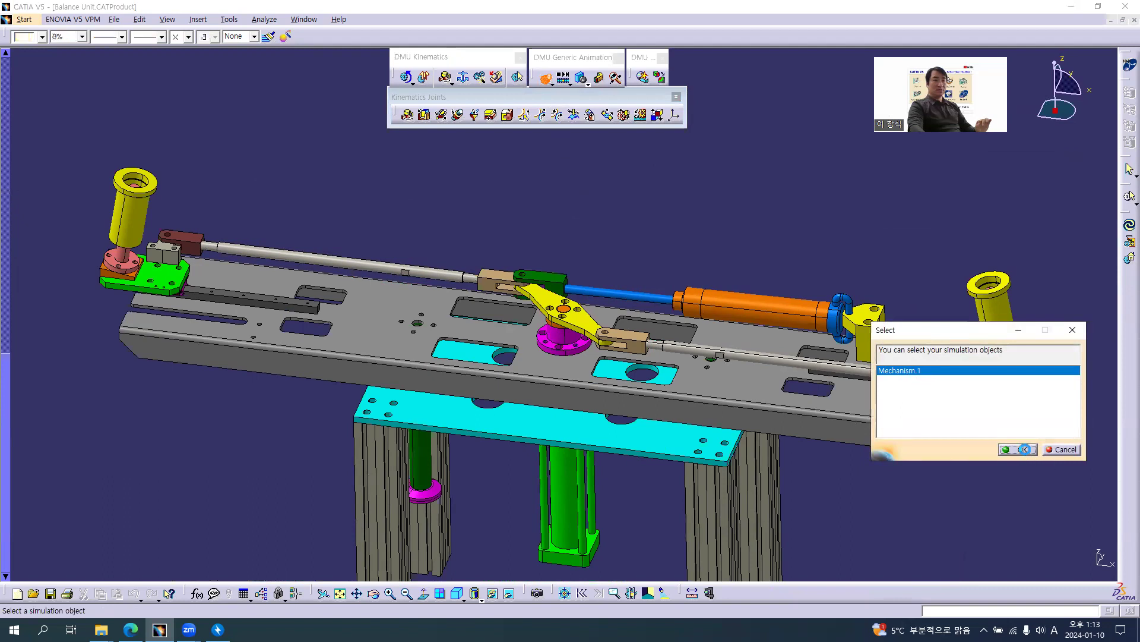
pyautogui.click(1033, 451)
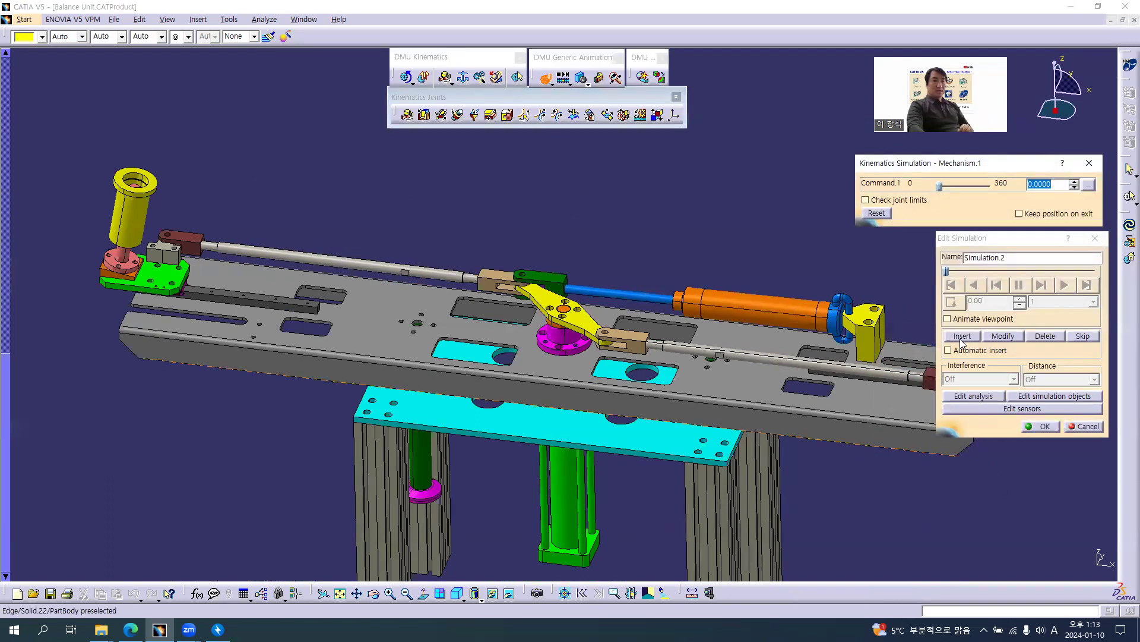
pyautogui.click(947, 319)
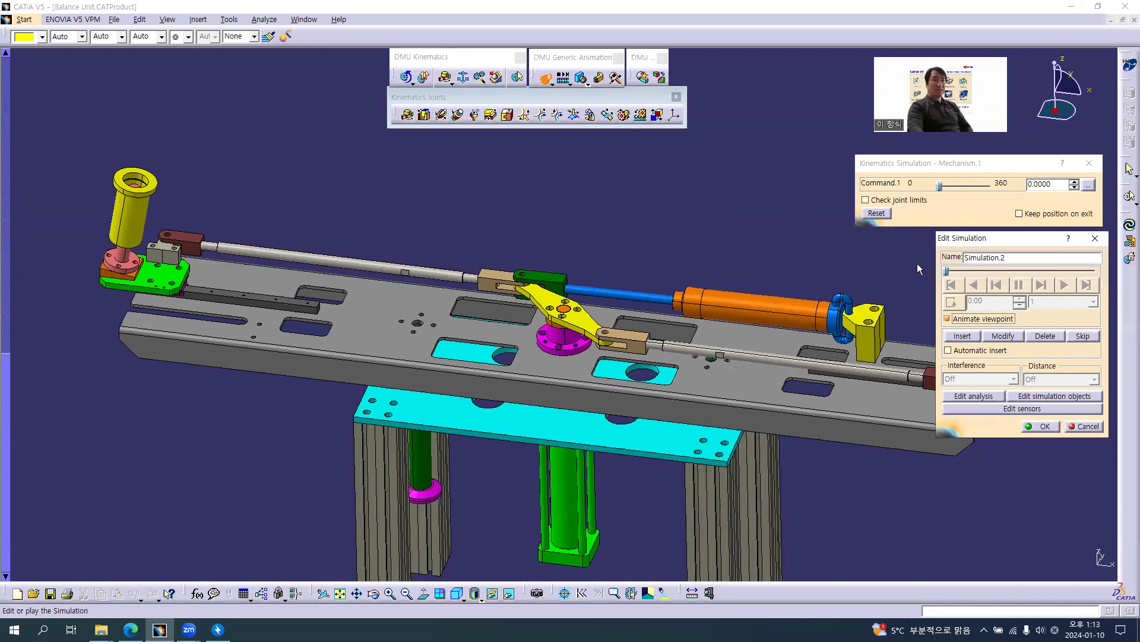
# Step: Set the Command.1 angle to 15 and insert the overall view as a simulation shot
pyautogui.click(954, 191)
pyautogui.write('15')
pyautogui.press('Return')
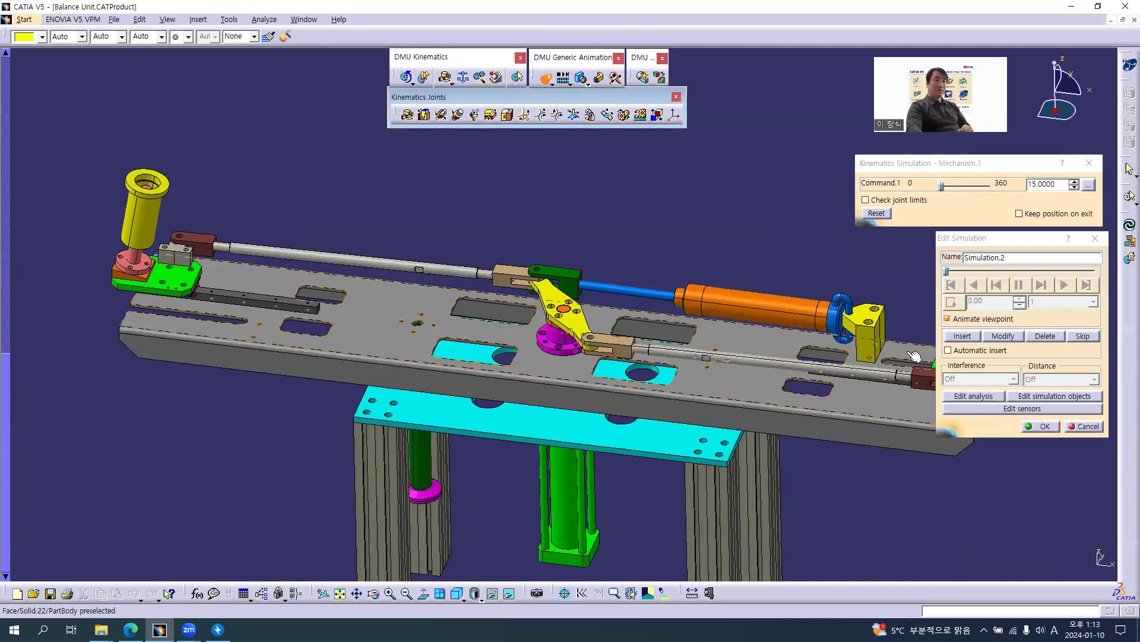
pyautogui.click(961, 336)
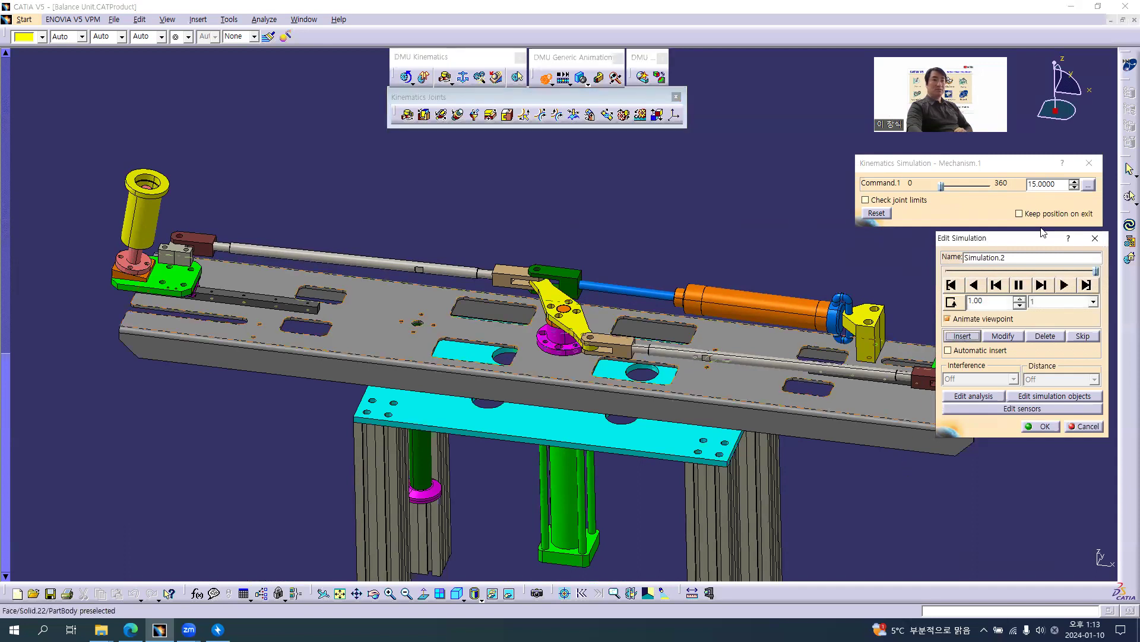
# Step: Insert a shot at a Command.1 angle of 20 with a close-up of the yellow central lever
pyautogui.moveTo(596, 496); pyautogui.dragTo(589, 407, button='middle')
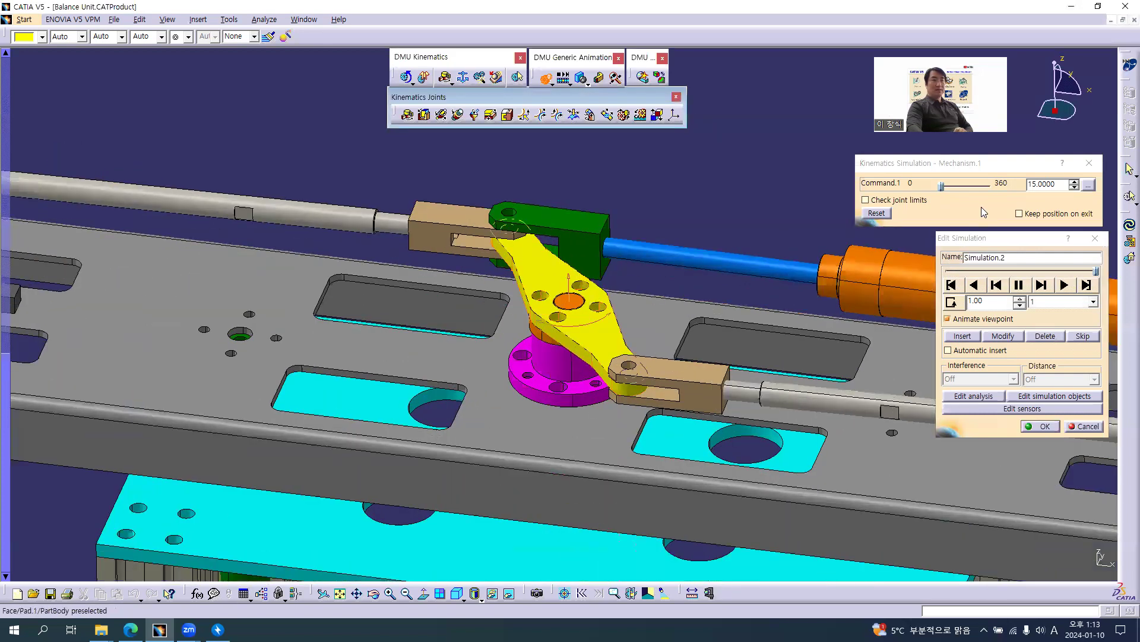
pyautogui.click(1053, 196)
pyautogui.write('2')
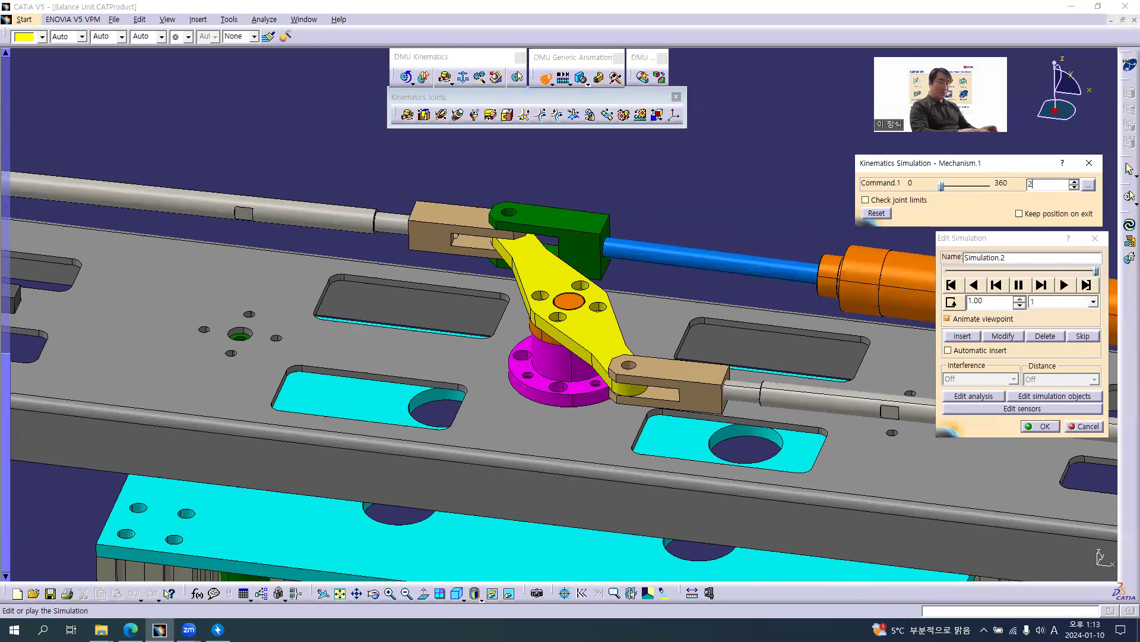
pyautogui.write('0')
pyautogui.press('Return')
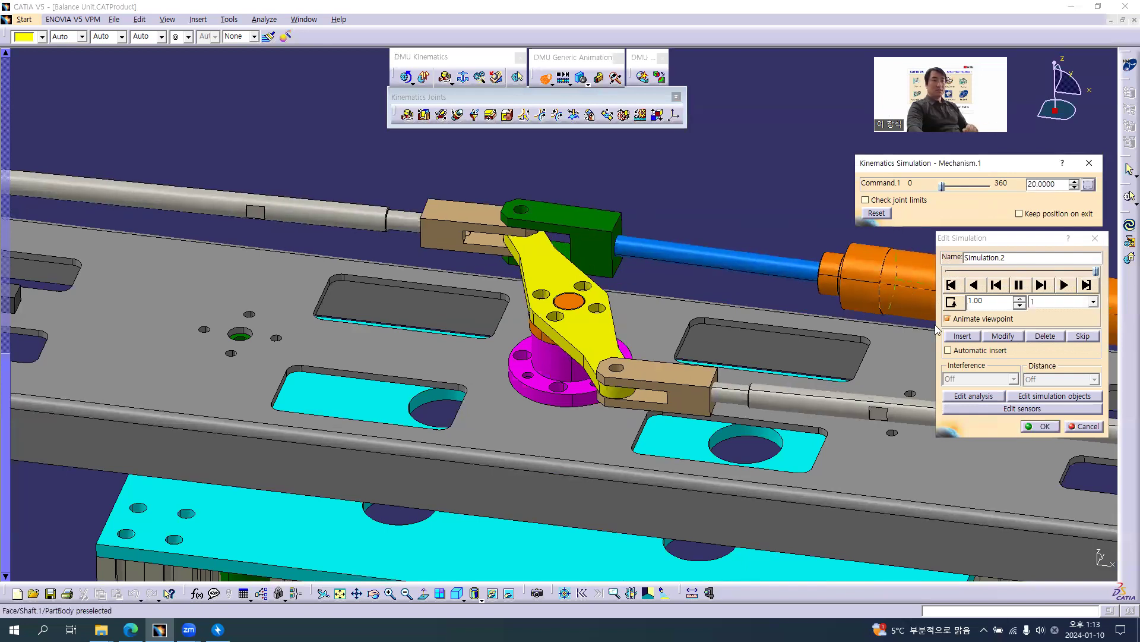
pyautogui.click(963, 337)
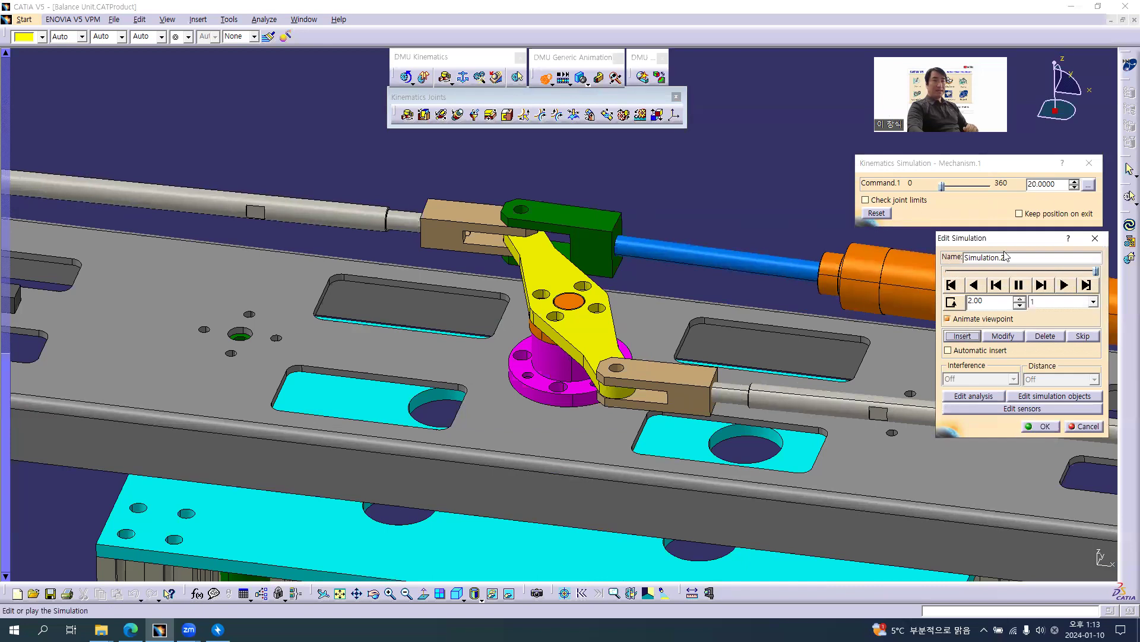
# Step: Insert a shot at a Command.1 angle of 30 with the view moved toward the orange cylinder
pyautogui.doubleClick(1063, 182)
pyautogui.write('30')
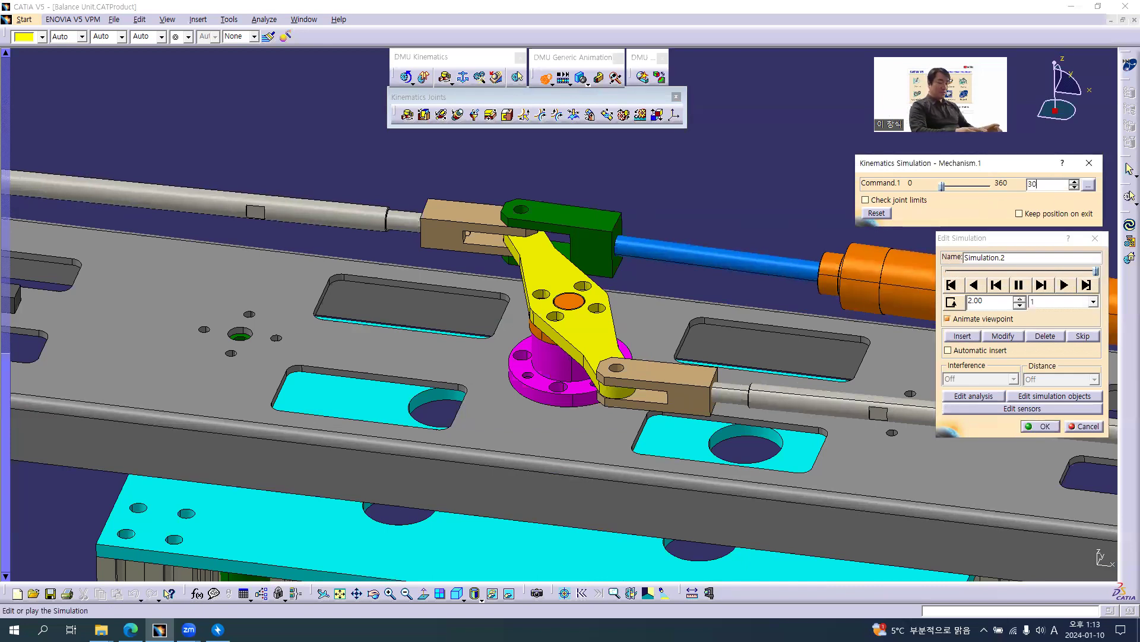
pyautogui.press('Return')
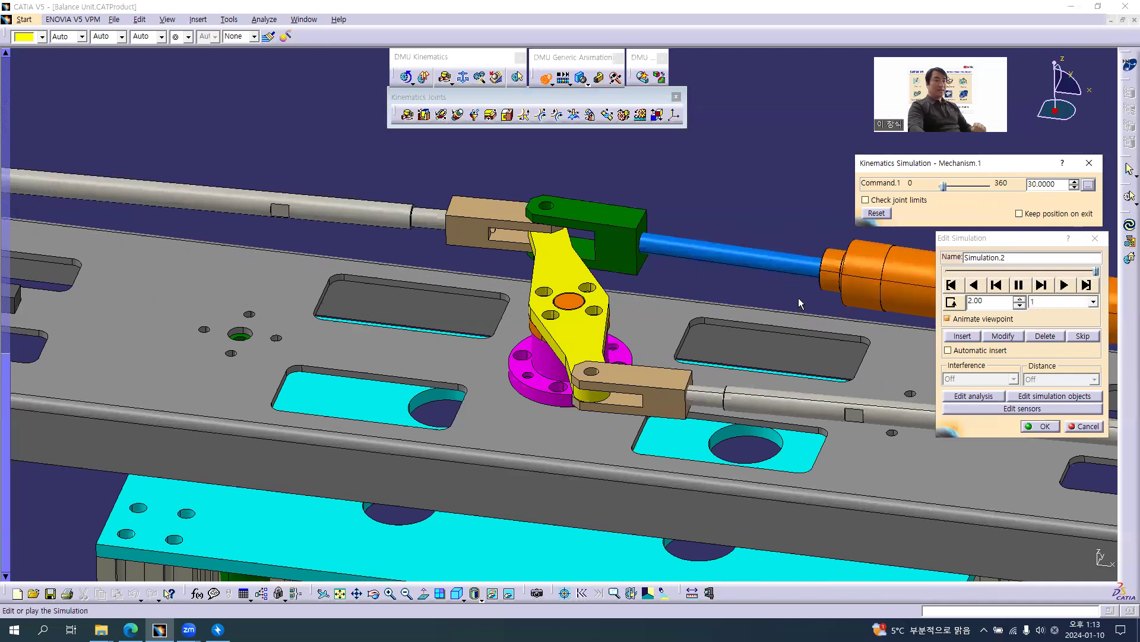
pyautogui.moveTo(706, 295); pyautogui.dragTo(547, 316, button='middle')
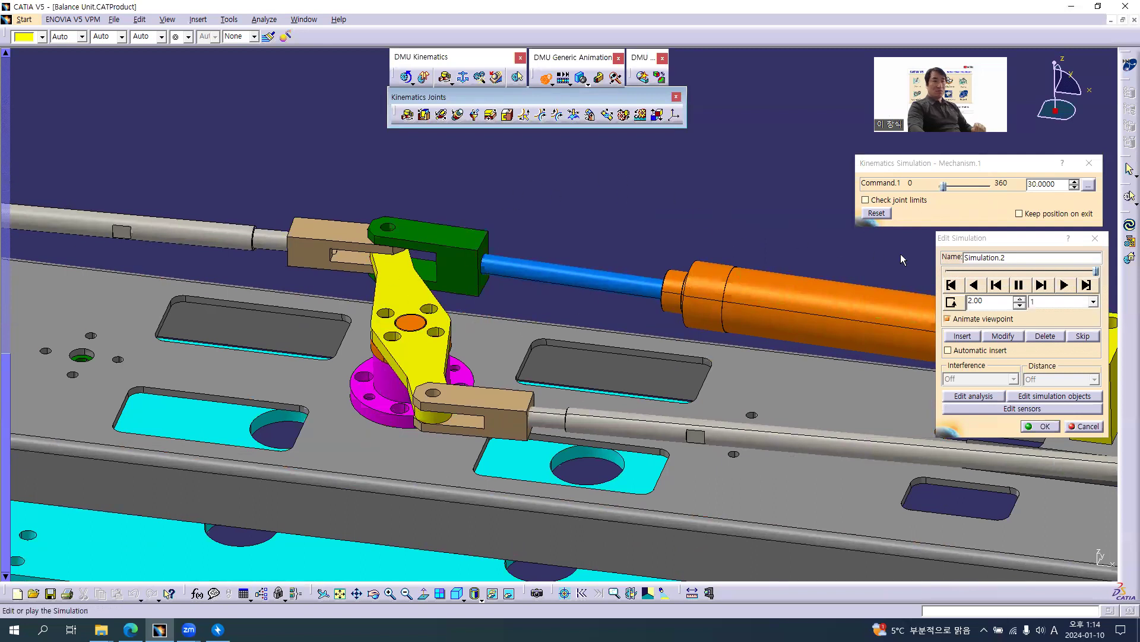
pyautogui.click(967, 337)
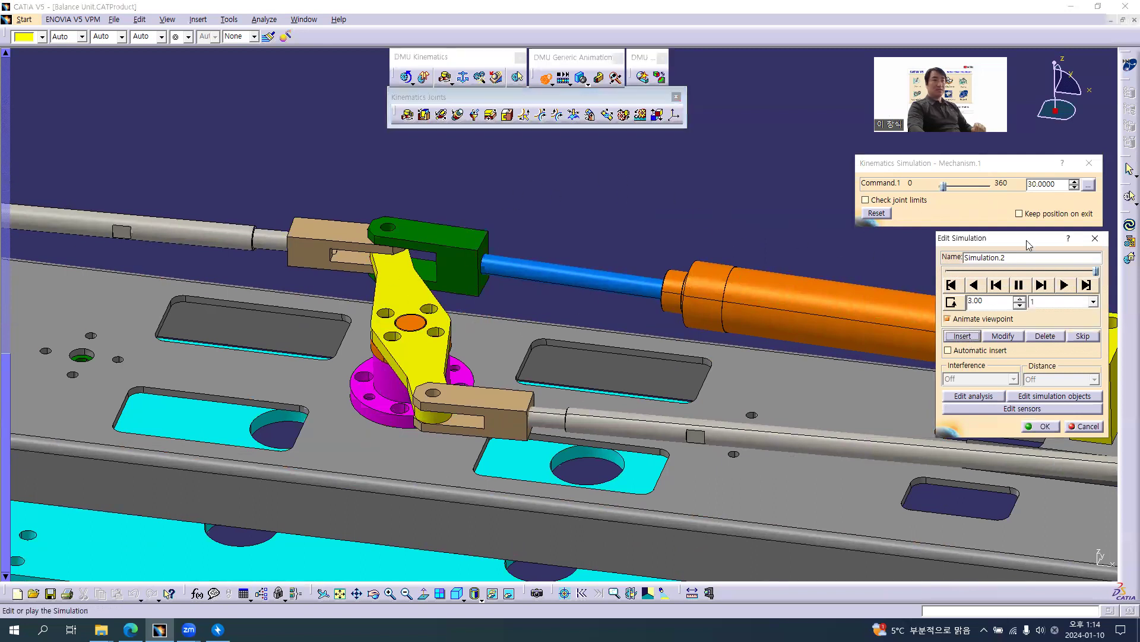
# Step: Set the Command.1 angle to 45 and insert that position as a shot from the same viewpoint
pyautogui.doubleClick(1067, 185)
pyautogui.write('45')
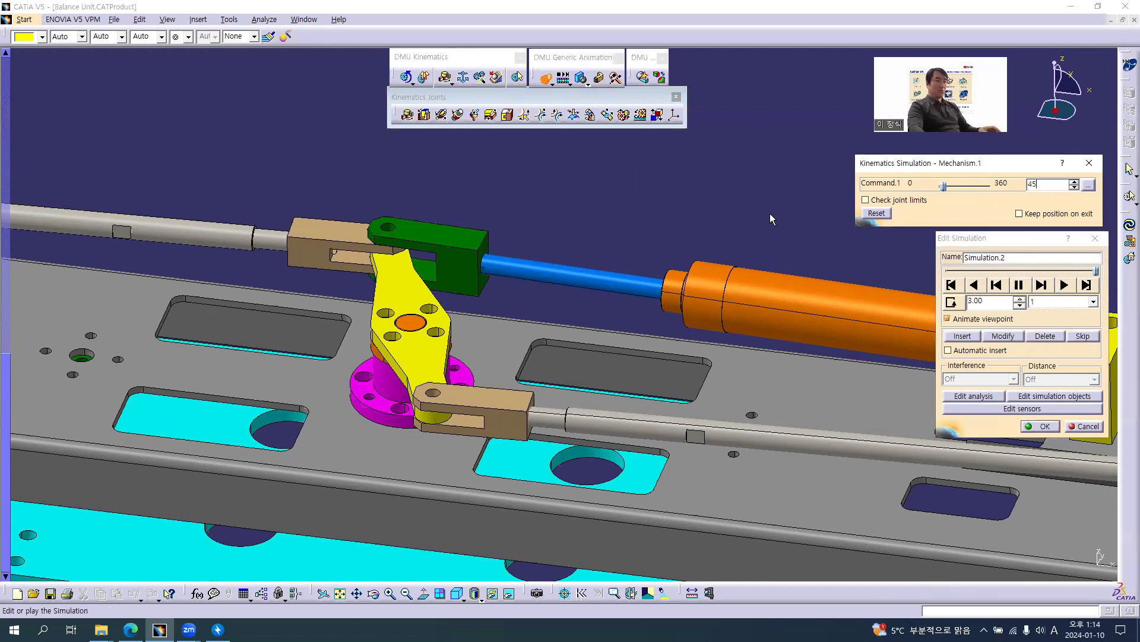
pyautogui.press('Return')
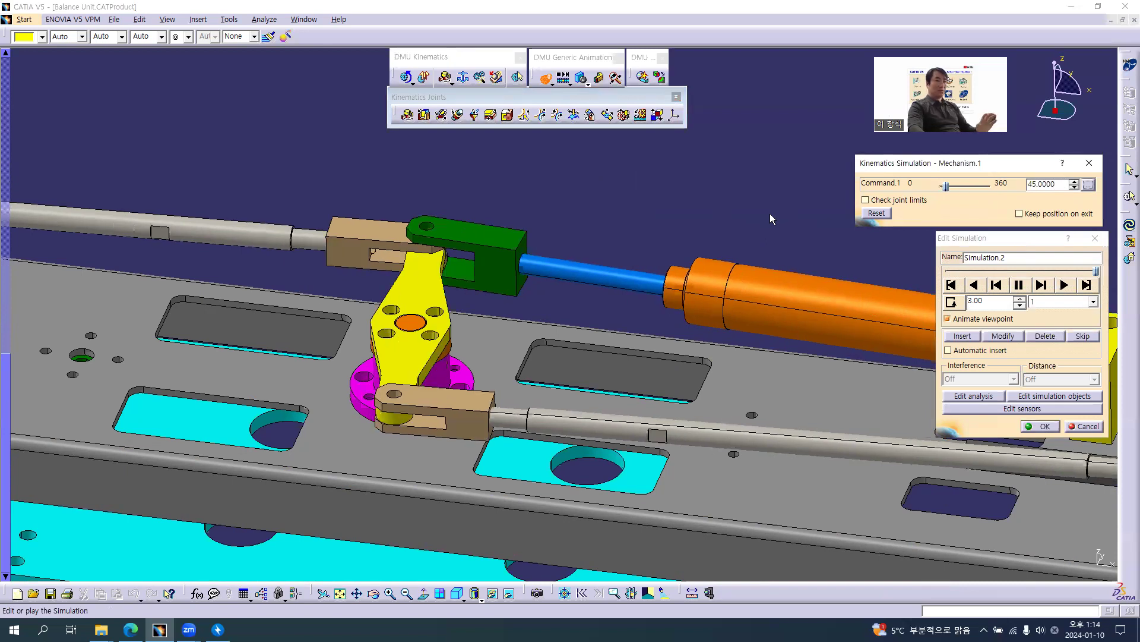
pyautogui.click(963, 338)
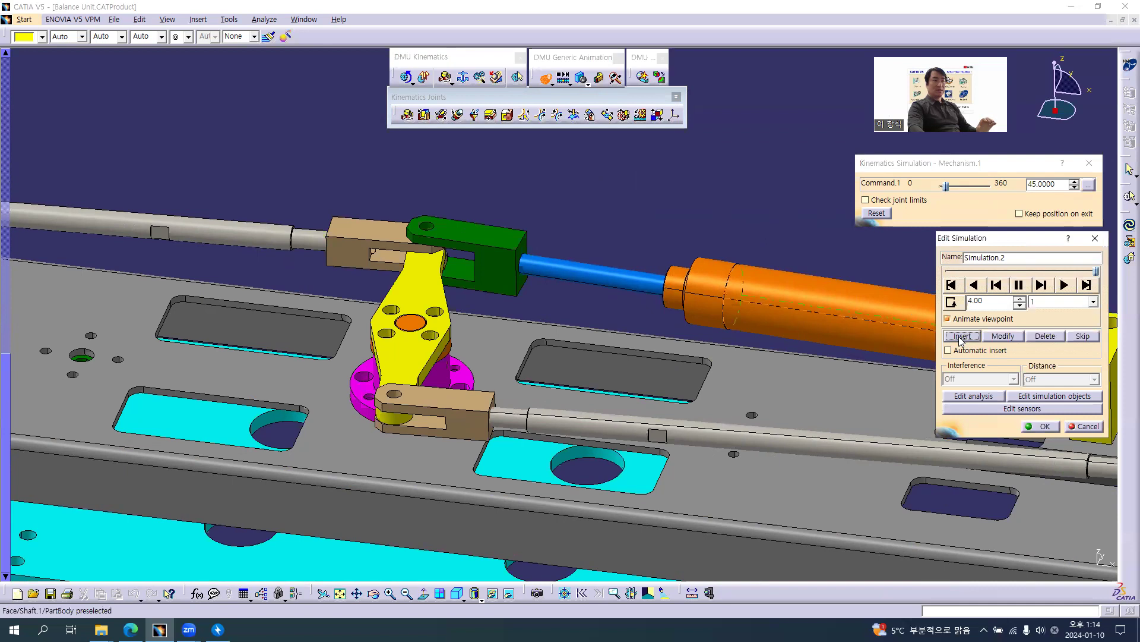
# Step: Insert a shot at a Command.1 angle of 60 with the full orange cylinder and its yellow bracket in view
pyautogui.moveTo(748, 241); pyautogui.dragTo(782, 226, button='middle')
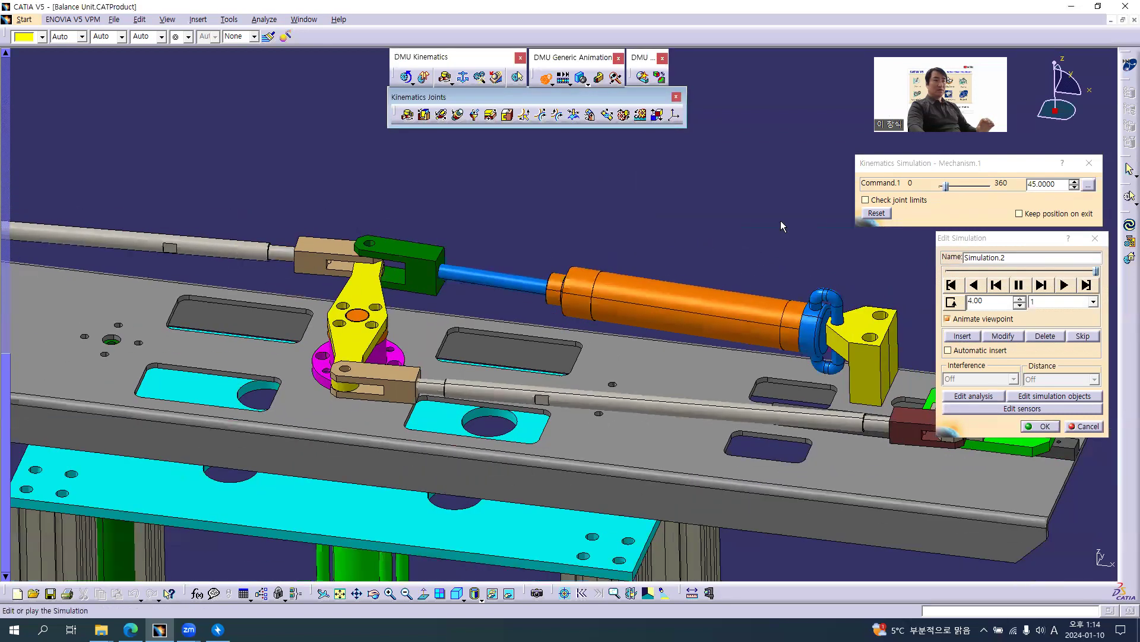
pyautogui.moveTo(1048, 185); pyautogui.dragTo(954, 192)
pyautogui.write('60')
pyautogui.press('Return')
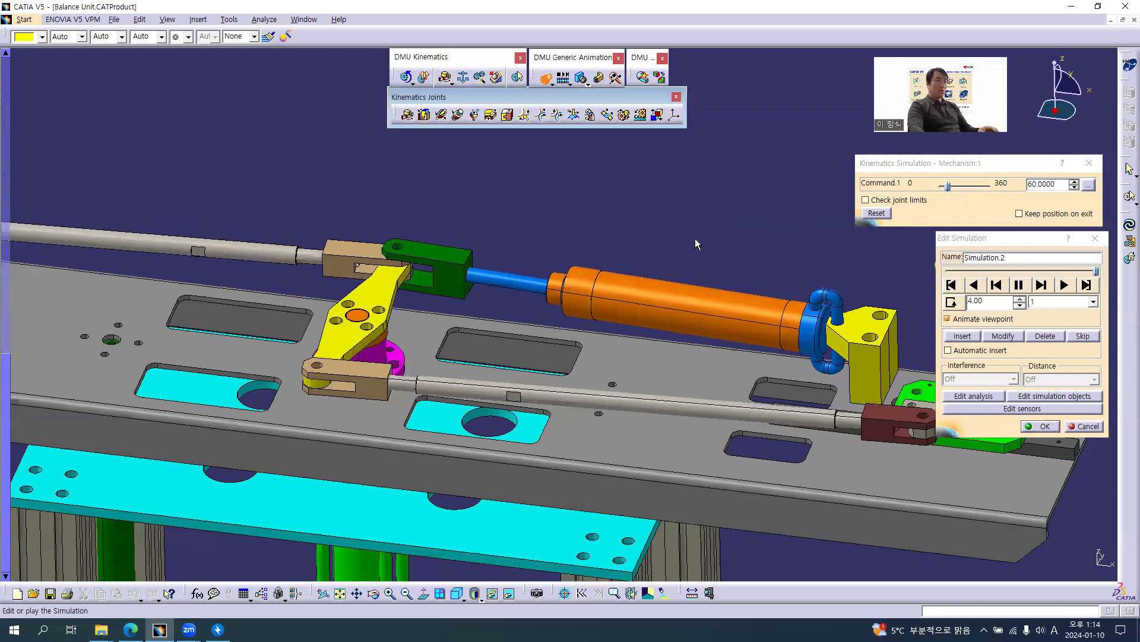
pyautogui.click(963, 337)
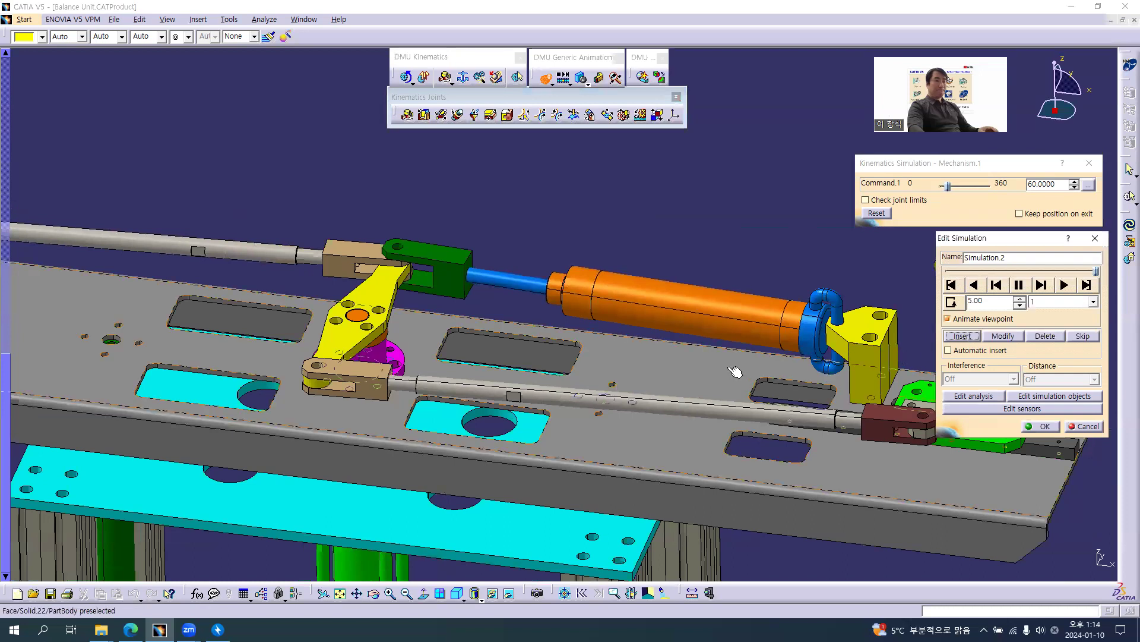
# Step: Insert a shot at a Command.1 angle of 75 with the yellow cup at the cylinder-bracket end of the plate in view
pyautogui.moveTo(728, 366); pyautogui.dragTo(534, 329, button='middle')
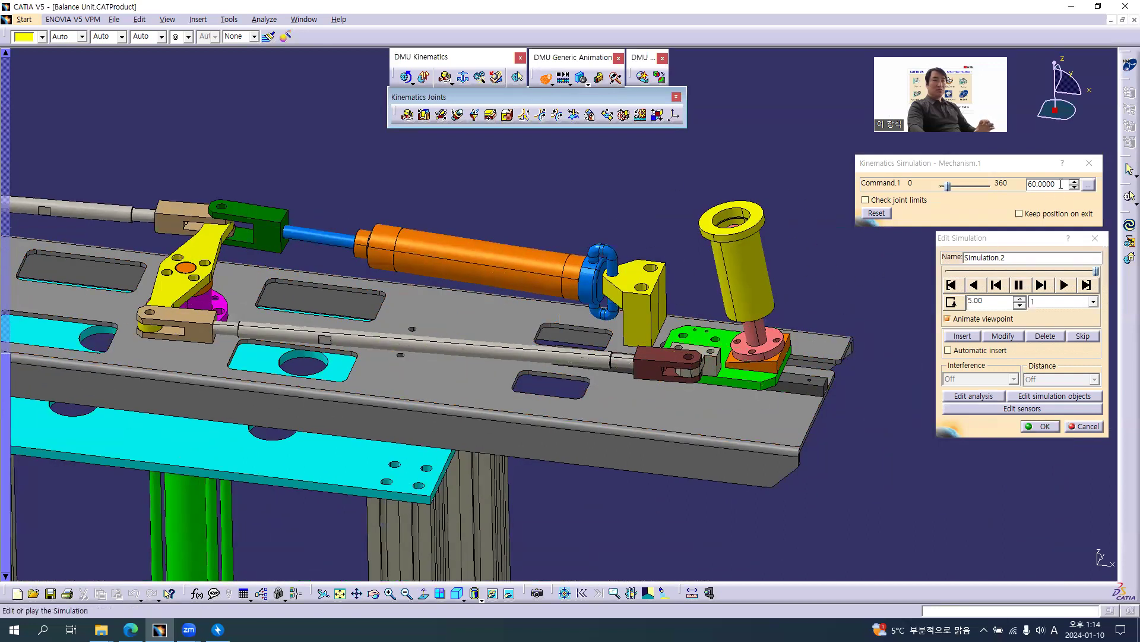
pyautogui.moveTo(1061, 184); pyautogui.dragTo(991, 184)
pyautogui.write('75')
pyautogui.press('Return')
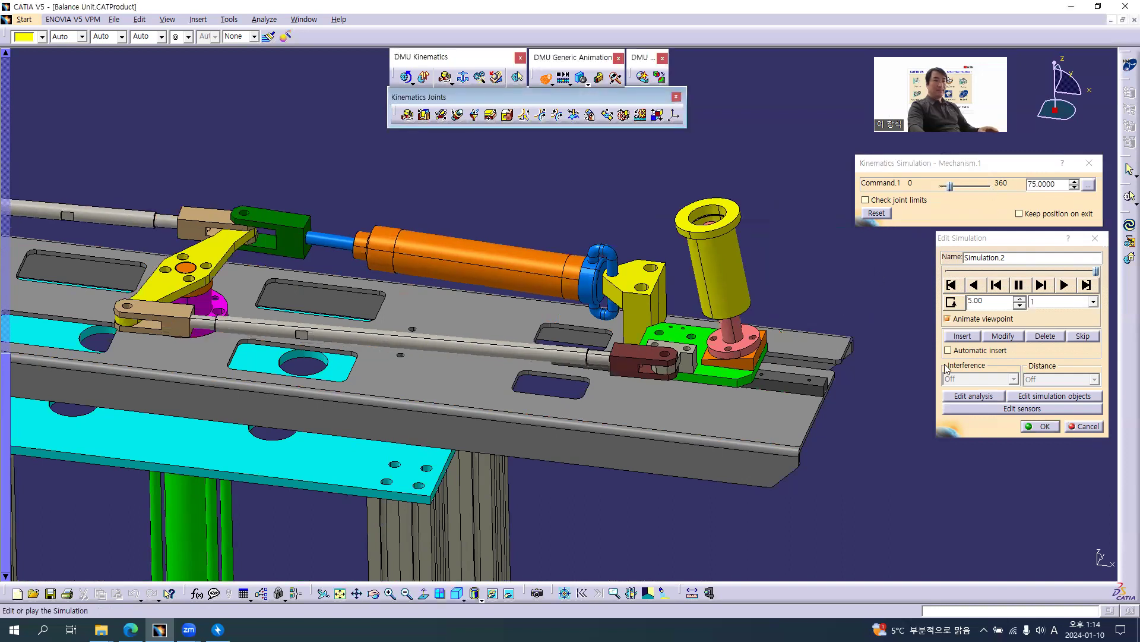
pyautogui.click(967, 340)
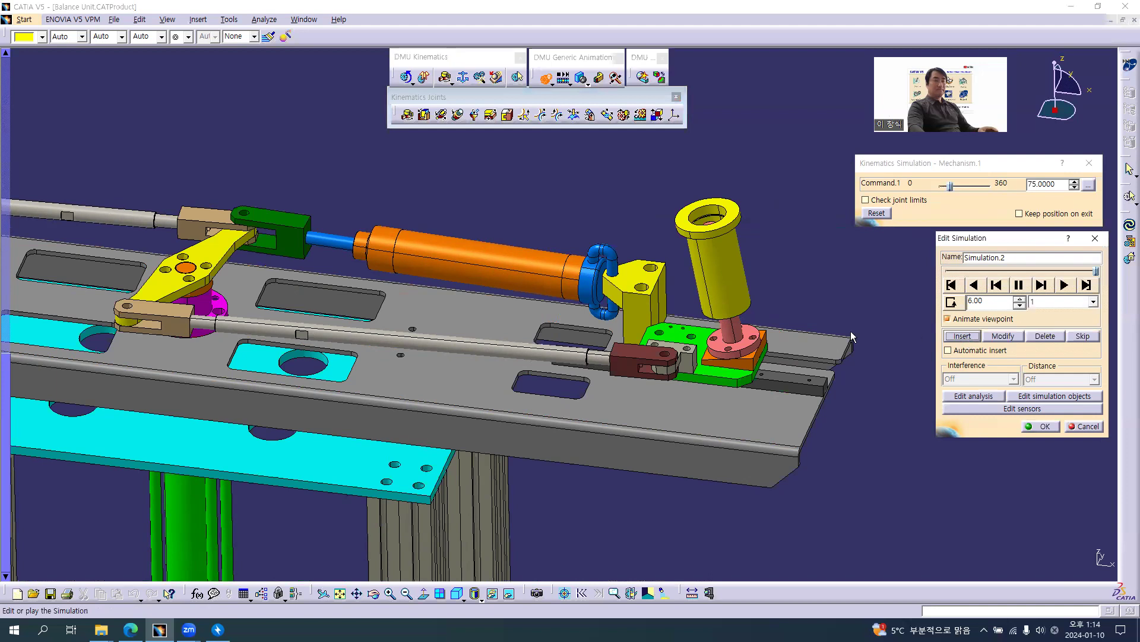
# Step: Insert a shot at a Command.1 angle of 90 with the view closer on the yellow cup end of the plate
pyautogui.moveTo(851, 322); pyautogui.dragTo(763, 283, button='middle')
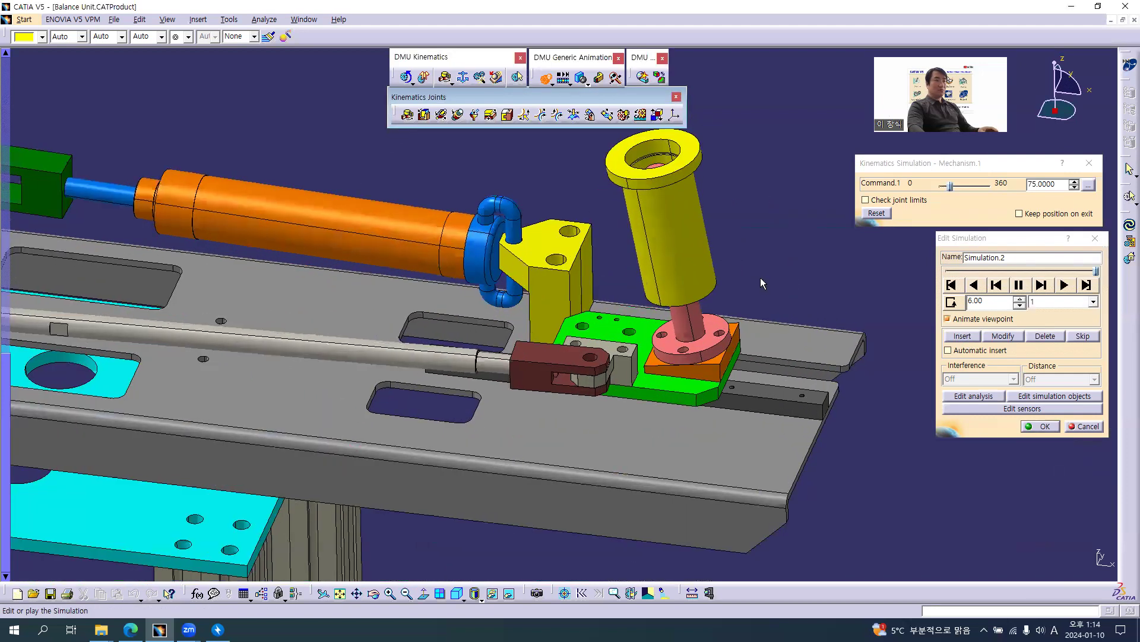
pyautogui.doubleClick(1063, 182)
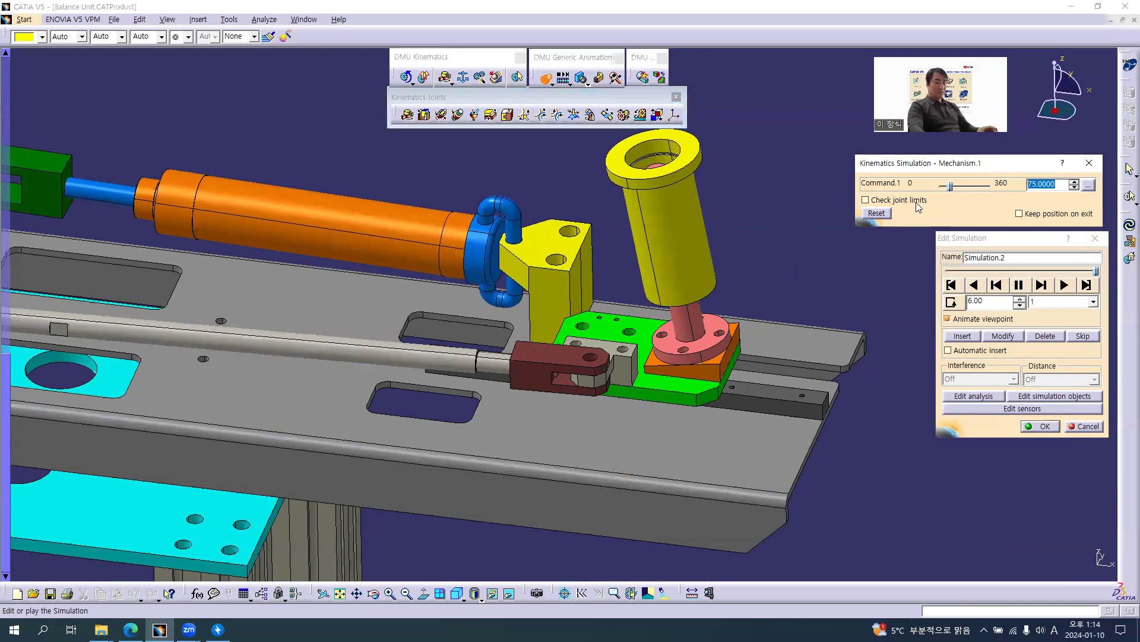
pyautogui.write('90')
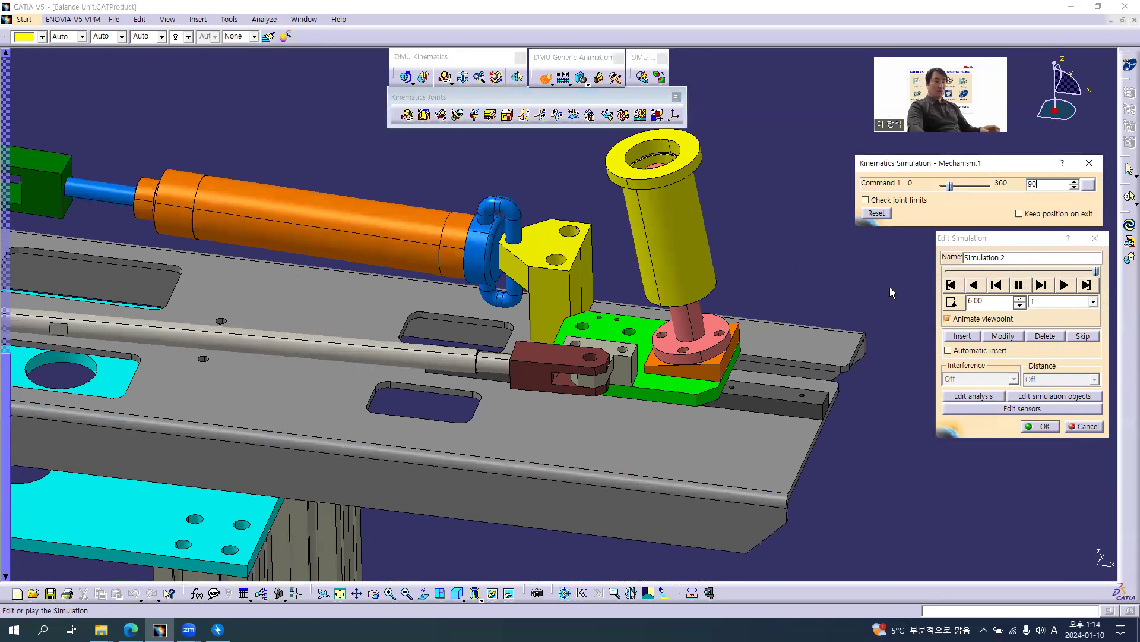
pyautogui.press('Return')
pyautogui.click(964, 336)
pyautogui.click(947, 318)
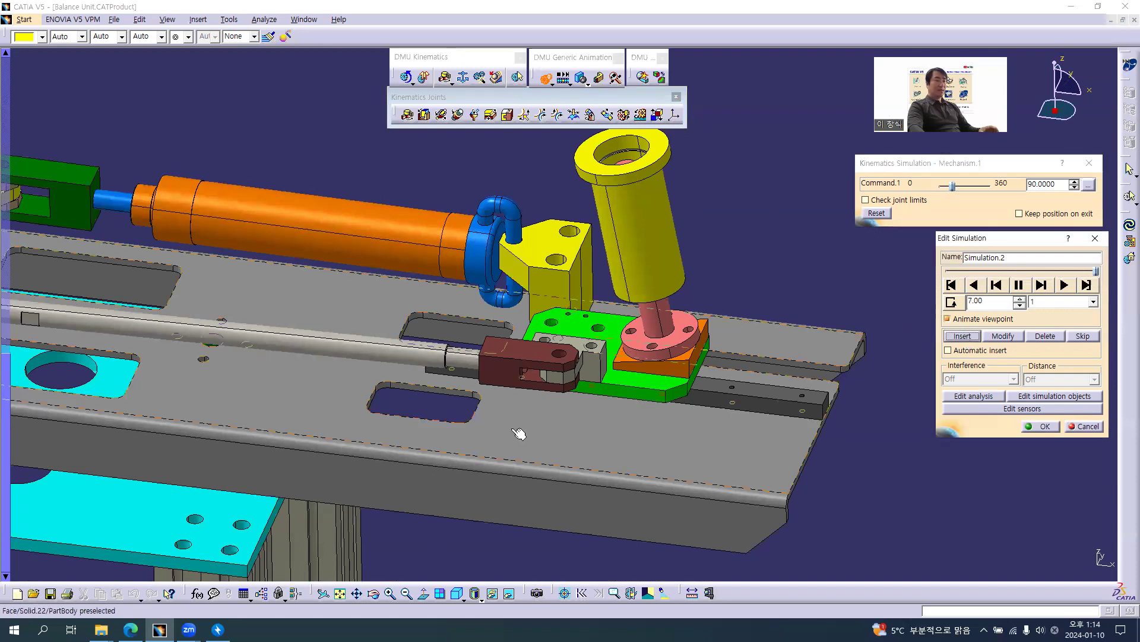
# Step: Insert a shot at a Command.1 angle of 100 with the view rotated to look down on the yellow cup and its rail
pyautogui.moveTo(519, 450); pyautogui.dragTo(662, 461, button='middle')
pyautogui.click(948, 185)
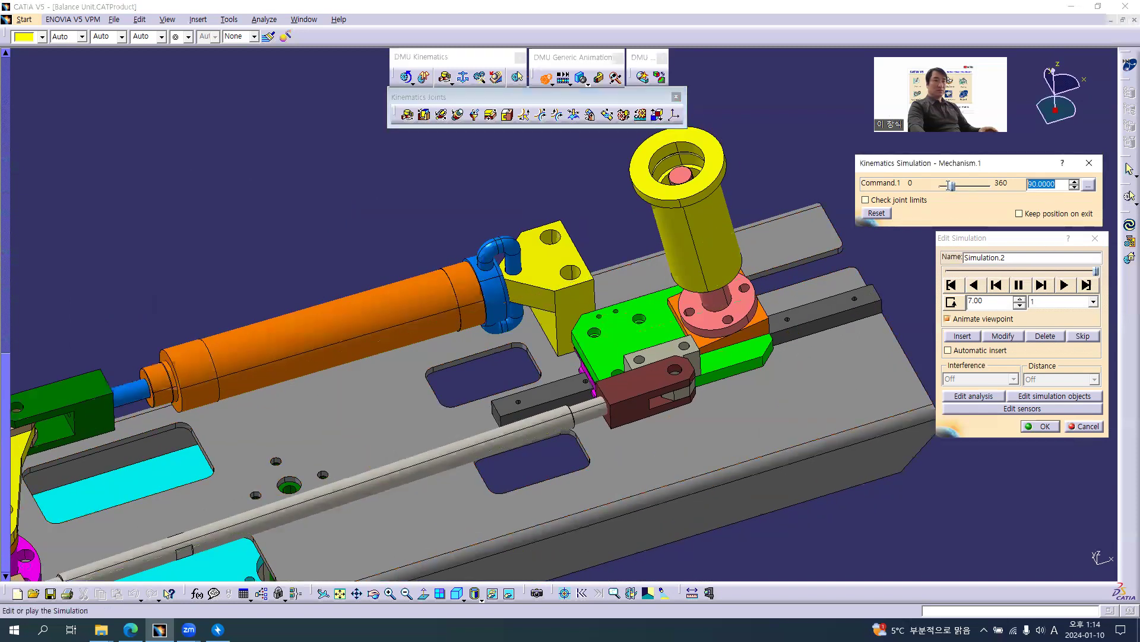
pyautogui.write('100')
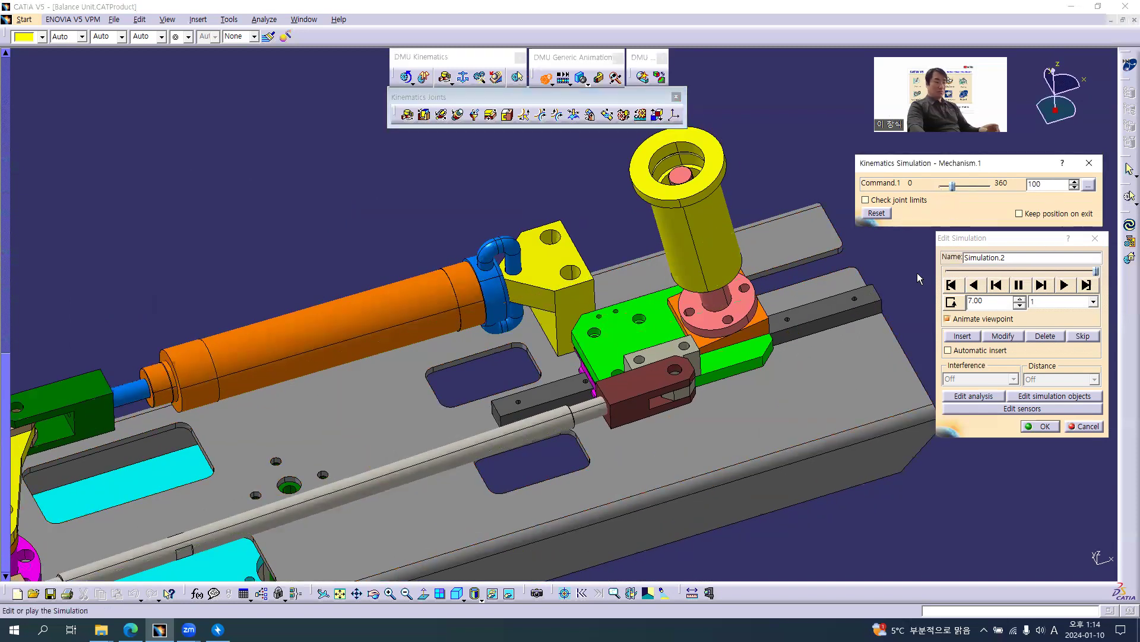
pyautogui.press('Return')
pyautogui.click(963, 335)
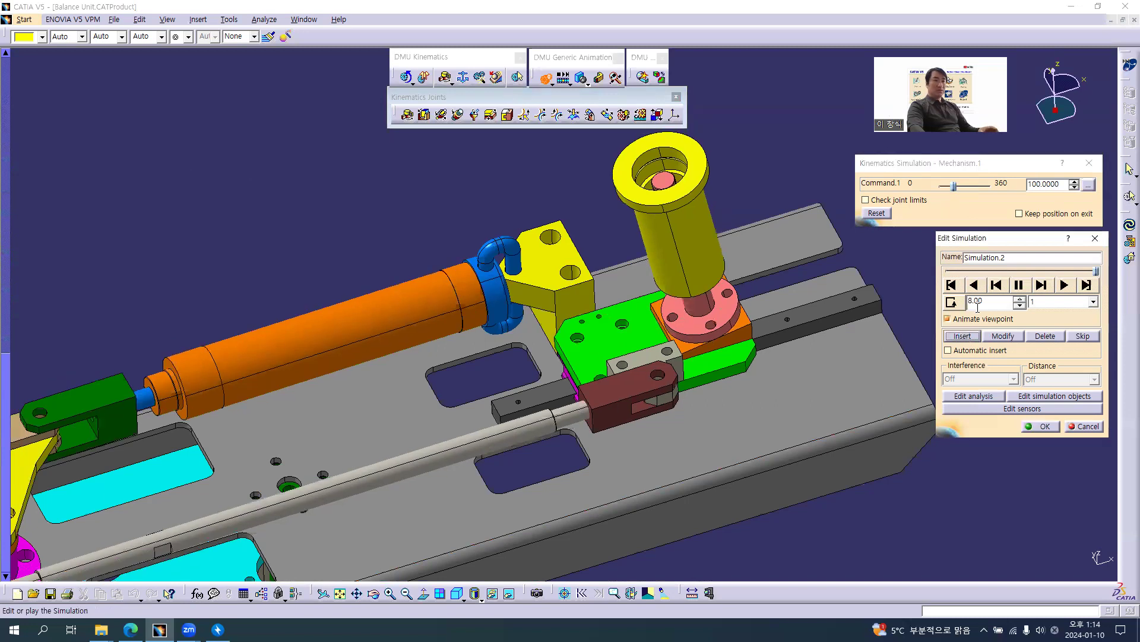
# Step: Insert a shot at a Command.1 angle of 104 with the view turned slightly further around the orange cylinder and yellow cup
pyautogui.click(1023, 185)
pyautogui.moveTo(1023, 185); pyautogui.dragTo(949, 187)
pyautogui.write('104')
pyautogui.press('Return')
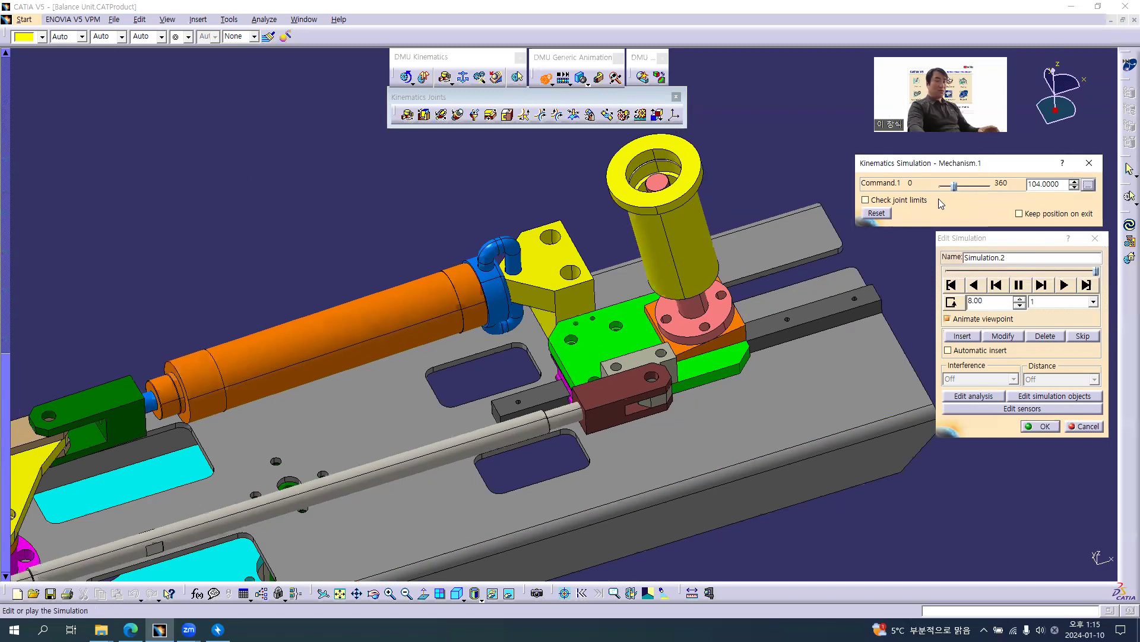
pyautogui.moveTo(733, 471); pyautogui.dragTo(759, 456, button='middle')
pyautogui.click(962, 336)
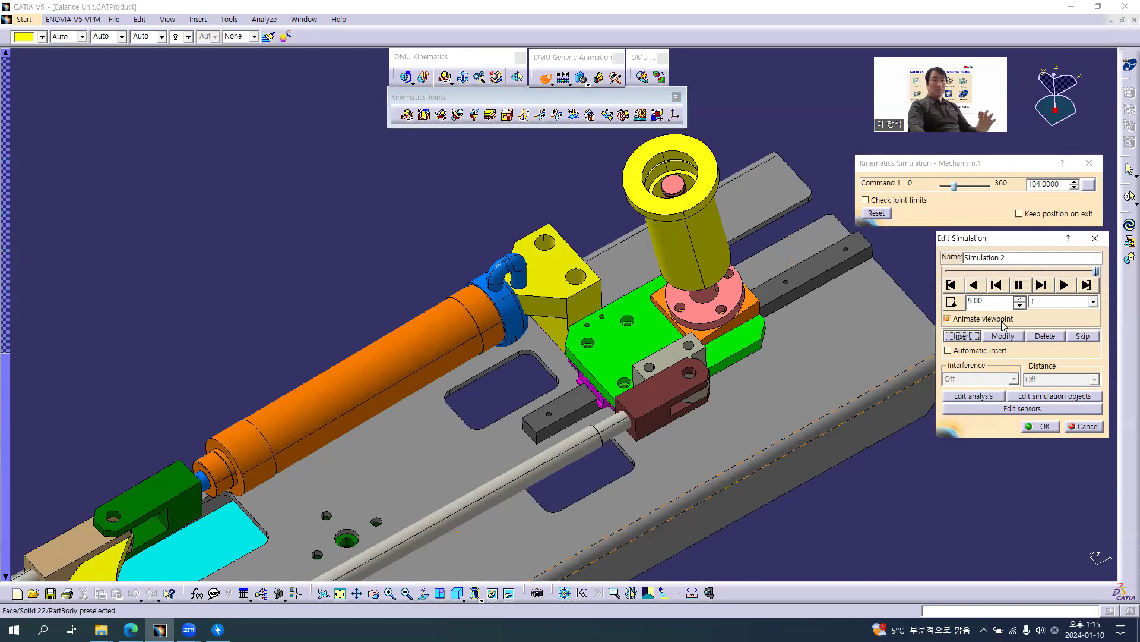
# Step: Return Simulation.2 to its start, switch on looped playback, and play it with an interpolation step of 0.02
pyautogui.click(952, 286)
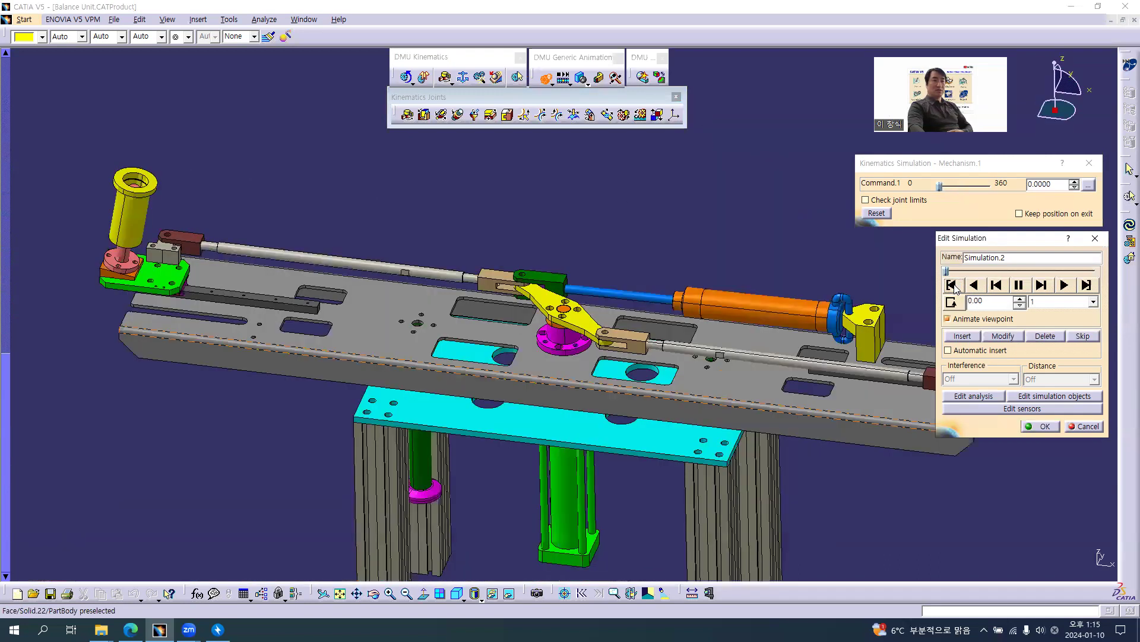
pyautogui.click(952, 301)
pyautogui.click(1063, 302)
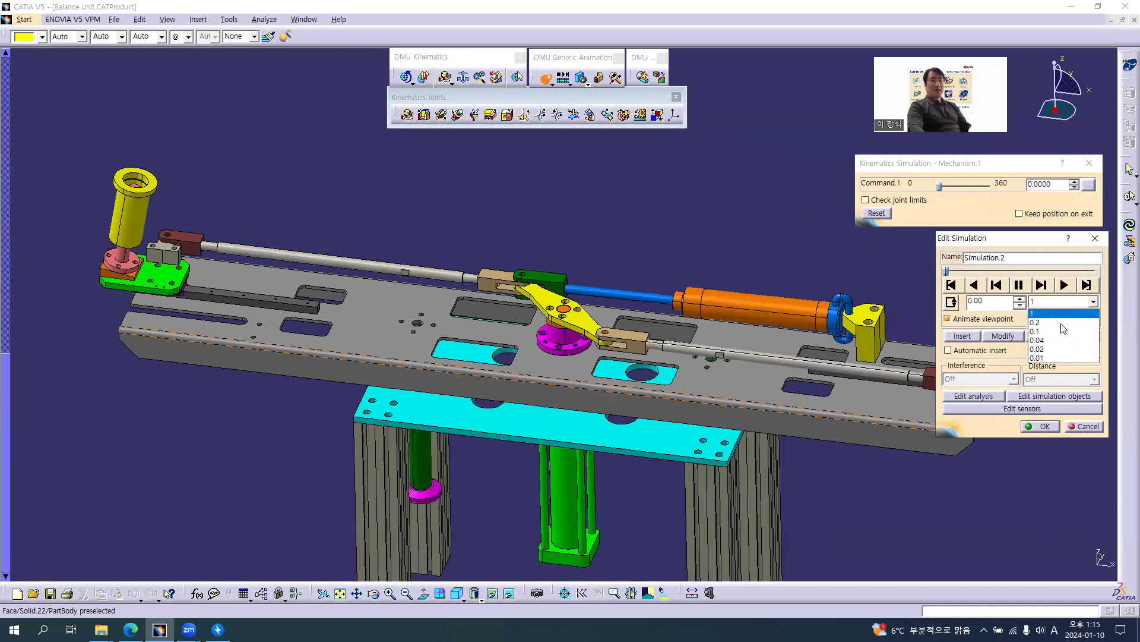
pyautogui.click(1055, 350)
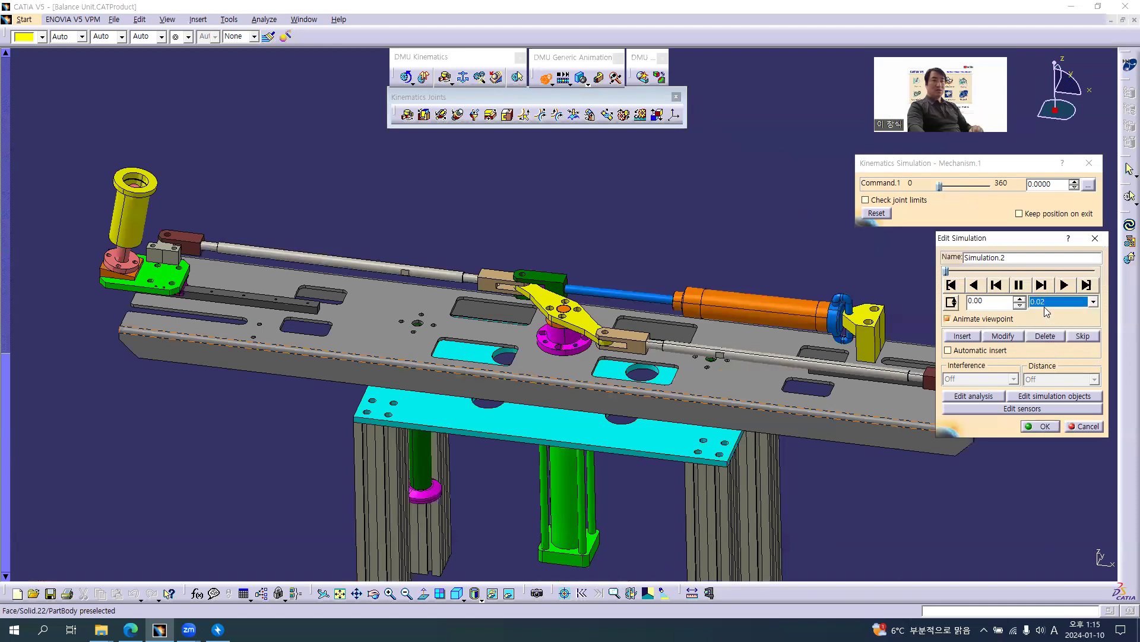
pyautogui.click(1064, 286)
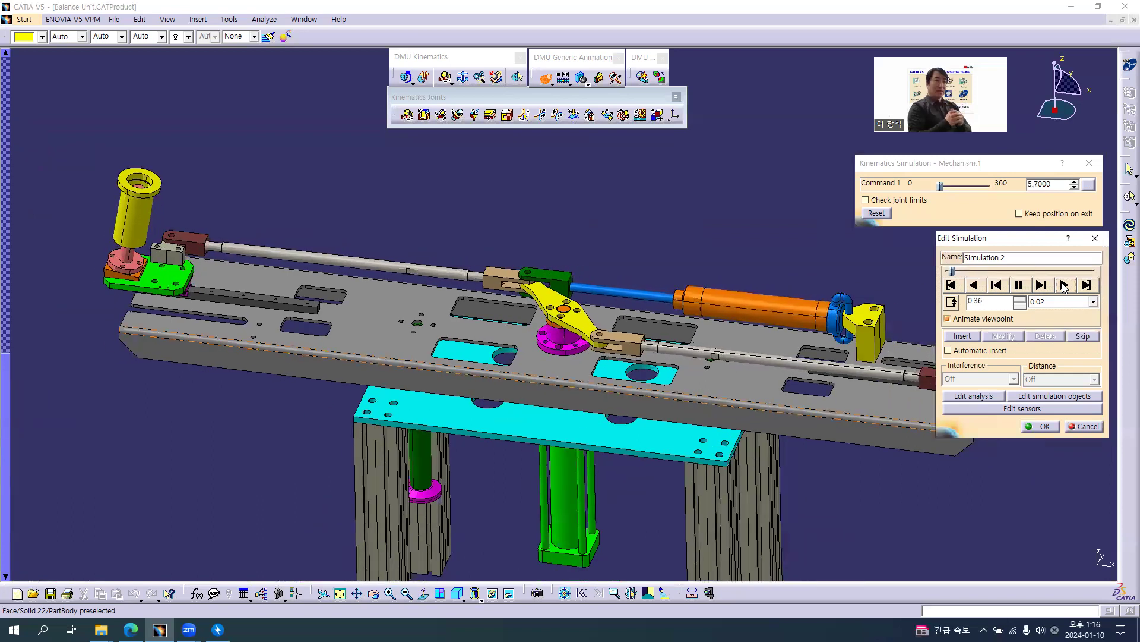
pyautogui.click(1064, 286)
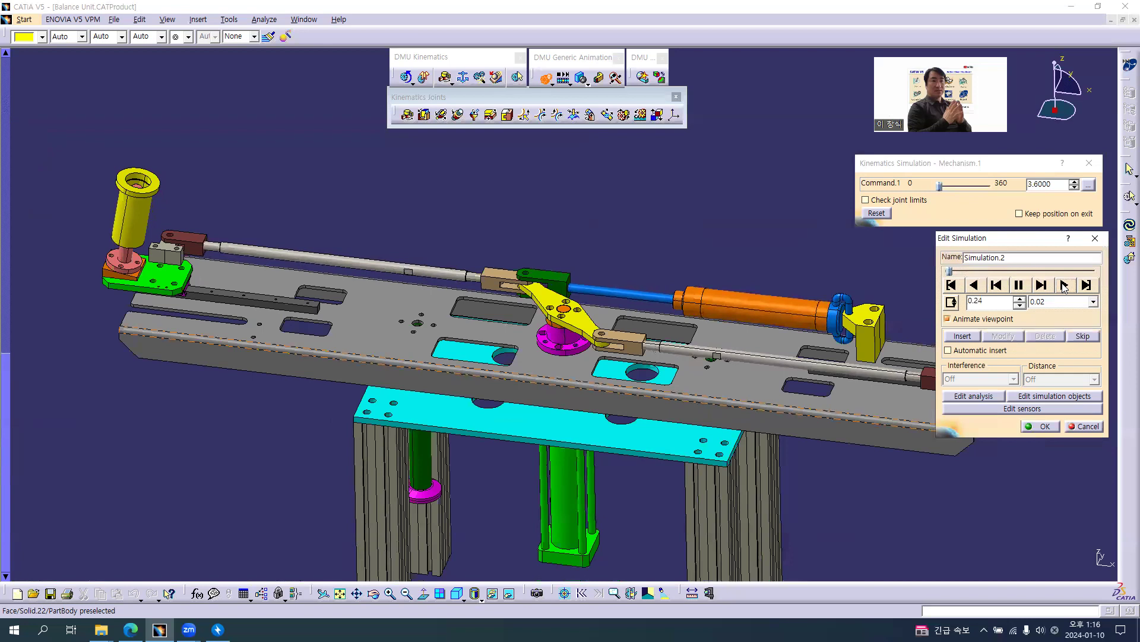
# Step: Change the playback interpolation step to 0.04, then pause the simulation and return it to the start
pyautogui.click(1064, 301)
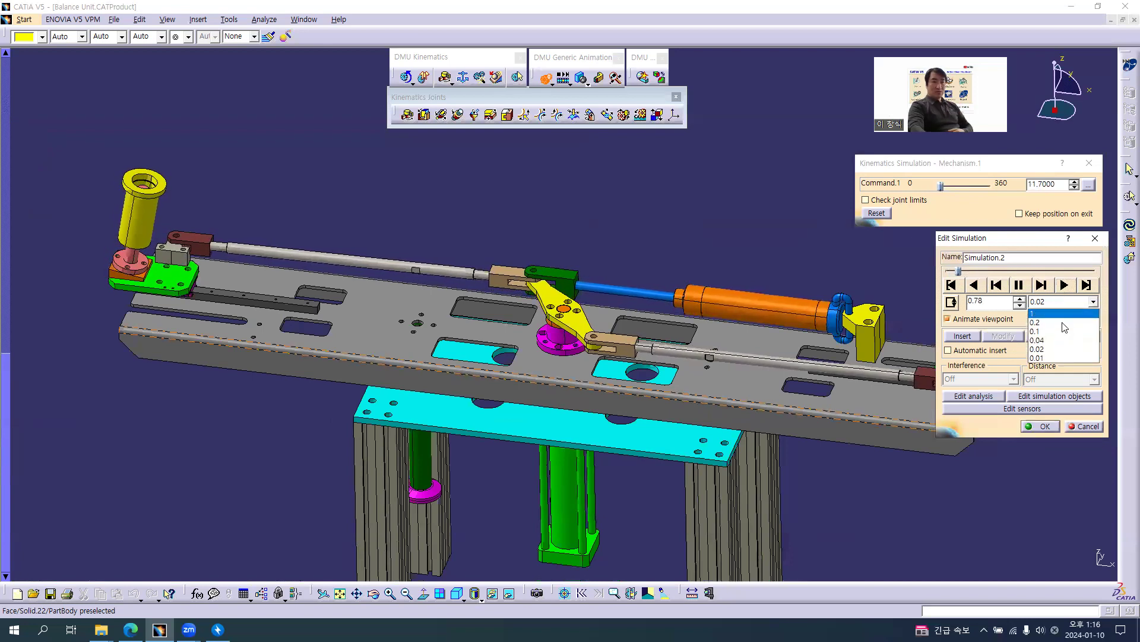
pyautogui.click(1064, 341)
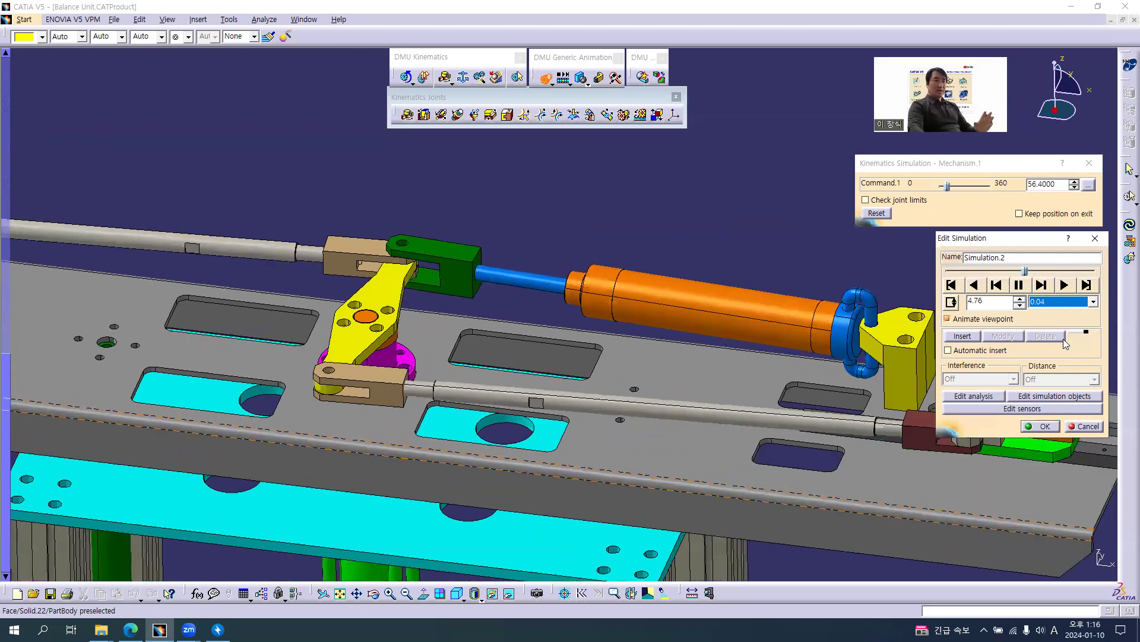
pyautogui.click(1020, 286)
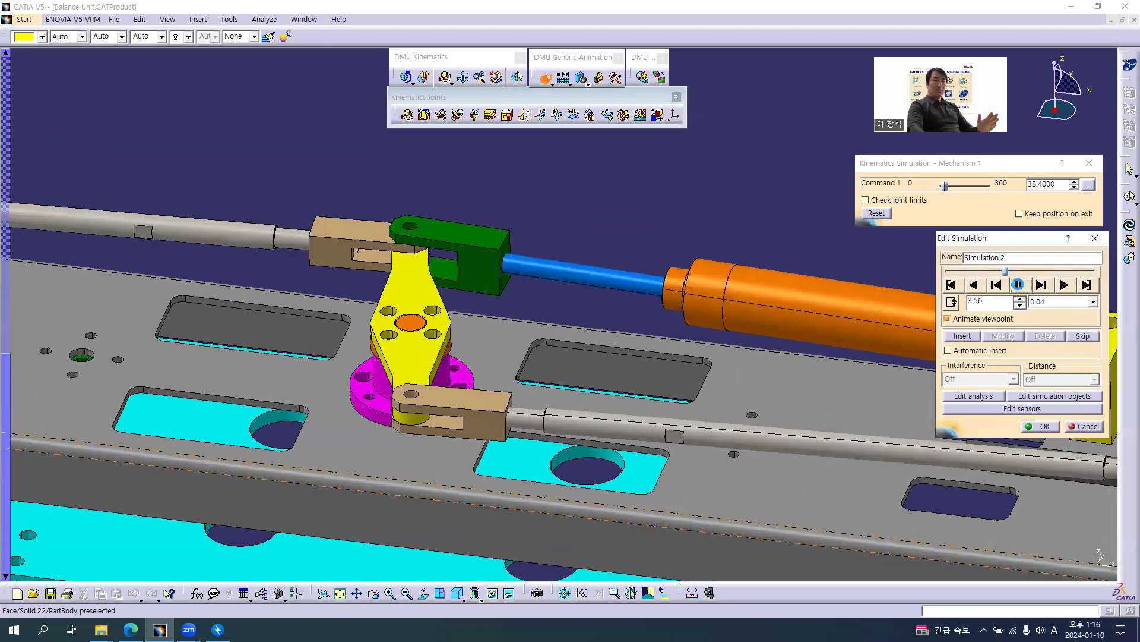
pyautogui.click(951, 286)
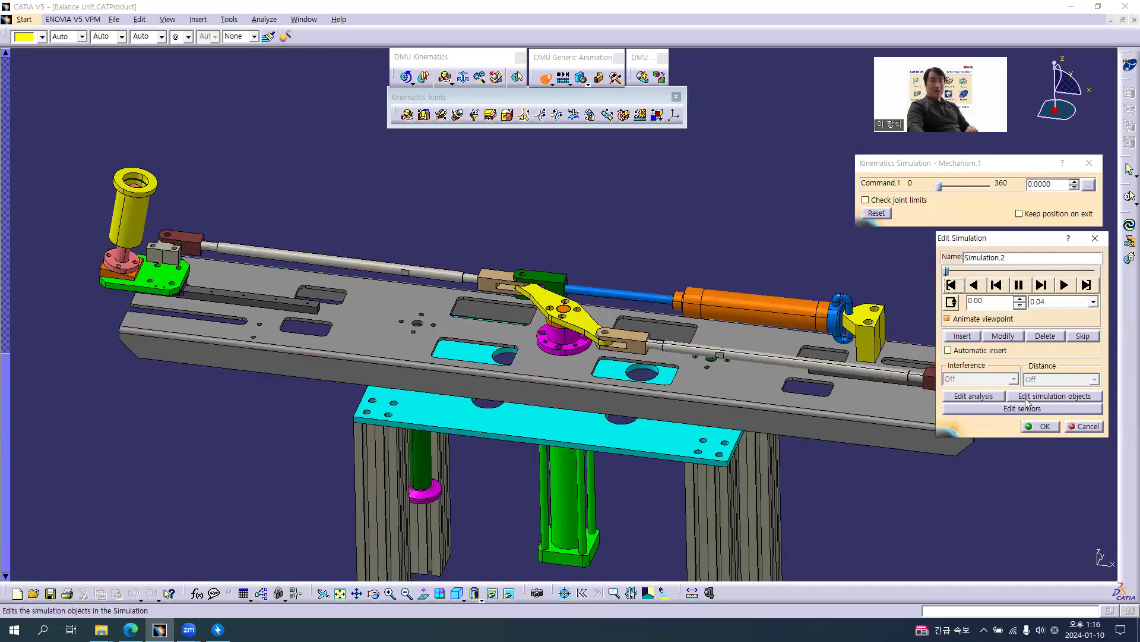
# Step: Check the list of objects included in Simulation.2 and close it
pyautogui.click(1068, 396)
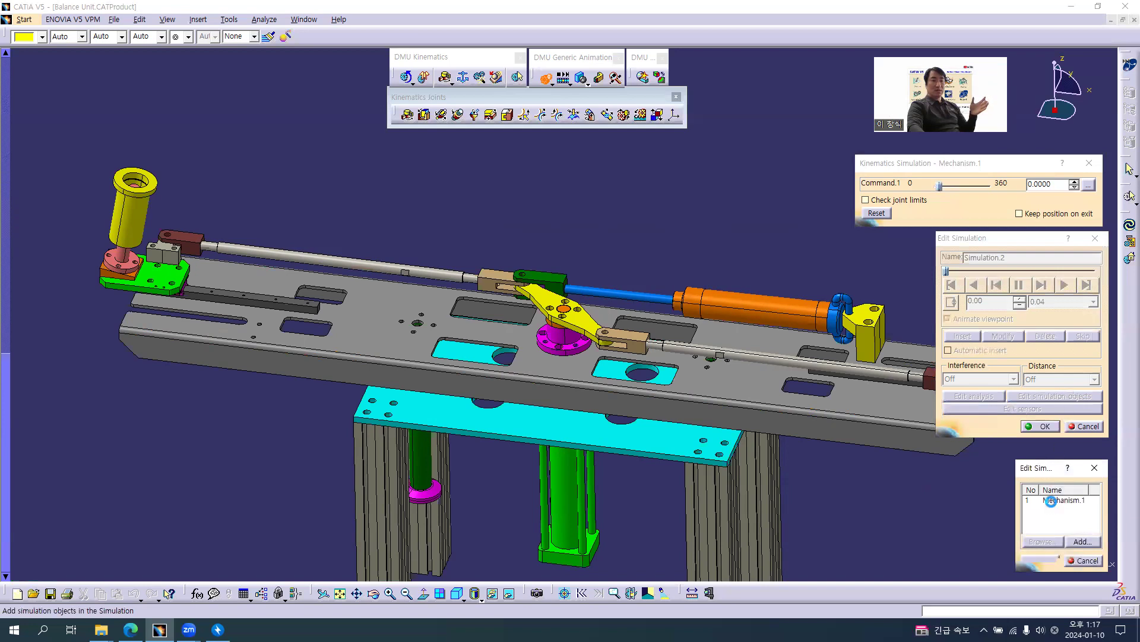
pyautogui.click(1053, 502)
pyautogui.click(1044, 561)
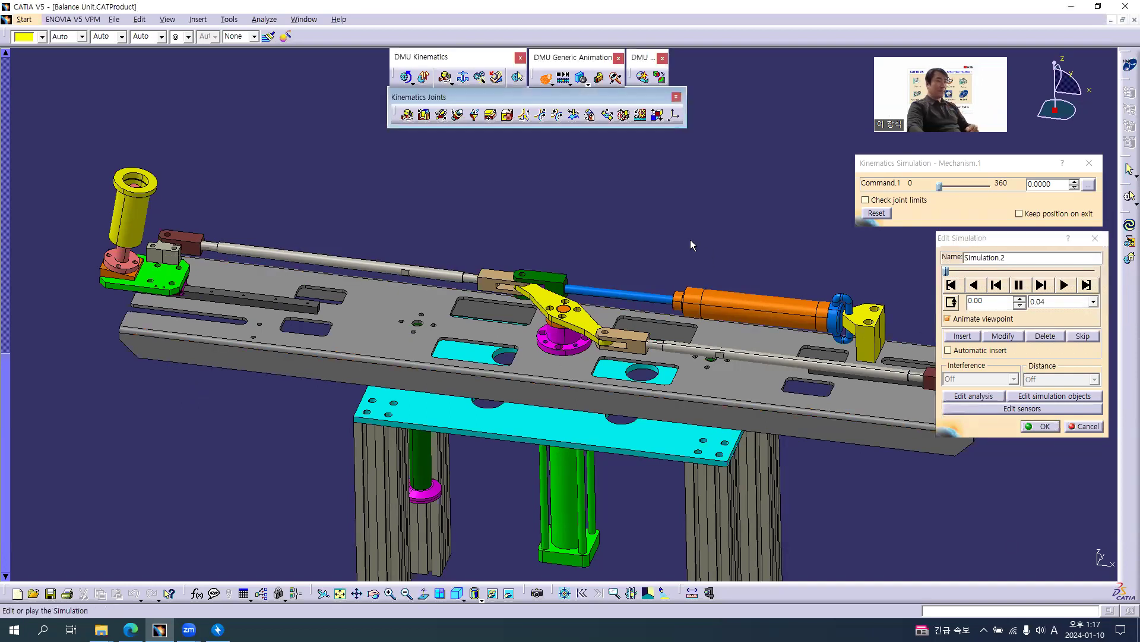
# Step: Show the specification tree and look through it from Balance Unit Assembly down to the Simulation.2 entry
pyautogui.press('F3')
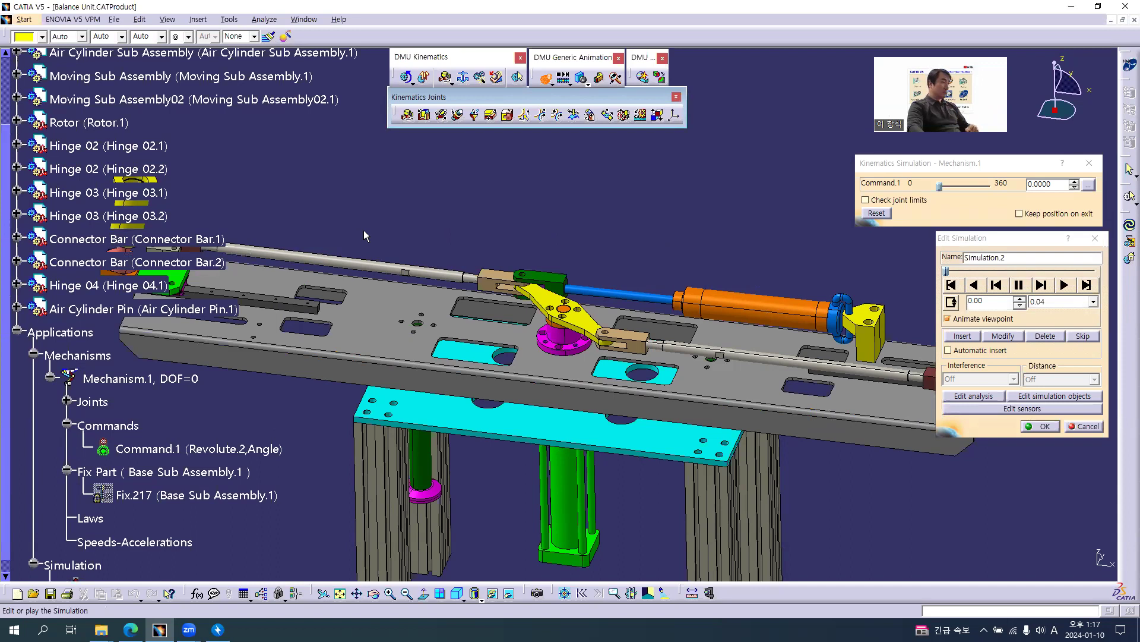
pyautogui.scroll(5, 364, 229)
pyautogui.click(95, 197)
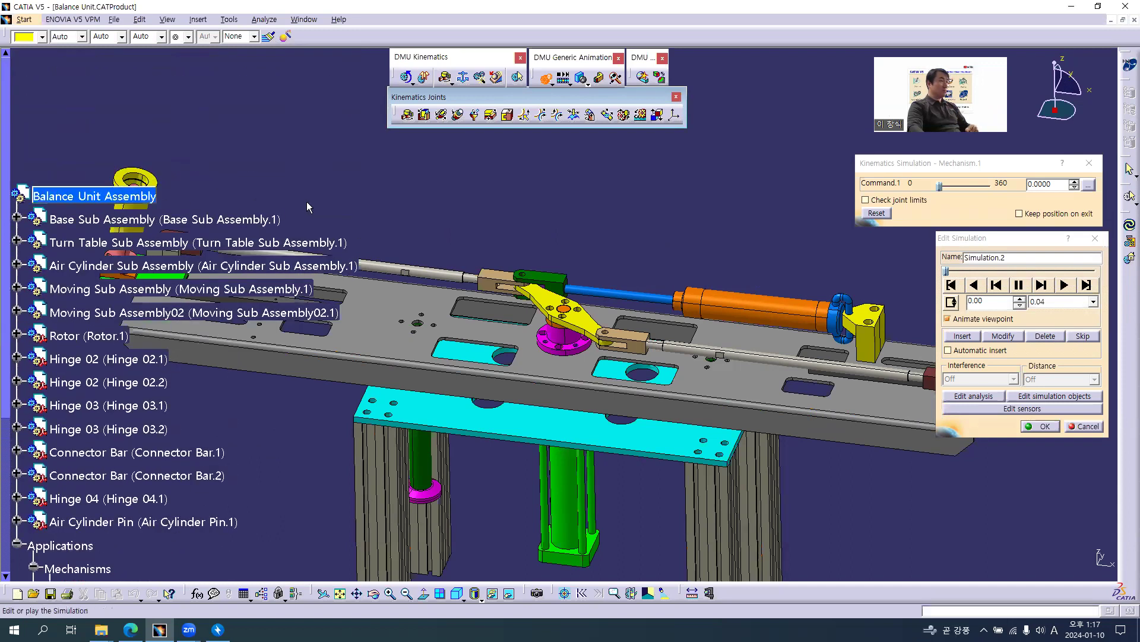
pyautogui.scroll(-5, 450, 222)
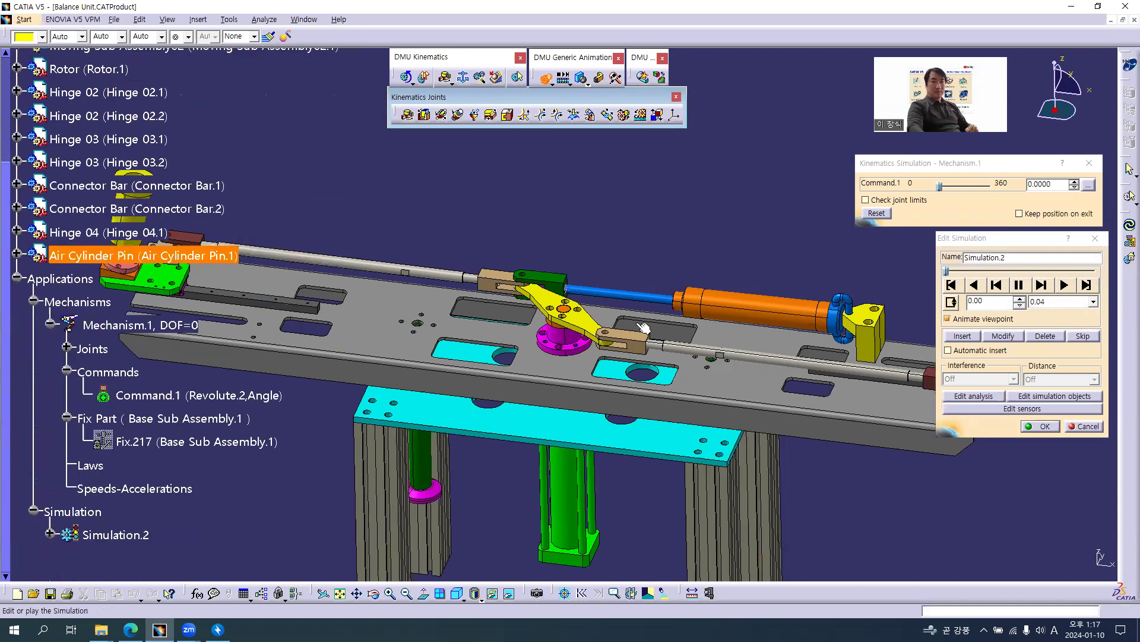
# Step: Open the mechanism analysis of Mechanism.1 and arrange its window beside a view of the whole assembly
pyautogui.click(1035, 395)
pyautogui.click(1052, 501)
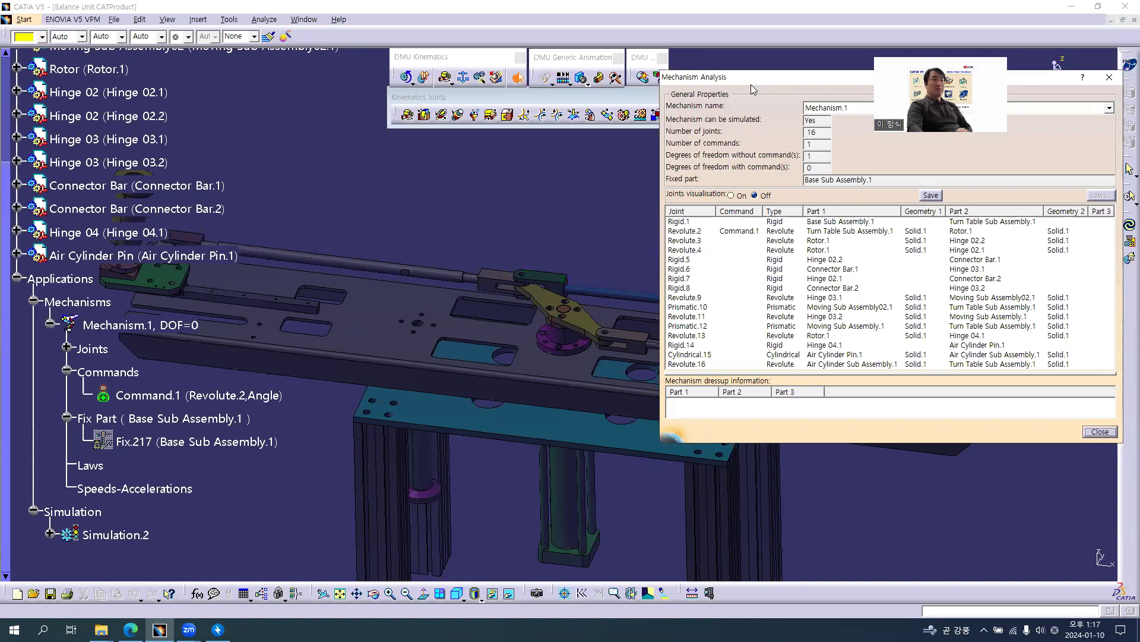
pyautogui.moveTo(751, 86); pyautogui.dragTo(997, 167)
pyautogui.moveTo(633, 188); pyautogui.dragTo(632, 198, button='middle')
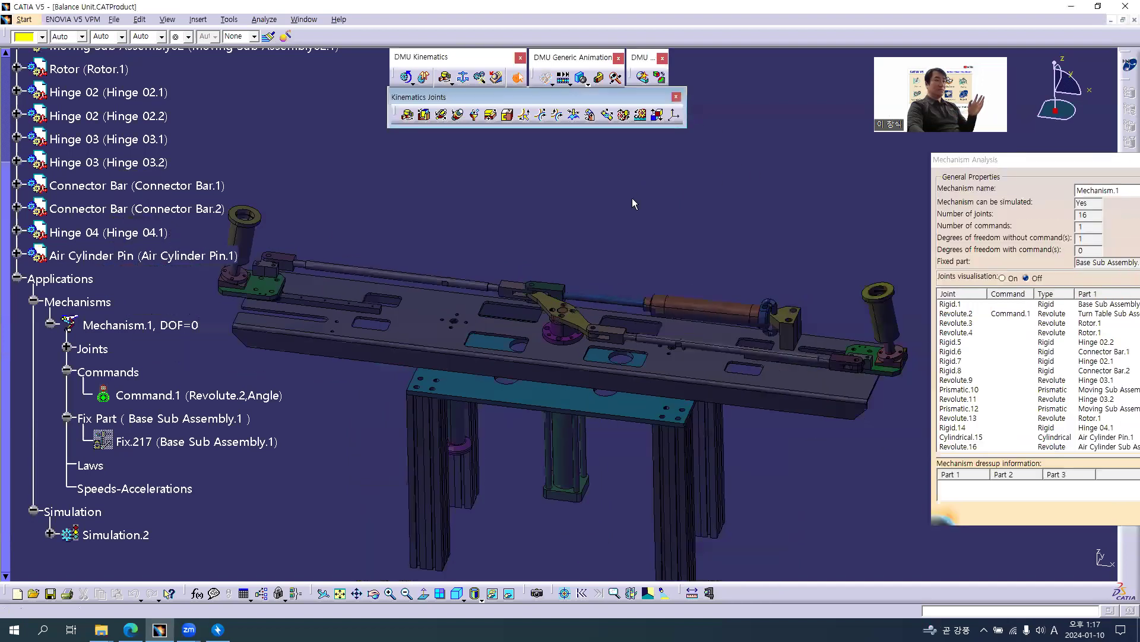
pyautogui.scroll(-7, 632, 198)
pyautogui.moveTo(746, 190); pyautogui.dragTo(696, 116, button='middle')
pyautogui.moveTo(1000, 161); pyautogui.dragTo(908, 153)
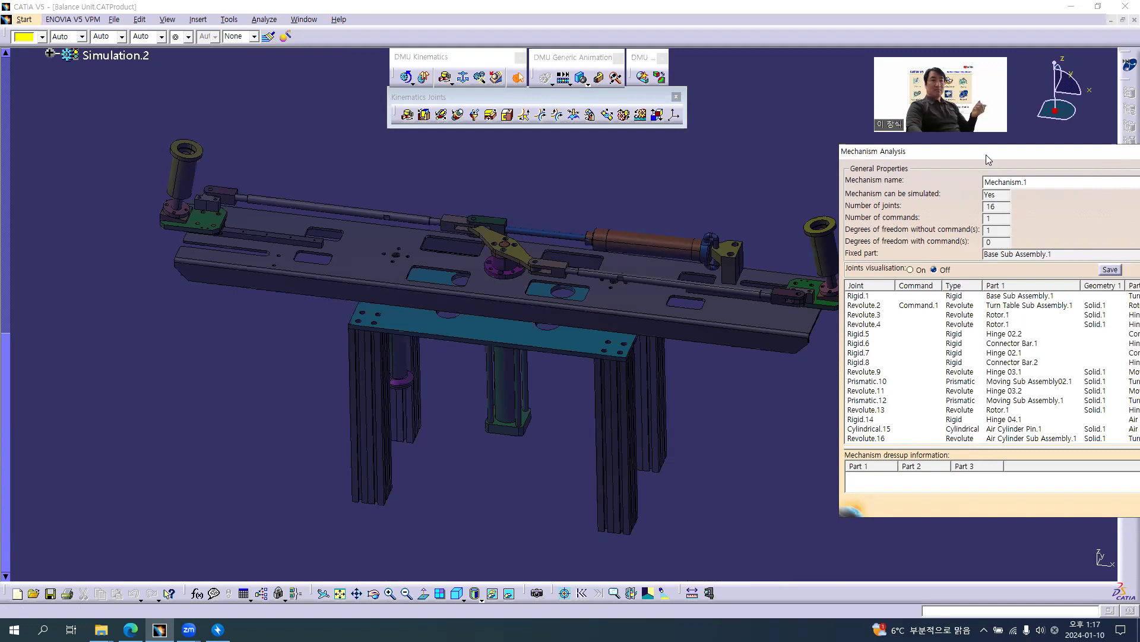
pyautogui.moveTo(983, 157); pyautogui.dragTo(959, 106)
# Step: Examine the parts connected by joints Rigid.1 and Revolute.2 in the mechanism analysis
pyautogui.click(847, 245)
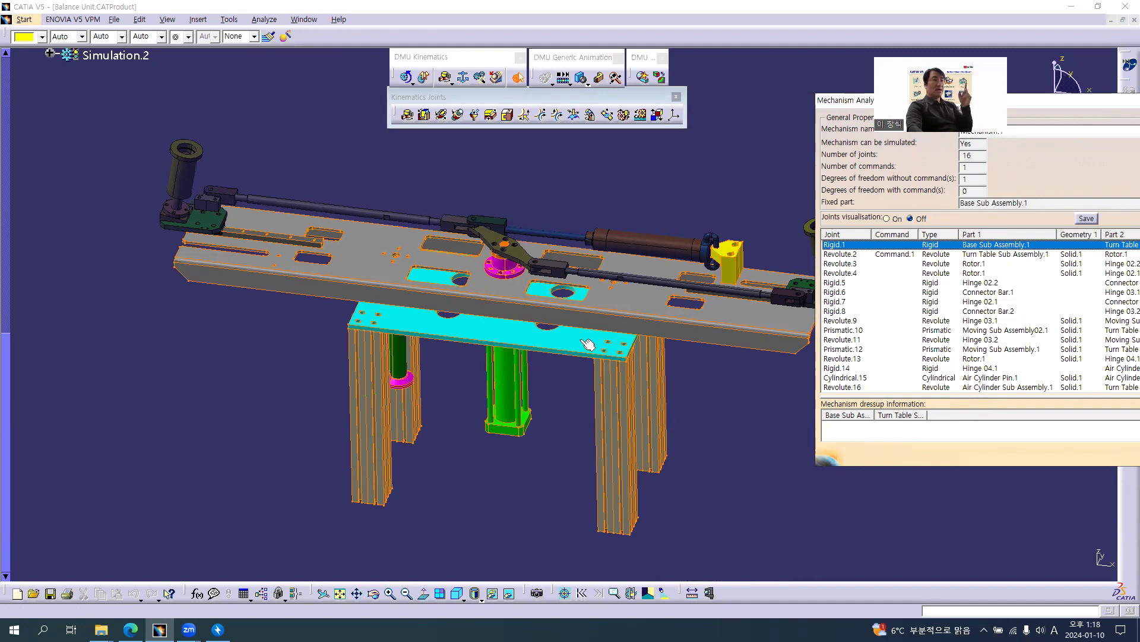
pyautogui.moveTo(480, 267); pyautogui.dragTo(396, 259, button='middle')
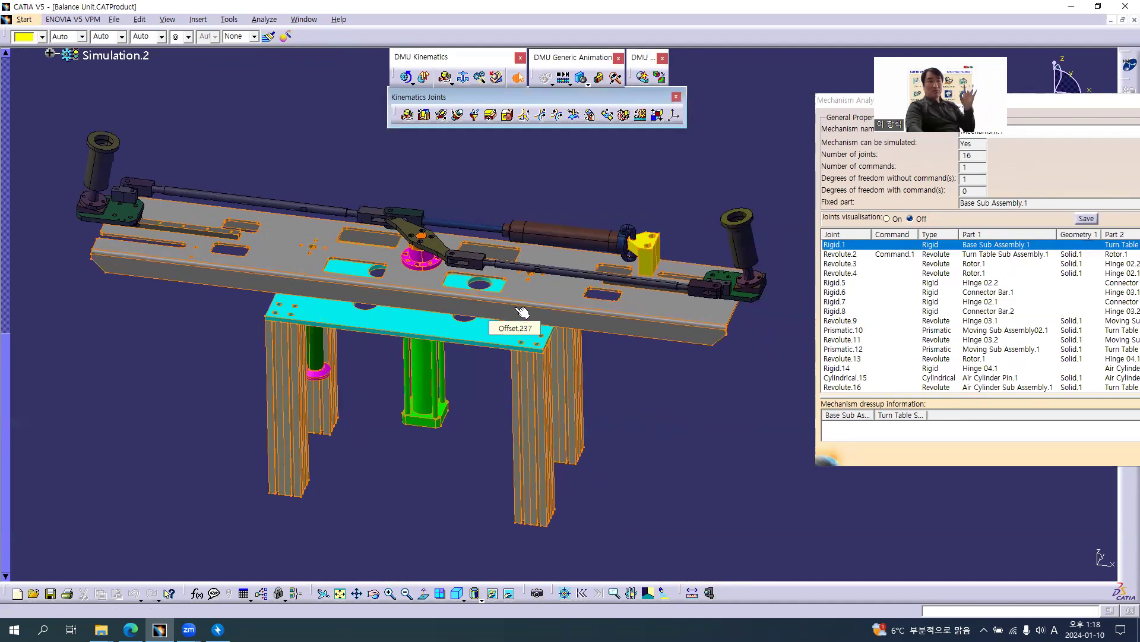
pyautogui.click(845, 255)
pyautogui.click(845, 256)
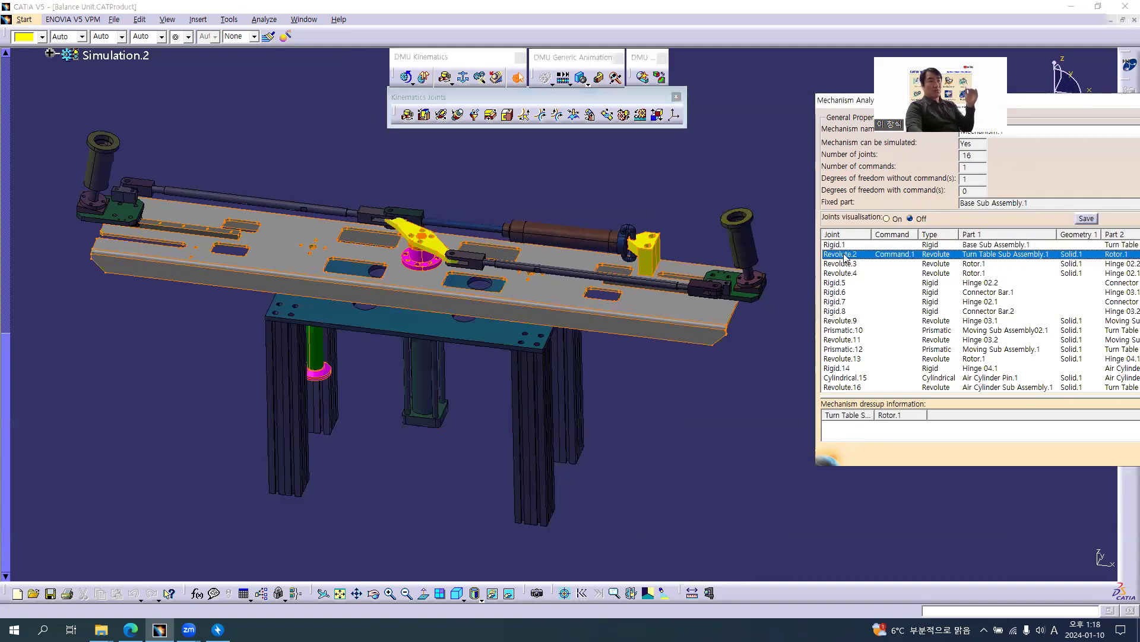
pyautogui.moveTo(629, 419); pyautogui.dragTo(648, 384, button='middle')
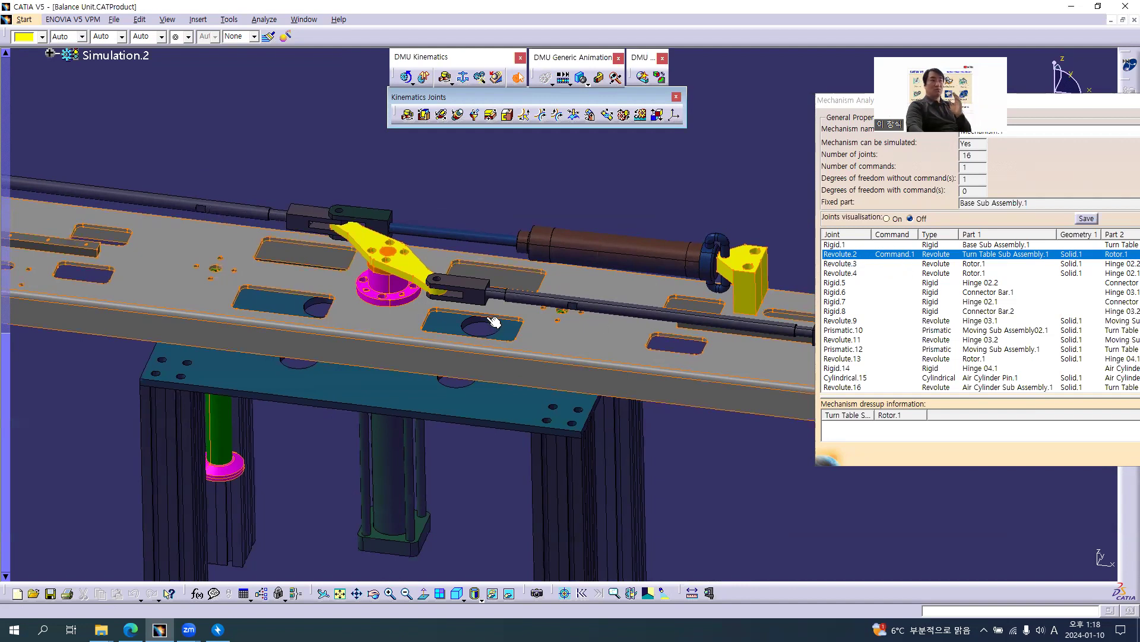
# Step: Examine the rotor, hinge and connector bar parts linked by joints Revolute.3 through Rigid.8, one joint at a time
pyautogui.click(839, 264)
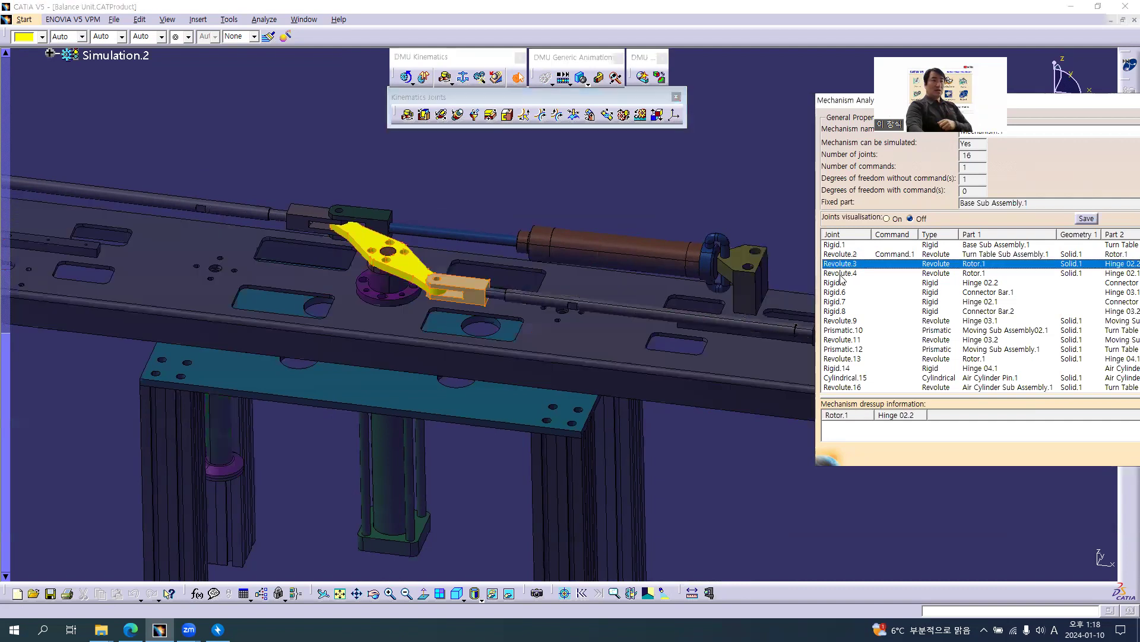
pyautogui.click(841, 275)
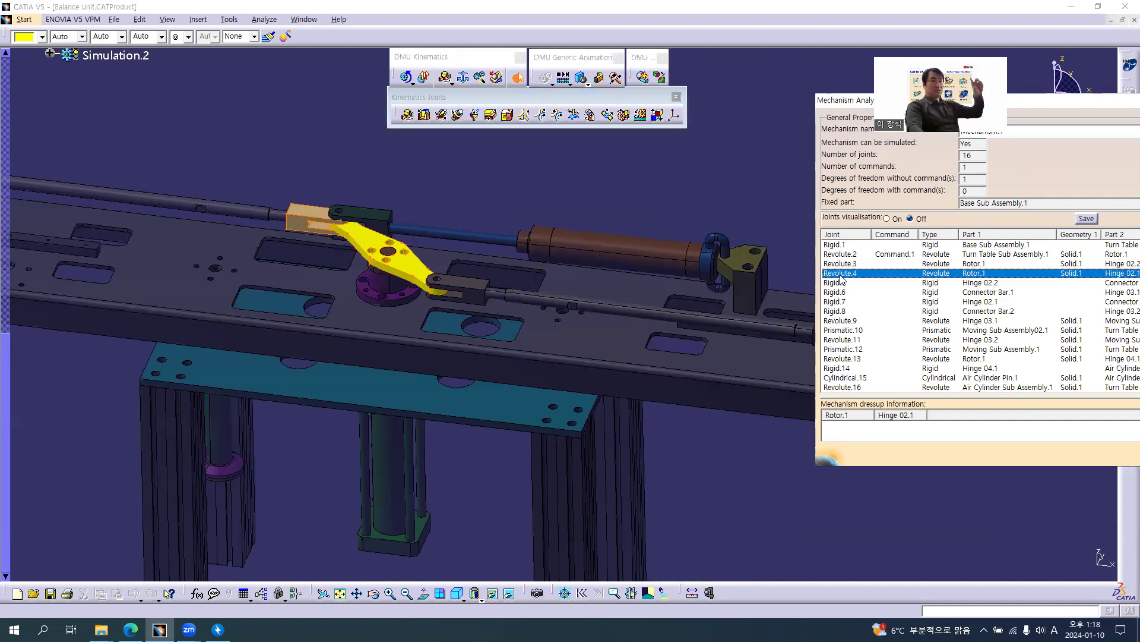
pyautogui.click(841, 284)
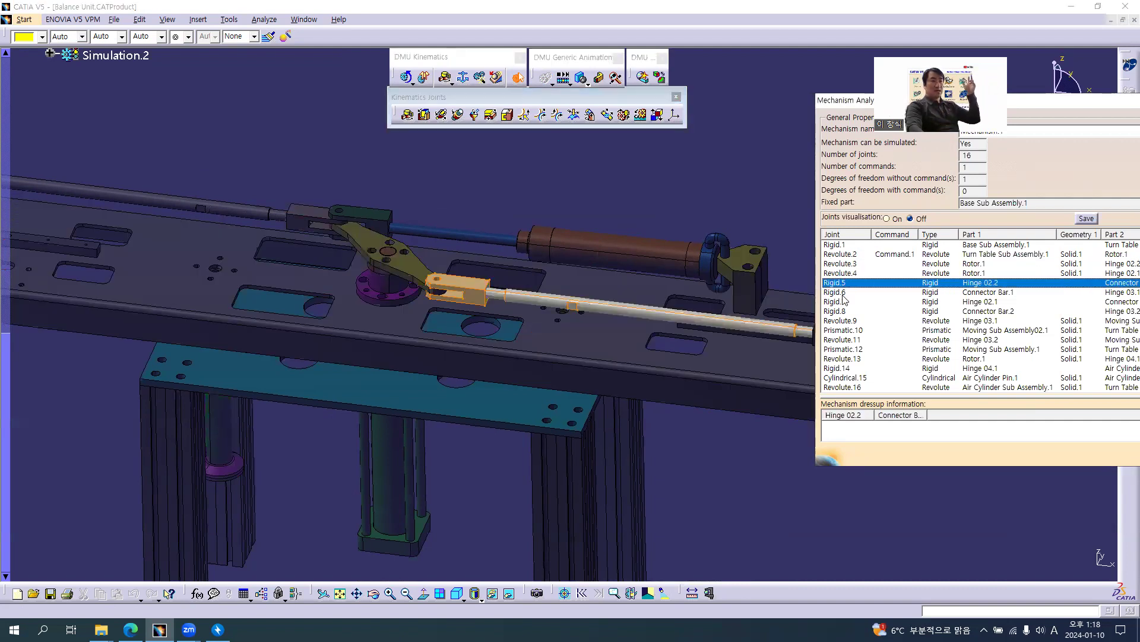
pyautogui.click(841, 292)
pyautogui.click(841, 302)
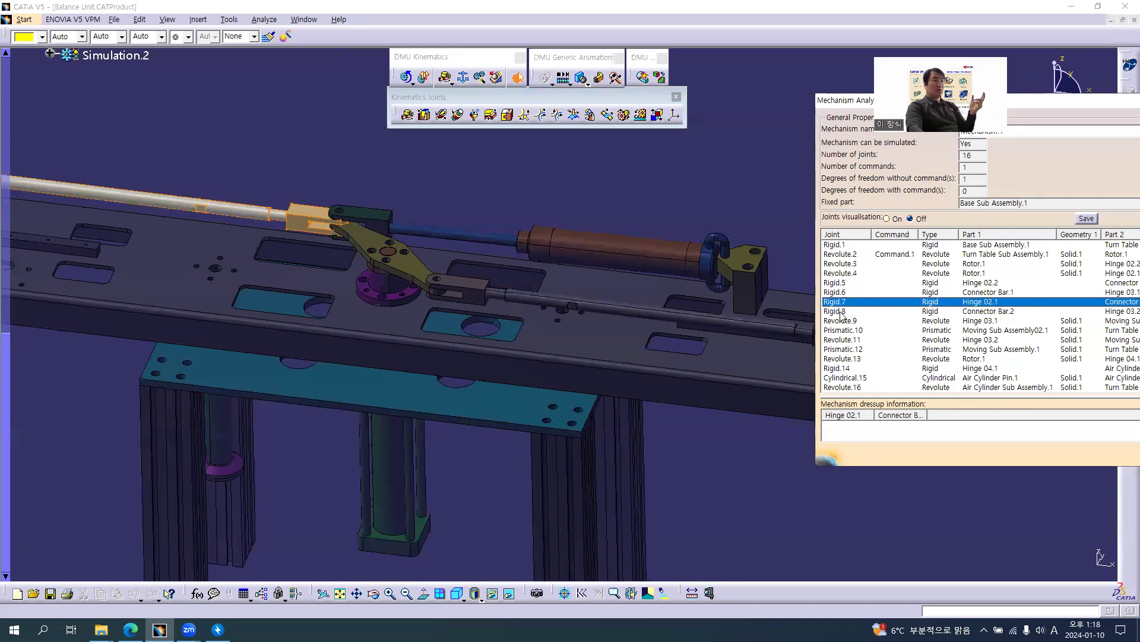
pyautogui.click(841, 311)
# Step: Examine the parts linked by joints Revolute.9 and Prismatic.10 in a view of the full assembly
pyautogui.click(841, 321)
pyautogui.click(842, 330)
pyautogui.keyDown('ctrl'); pyautogui.moveTo(635, 367); pyautogui.dragTo(621, 393, button='middle'); pyautogui.keyUp('ctrl')
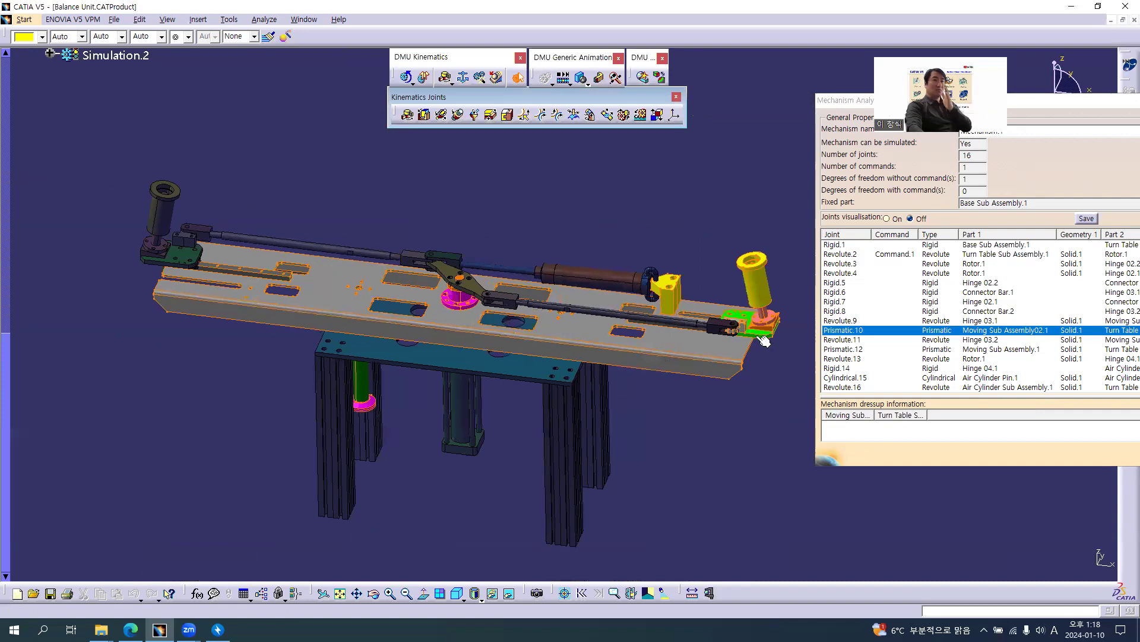
# Step: Examine the parts linked by joints Revolute.11 through Revolute.16, and close the mechanism analysis and the simulation object list
pyautogui.click(844, 340)
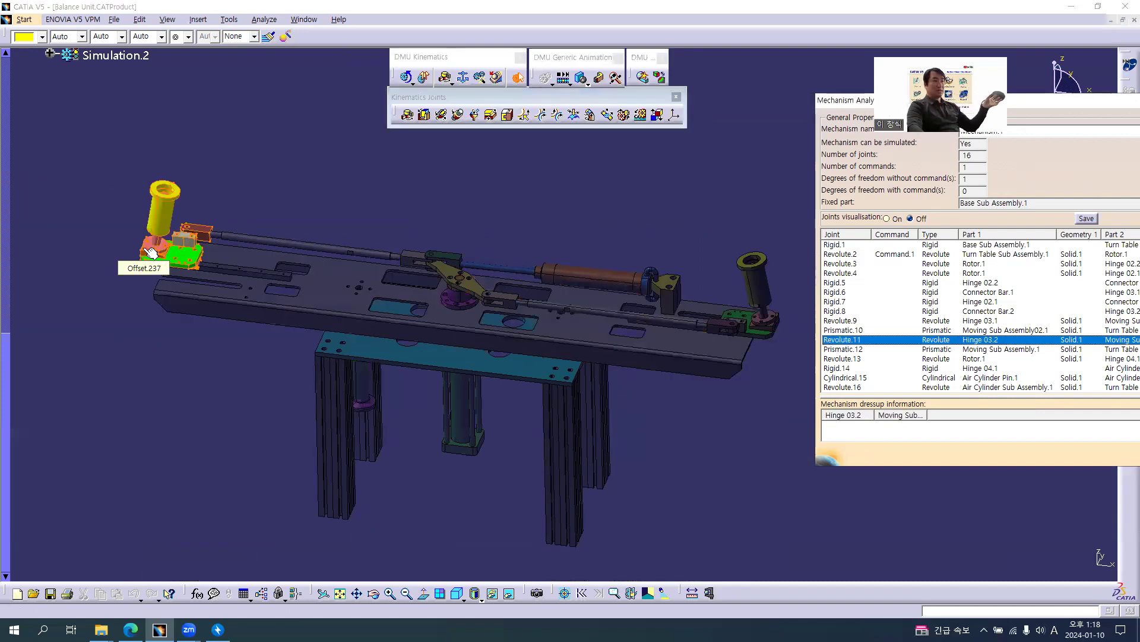
pyautogui.click(835, 350)
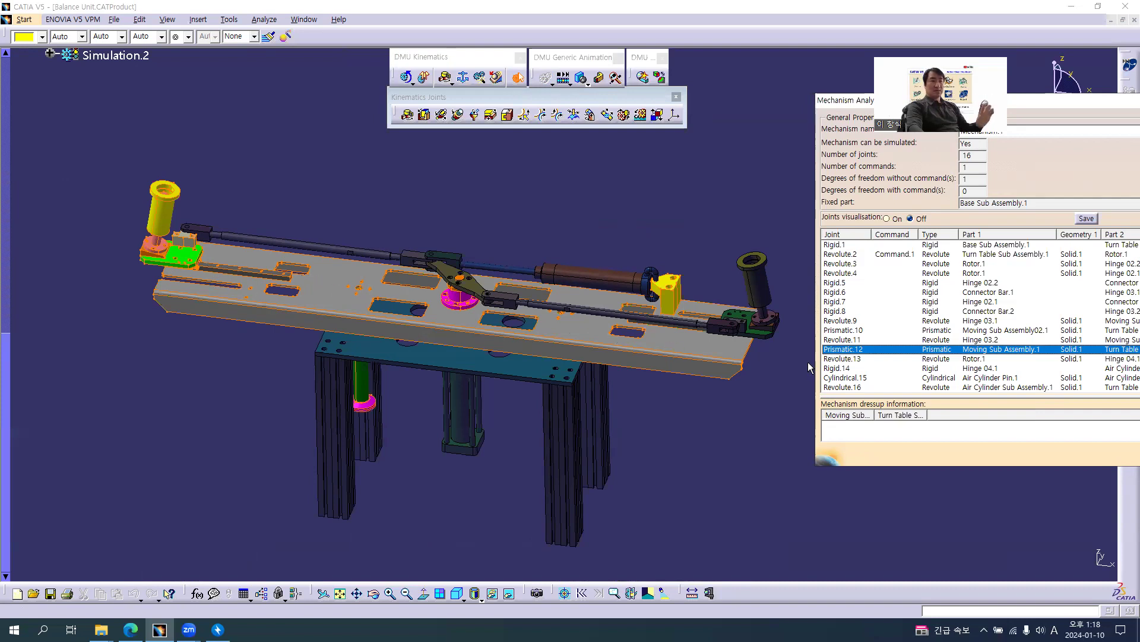
pyautogui.click(840, 359)
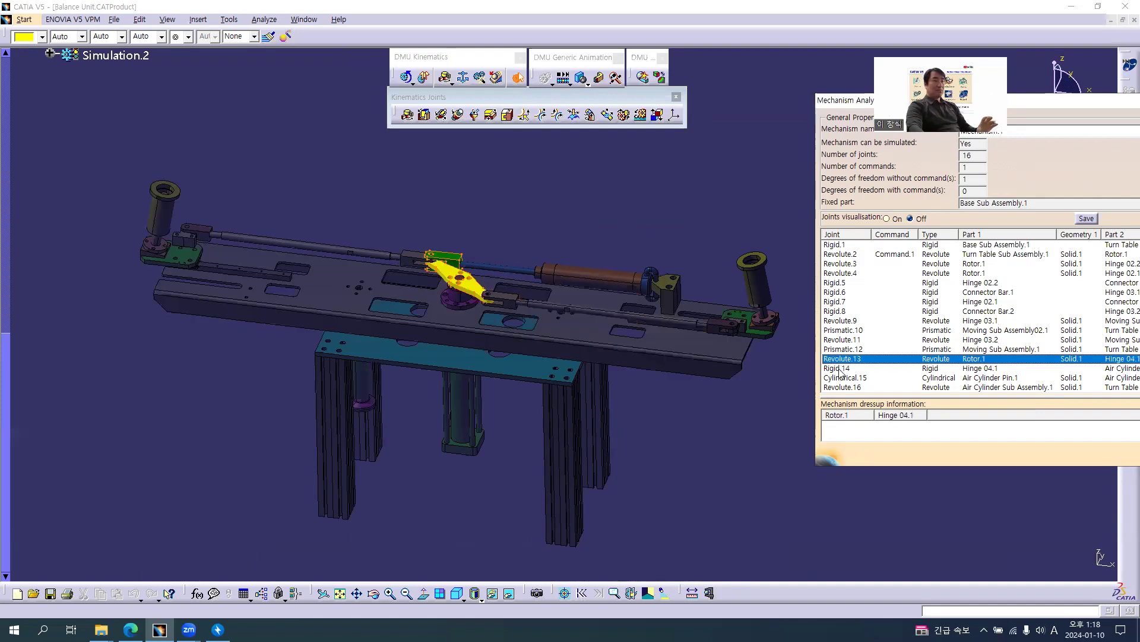
pyautogui.click(839, 369)
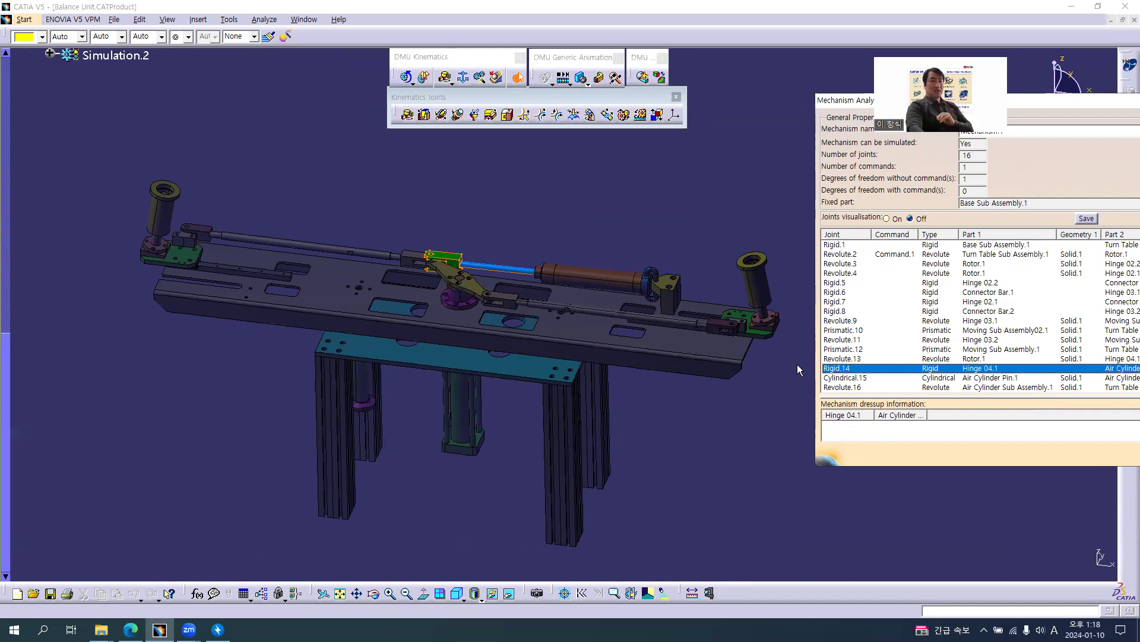
pyautogui.click(838, 378)
pyautogui.click(846, 387)
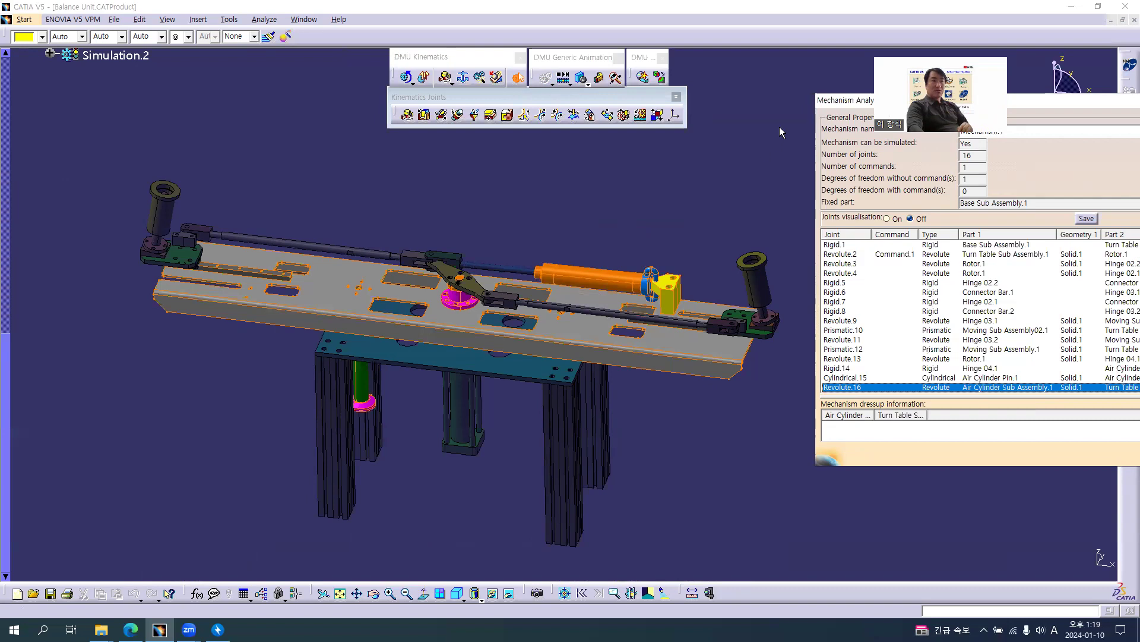
pyautogui.moveTo(830, 106); pyautogui.dragTo(656, 175)
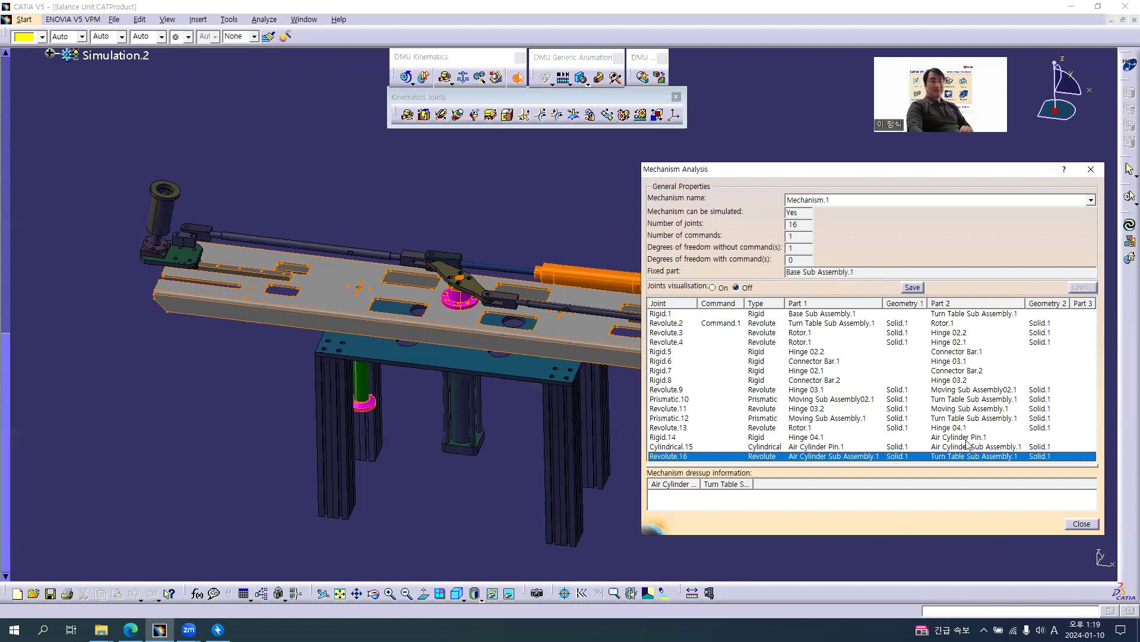
pyautogui.click(1080, 523)
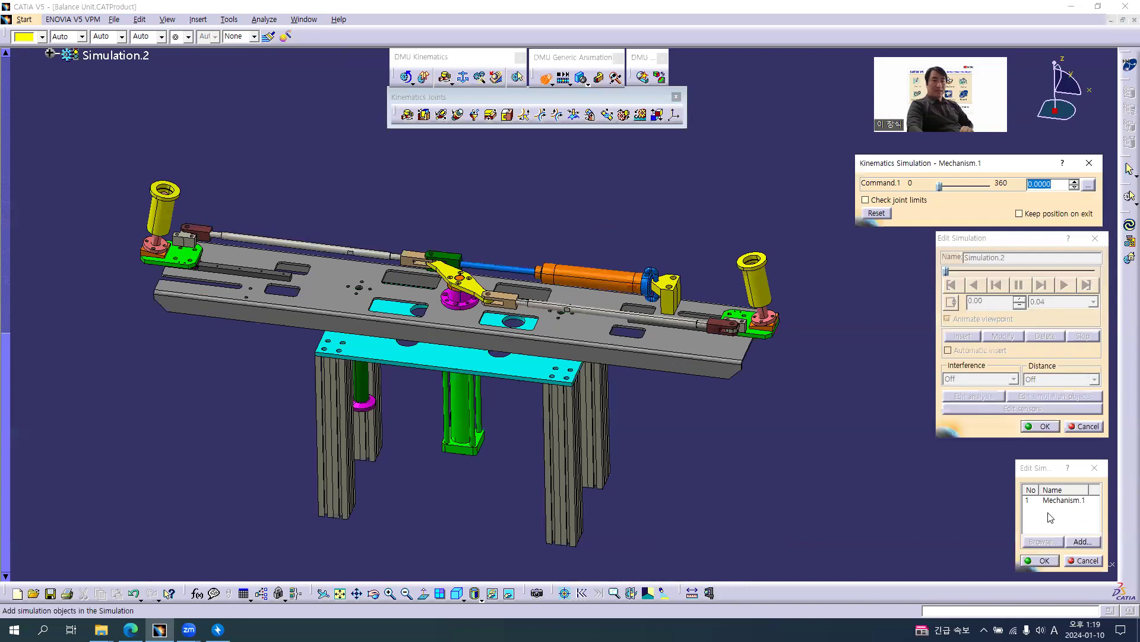
pyautogui.click(1081, 559)
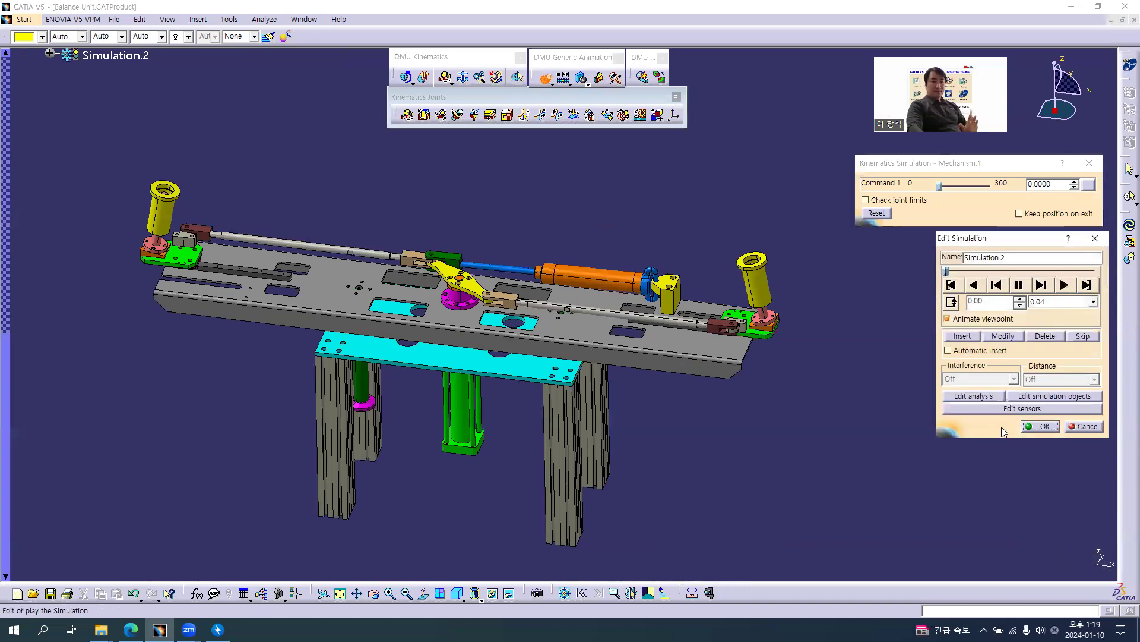
# Step: Set the Revolute.2 angle sensor of Simulation.2 to observed and display its observation values
pyautogui.click(1002, 409)
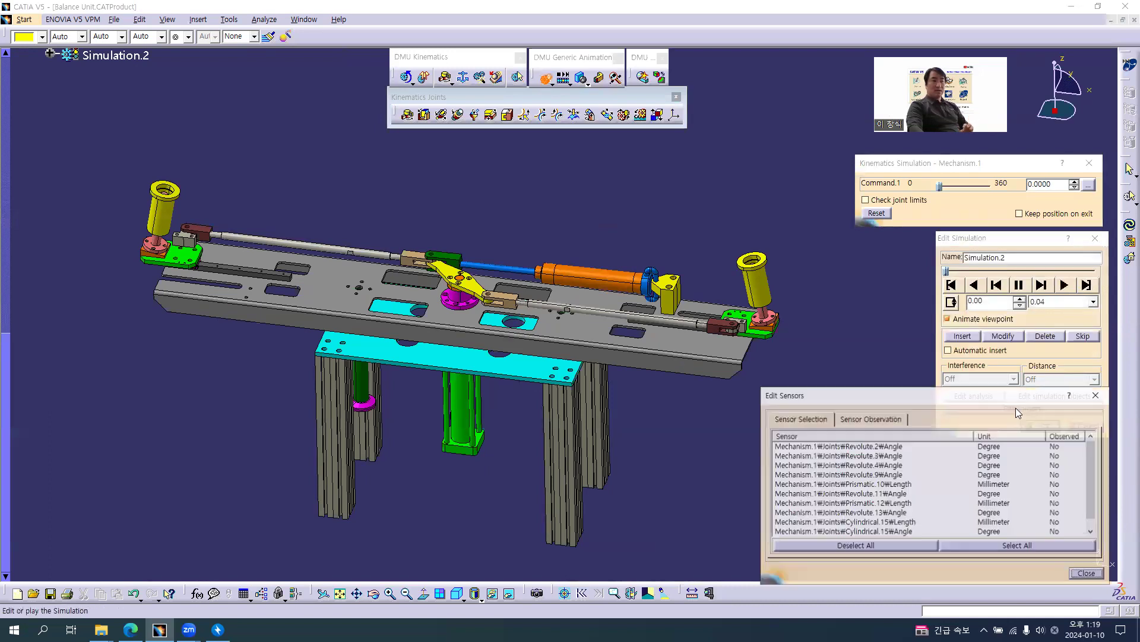
pyautogui.moveTo(896, 395); pyautogui.dragTo(698, 281)
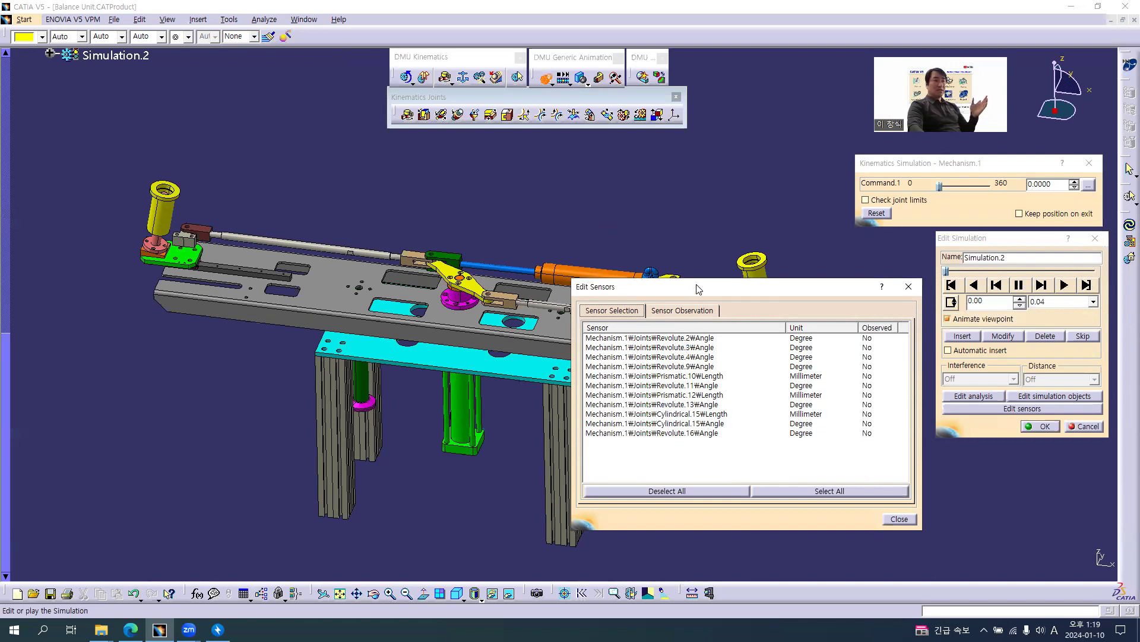
pyautogui.moveTo(699, 289); pyautogui.dragTo(700, 335)
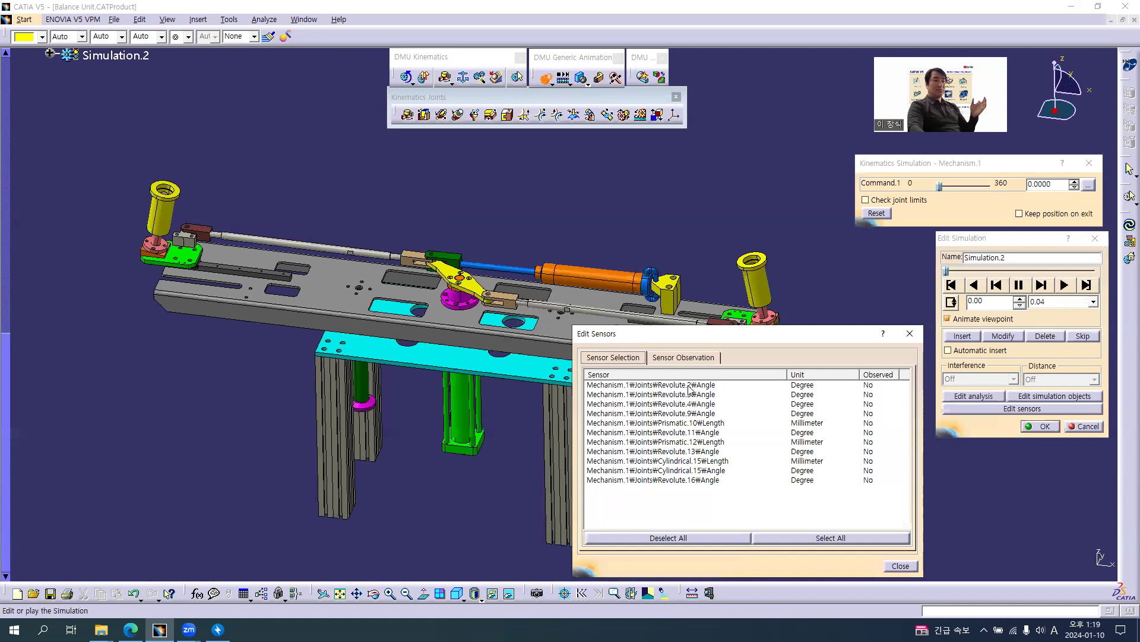
pyautogui.click(689, 386)
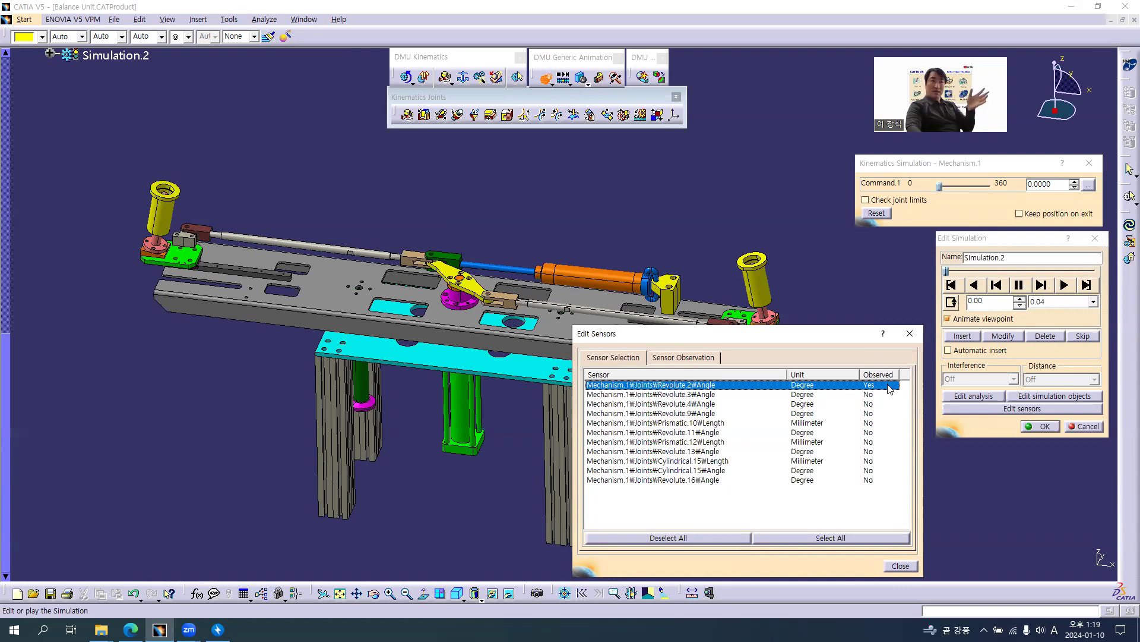
pyautogui.click(685, 358)
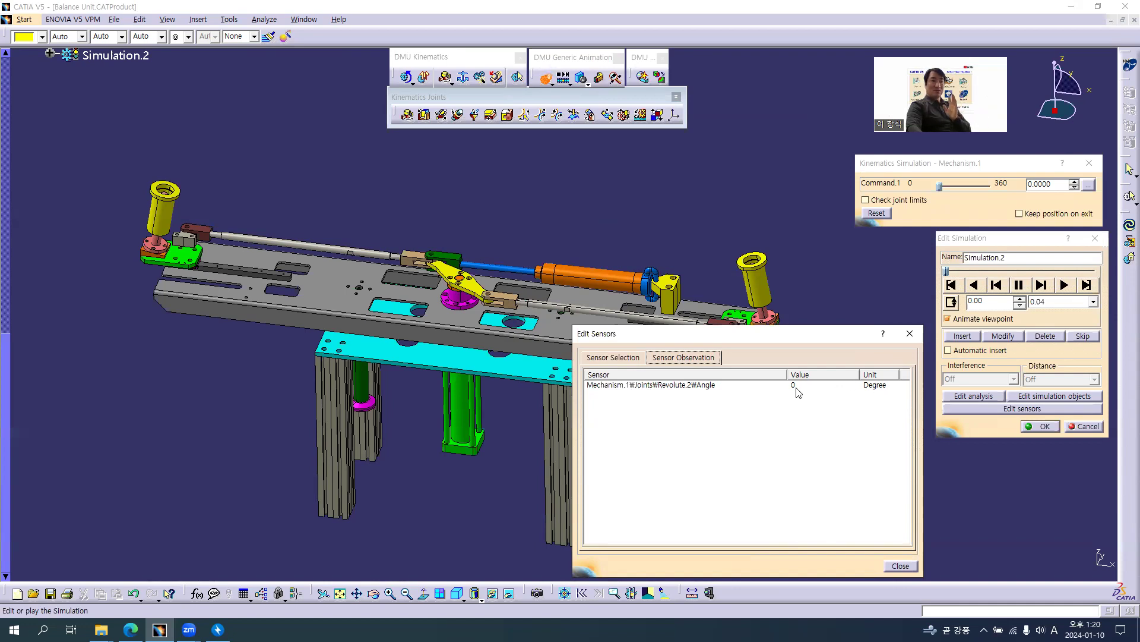
# Step: Add the Prismatic.10 and Prismatic.12 length sensors to the observed ones and display the observation values
pyautogui.click(606, 358)
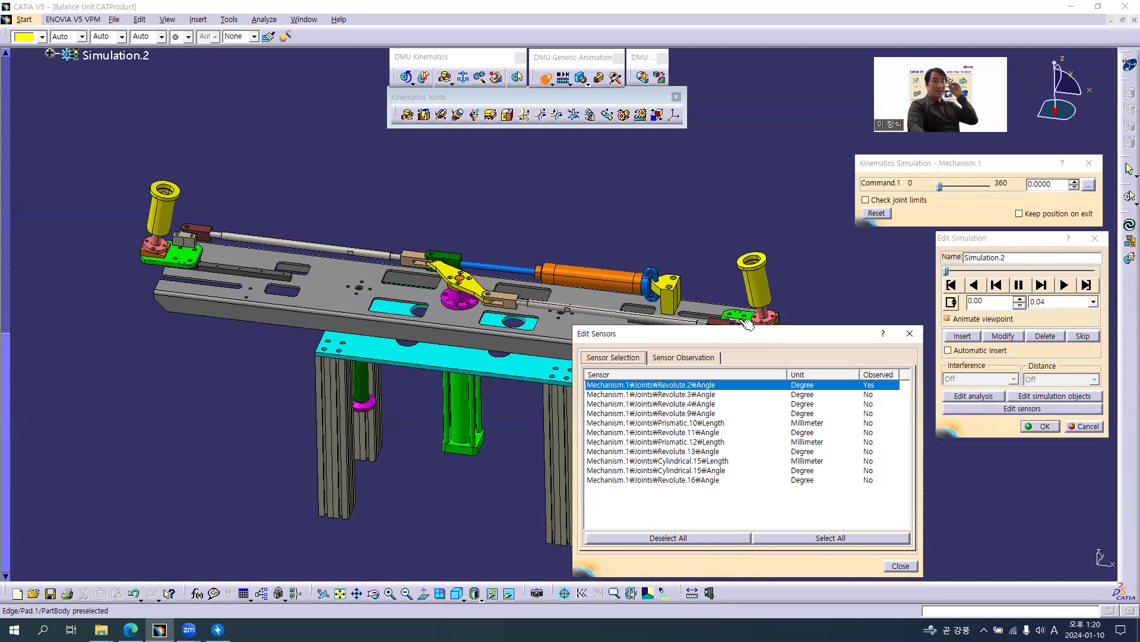
pyautogui.click(714, 422)
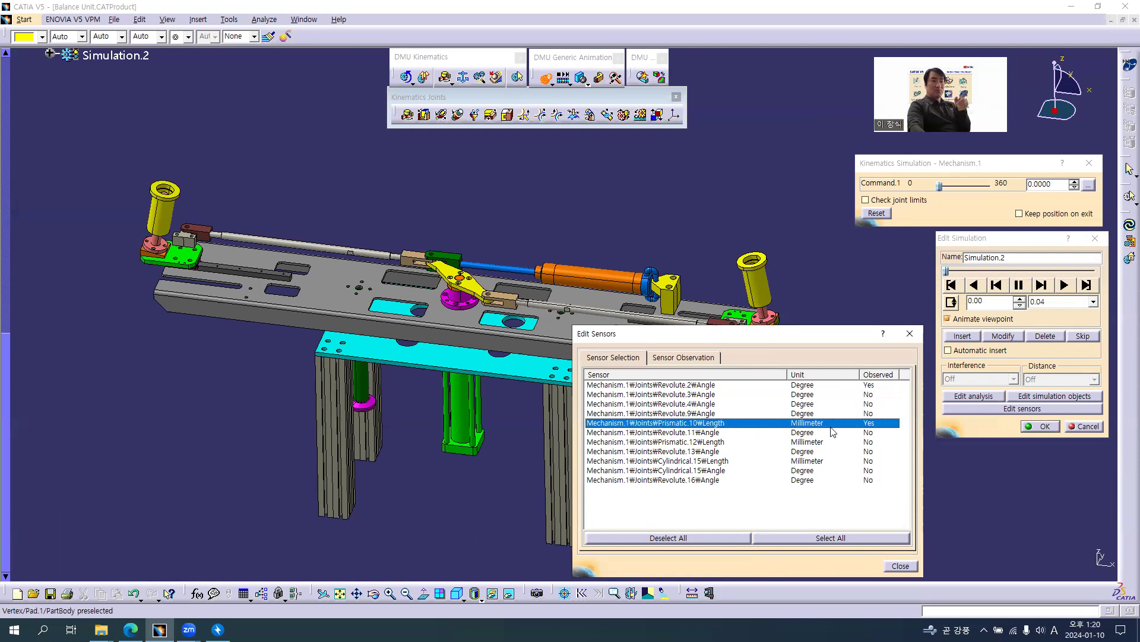
pyautogui.click(681, 443)
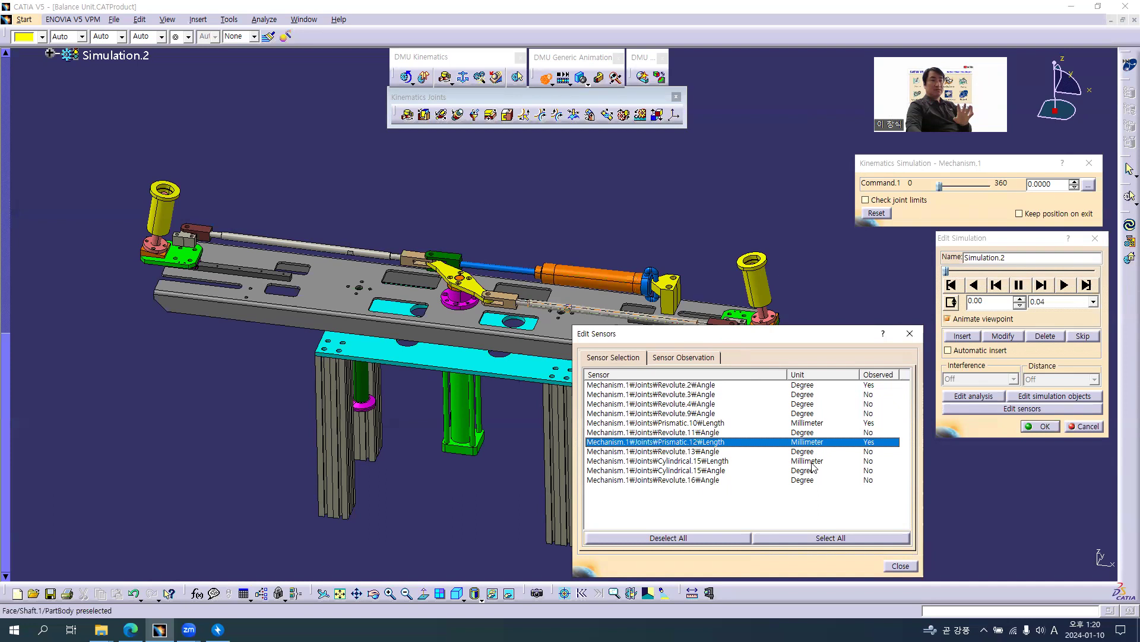
pyautogui.click(683, 358)
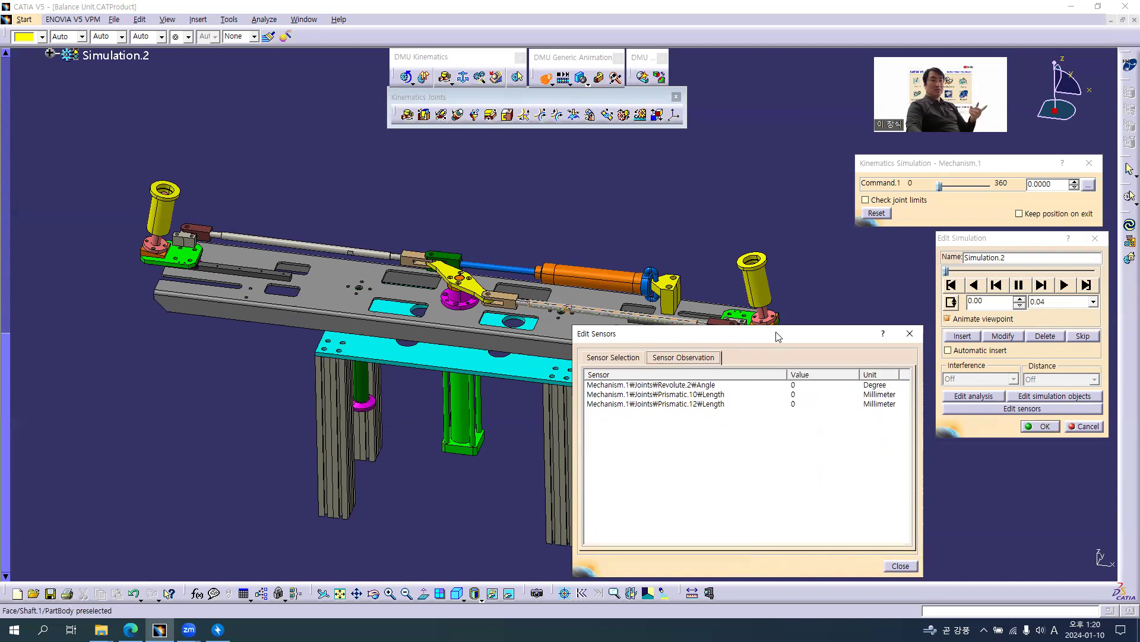
# Step: Shrink the sensor window and place it just below the simulation editor, clear of the assembly
pyautogui.moveTo(775, 337); pyautogui.dragTo(780, 367)
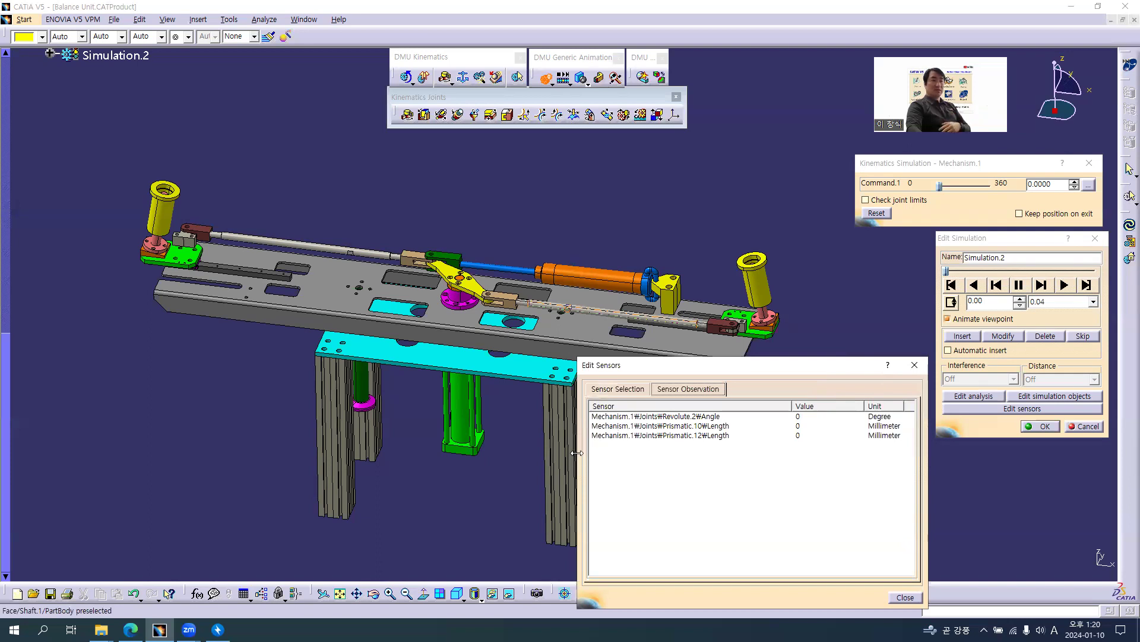
pyautogui.moveTo(577, 452); pyautogui.dragTo(591, 462)
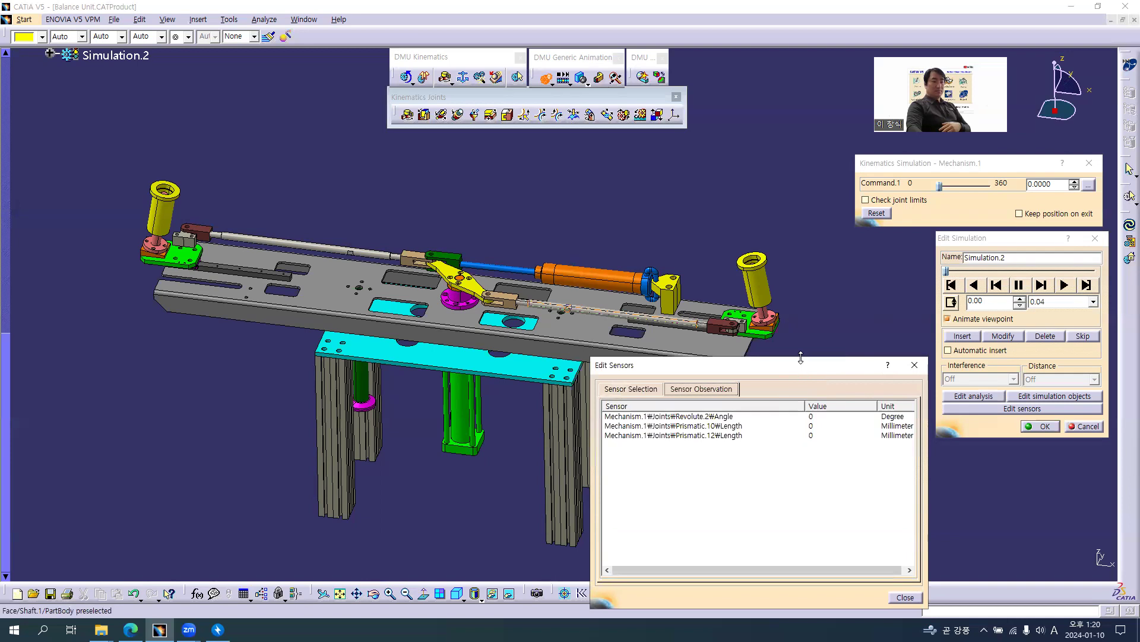
pyautogui.moveTo(800, 357); pyautogui.dragTo(794, 457)
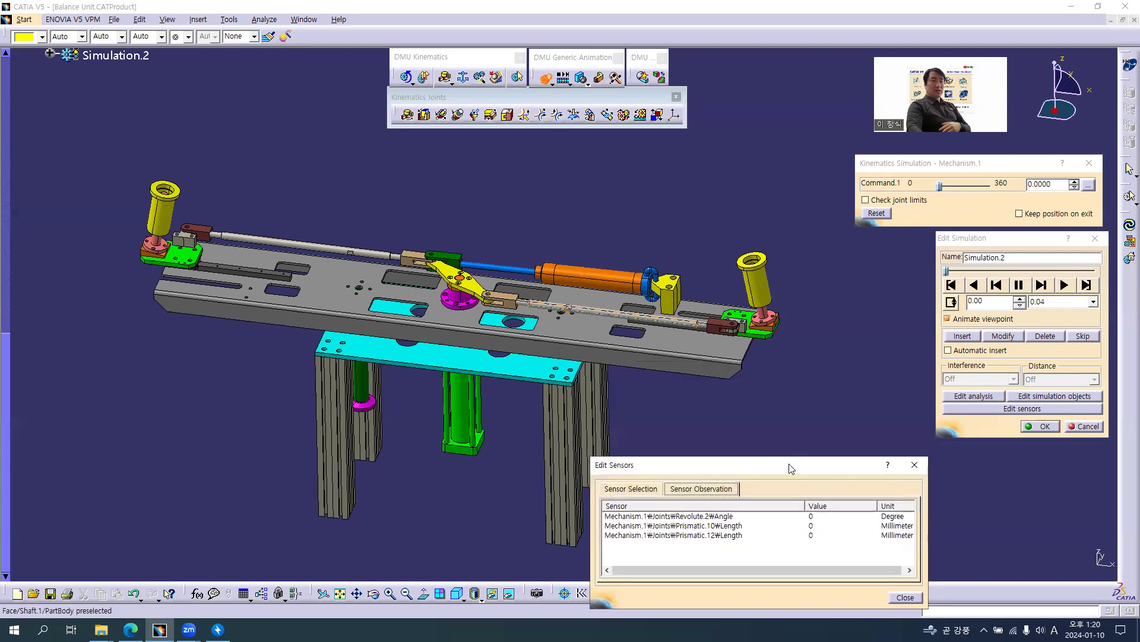
pyautogui.moveTo(791, 469); pyautogui.dragTo(979, 445)
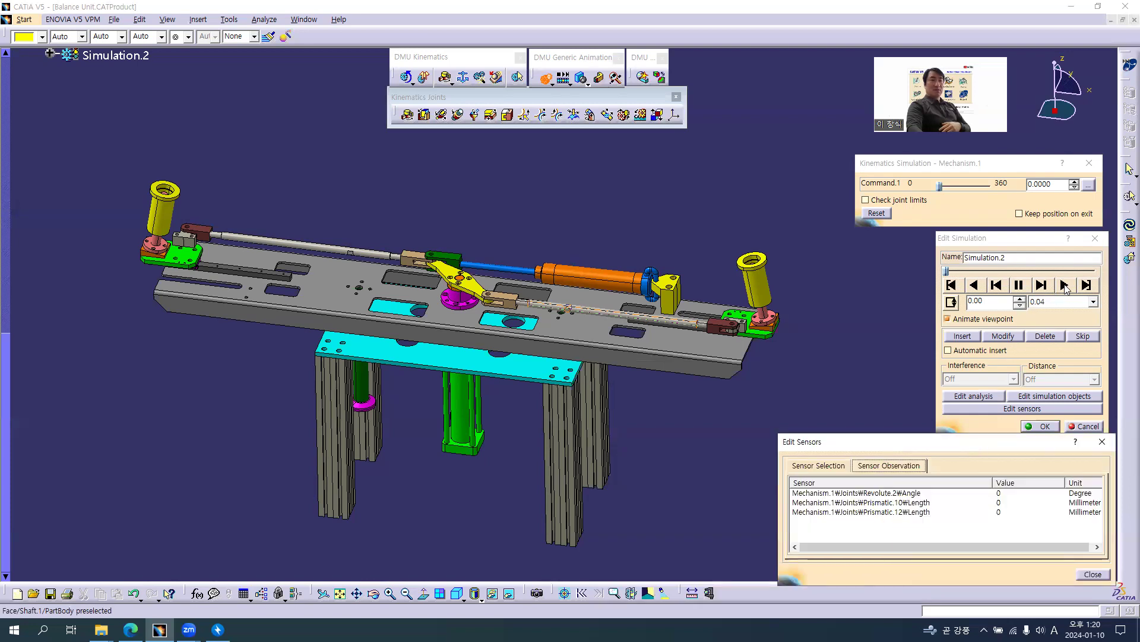
# Step: Play Simulation.2 with a 0.02 interpolation step while observing the sensors, pause it and advance it to its end at 9.00
pyautogui.click(1067, 303)
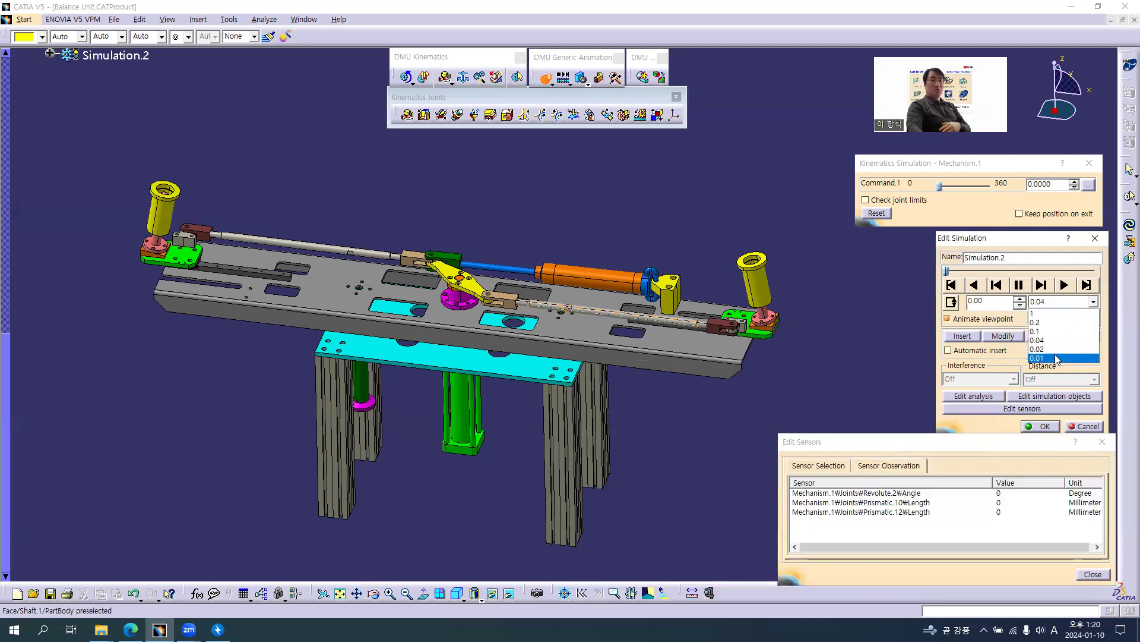
pyautogui.click(1061, 354)
pyautogui.click(1064, 286)
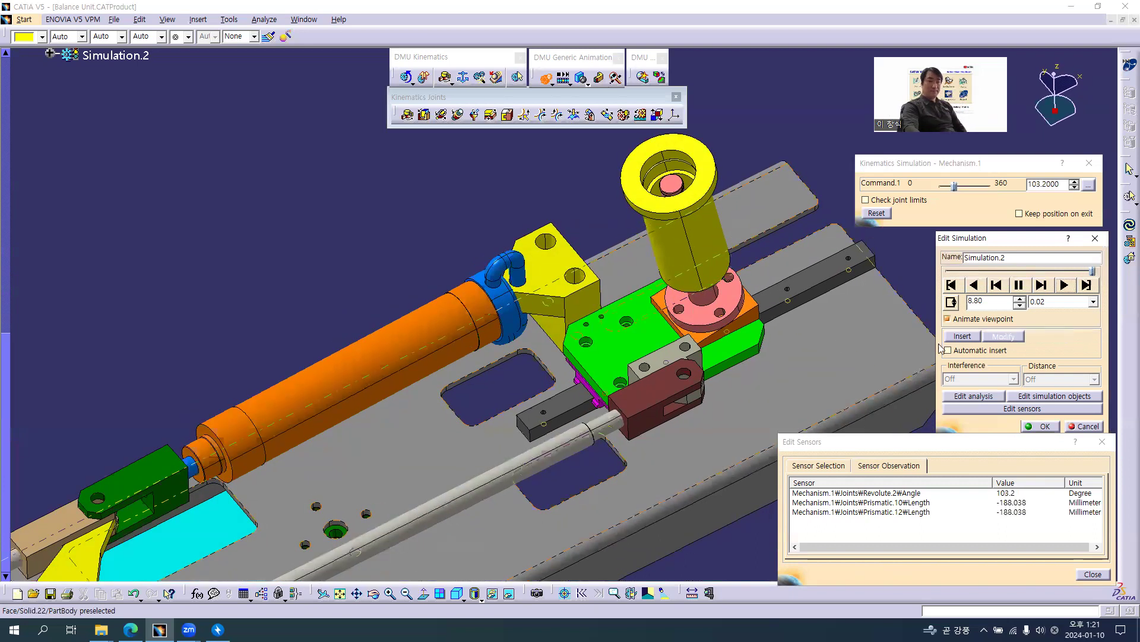
pyautogui.click(1020, 285)
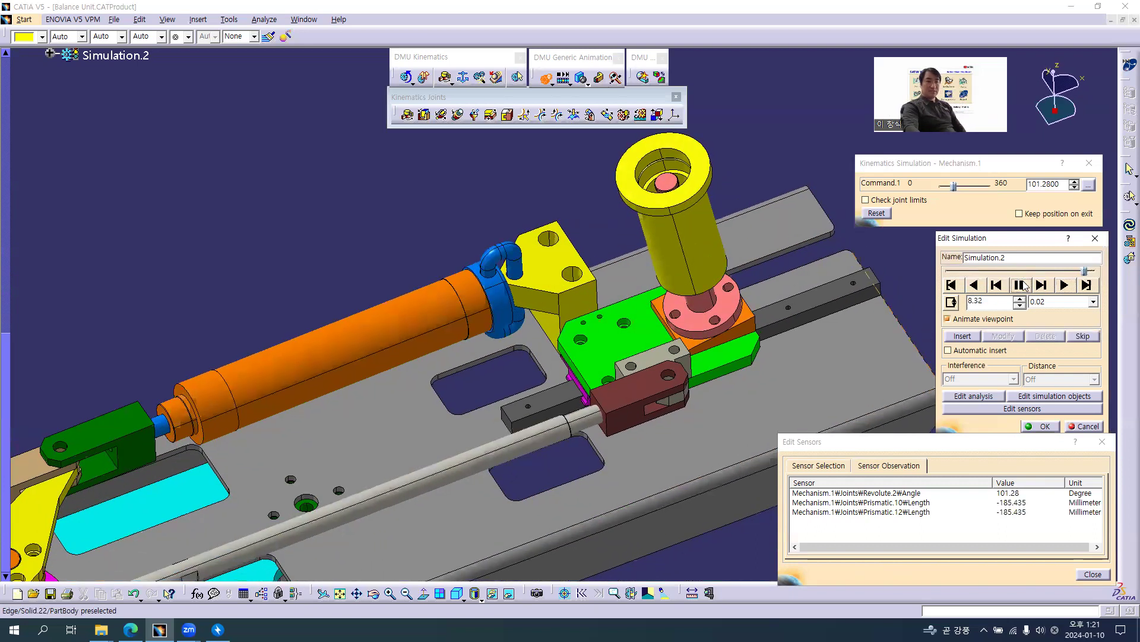
pyautogui.moveTo(1085, 273); pyautogui.dragTo(1096, 273)
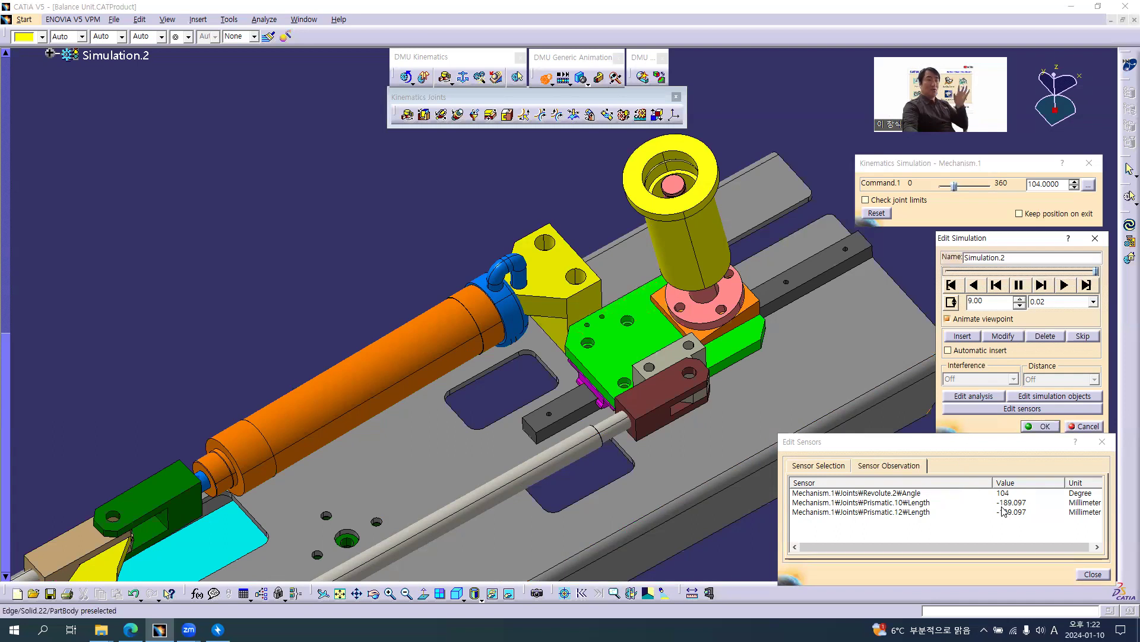
# Step: Check the sensor values at simulation times 2.00 and 3.00, and replay the simulation to a stop at 2.04
pyautogui.moveTo(349, 346); pyautogui.dragTo(683, 238, button='middle')
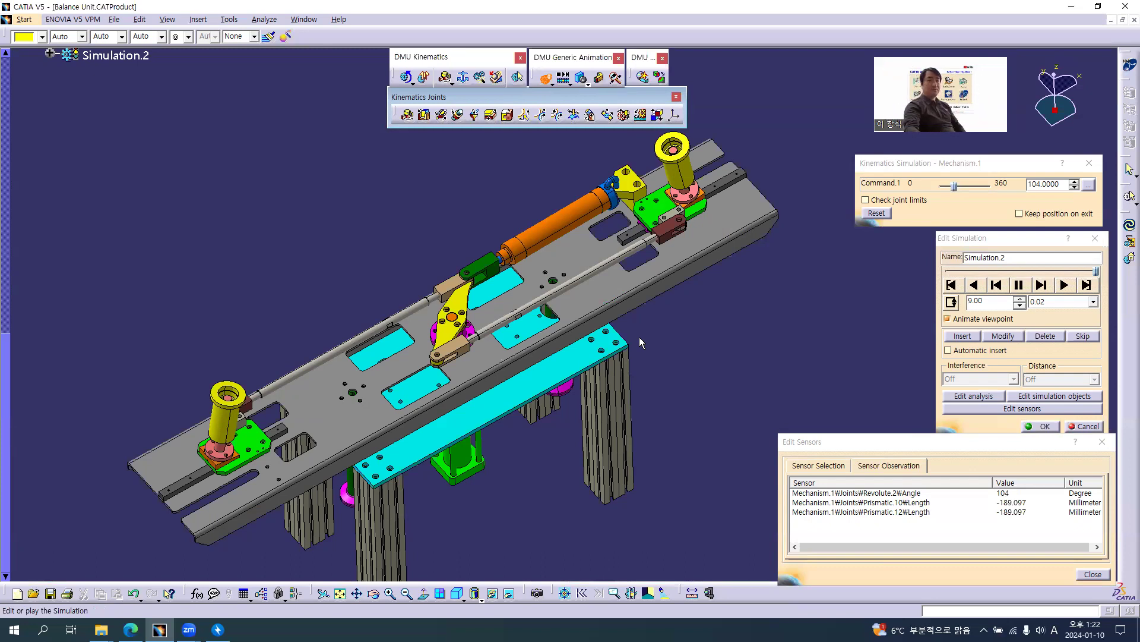
pyautogui.moveTo(1098, 274); pyautogui.dragTo(982, 280)
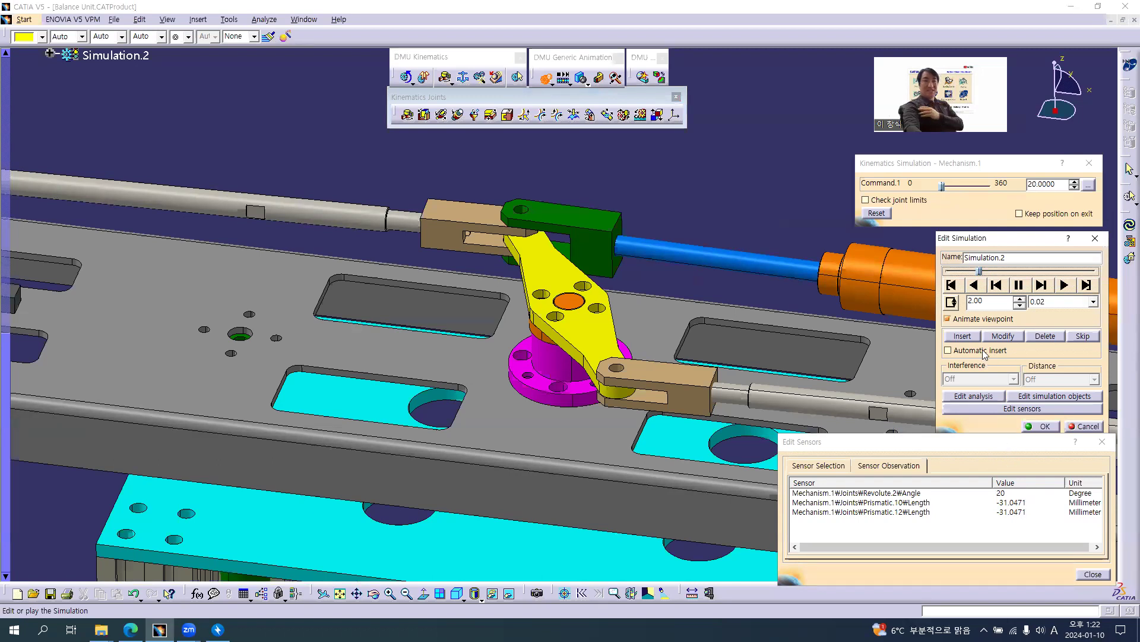
pyautogui.click(993, 273)
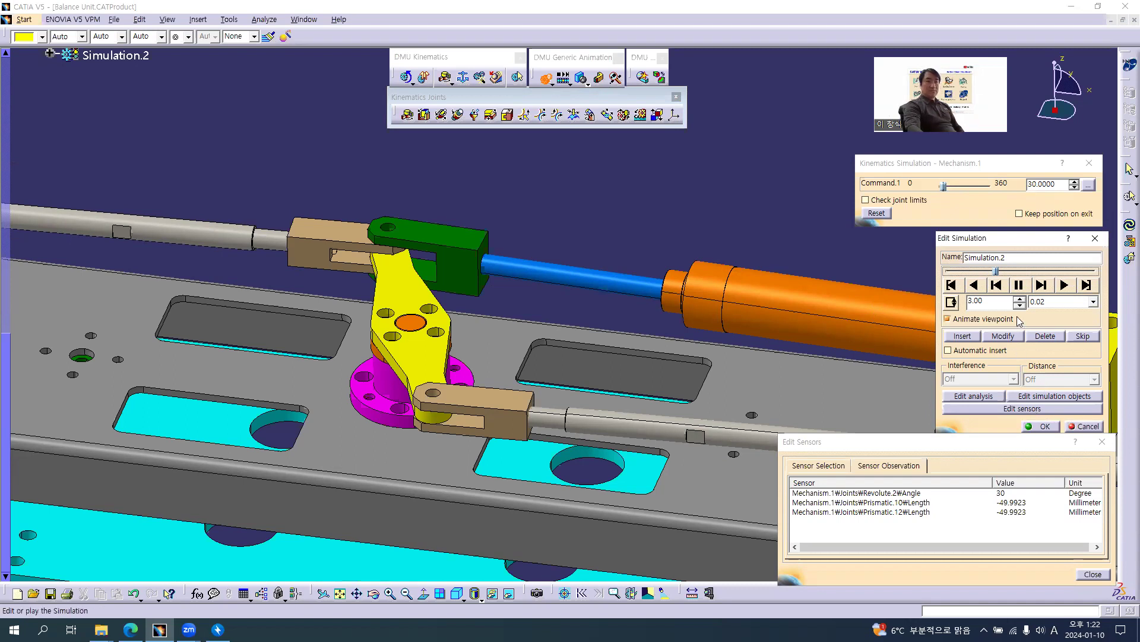
pyautogui.click(1064, 290)
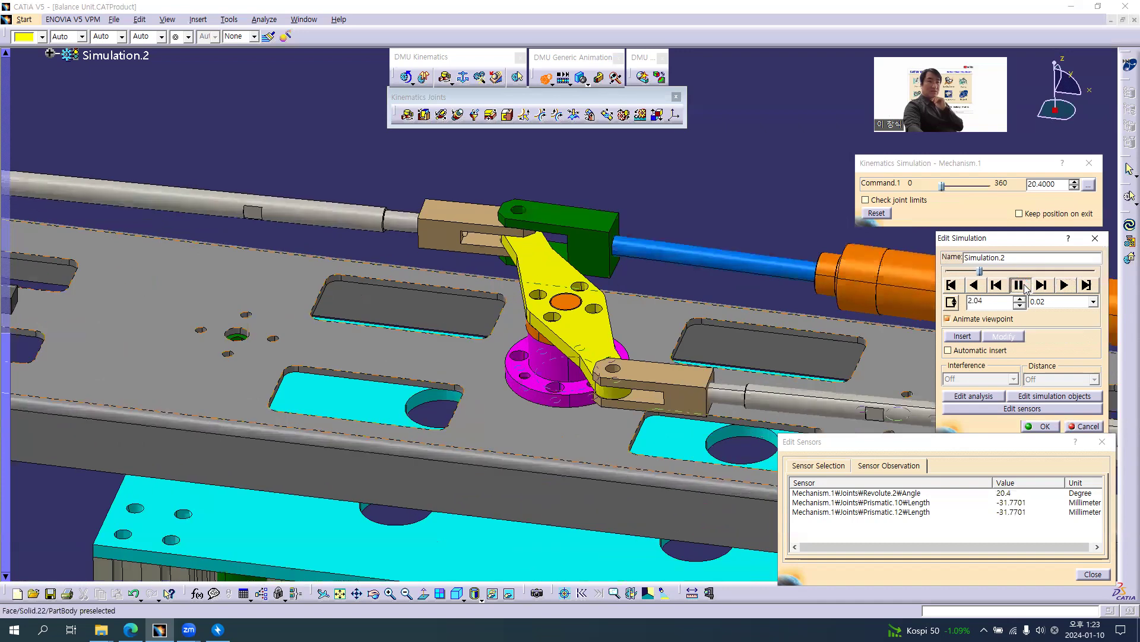
# Step: Measure the distance between the hole-side face of Hinge 04.1 and the facing end plane of the air cylinder
pyautogui.click(693, 593)
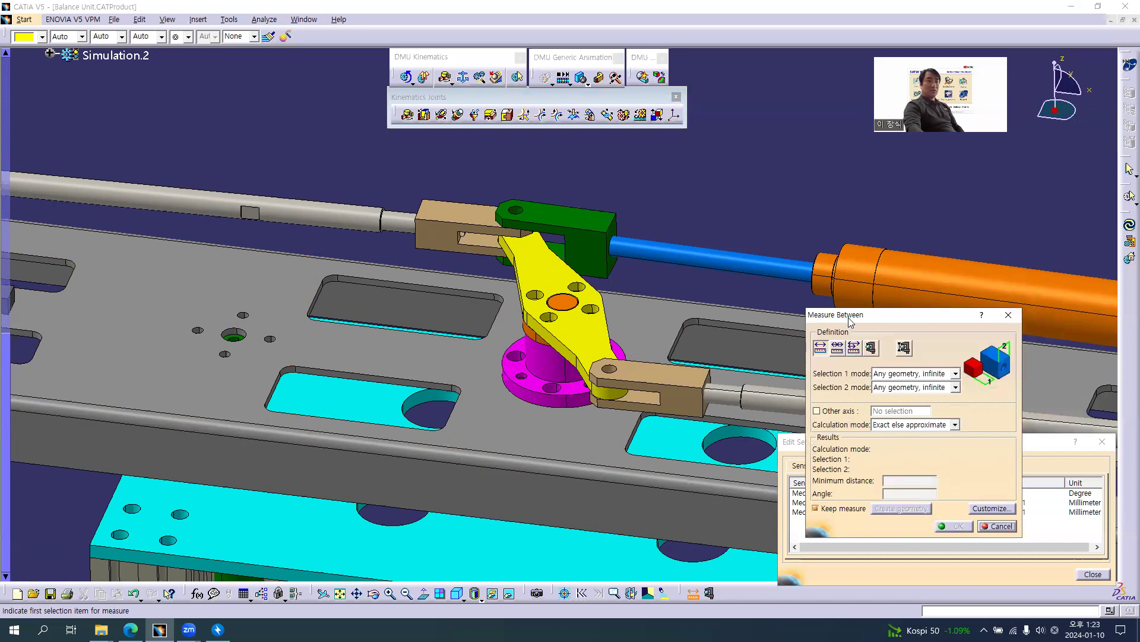
pyautogui.moveTo(626, 280); pyautogui.dragTo(596, 201, button='middle')
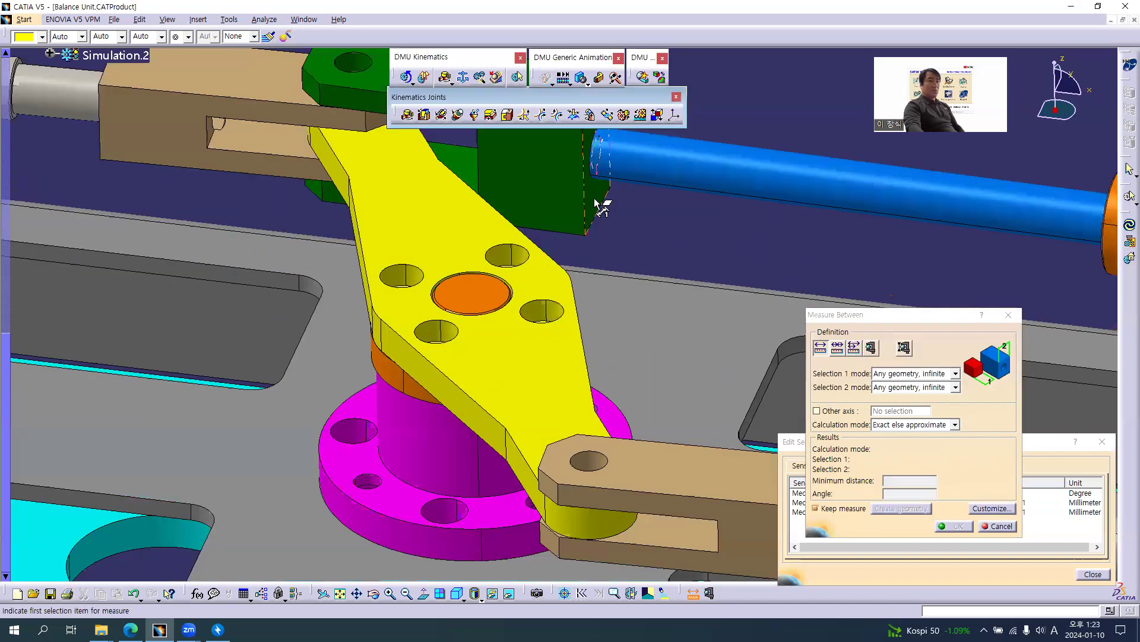
pyautogui.click(596, 202)
pyautogui.moveTo(691, 248); pyautogui.dragTo(532, 303, button='middle')
pyautogui.click(528, 297)
# Step: Place the distance label in front of the turntable, just below the cylinder rod, and examine the measured span
pyautogui.moveTo(451, 313); pyautogui.dragTo(540, 243, button='middle')
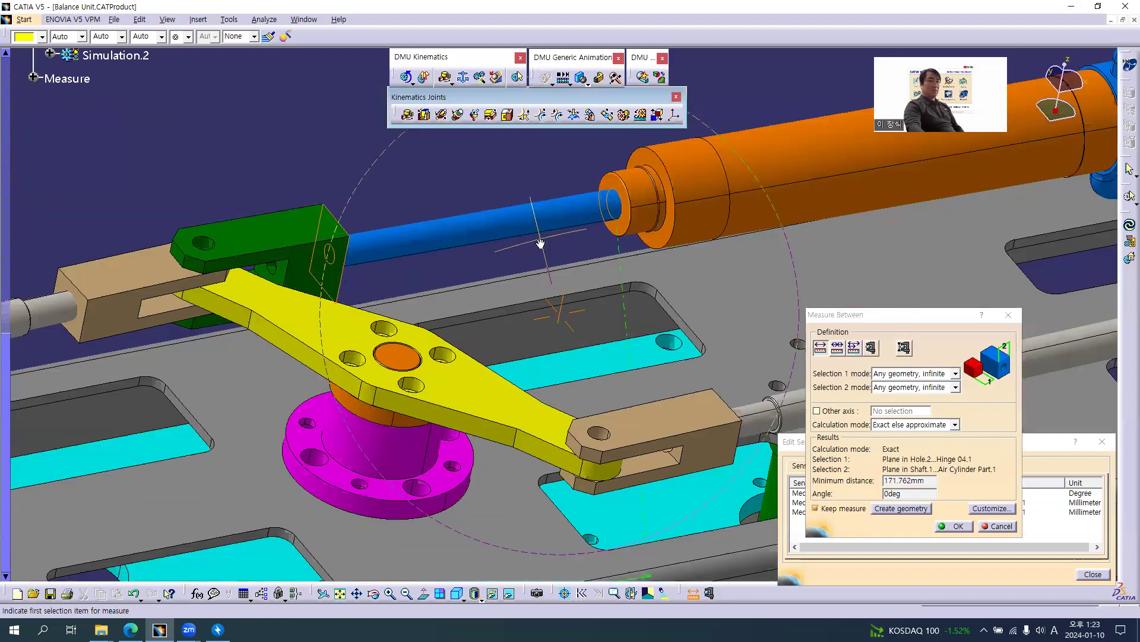
pyautogui.moveTo(539, 309)
pyautogui.mouseDown(button='middle')
pyautogui.moveTo(612, 448)
pyautogui.moveTo(530, 328)
pyautogui.mouseUp(button='middle')
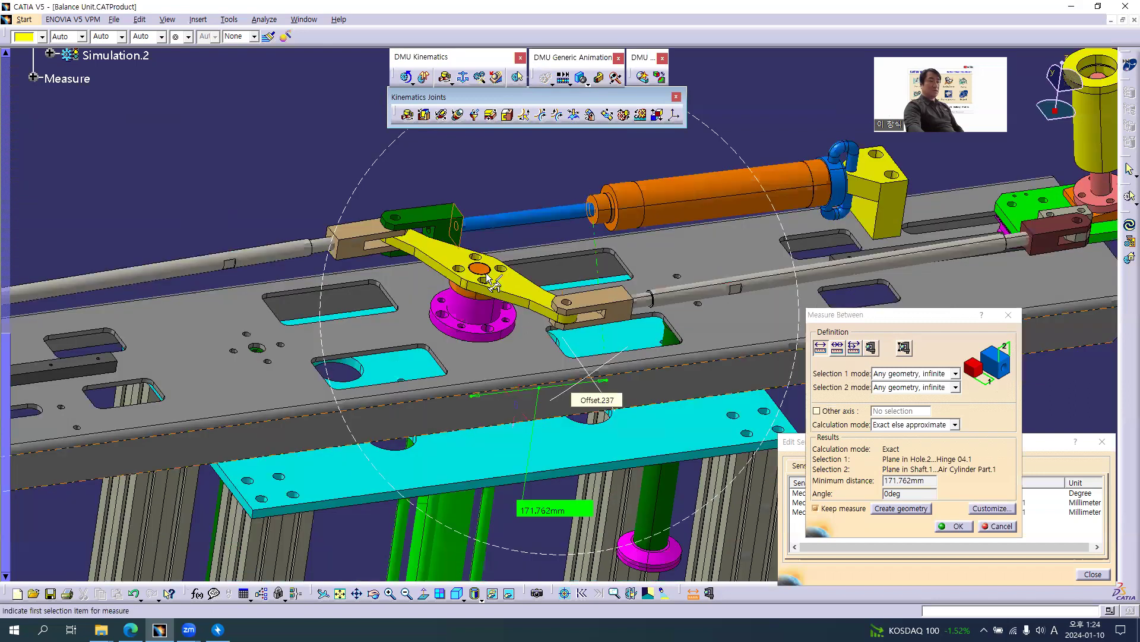
pyautogui.moveTo(487, 276); pyautogui.dragTo(516, 437, button='middle')
pyautogui.scroll(1, 515, 436)
pyautogui.moveTo(551, 400); pyautogui.dragTo(548, 338)
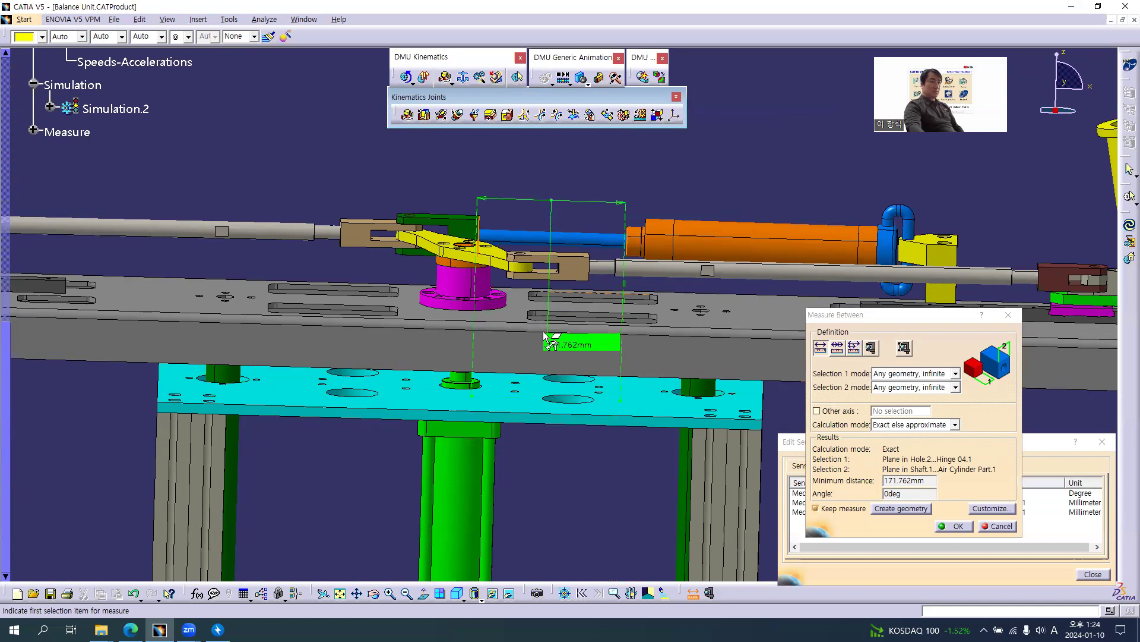
pyautogui.moveTo(602, 369); pyautogui.dragTo(598, 457, button='middle')
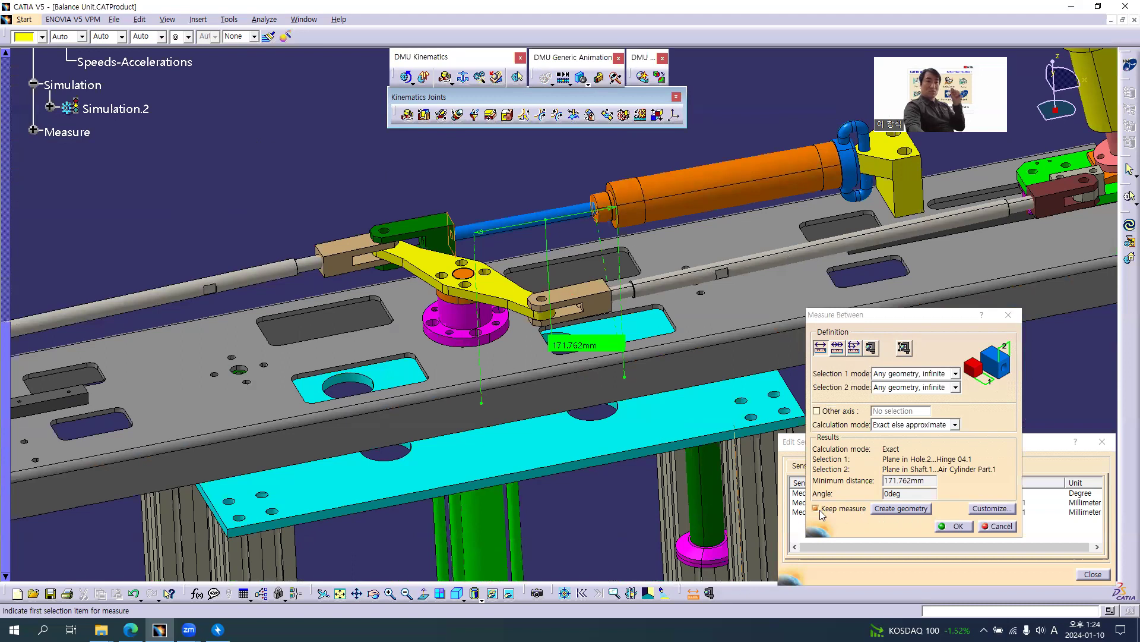
# Step: Accept the kept rod distance measurement and add MeasureBetween.1 to the analyses of Simulation.2
pyautogui.click(955, 526)
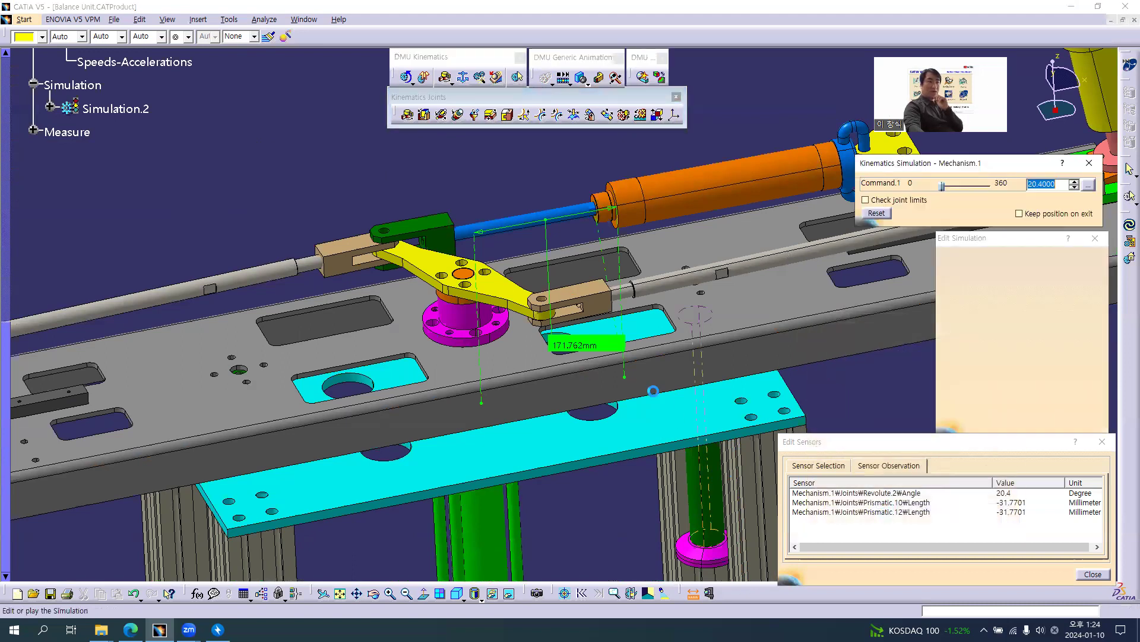
pyautogui.moveTo(606, 329); pyautogui.dragTo(808, 428, button='middle')
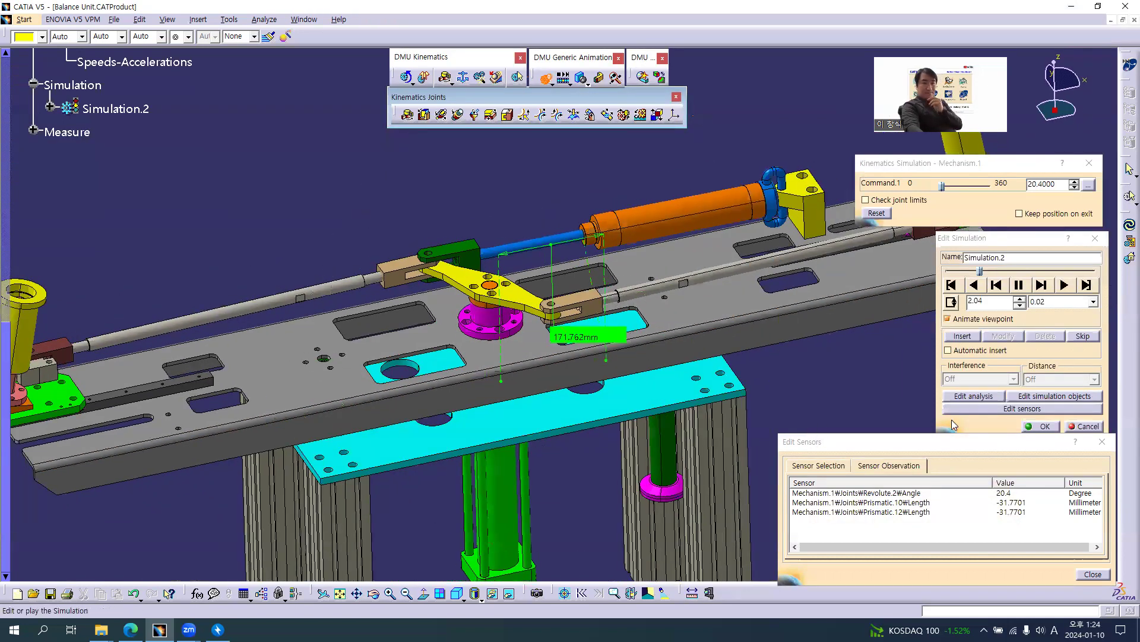
pyautogui.click(989, 396)
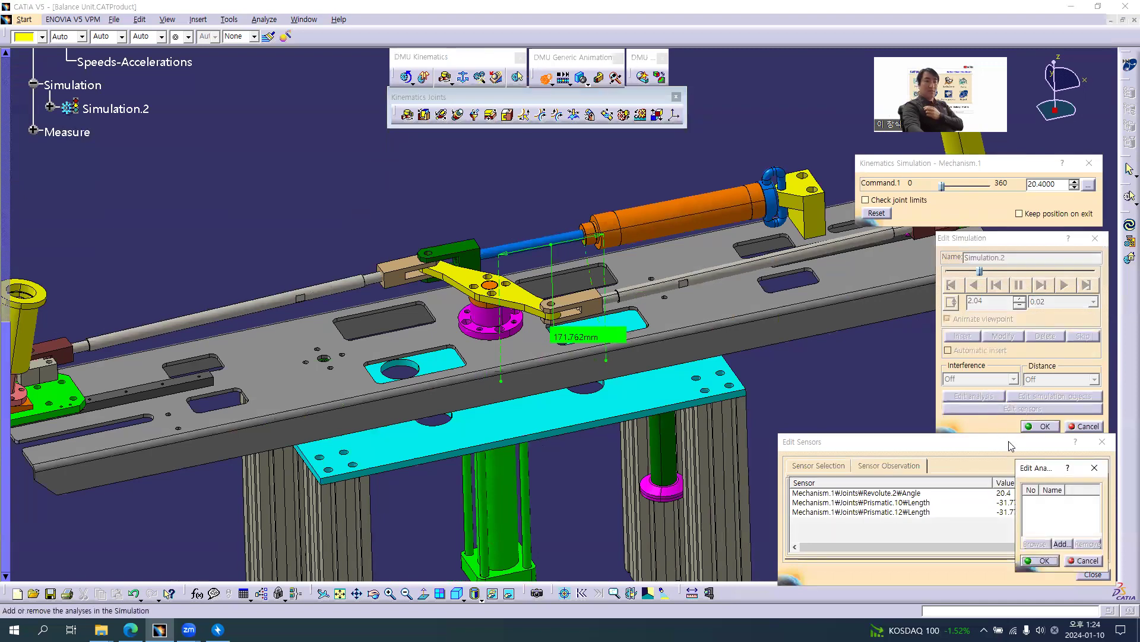
pyautogui.click(1061, 544)
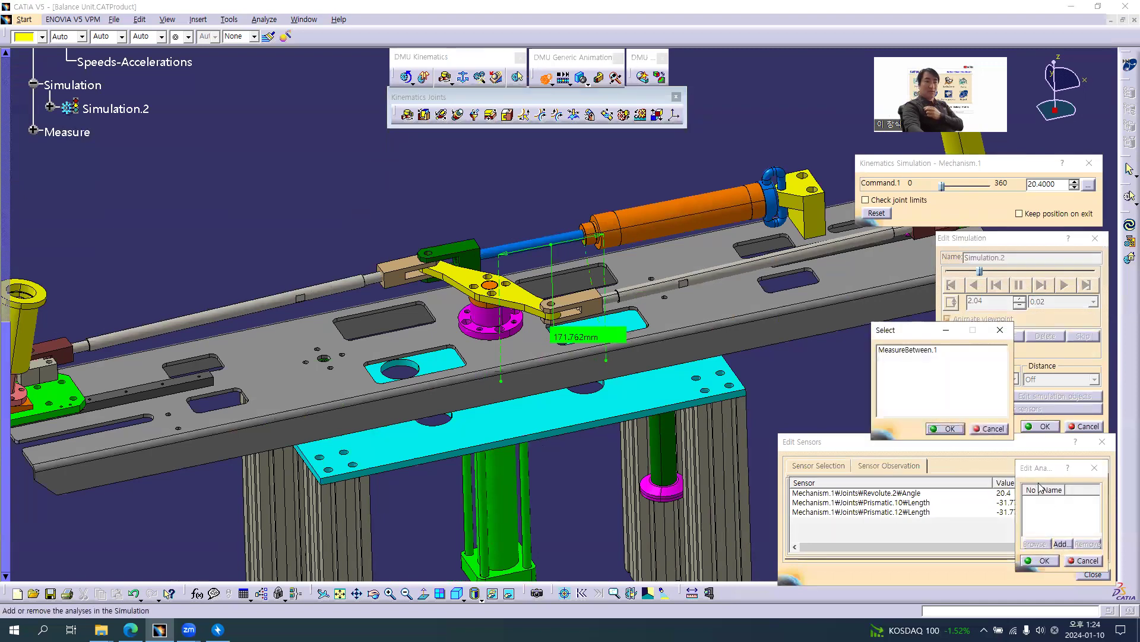
pyautogui.click(902, 350)
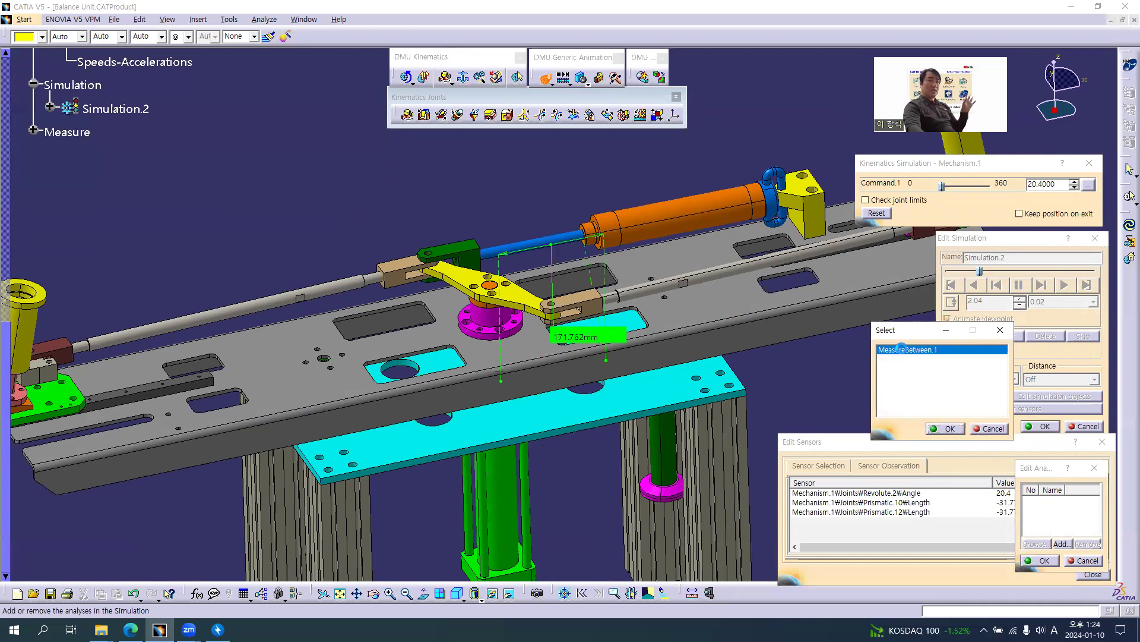
pyautogui.click(949, 429)
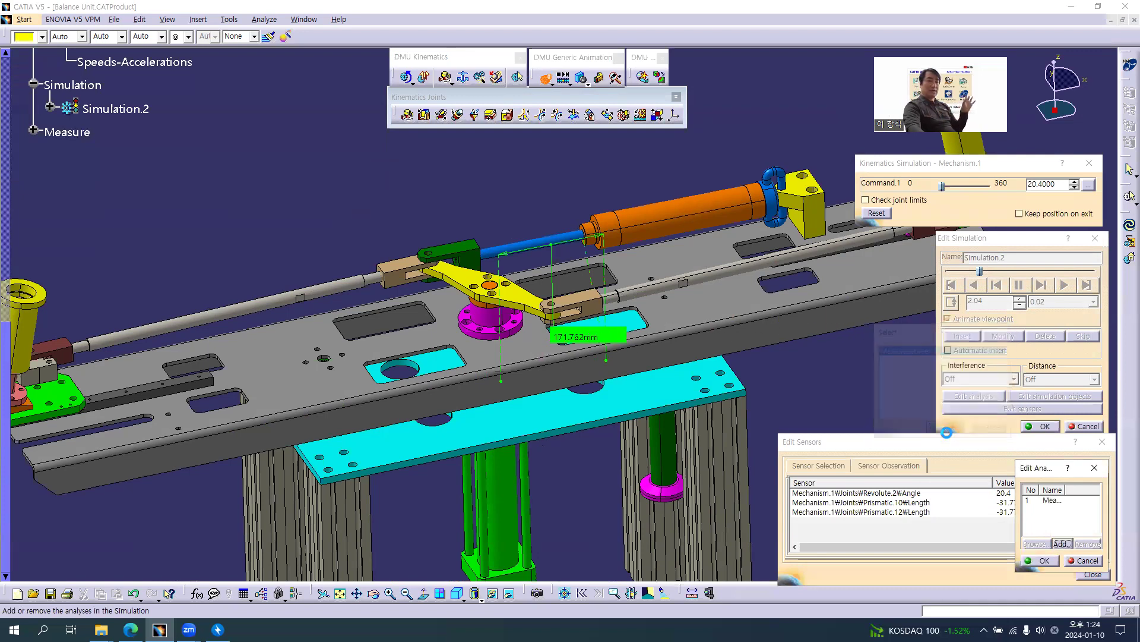
pyautogui.click(1045, 561)
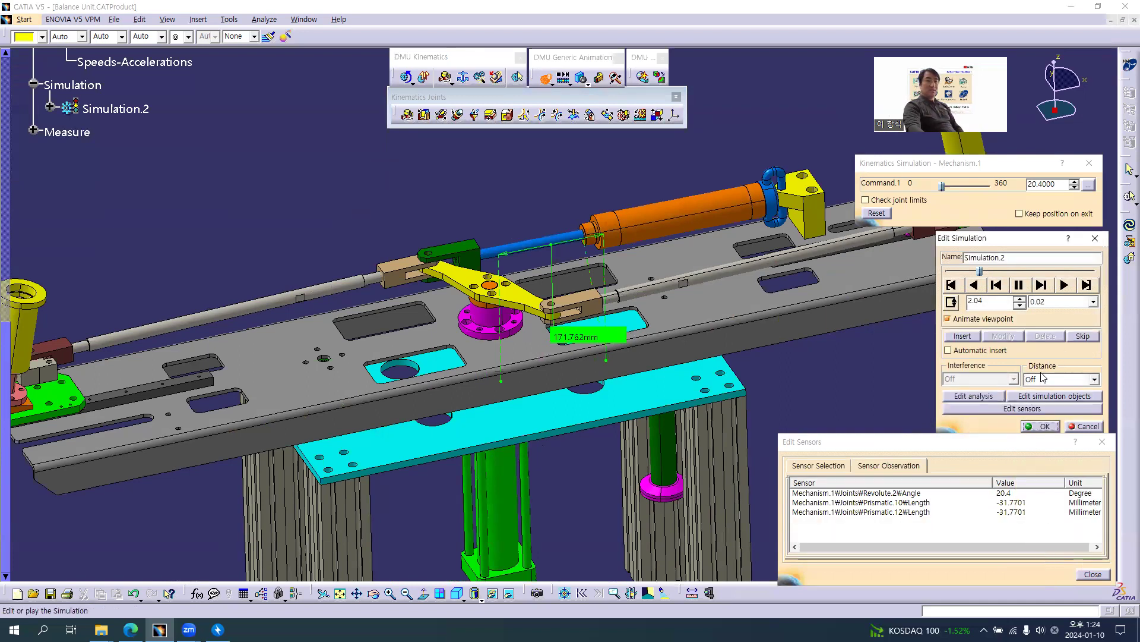
# Step: Turn distance analysis on for Simulation.2 and play the simulation with the rod measurement updating
pyautogui.click(1041, 380)
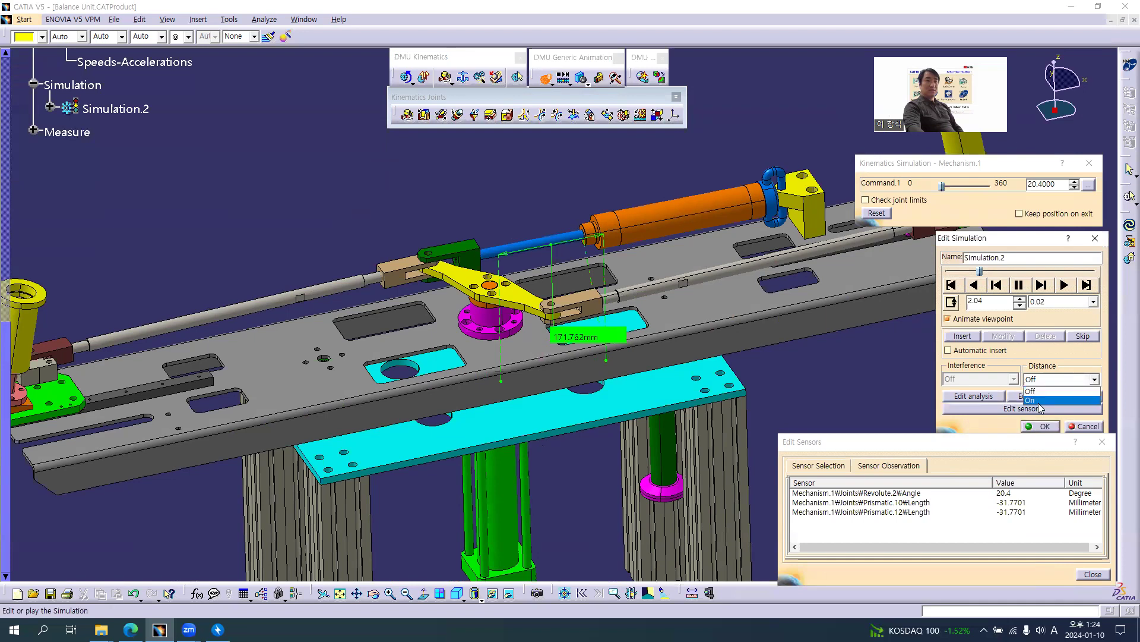
pyautogui.click(1039, 402)
pyautogui.moveTo(647, 350); pyautogui.dragTo(566, 341, button='middle')
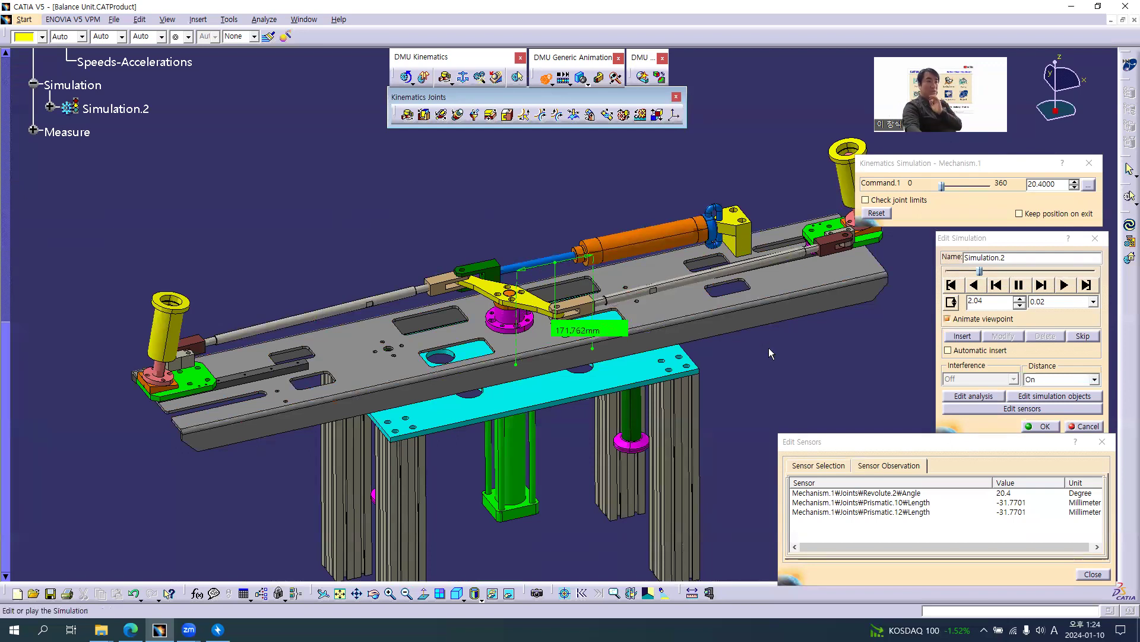
pyautogui.click(1065, 286)
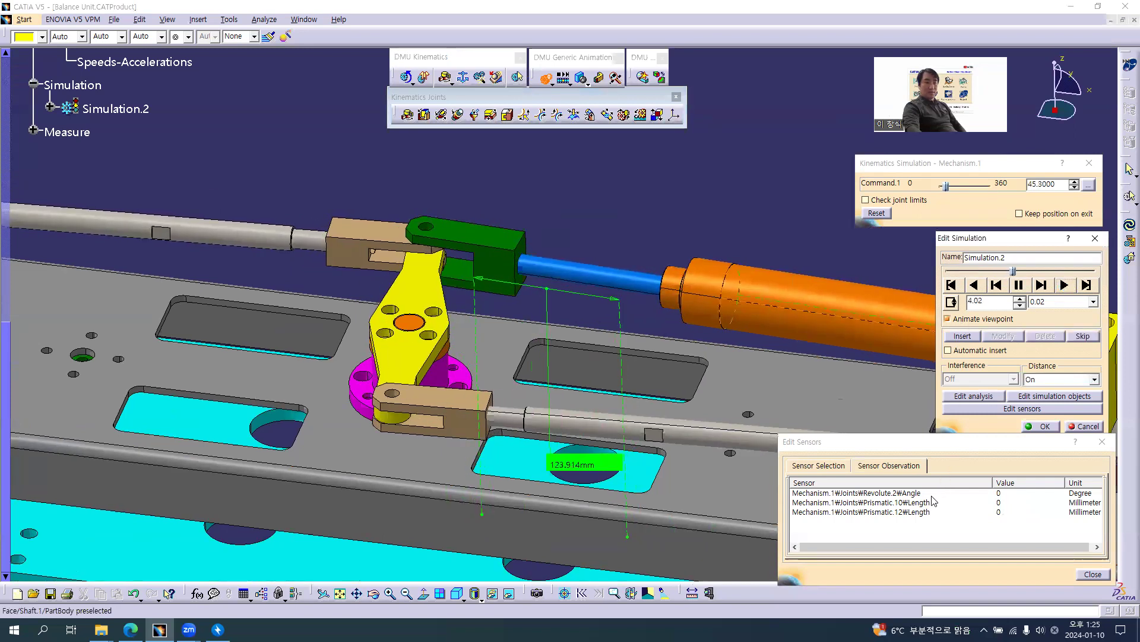
# Step: Set the Revolute.2 angle, Prismatic.10 length and Prismatic.12 length sensors as observed and view their values during playback
pyautogui.click(911, 495)
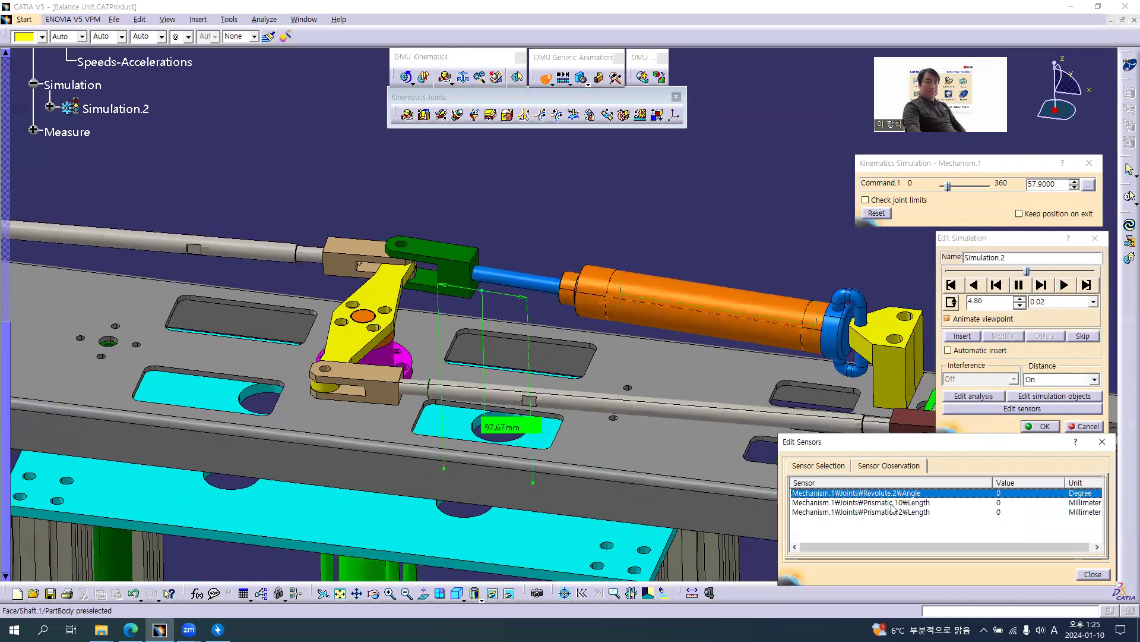
pyautogui.click(809, 467)
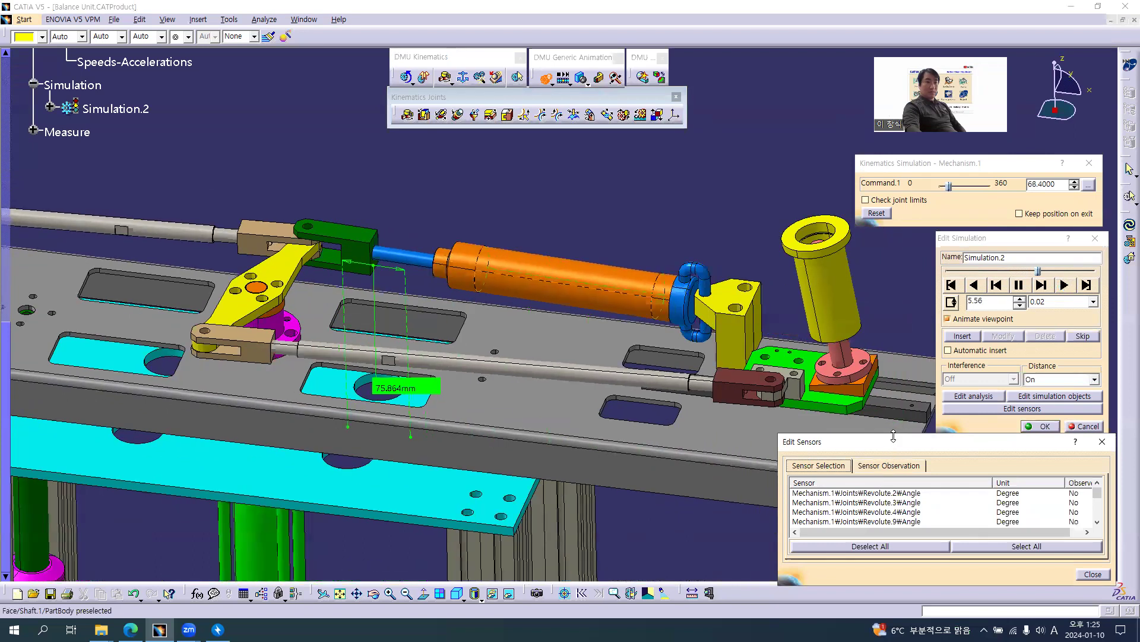
pyautogui.moveTo(893, 436); pyautogui.dragTo(893, 341)
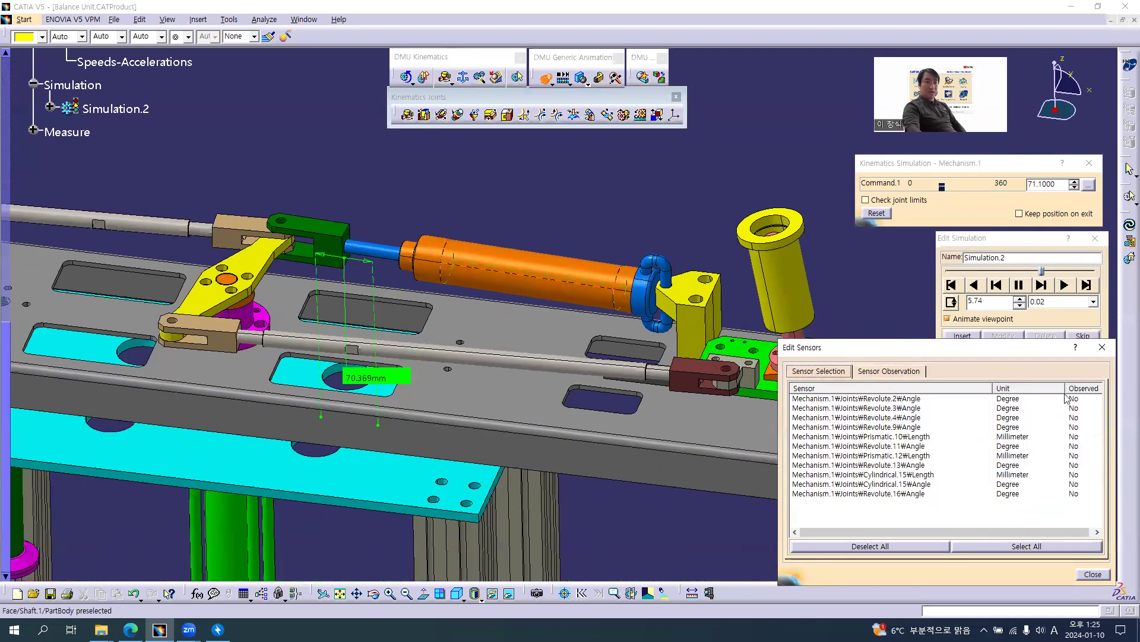
pyautogui.click(901, 400)
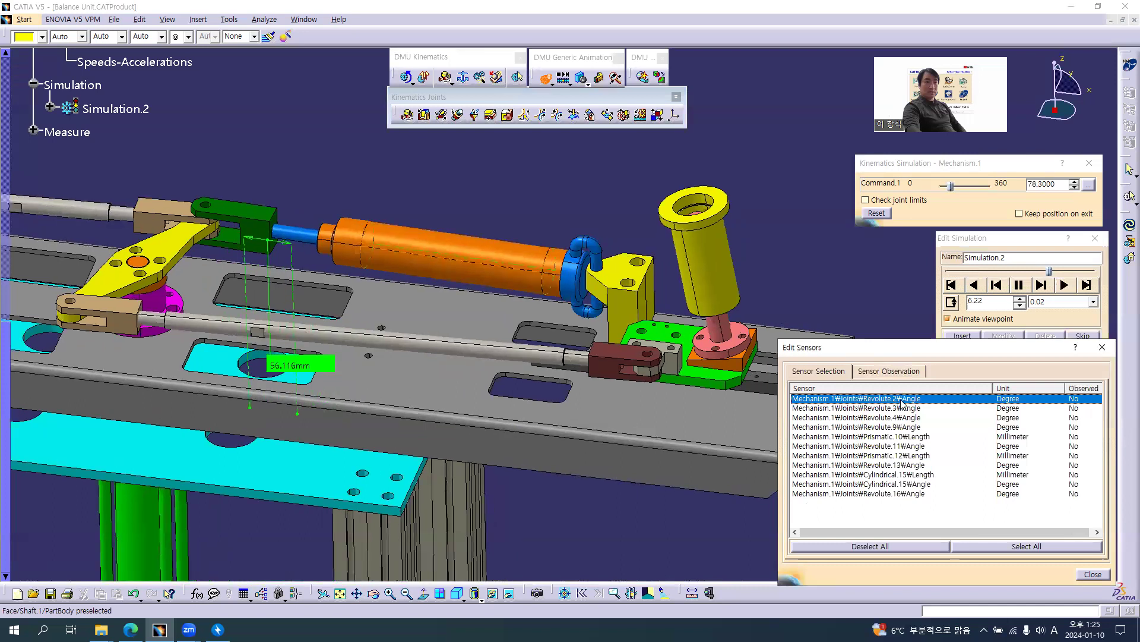
pyautogui.click(906, 438)
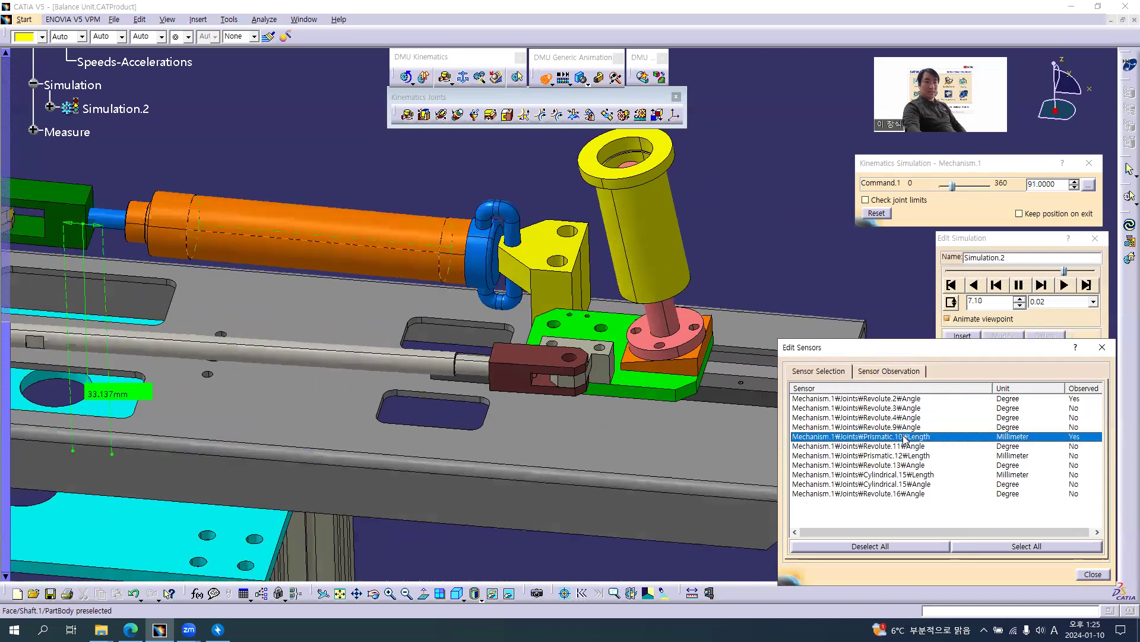
pyautogui.click(906, 455)
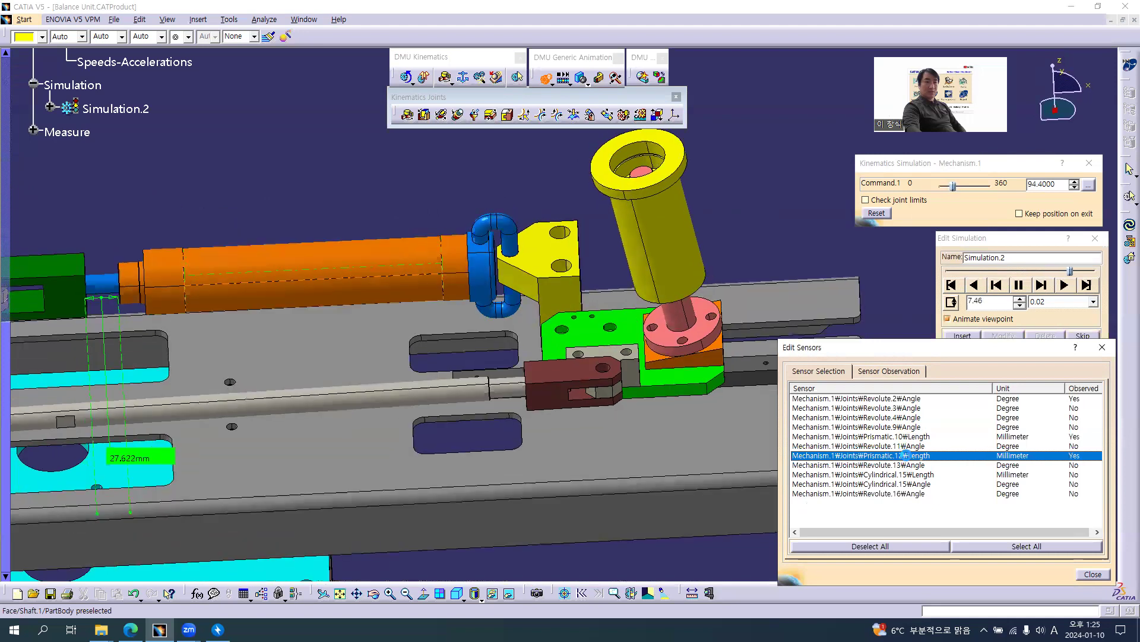
pyautogui.click(889, 372)
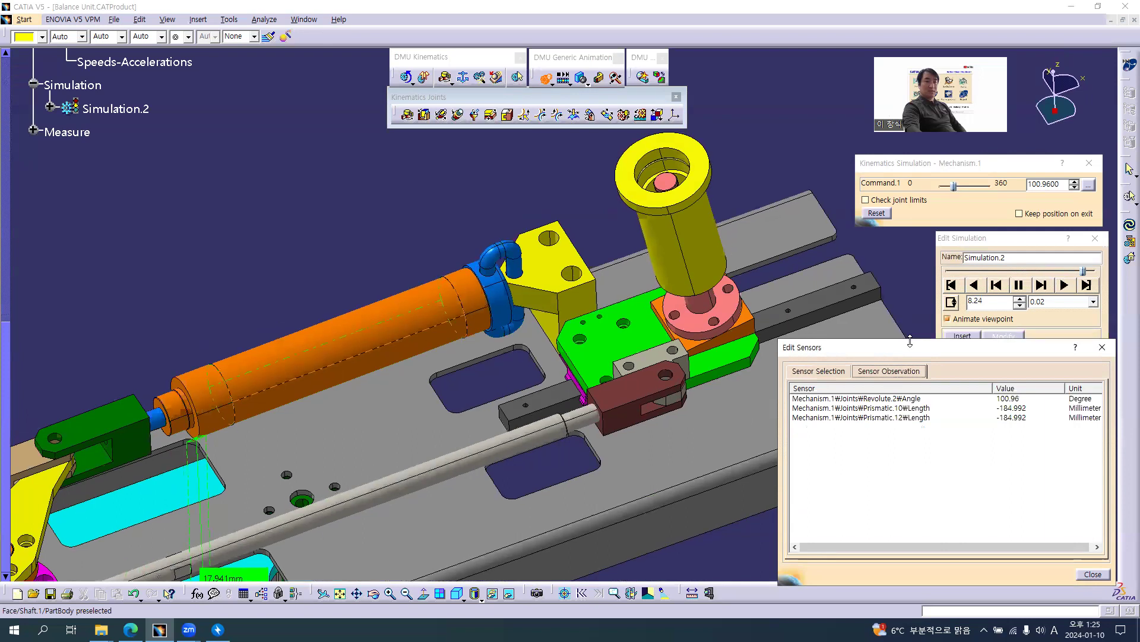
pyautogui.moveTo(910, 341); pyautogui.dragTo(910, 439)
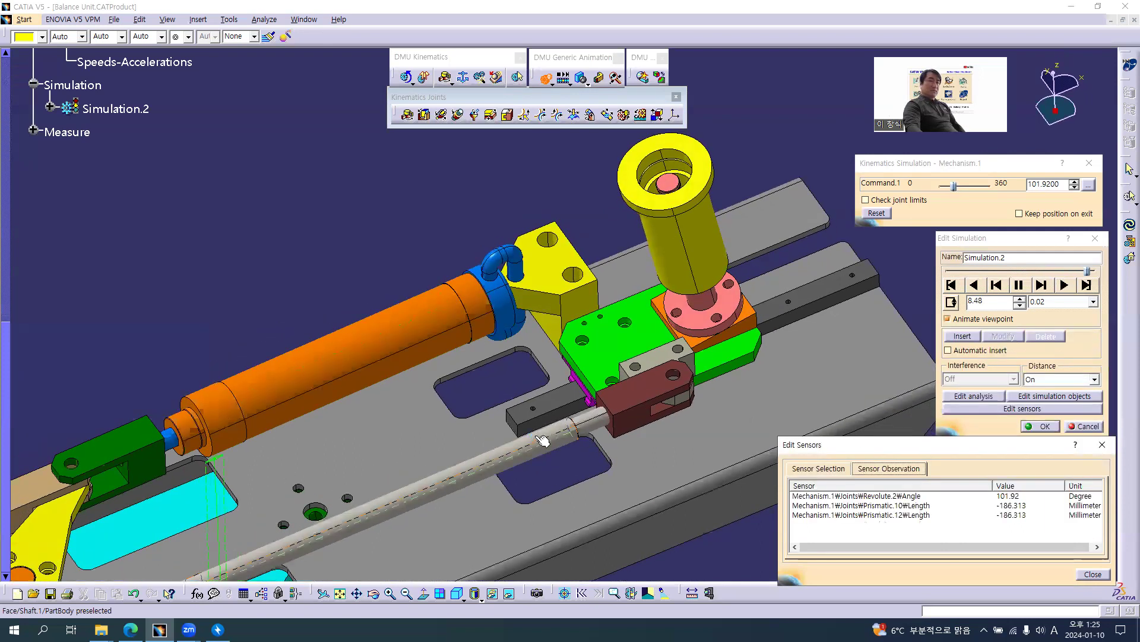
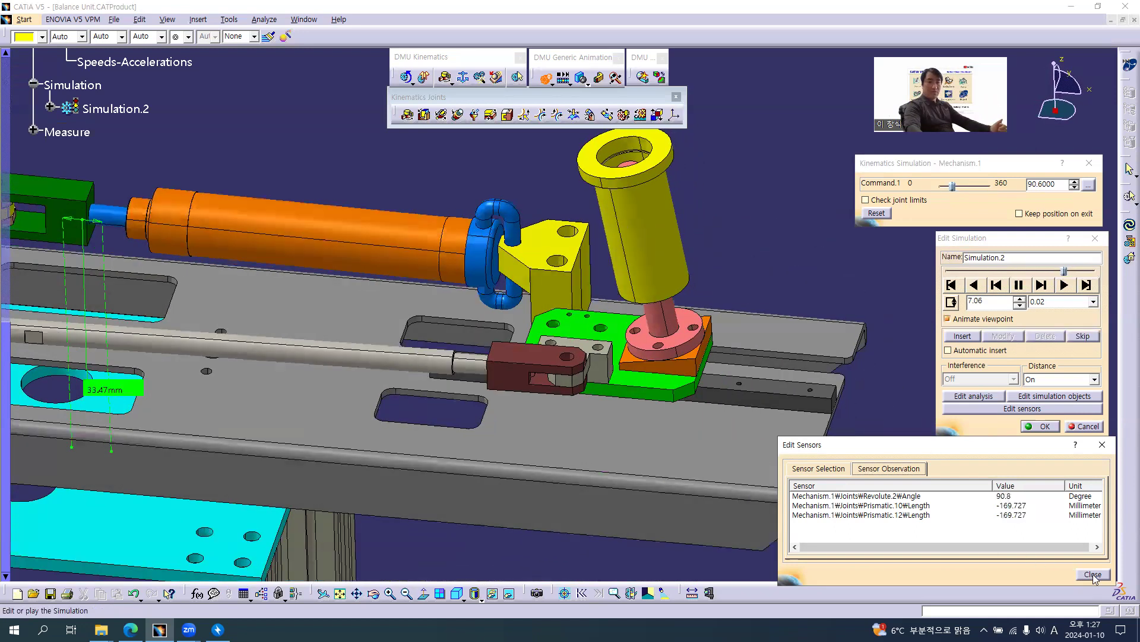
# Step: Pause the simulation and rewind it to 0.00, closing the sensor observation and accepting Simulation.2
pyautogui.click(1093, 574)
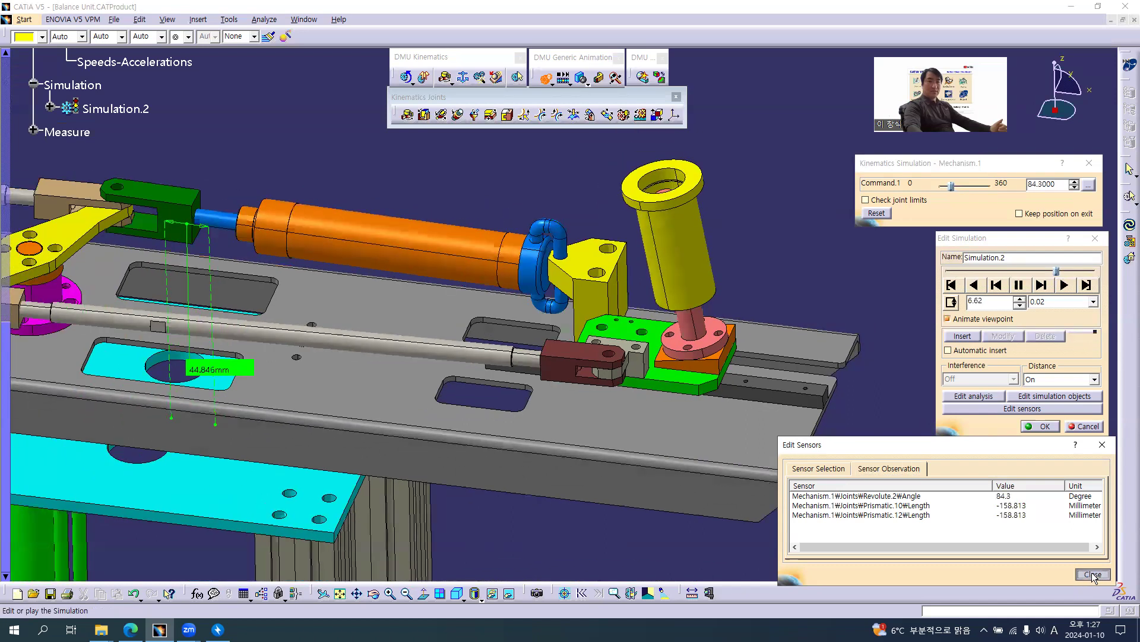
pyautogui.click(1020, 286)
pyautogui.click(951, 286)
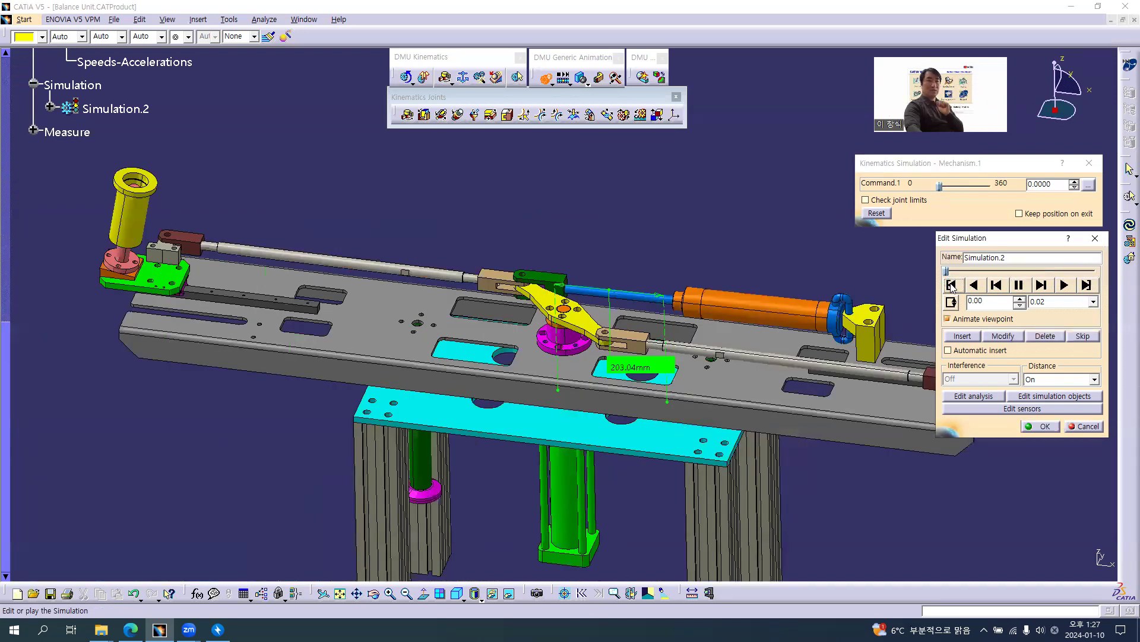
pyautogui.click(1047, 426)
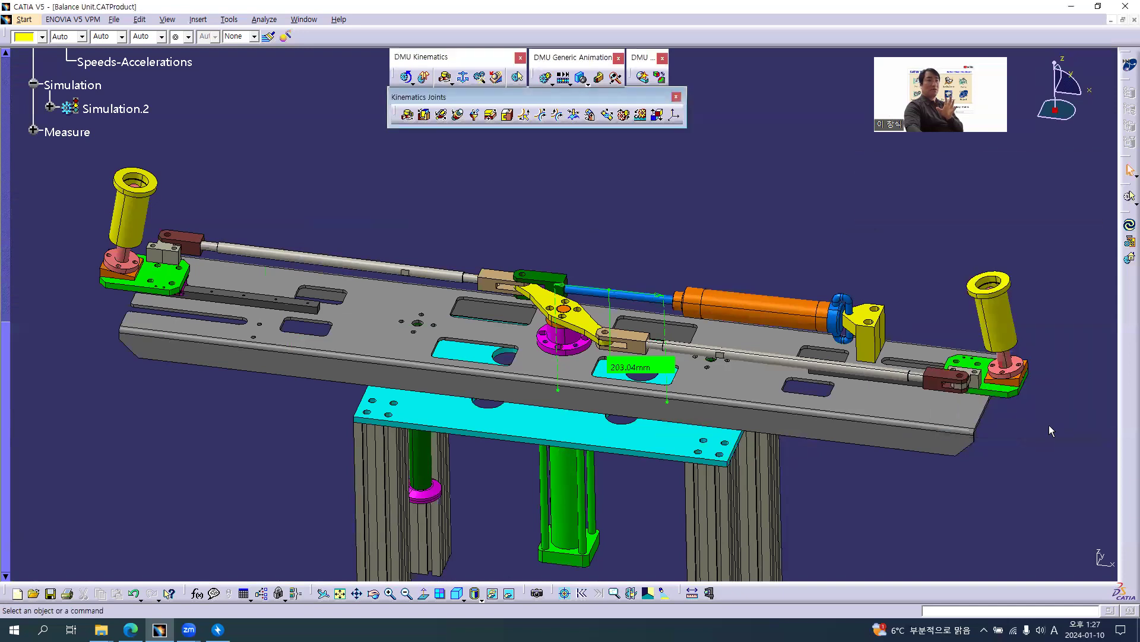
# Step: Examine the entries under Simulation.2 in the tree with the Mechanism.1 branch collapsed, and check the simulation's settings
pyautogui.scroll(3, 266, 261)
pyautogui.moveTo(268, 262); pyautogui.dragTo(285, 243, button='middle')
pyautogui.scroll(3, 52, 319)
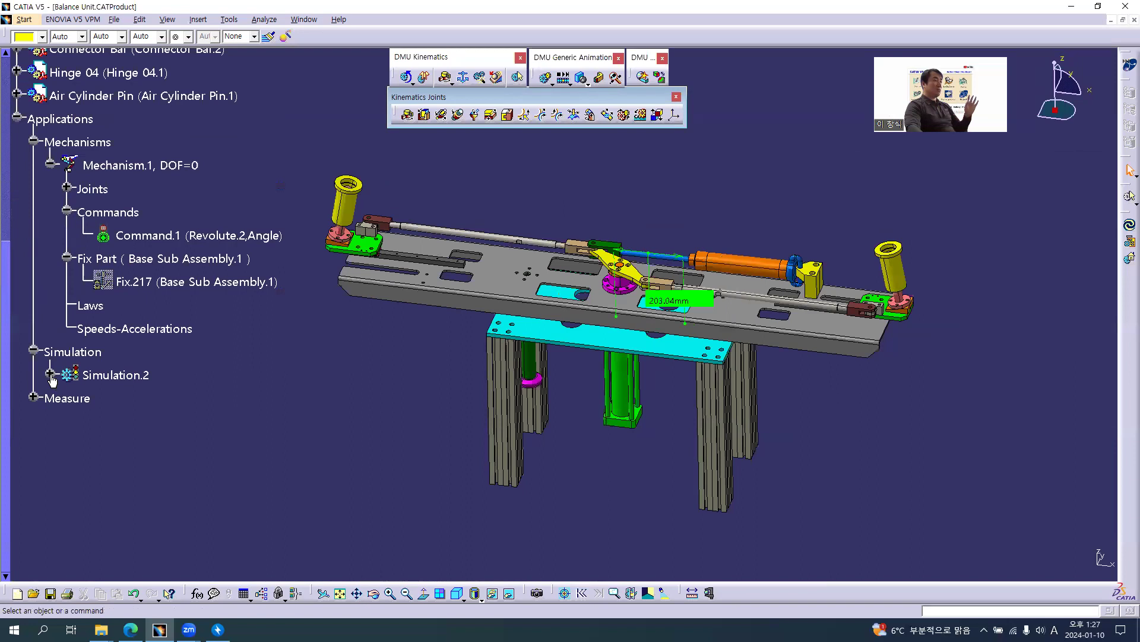
pyautogui.click(50, 376)
pyautogui.click(50, 376)
pyautogui.click(51, 375)
pyautogui.click(51, 165)
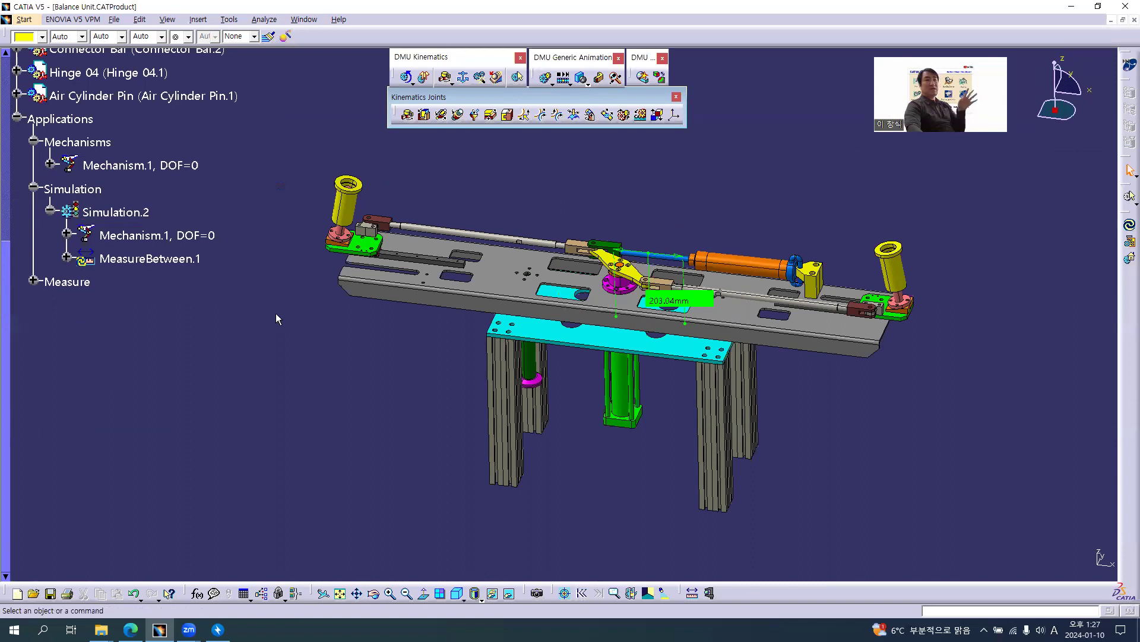
pyautogui.doubleClick(122, 212)
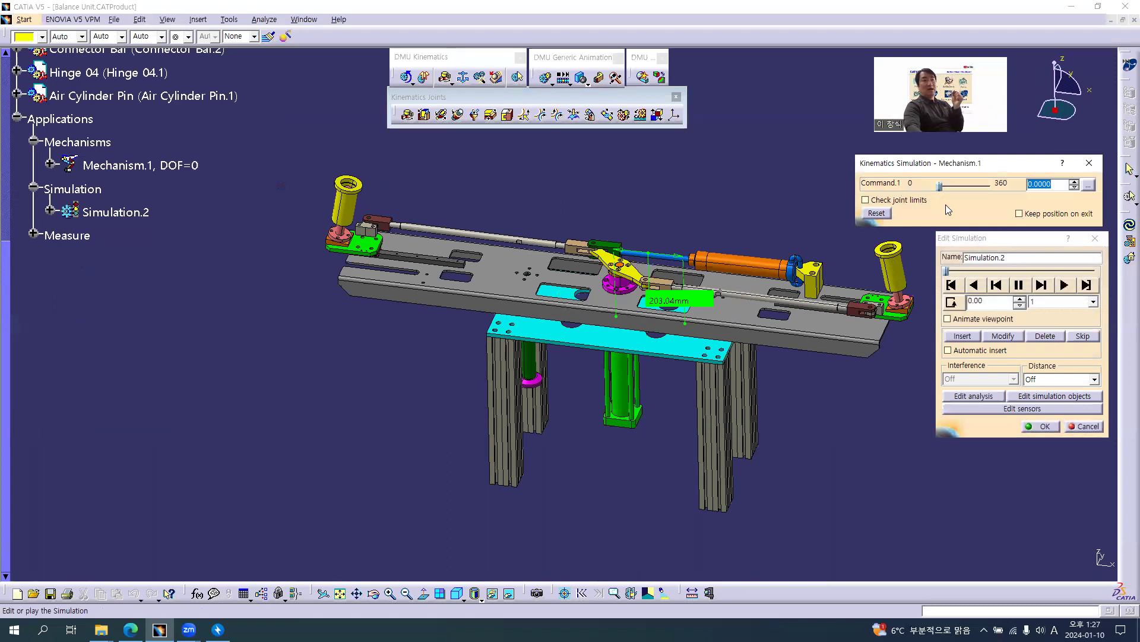
pyautogui.click(1035, 426)
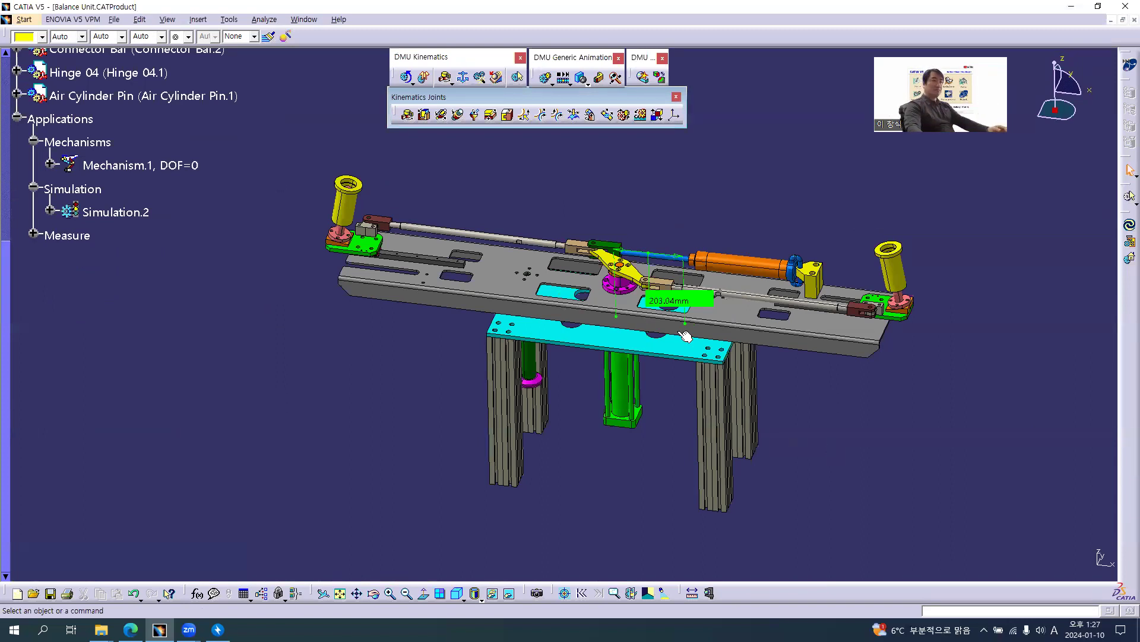
# Step: Compile Simulation.2 into the replay Replay.1 with a time step of 0.01 and the viewpoint animated
pyautogui.click(549, 83)
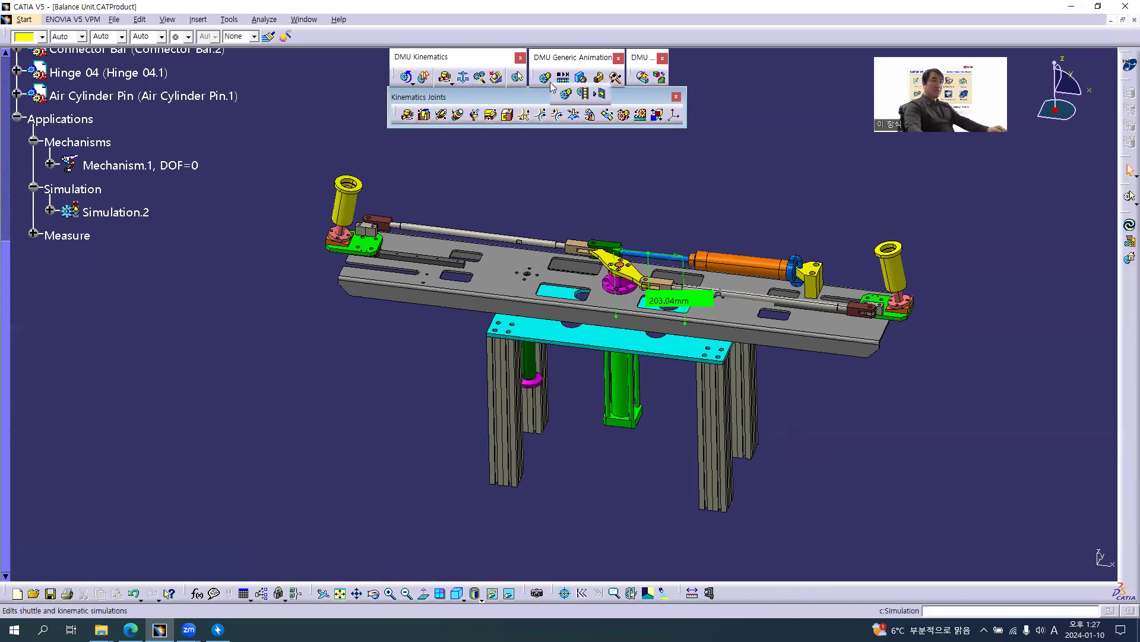
pyautogui.click(585, 93)
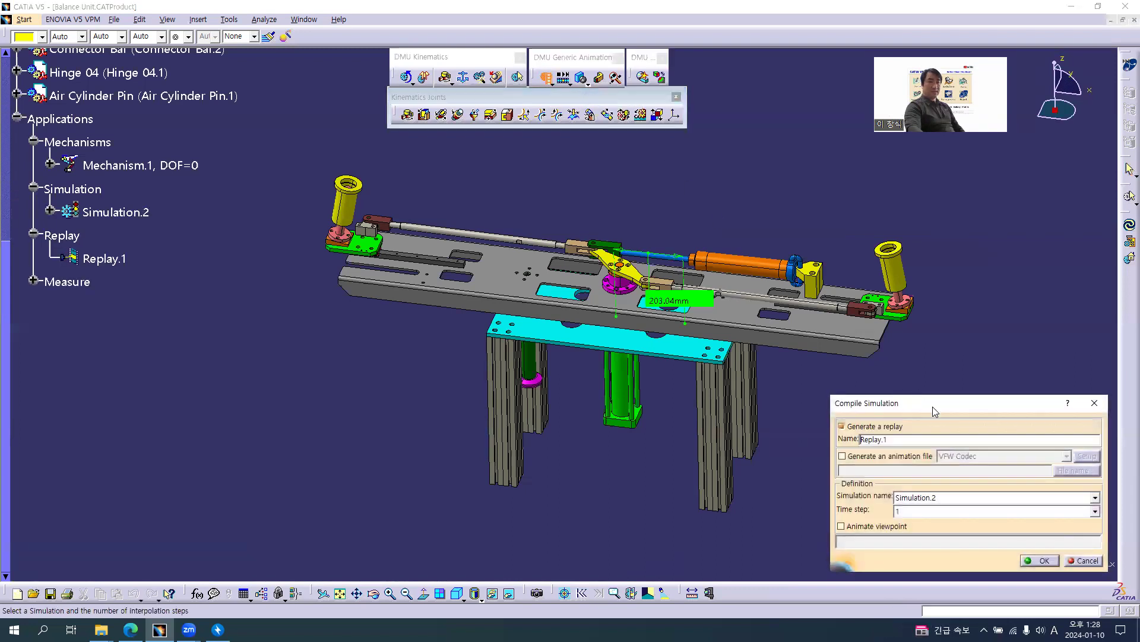
pyautogui.moveTo(935, 403); pyautogui.dragTo(930, 250)
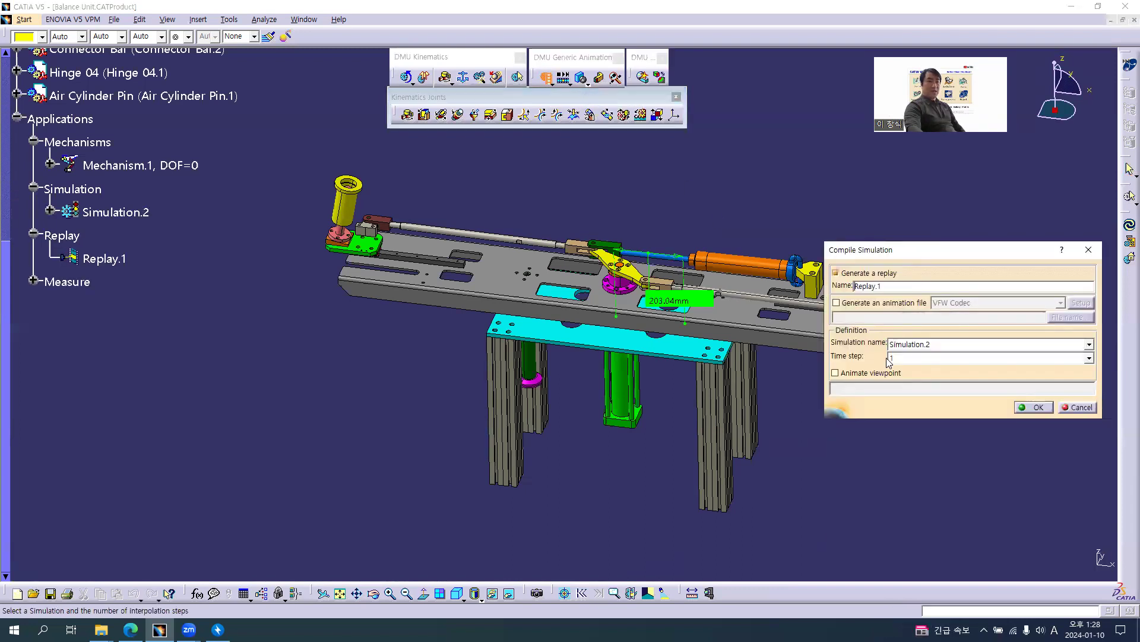
pyautogui.click(835, 373)
pyautogui.click(836, 373)
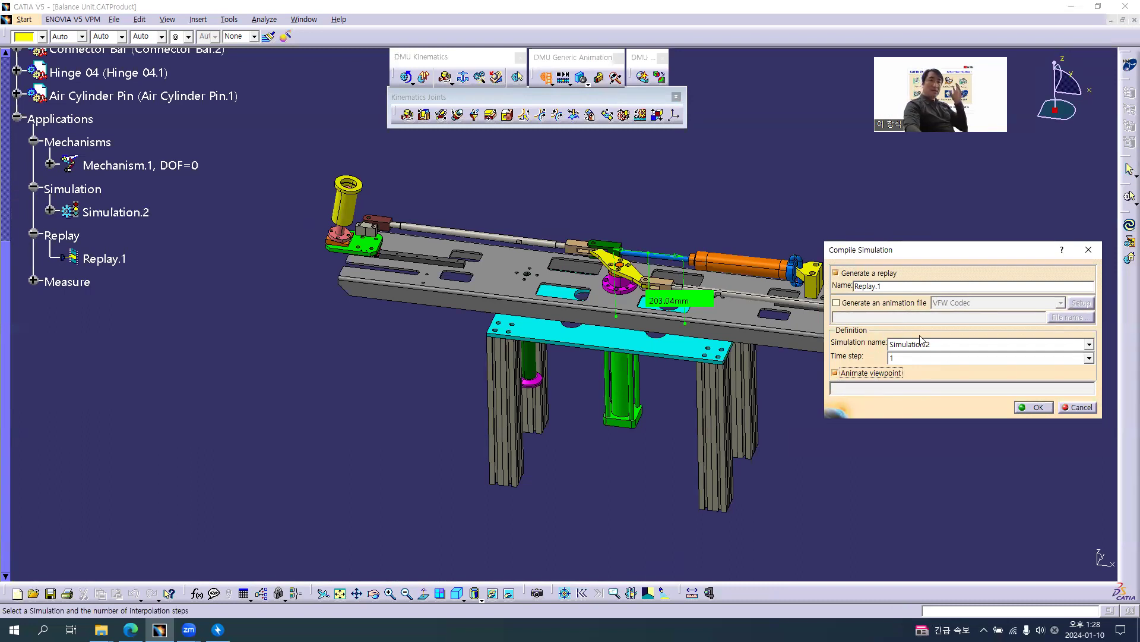
pyautogui.click(988, 358)
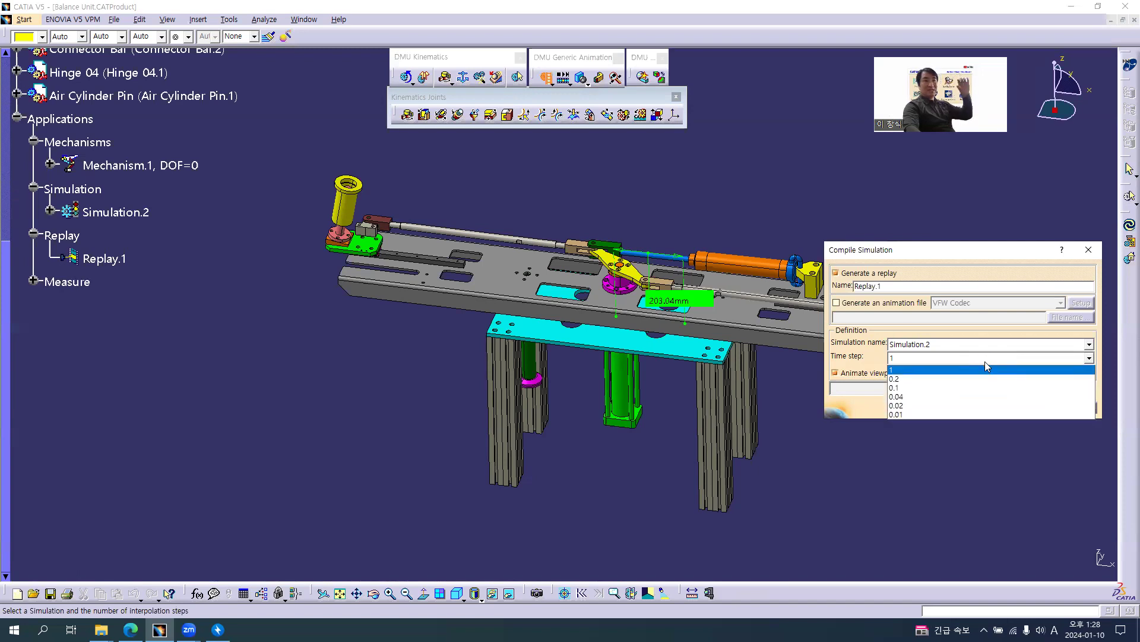
pyautogui.click(960, 415)
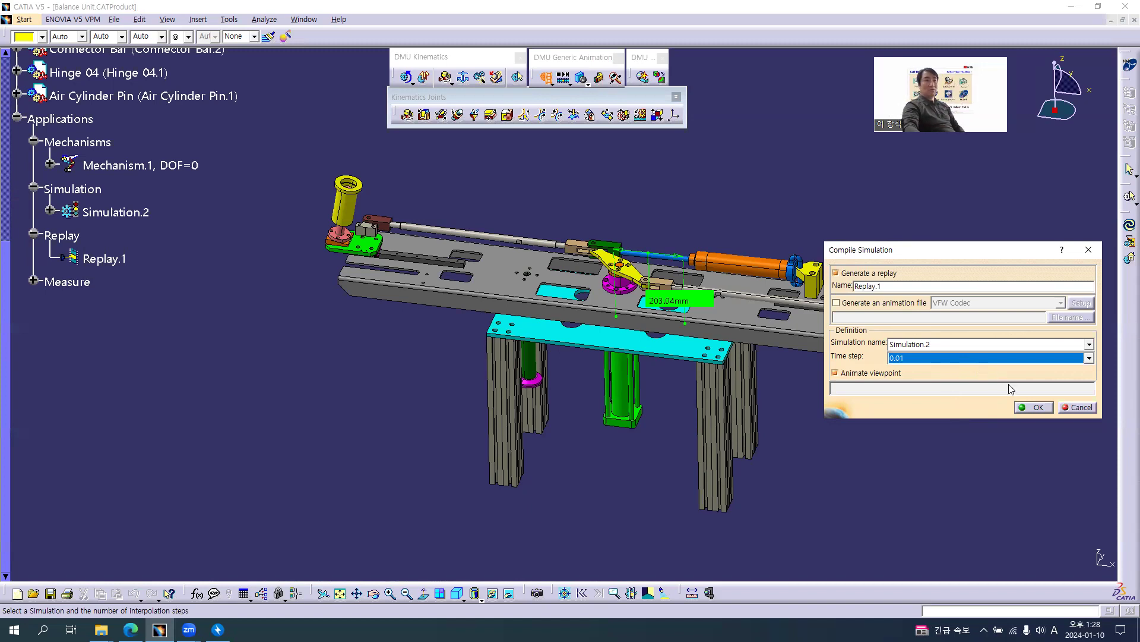
pyautogui.click(1033, 407)
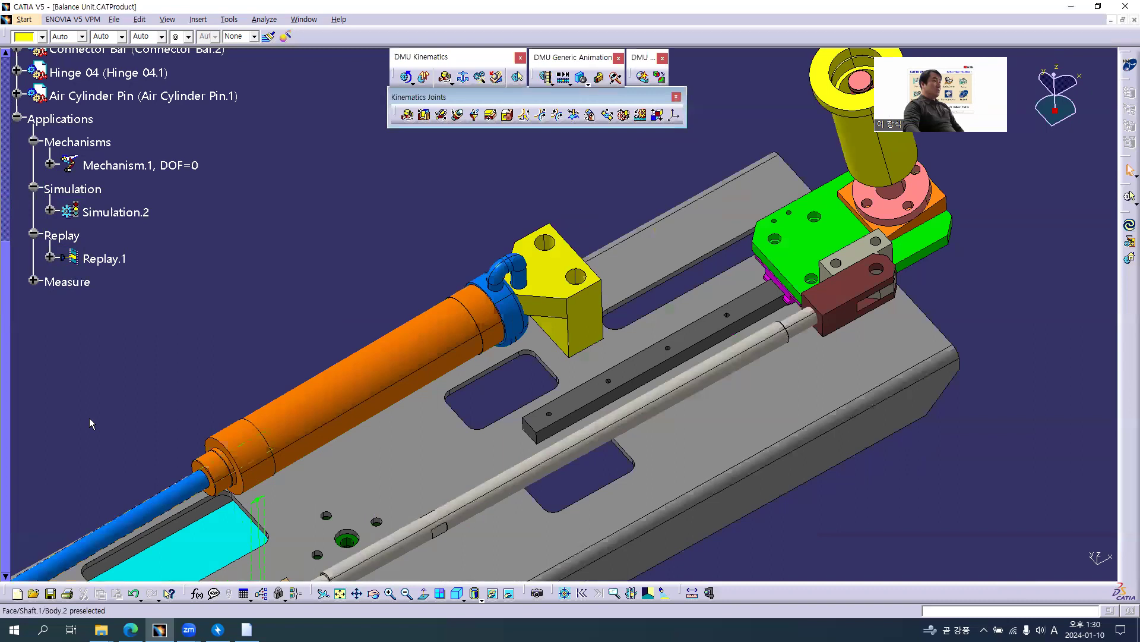
# Step: Open Replay.1, enable Animate viewpoint and looping playback, and play it at x 1 speed
pyautogui.doubleClick(110, 260)
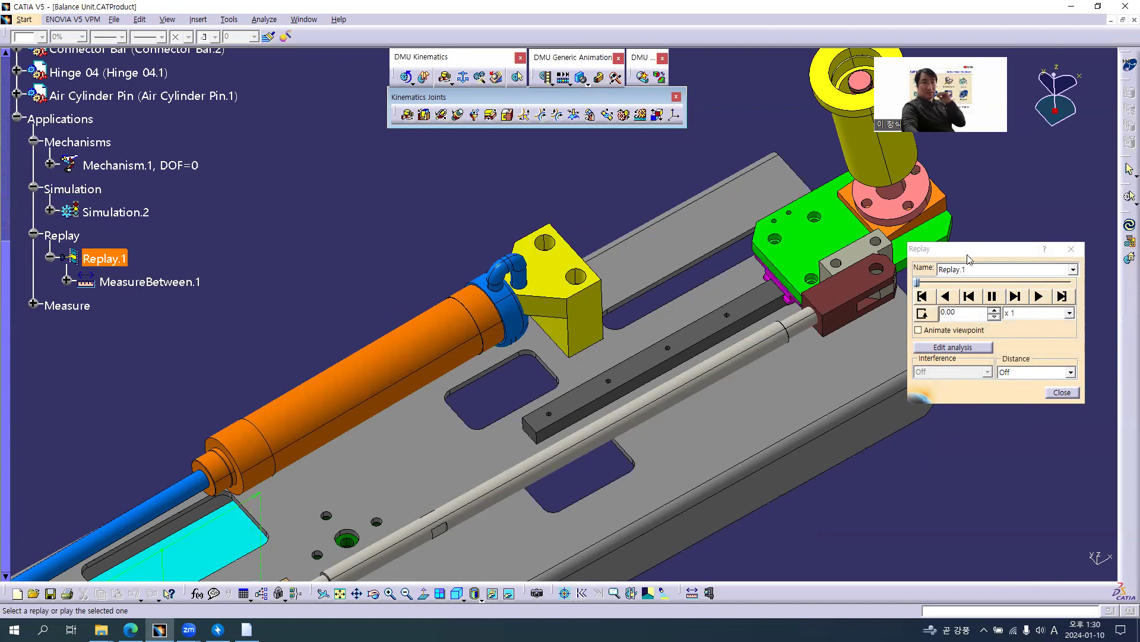
pyautogui.click(967, 330)
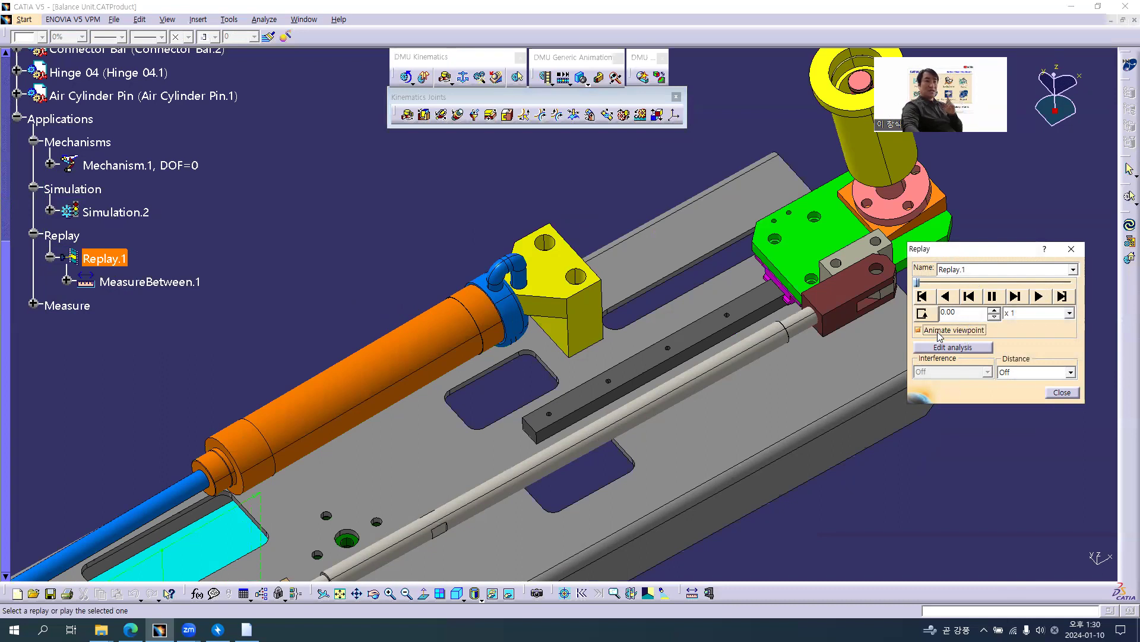
pyautogui.click(929, 315)
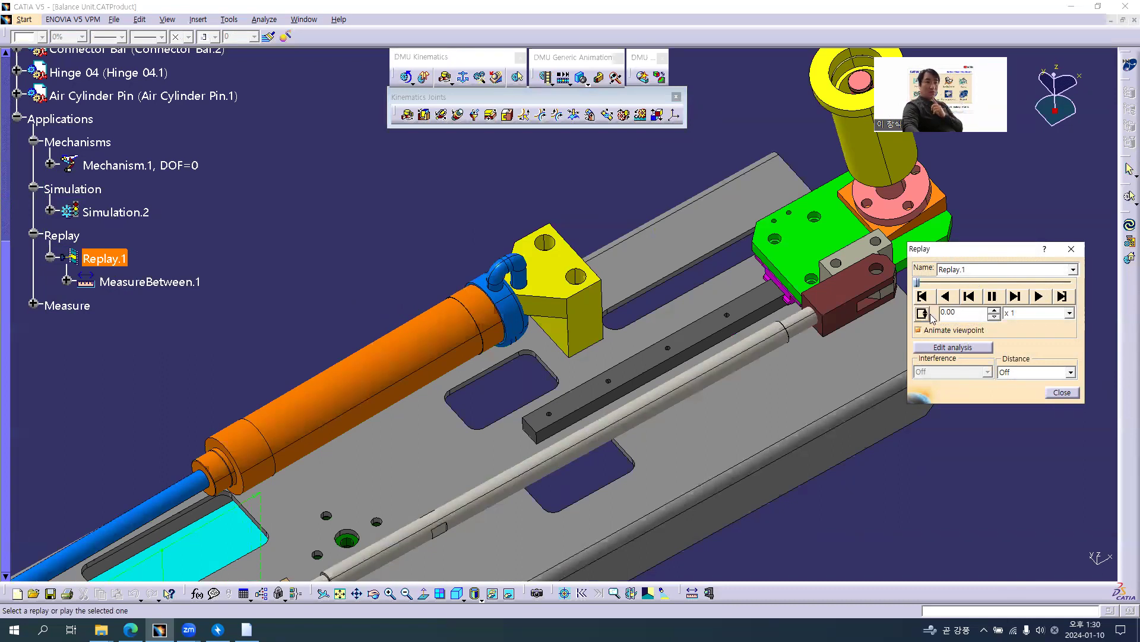
pyautogui.click(1033, 313)
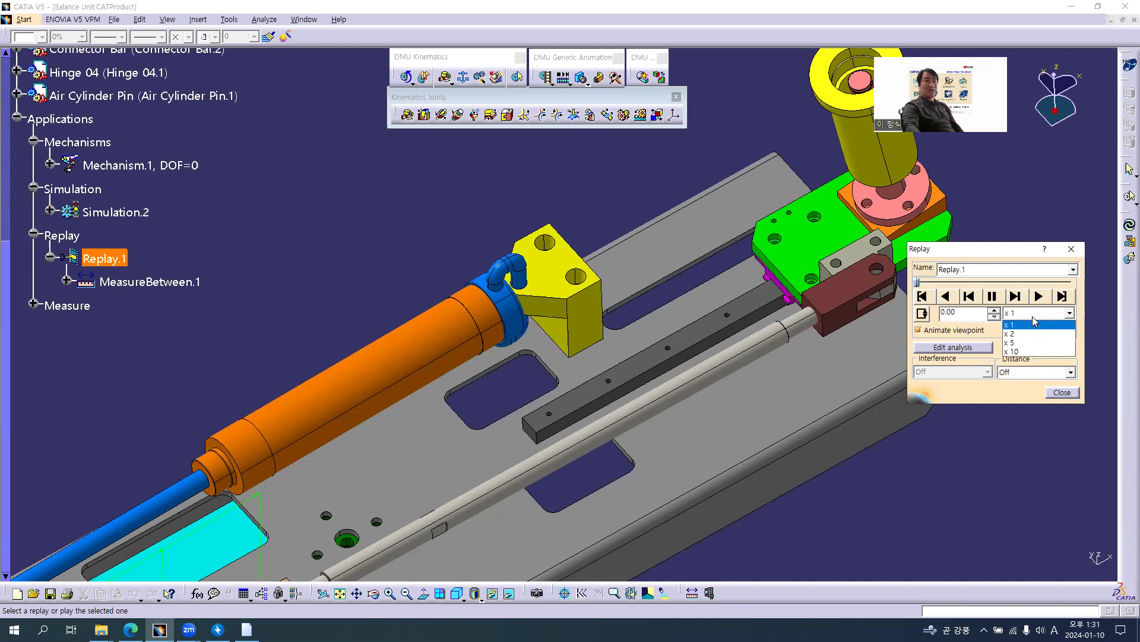
pyautogui.click(1038, 300)
pyautogui.click(1038, 296)
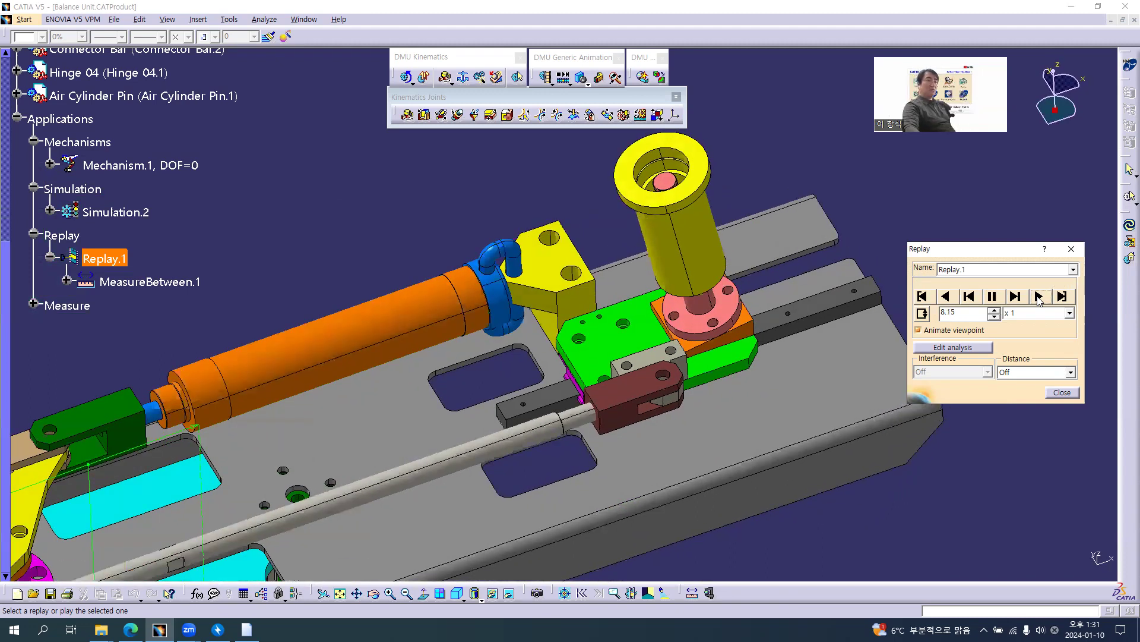
# Step: Set the replay speed to x 2 and switch the Distance analysis on and back off during playback
pyautogui.click(1070, 313)
pyautogui.click(1037, 336)
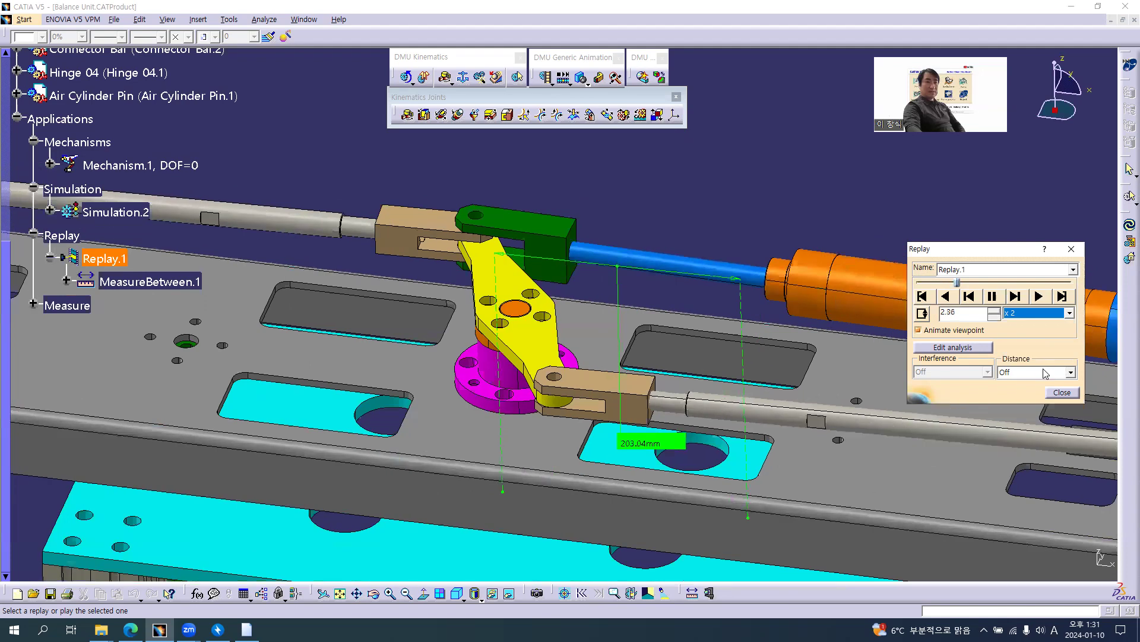
pyautogui.click(1046, 373)
pyautogui.click(1042, 393)
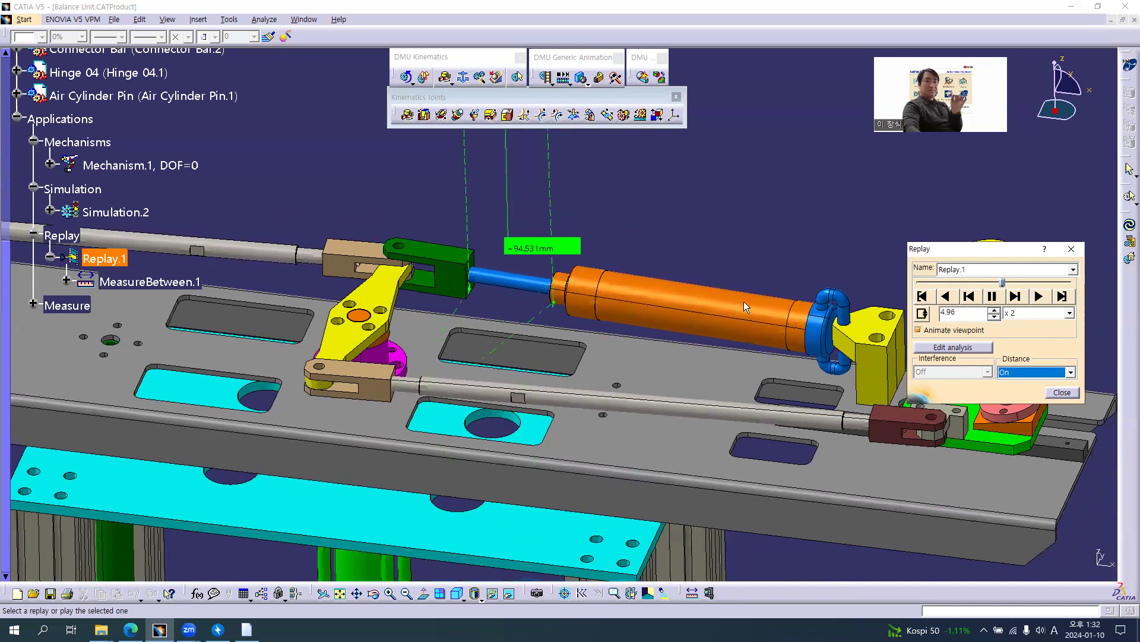
pyautogui.click(1027, 373)
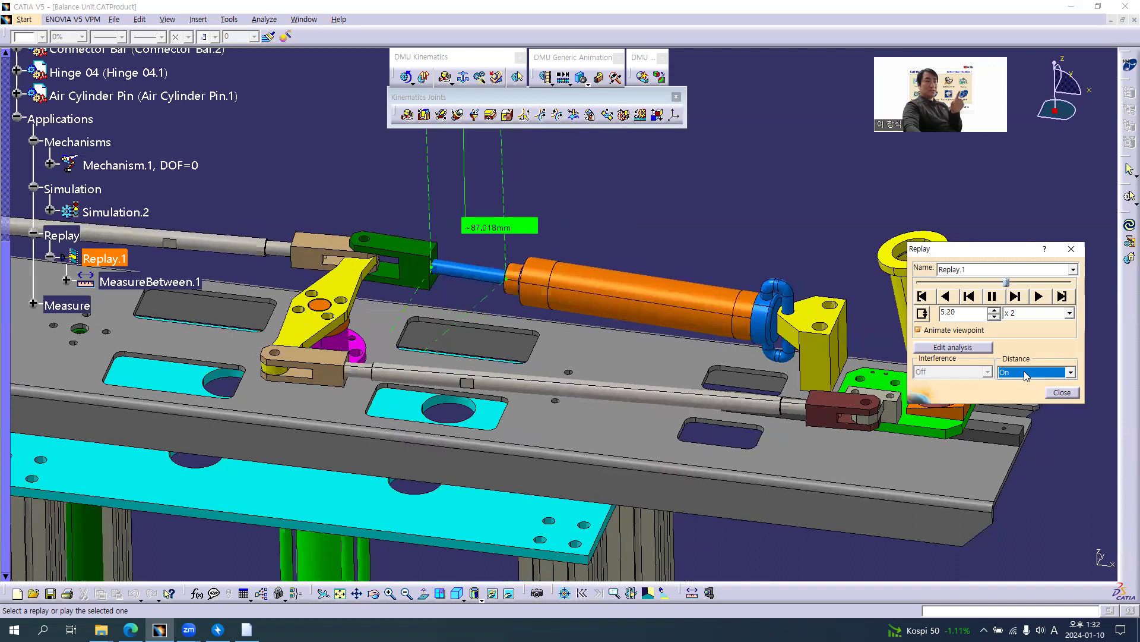
pyautogui.click(1019, 385)
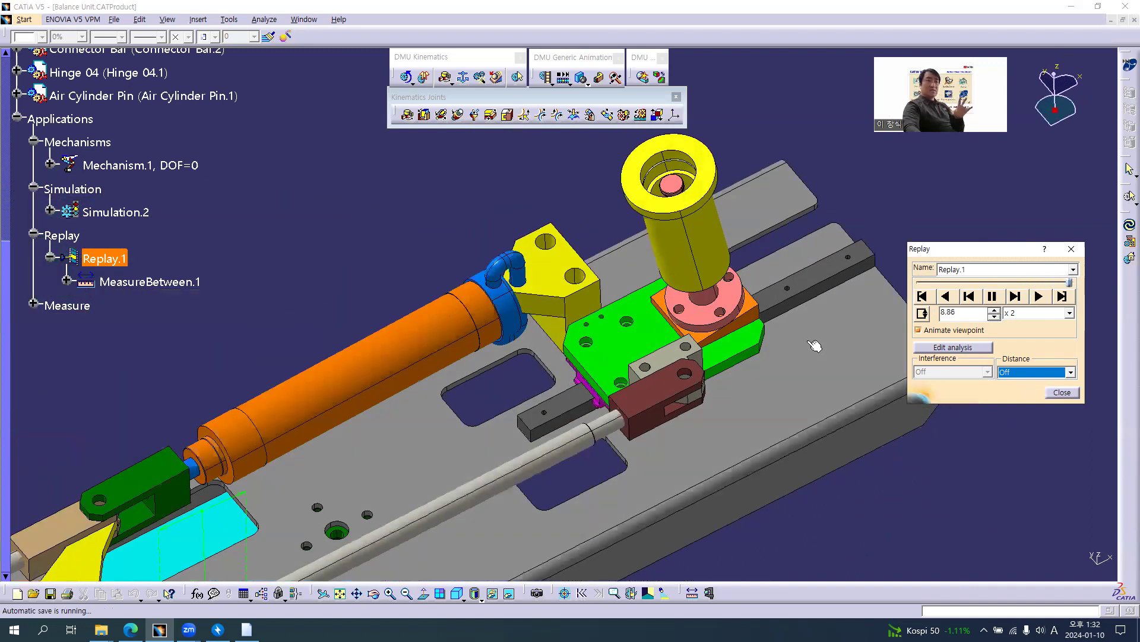
# Step: Play the replay at x 5 speed, rewind it to 0.00 and close it
pyautogui.click(1016, 317)
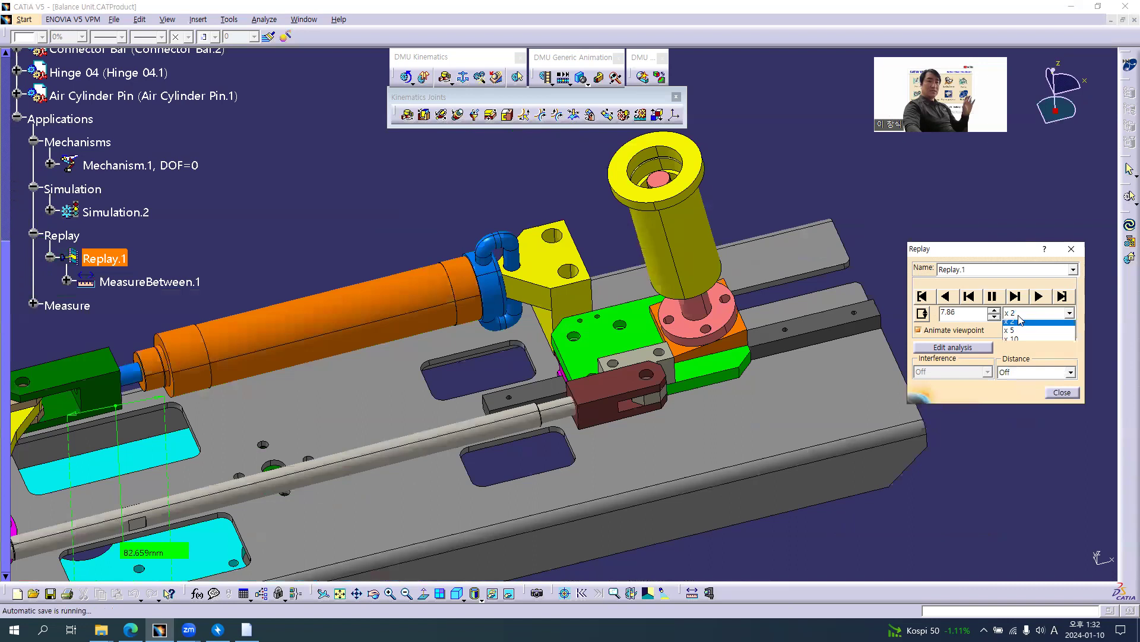
pyautogui.click(1023, 343)
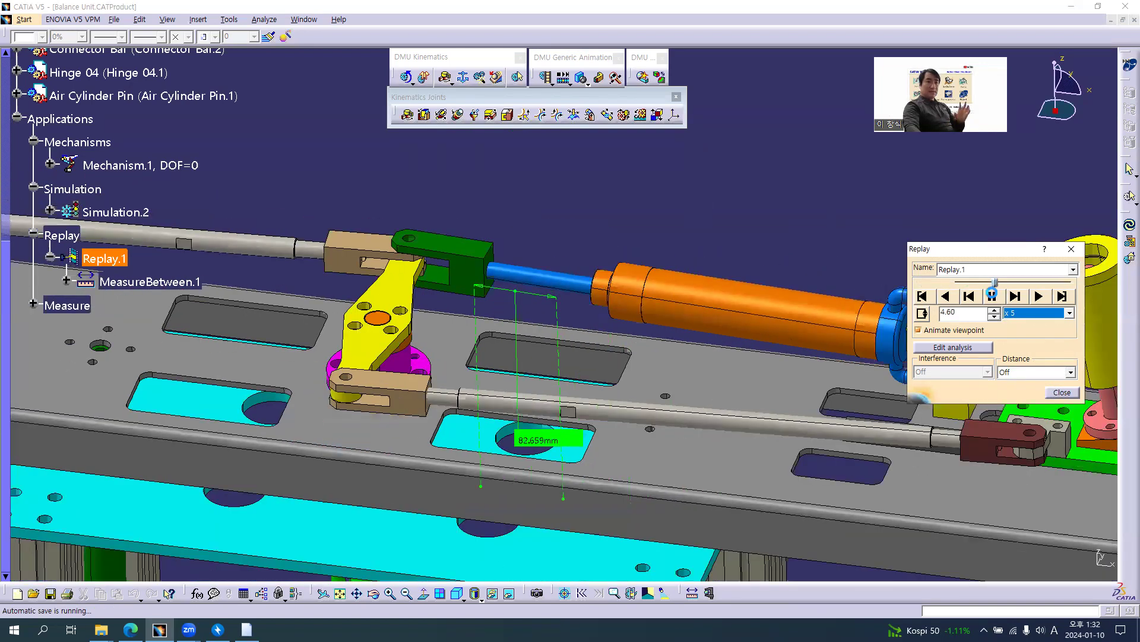
pyautogui.click(926, 299)
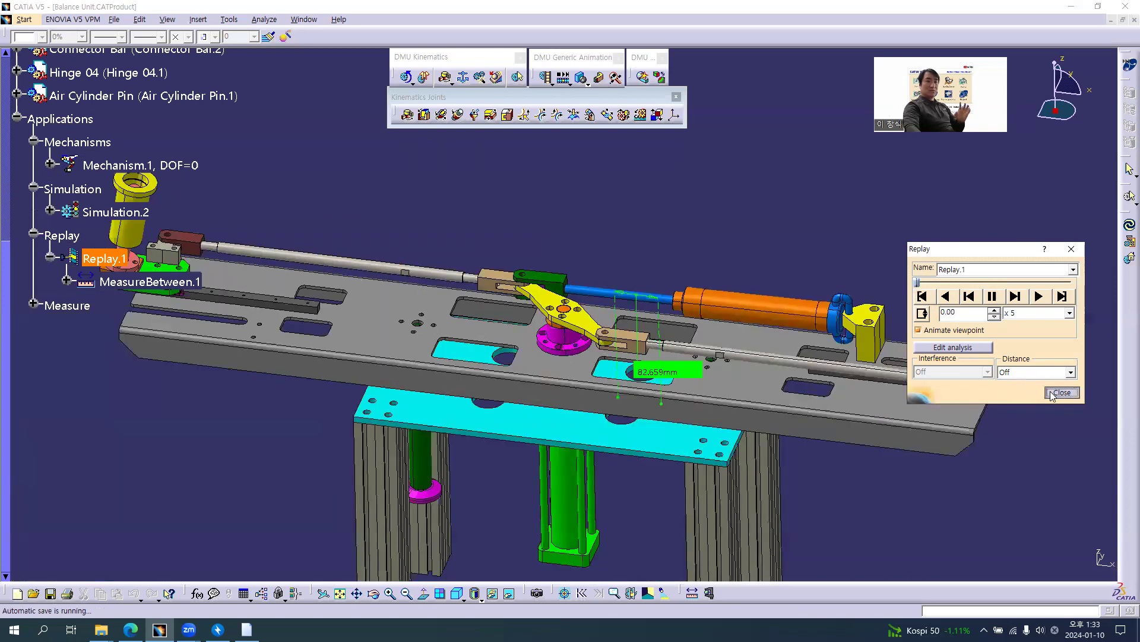
pyautogui.click(1061, 392)
# Step: Start the simulation Player and load Replay.1 into it
pyautogui.click(548, 214)
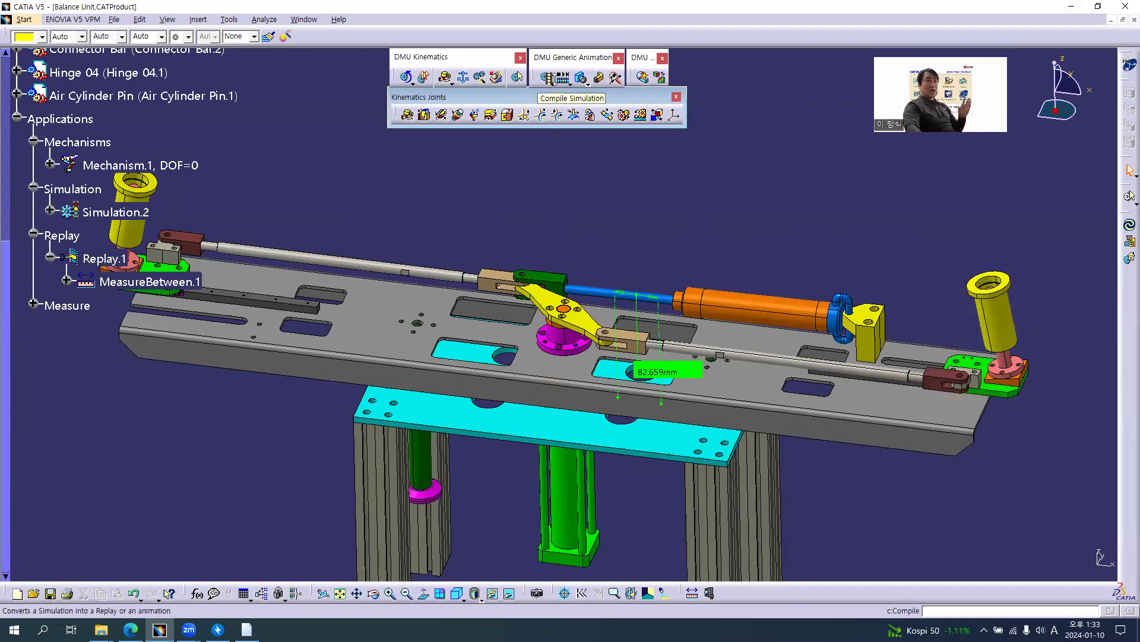
pyautogui.click(564, 78)
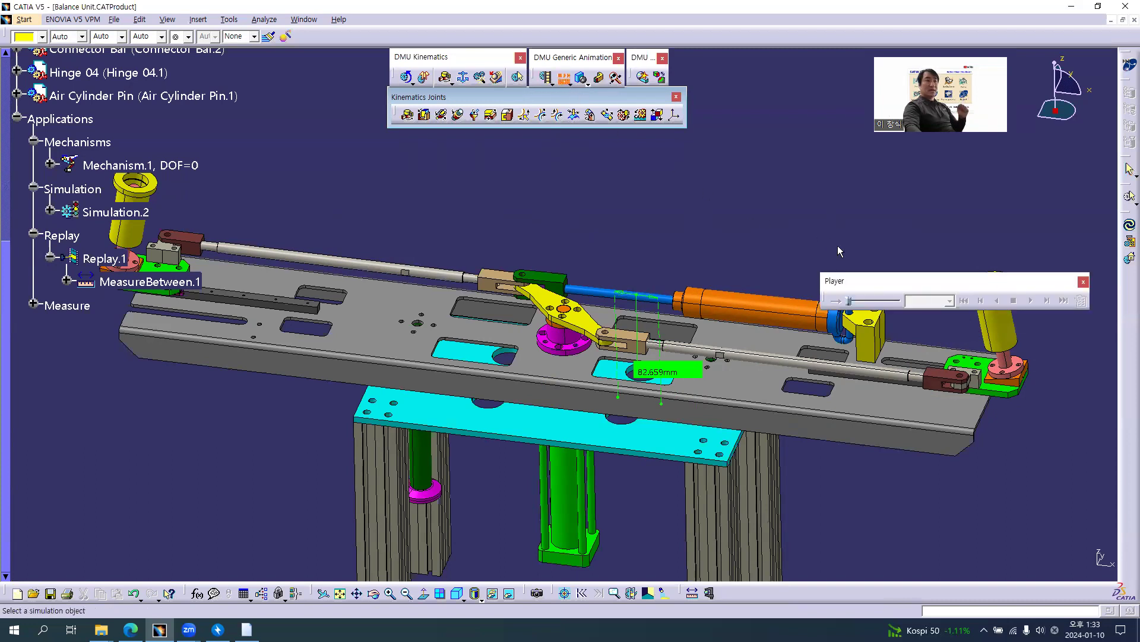
pyautogui.moveTo(732, 150); pyautogui.dragTo(729, 164)
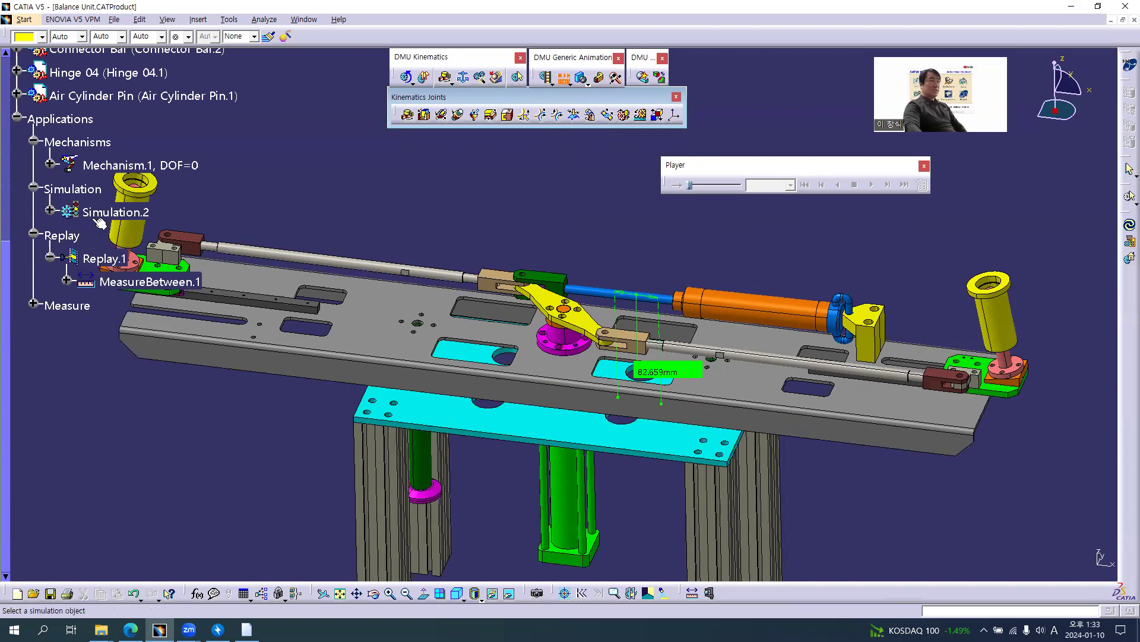
pyautogui.click(102, 260)
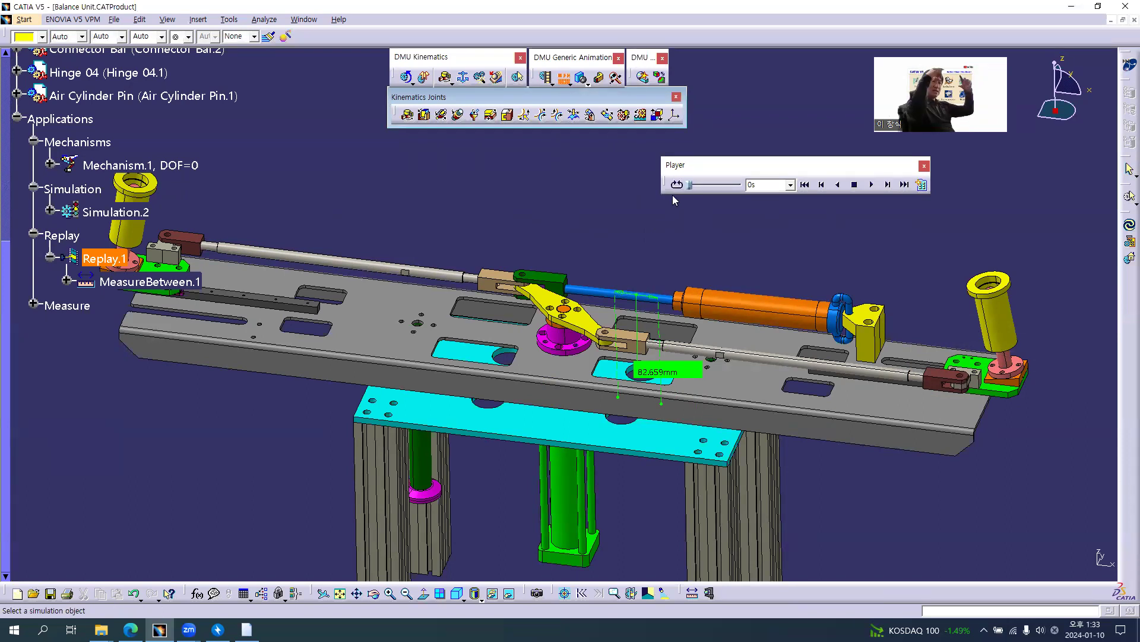
# Step: Set the Player's sampling step to 0.01s in its parameters and play Replay.1
pyautogui.click(923, 185)
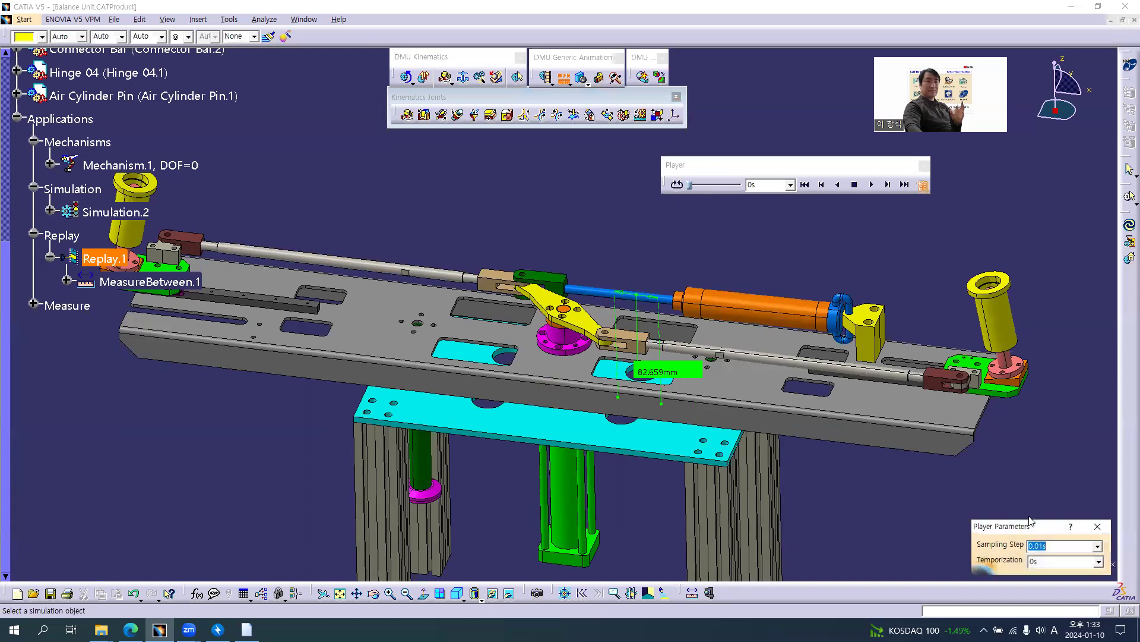
pyautogui.moveTo(1031, 521); pyautogui.dragTo(1001, 199)
pyautogui.click(1068, 225)
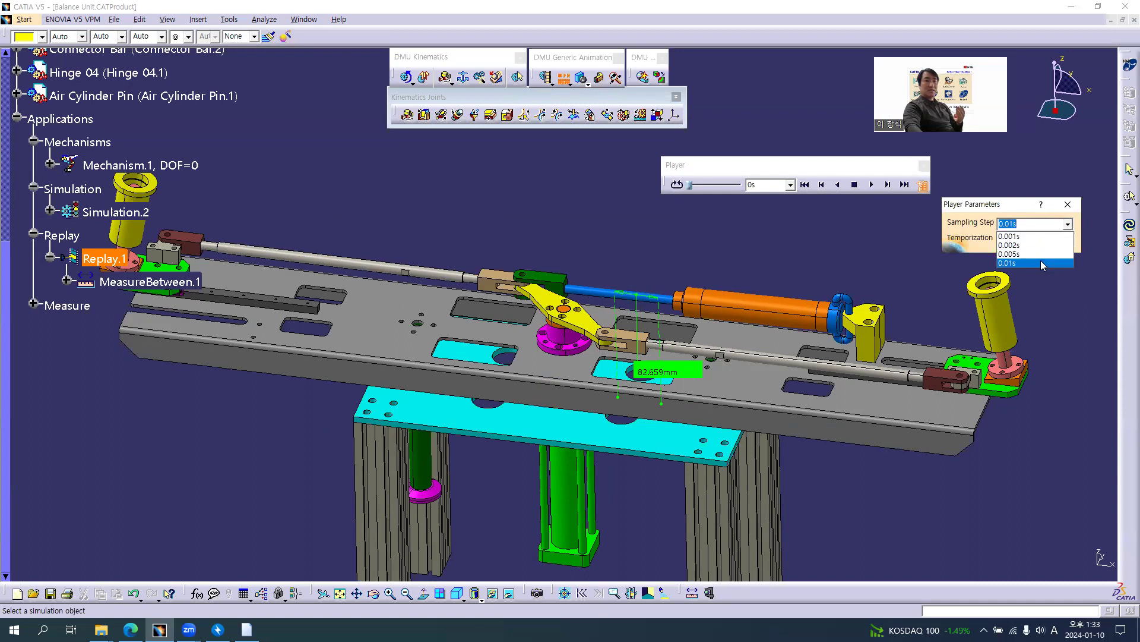
pyautogui.click(1041, 263)
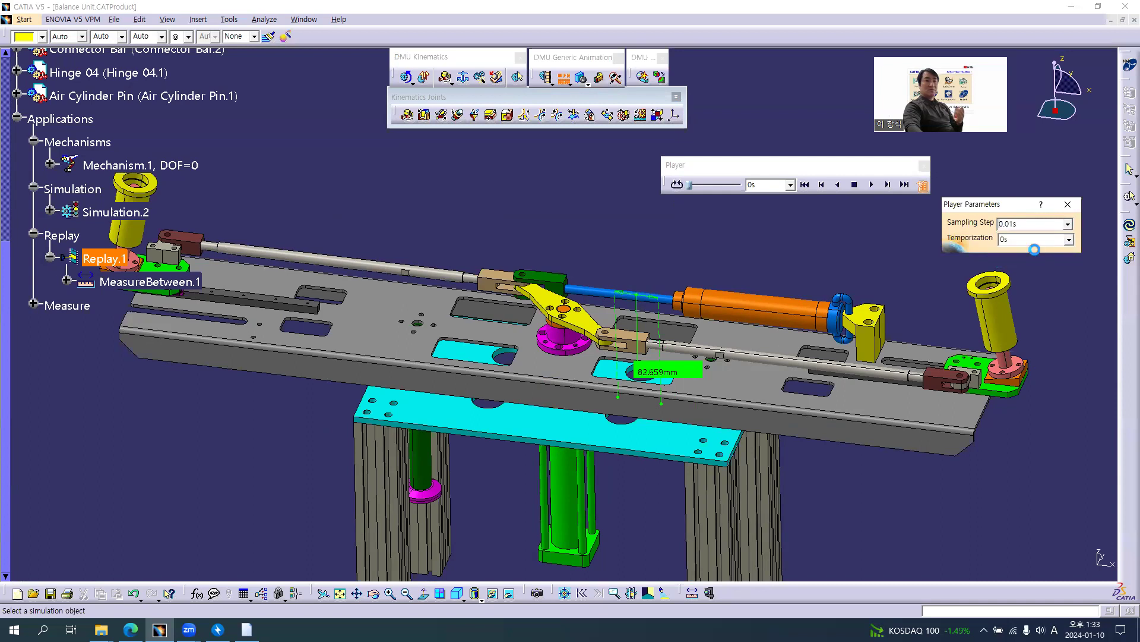
pyautogui.click(872, 185)
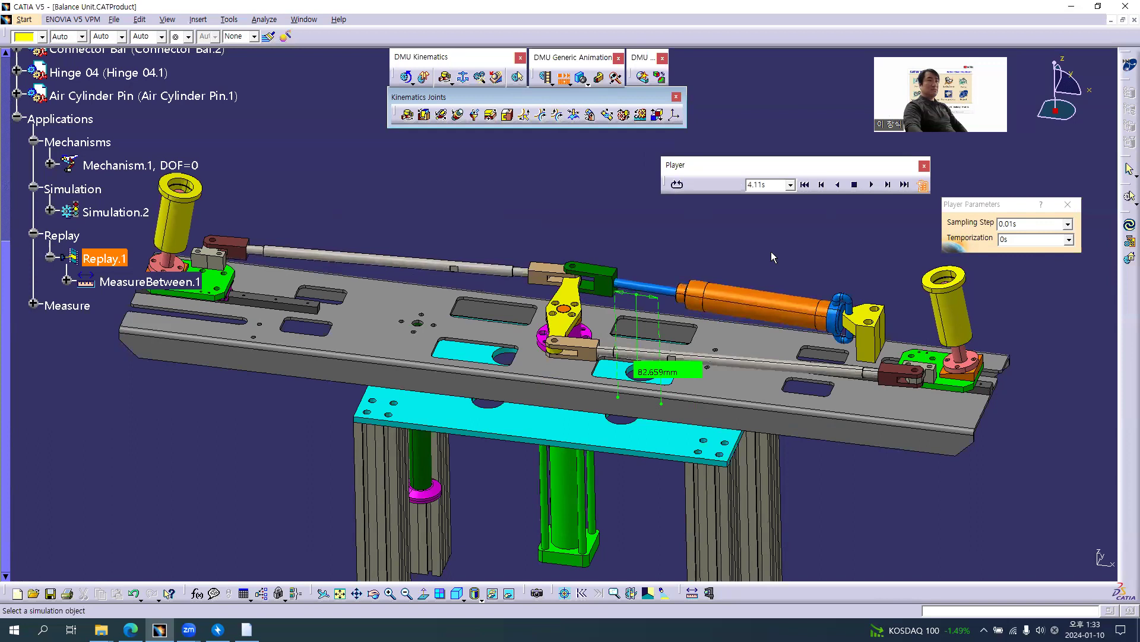
# Step: Try sampling steps of 0.002s and 0.001s during playback, and return the sampling step to 0.01s
pyautogui.click(1058, 226)
pyautogui.click(1046, 245)
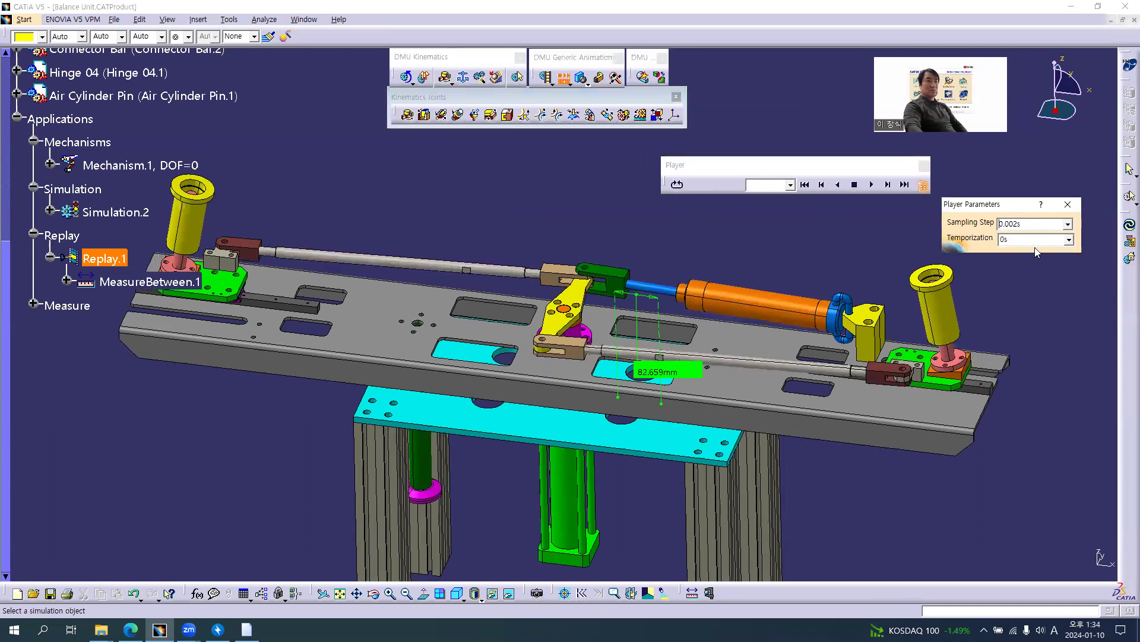
pyautogui.click(1068, 224)
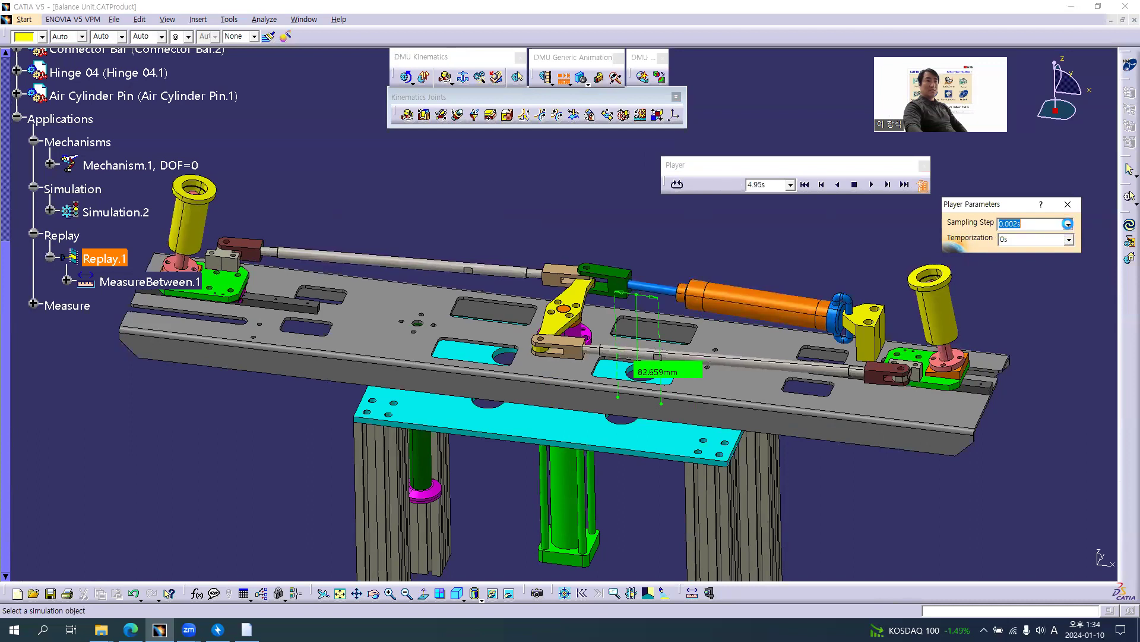
pyautogui.click(1053, 235)
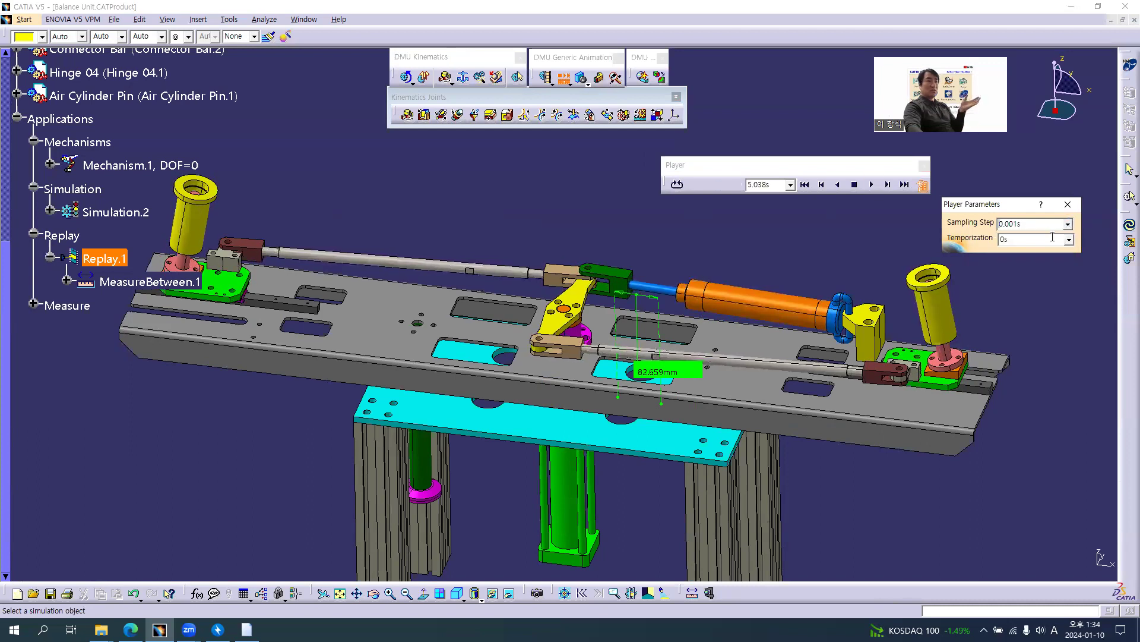
pyautogui.click(1068, 224)
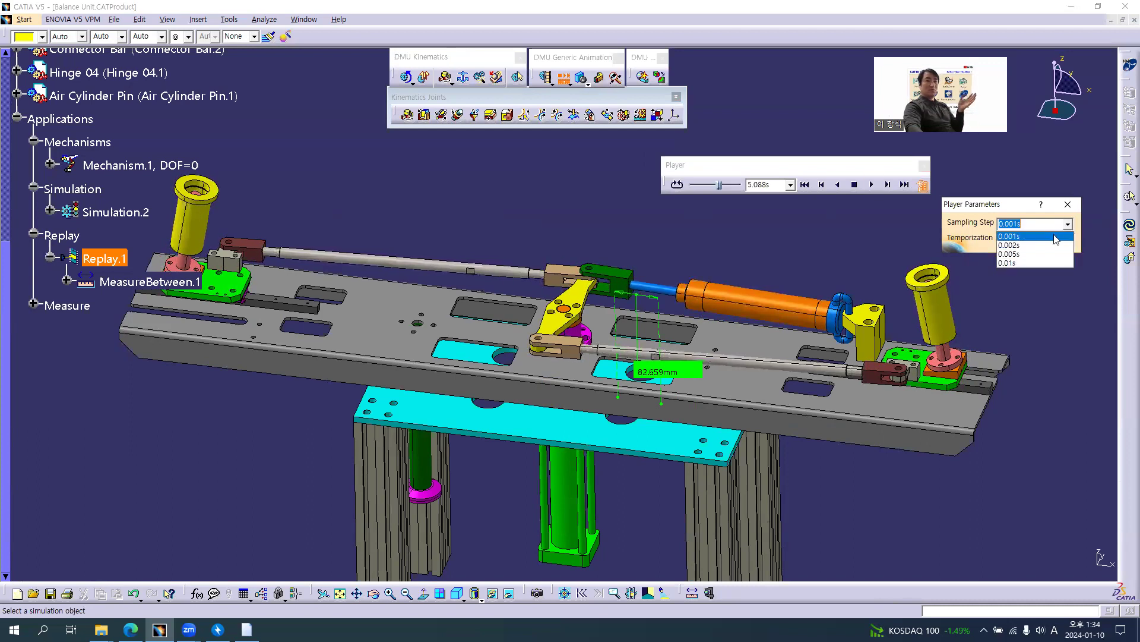
pyautogui.click(1025, 263)
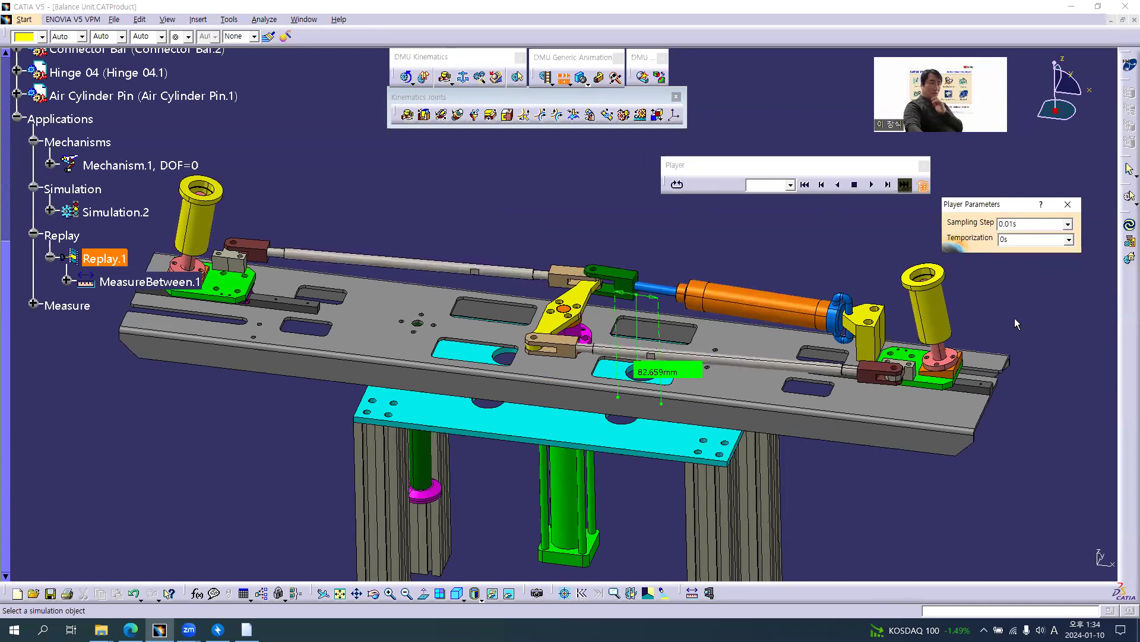
# Step: Try temporizations of 0.5s and 1s during playback, and return the temporization to 0s
pyautogui.click(1070, 241)
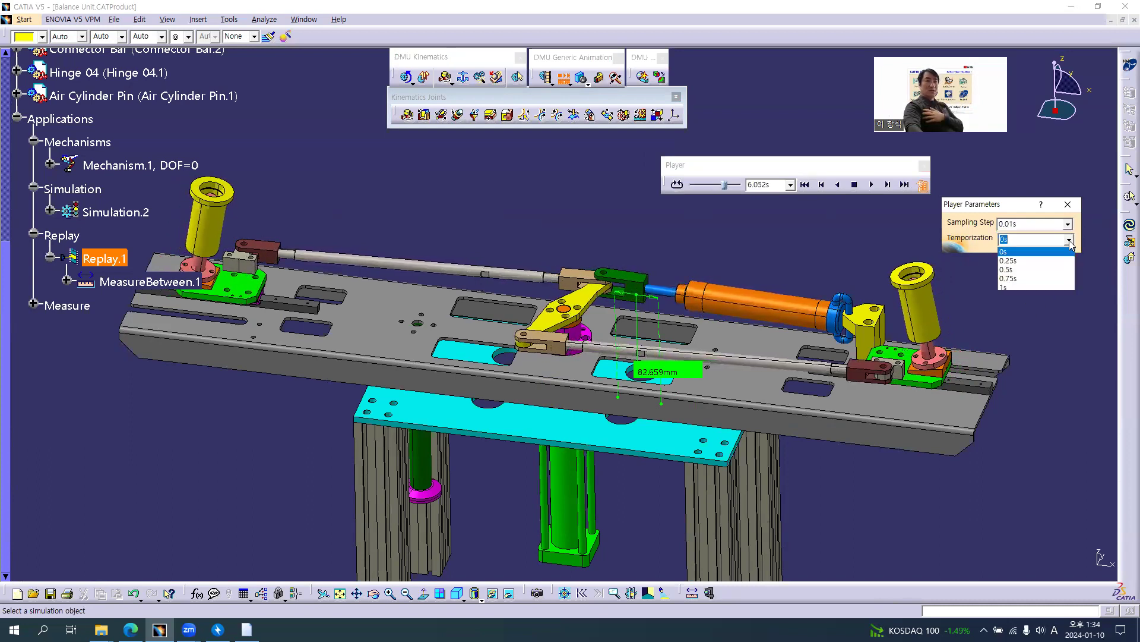
pyautogui.click(1046, 271)
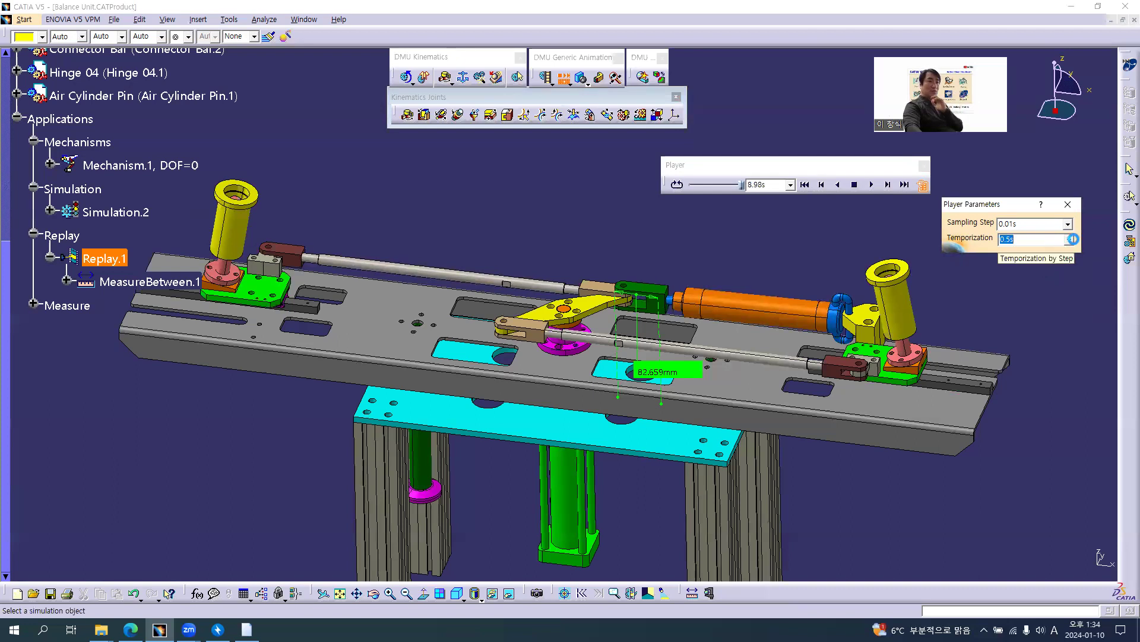
pyautogui.click(1072, 239)
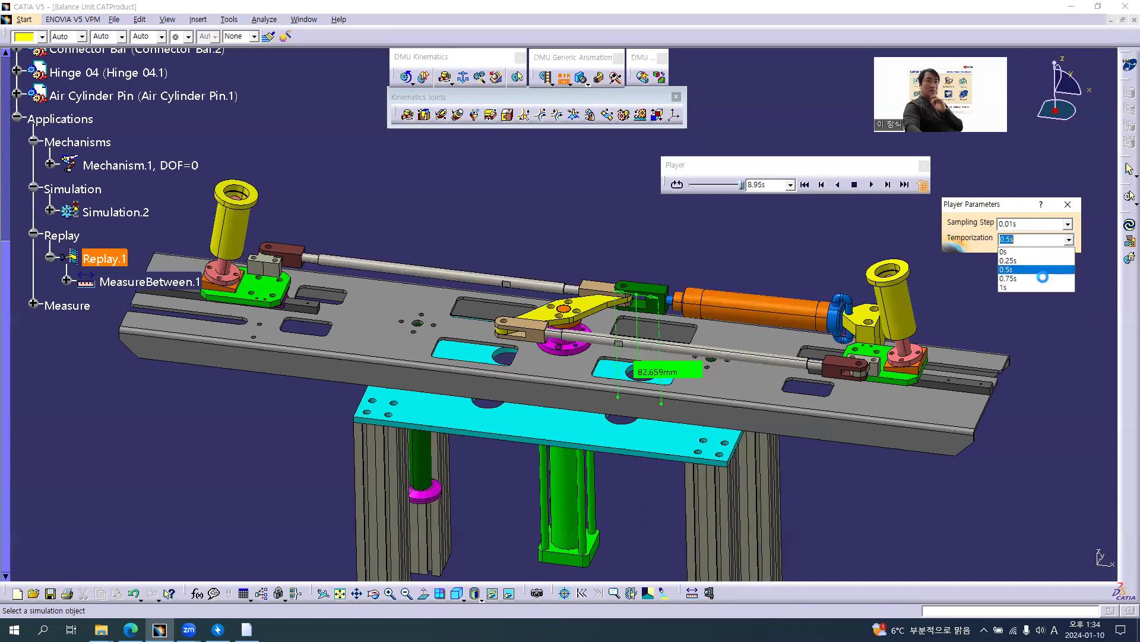
pyautogui.click(1039, 288)
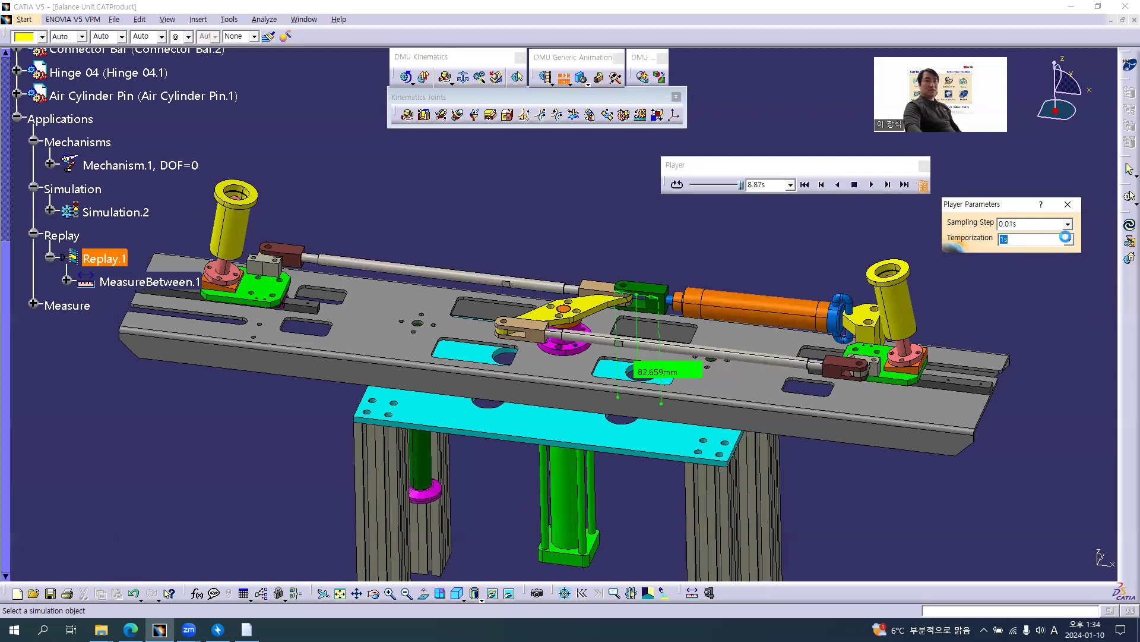
pyautogui.click(1067, 240)
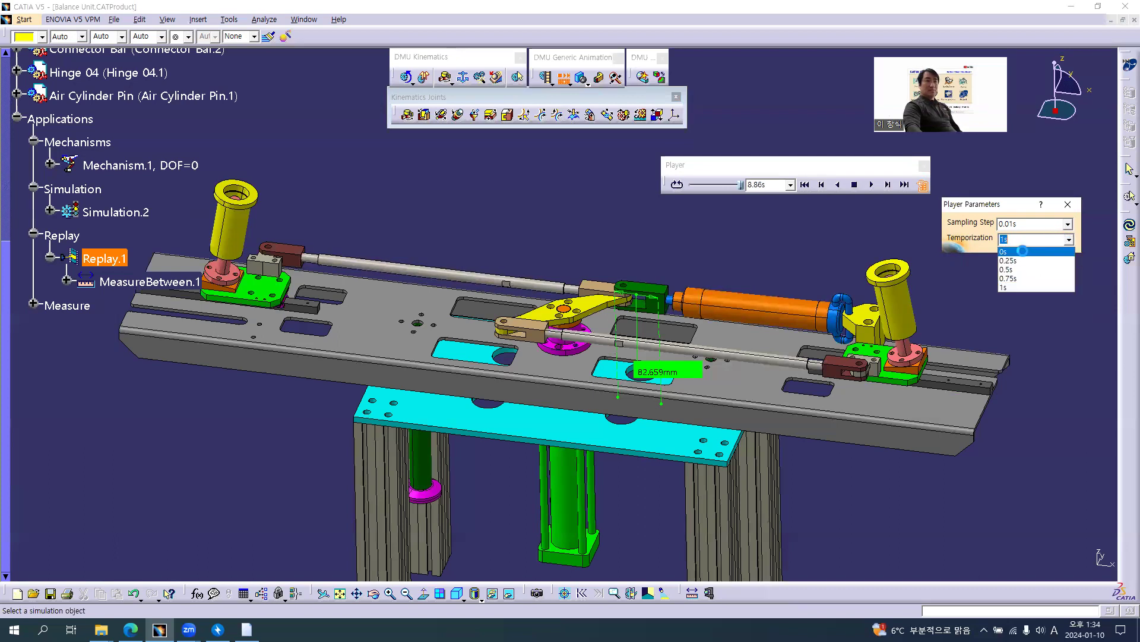
pyautogui.click(1022, 250)
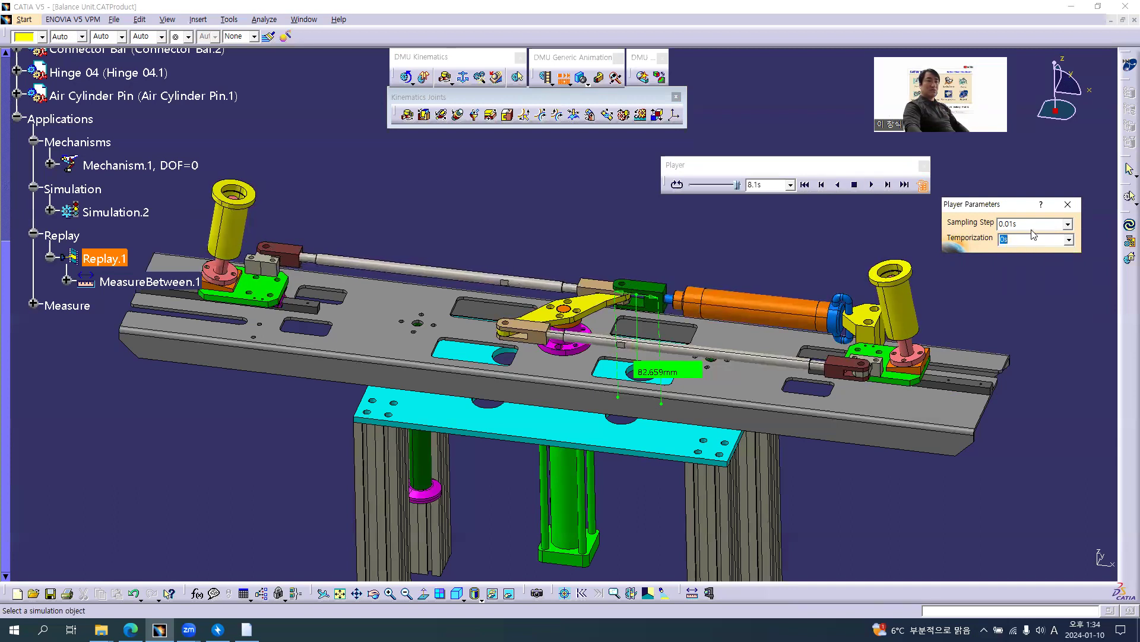
# Step: Close the Player's parameters and exit the Player
pyautogui.click(922, 185)
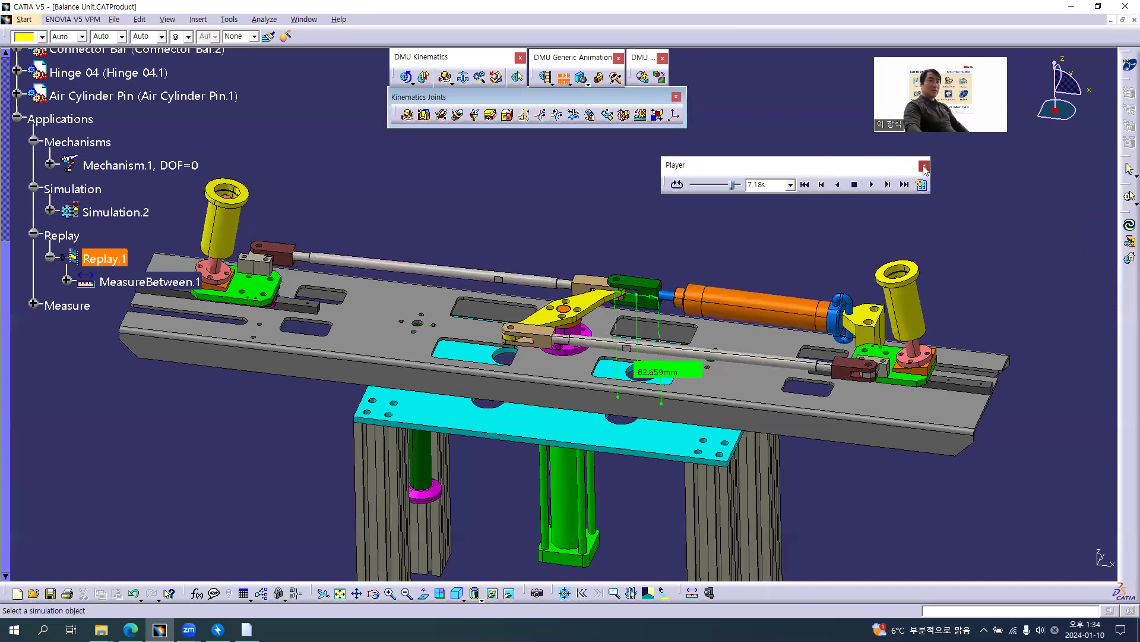
pyautogui.click(924, 166)
# Step: Activate automatic clash detection in Stop mode for the Balance Unit assembly
pyautogui.moveTo(612, 240); pyautogui.dragTo(617, 258, button='middle')
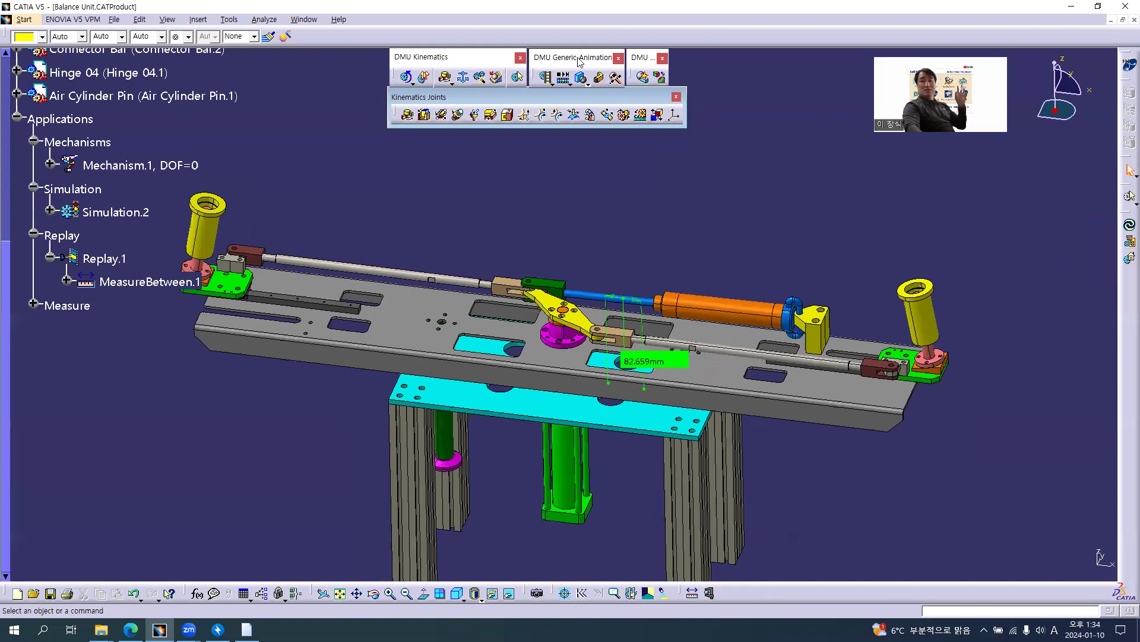
pyautogui.click(585, 81)
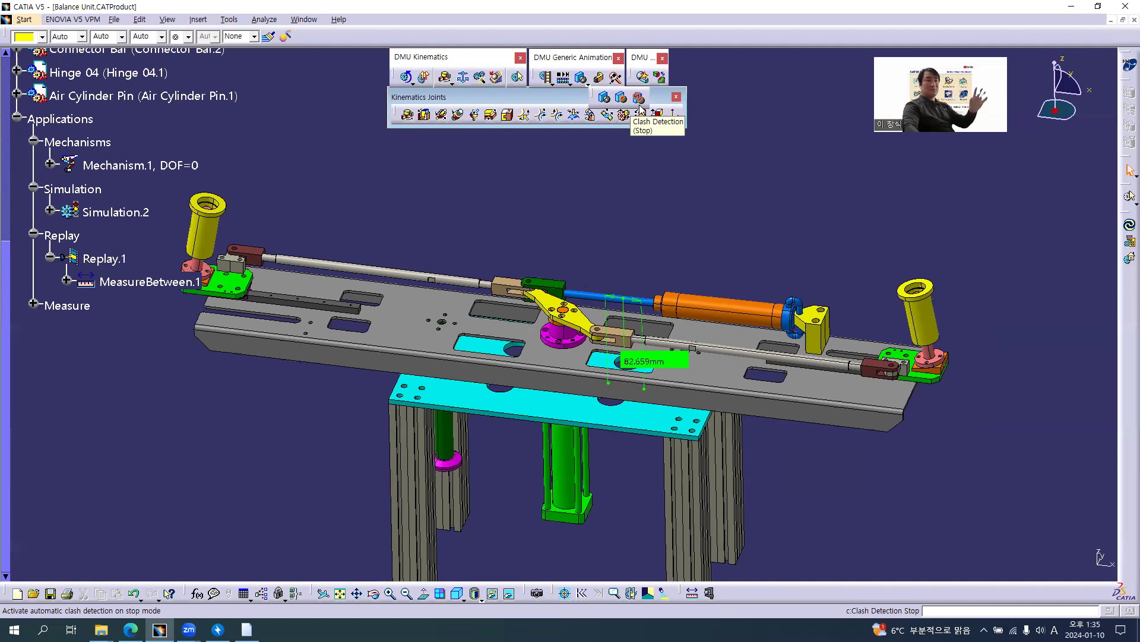
pyautogui.click(640, 99)
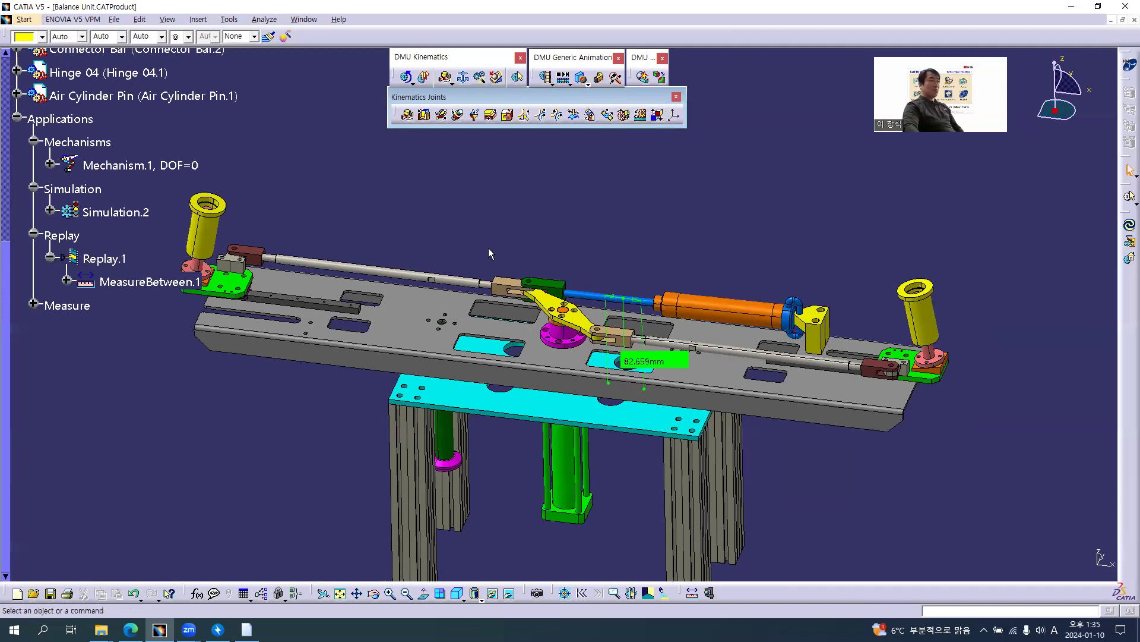
# Step: Open Replay.1, switch its playback to loop mode and play it forward at x 2 speed
pyautogui.doubleClick(101, 259)
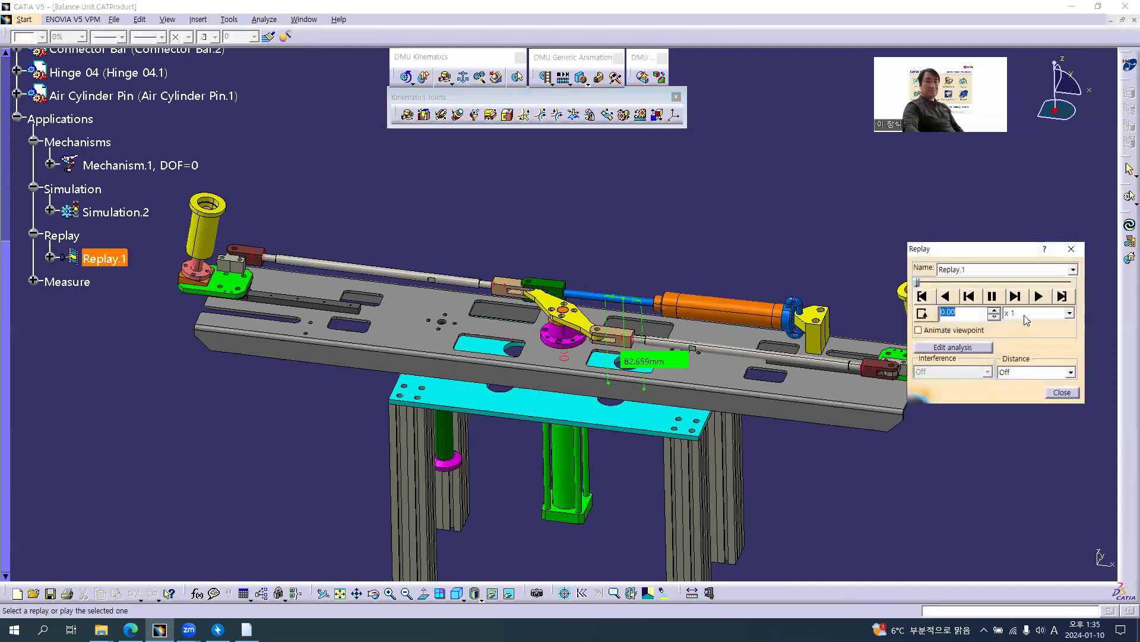
pyautogui.click(922, 314)
pyautogui.click(1039, 297)
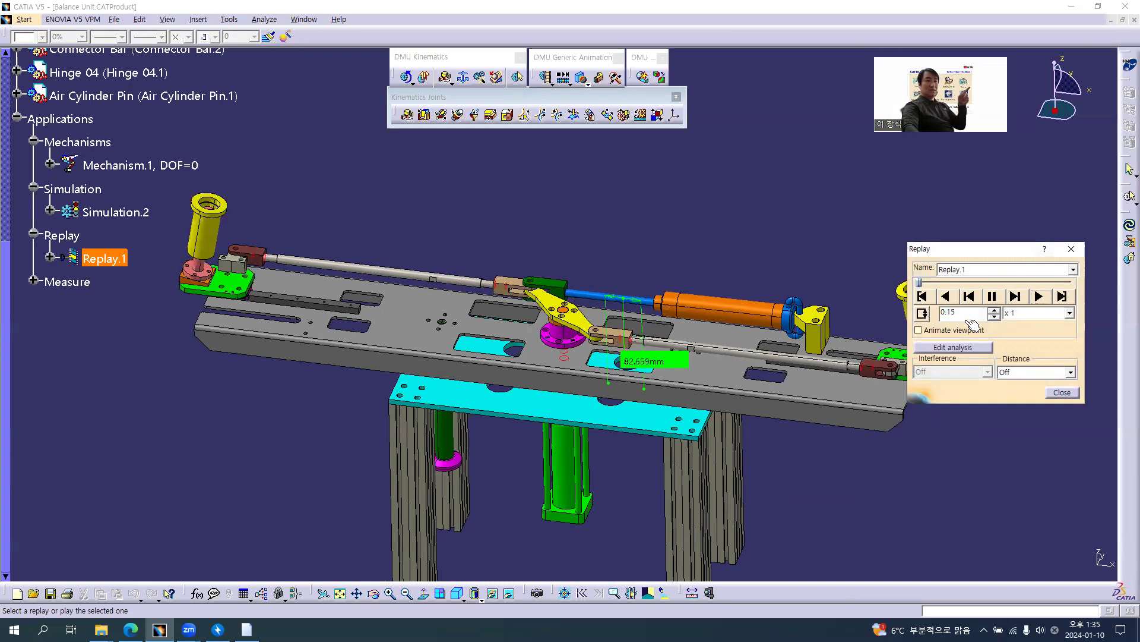
pyautogui.click(1049, 315)
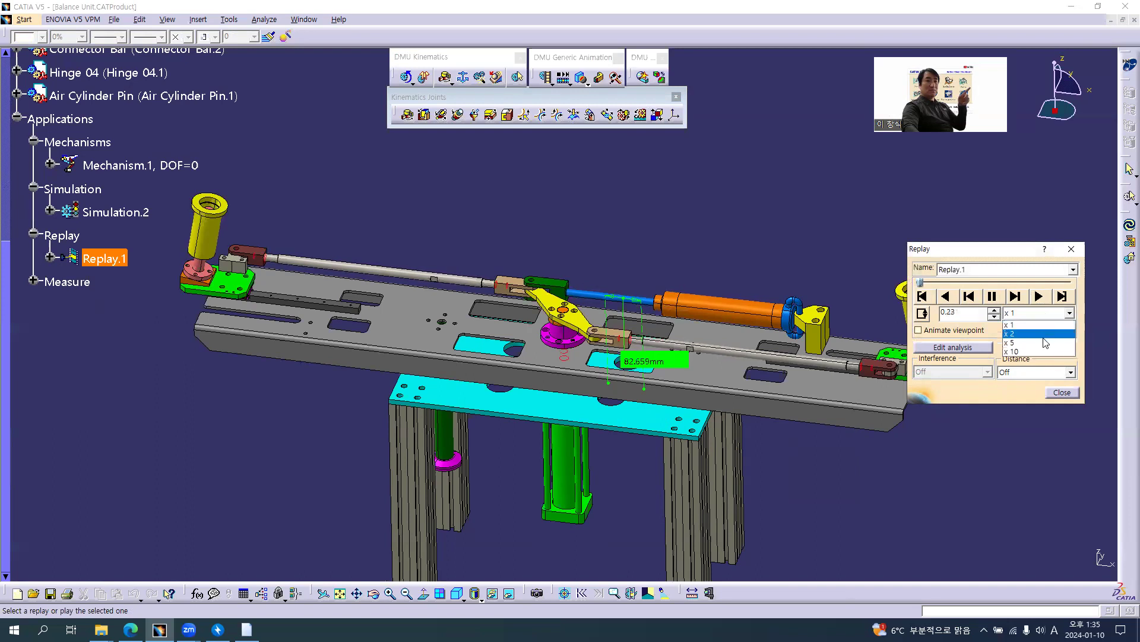
pyautogui.click(1034, 334)
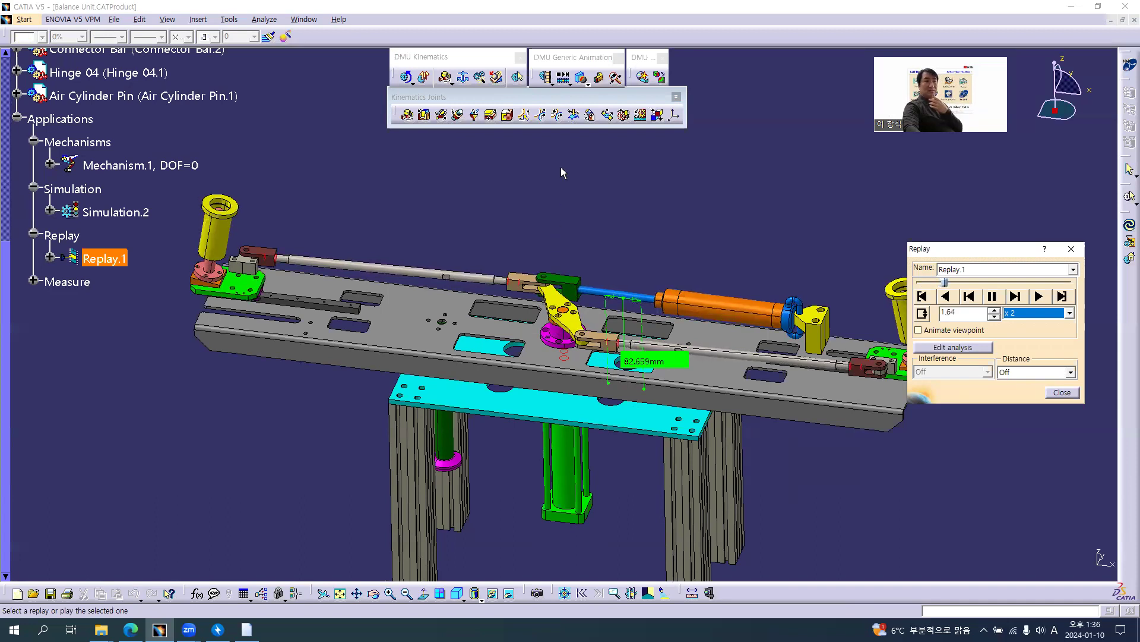
# Step: Deactivate automatic clash detection and enable Animate viewpoint for the running Replay.1
pyautogui.click(588, 86)
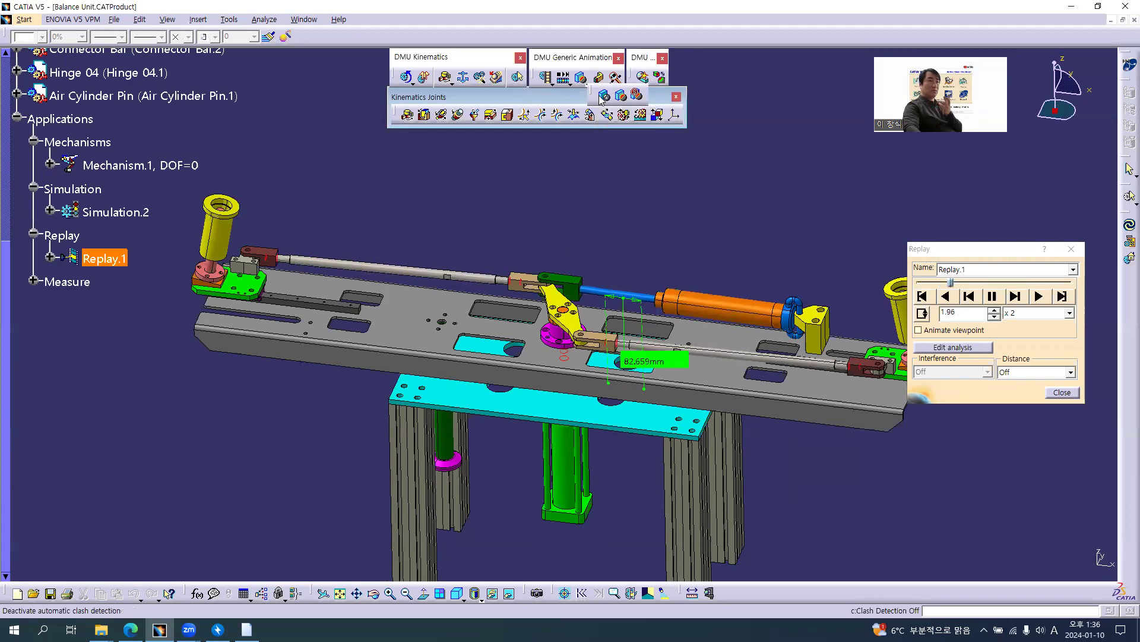
pyautogui.click(603, 96)
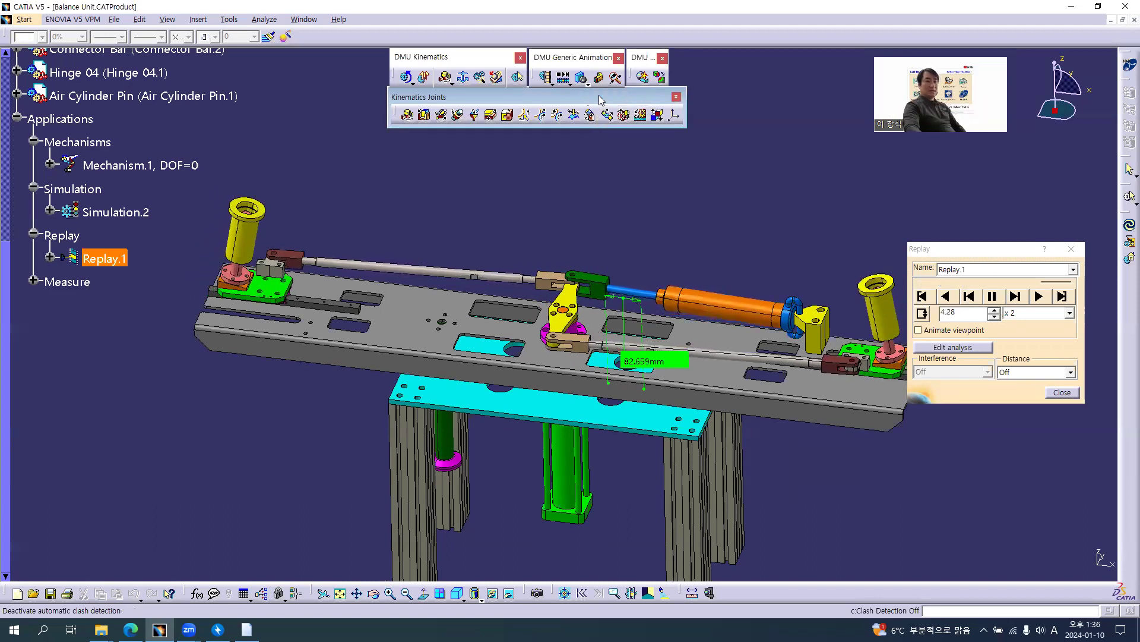
pyautogui.click(921, 330)
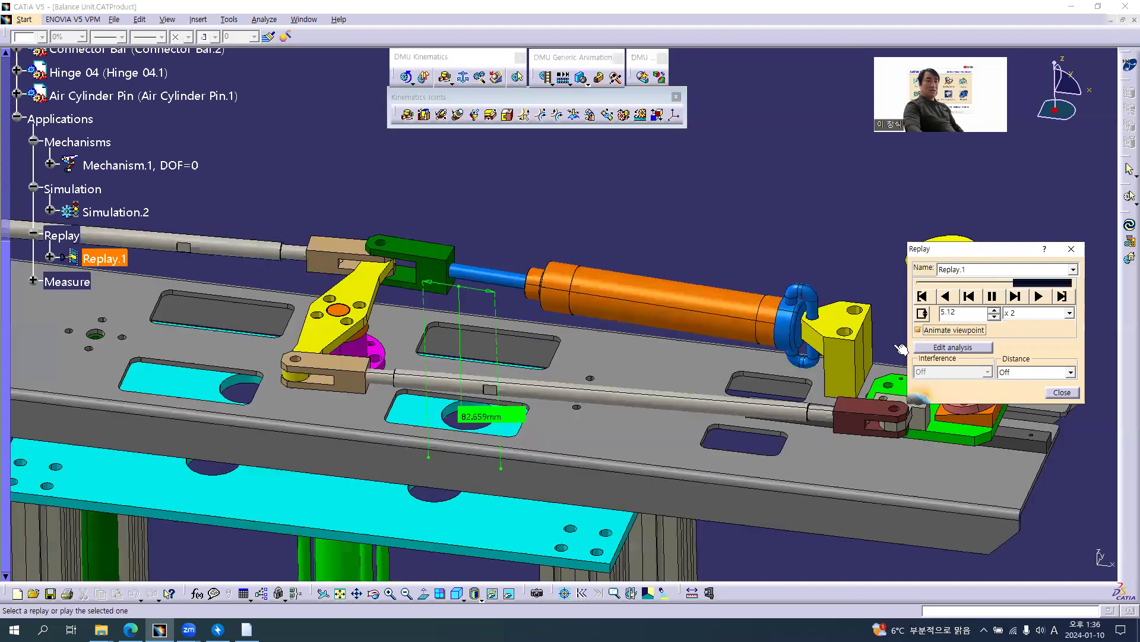